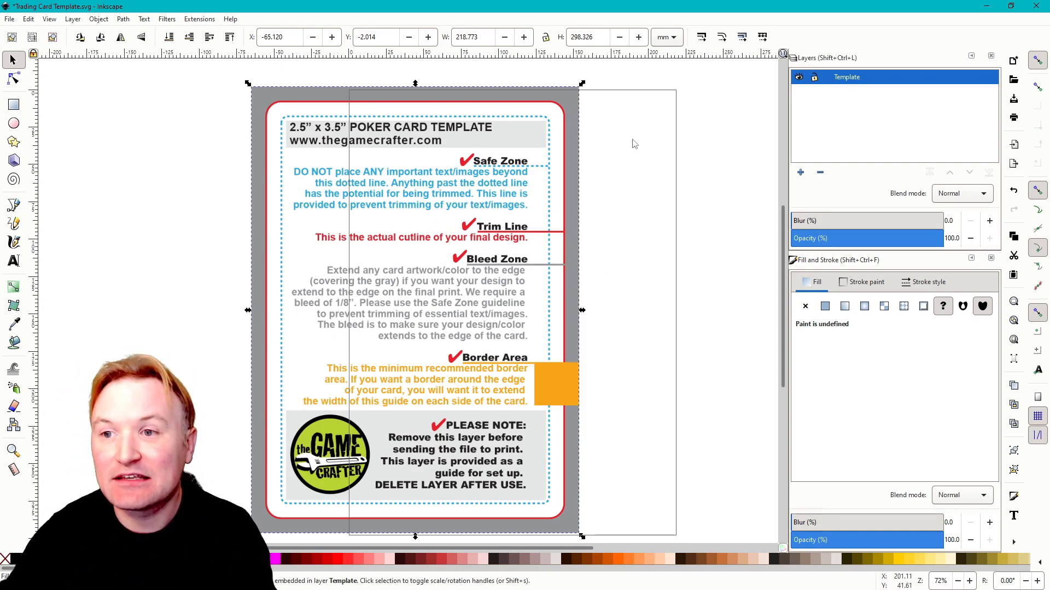
- Move the poker card template image onto the page so their edges coincide, and turn snapping off
left_click_drag(477, 243, 492, 187)
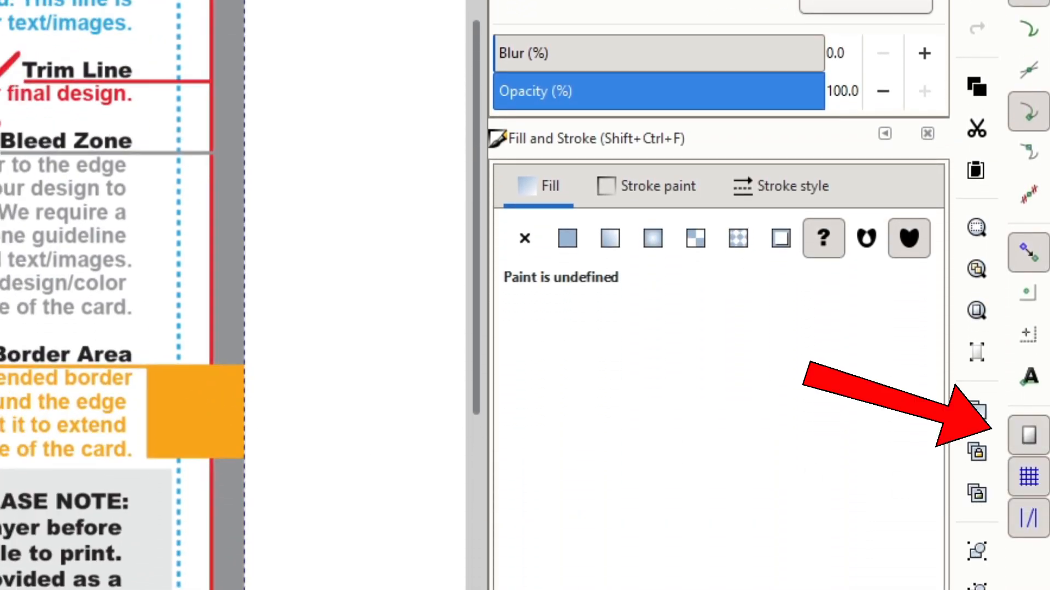
mouse_move(65, 295)
left_mouse_down()
mouse_move(41, 296)
mouse_move(65, 297)
left_mouse_up()
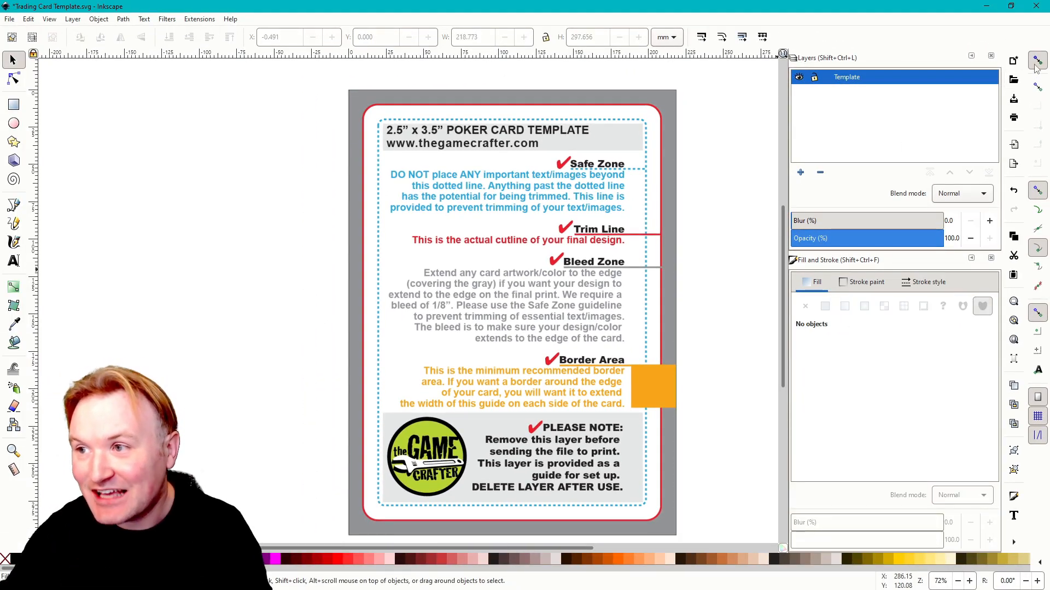
left_click(1036, 62)
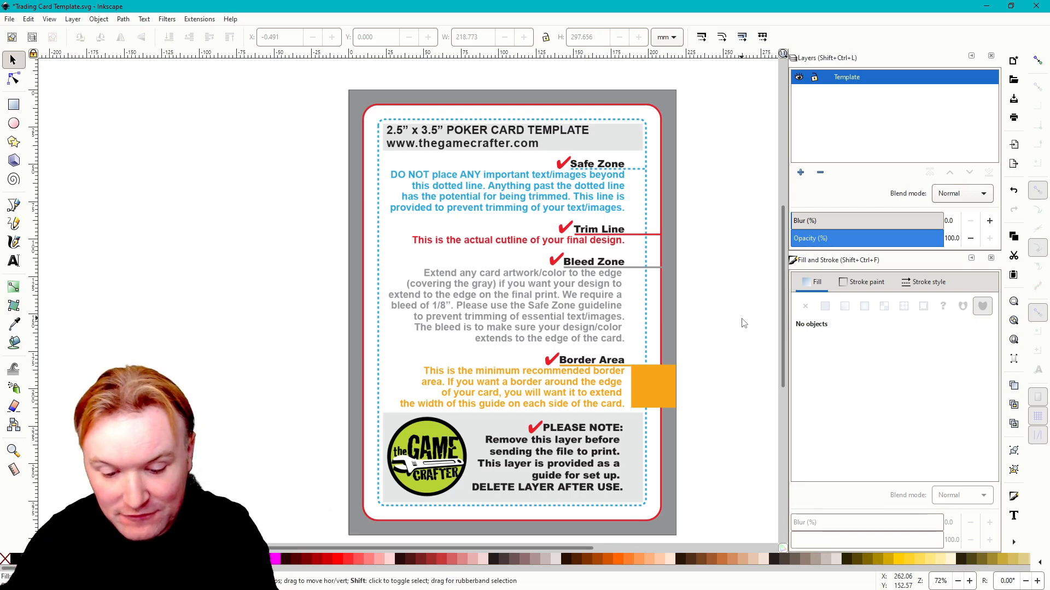
- Check the page size and units in the document properties
key("ctrl+shift+d")
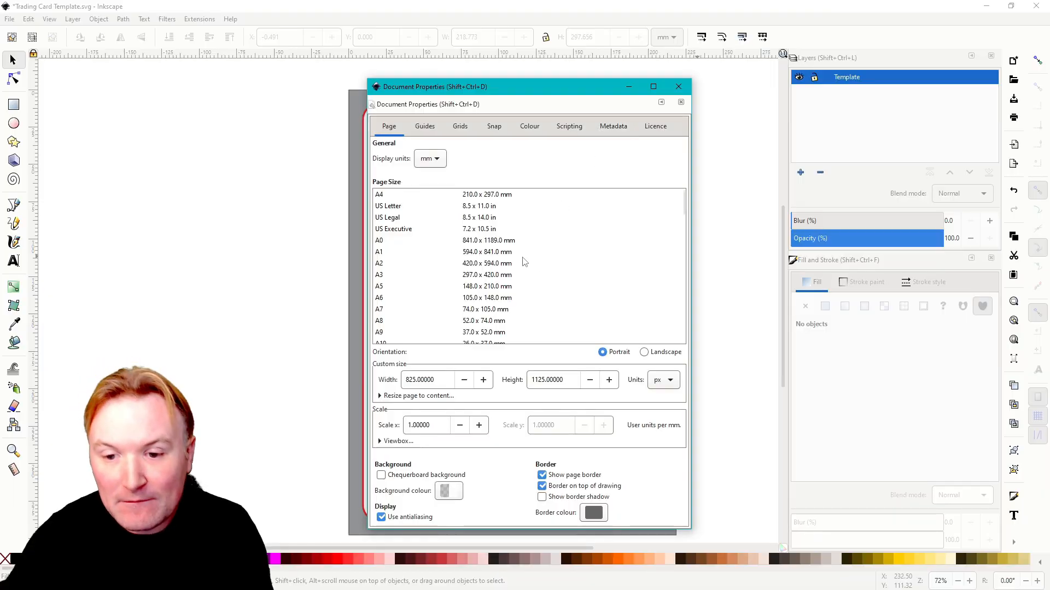
left_click_drag(544, 89, 495, 21)
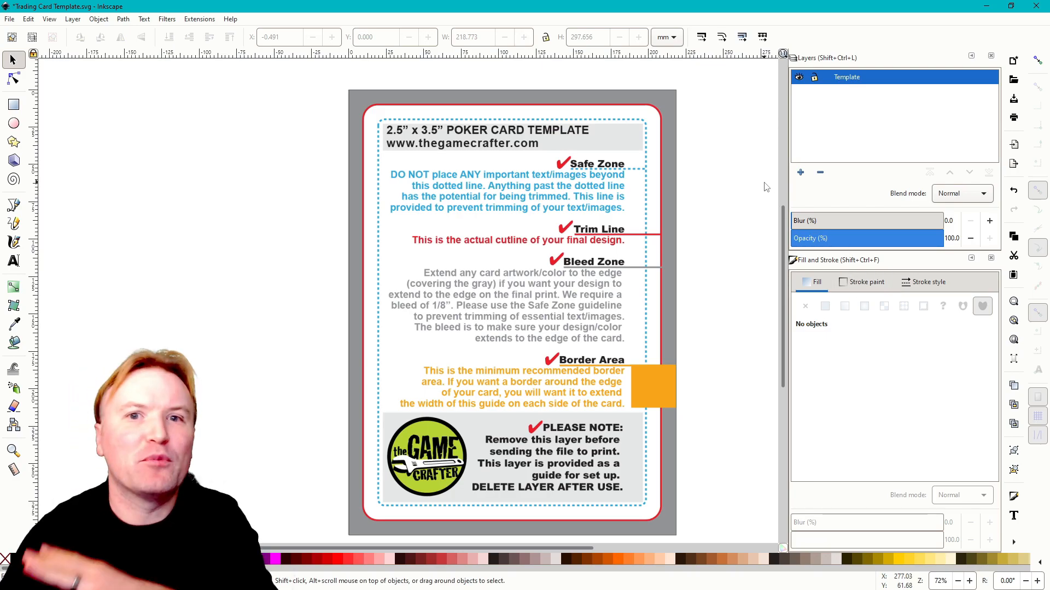
- Lower the Template layer's opacity to about 55% and add a layer named Border below it
left_click_drag(902, 237, 875, 238)
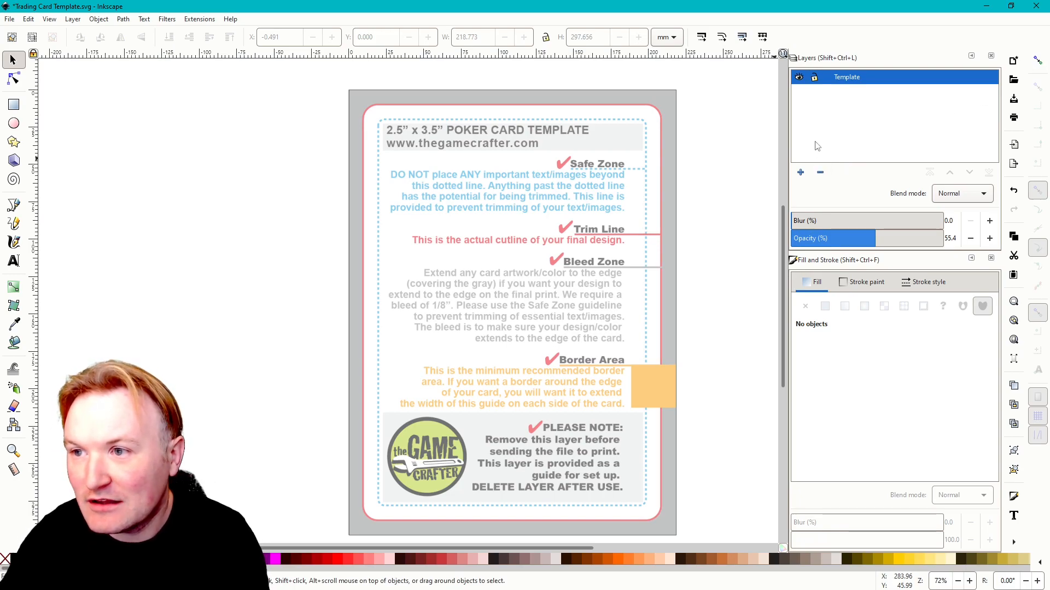
left_click(801, 172)
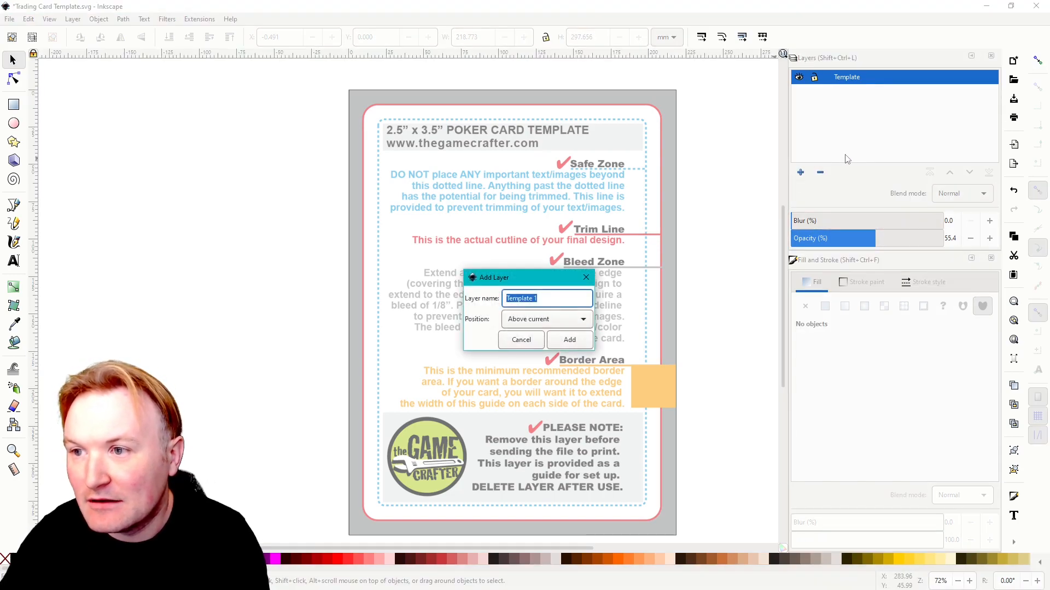
left_click(552, 320)
left_click(547, 336)
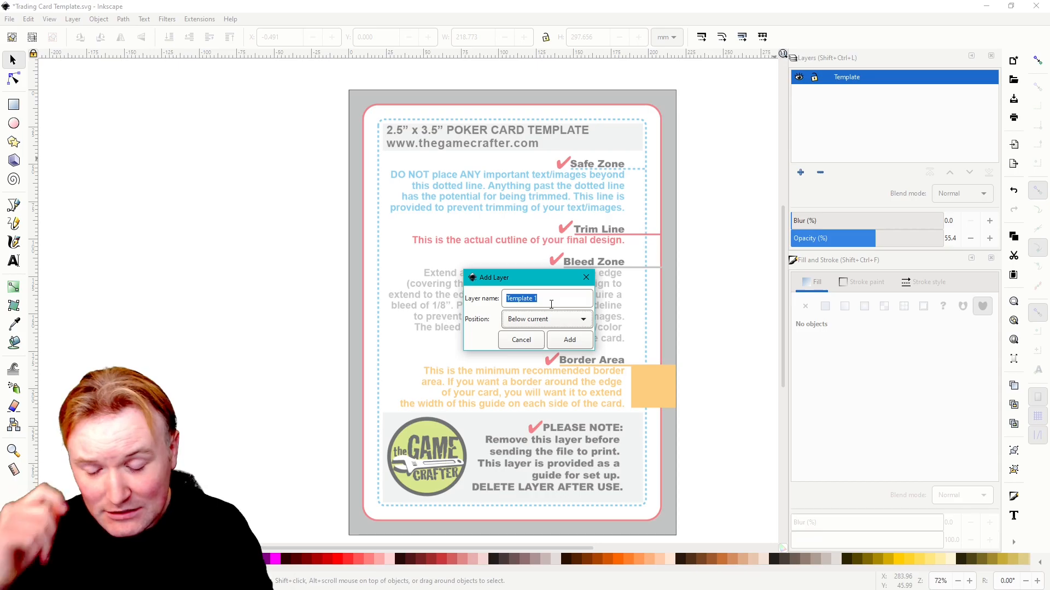
type("Border")
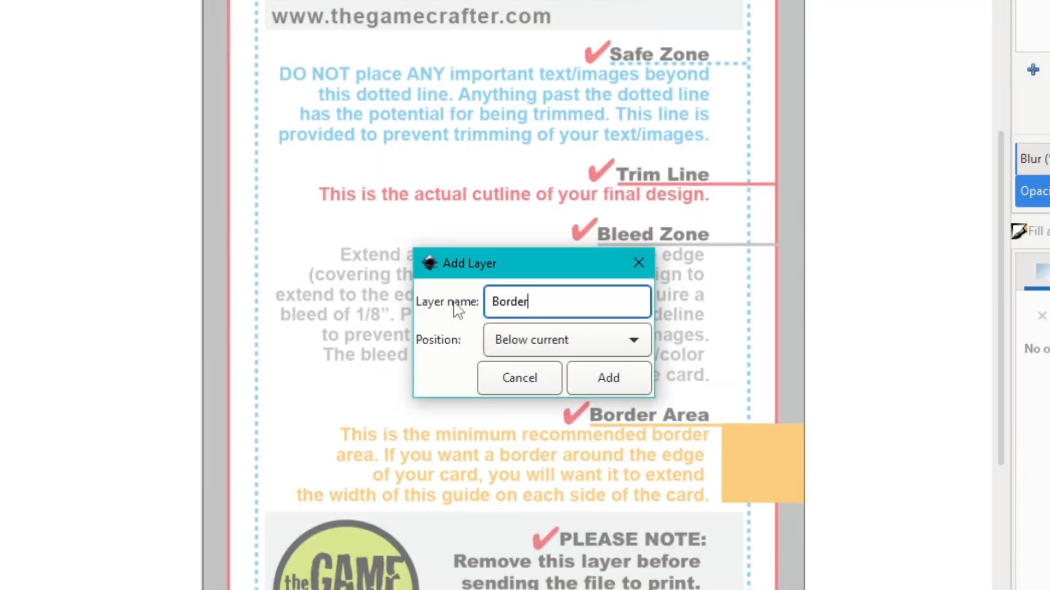
key("Return")
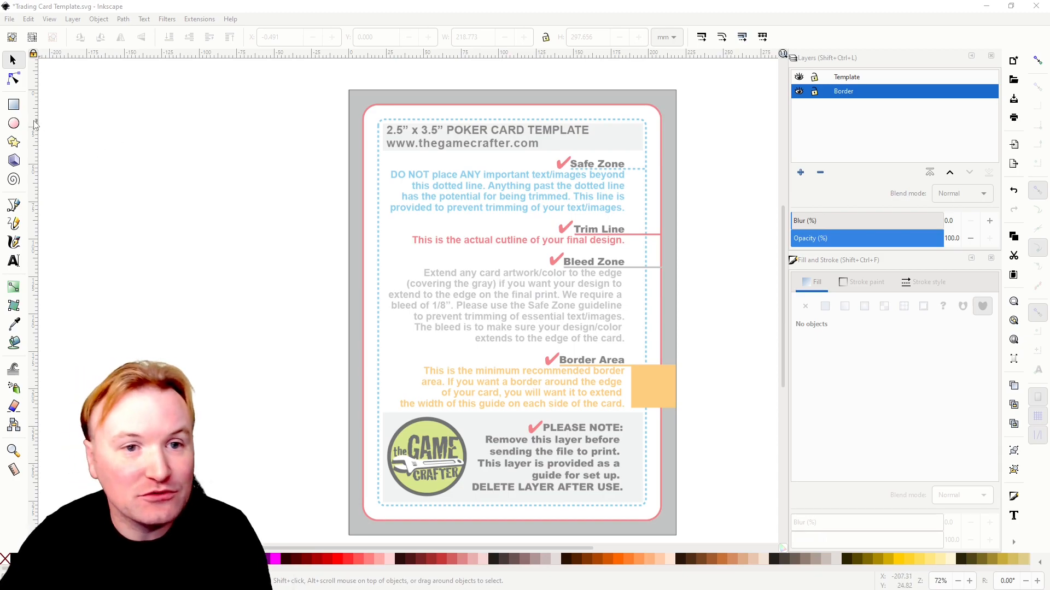
- Draw a black rectangle about 219 × 296 mm covering the whole card and round its corners to about 13.4 mm
left_click(15, 106)
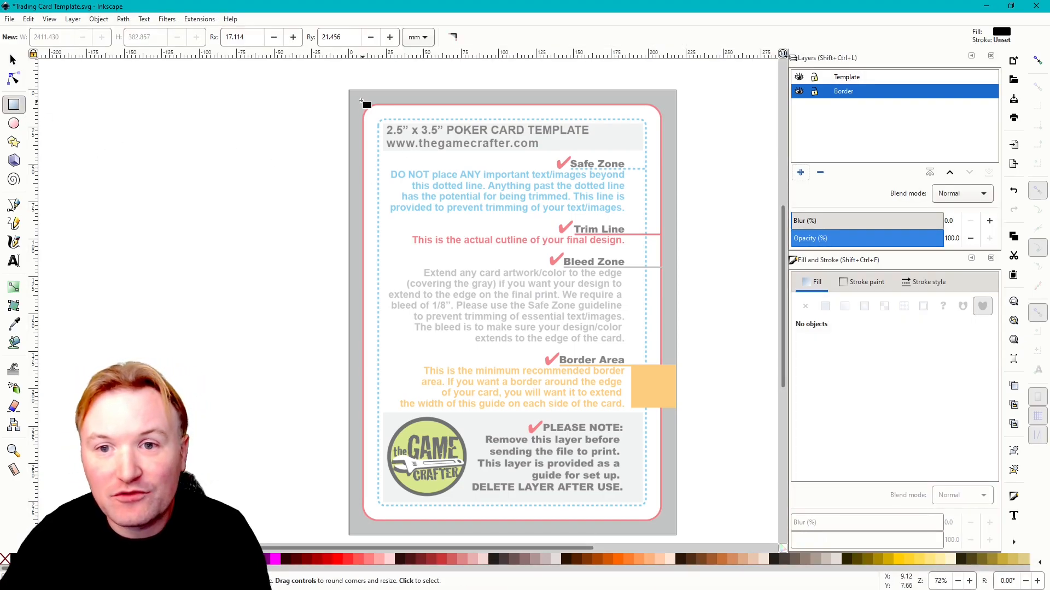
mouse_move(351, 94)
left_mouse_down()
mouse_move(675, 465)
mouse_move(675, 534)
left_mouse_up()
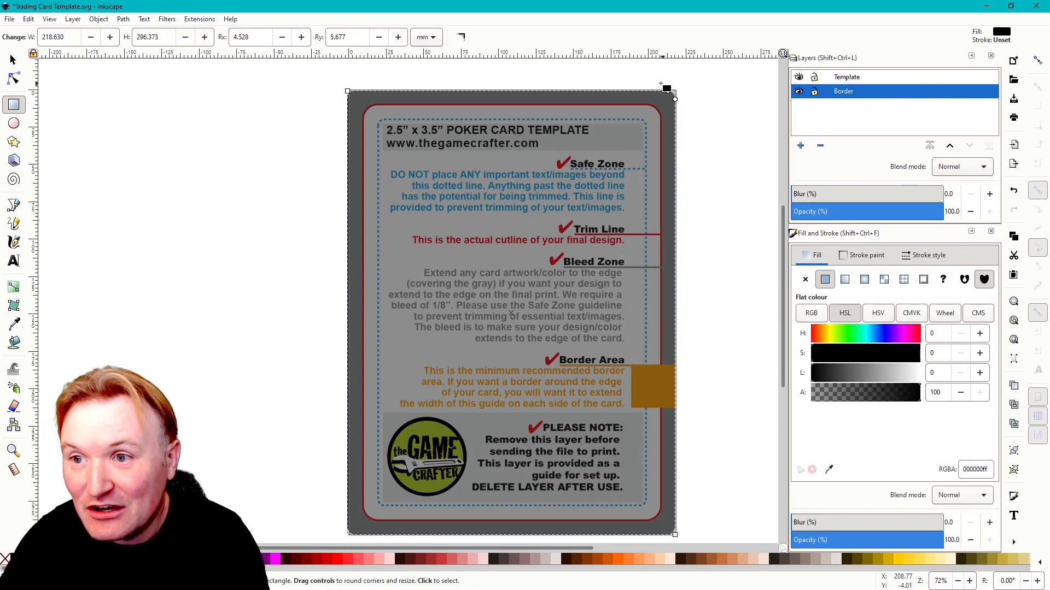
scroll(686, 106, "up", 4)
scroll(645, 69, "up", 6)
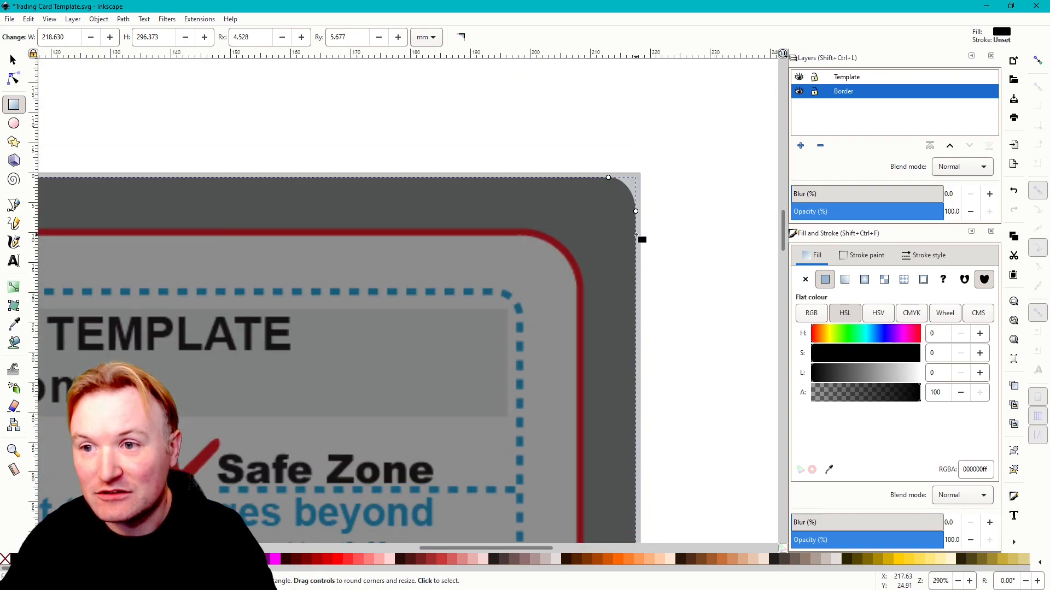
scroll(740, 226, "up", 2)
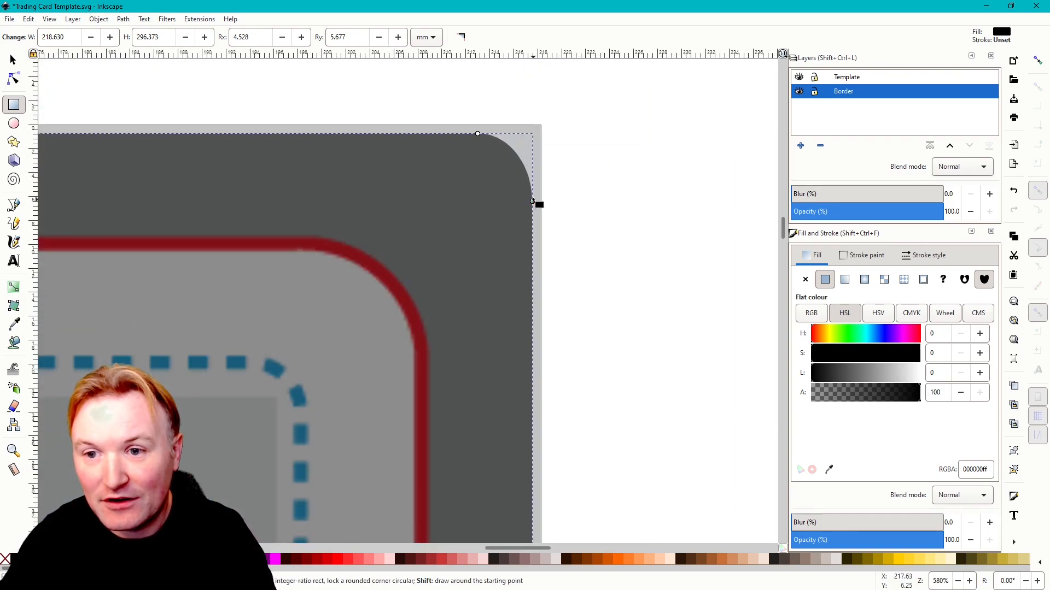
left_click_drag(533, 201, 681, 335)
scroll(686, 321, "down", 8)
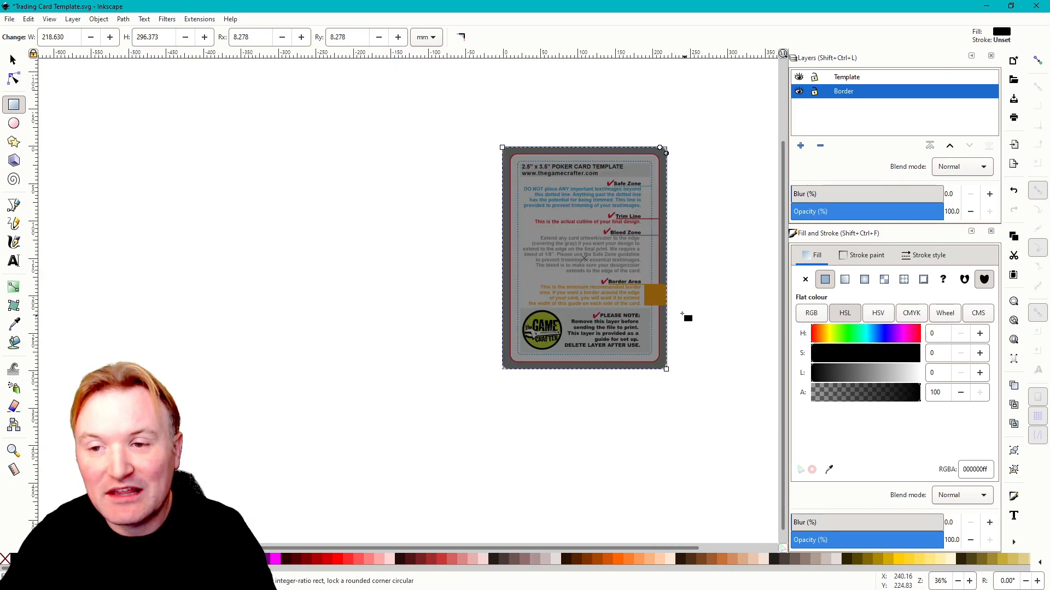
scroll(691, 213, "up", 2)
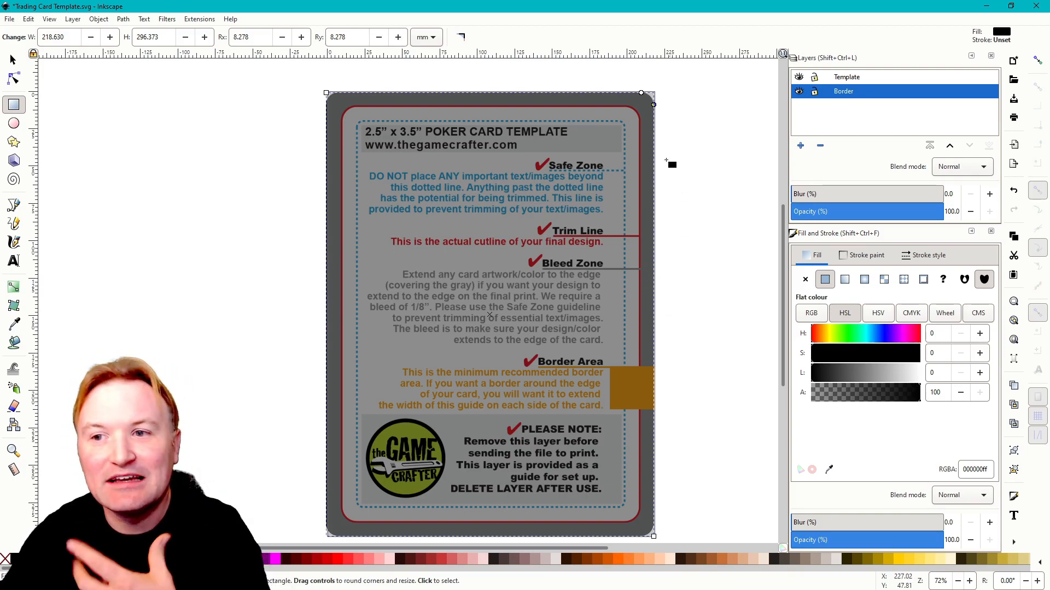
mouse_move(654, 106)
left_mouse_down()
mouse_move(654, 129)
mouse_move(654, 112)
left_mouse_up()
left_click(739, 209)
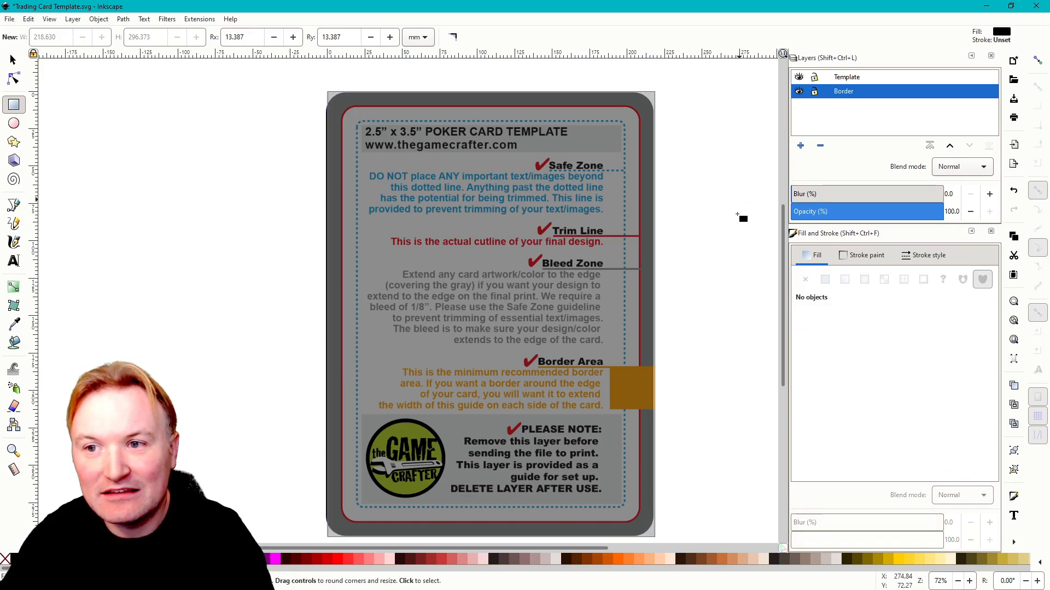
- Stretch the rounded border rectangle to the page's bottom edge, about 298 mm tall, and check it with the Template layer hidden and shown
left_click(798, 77)
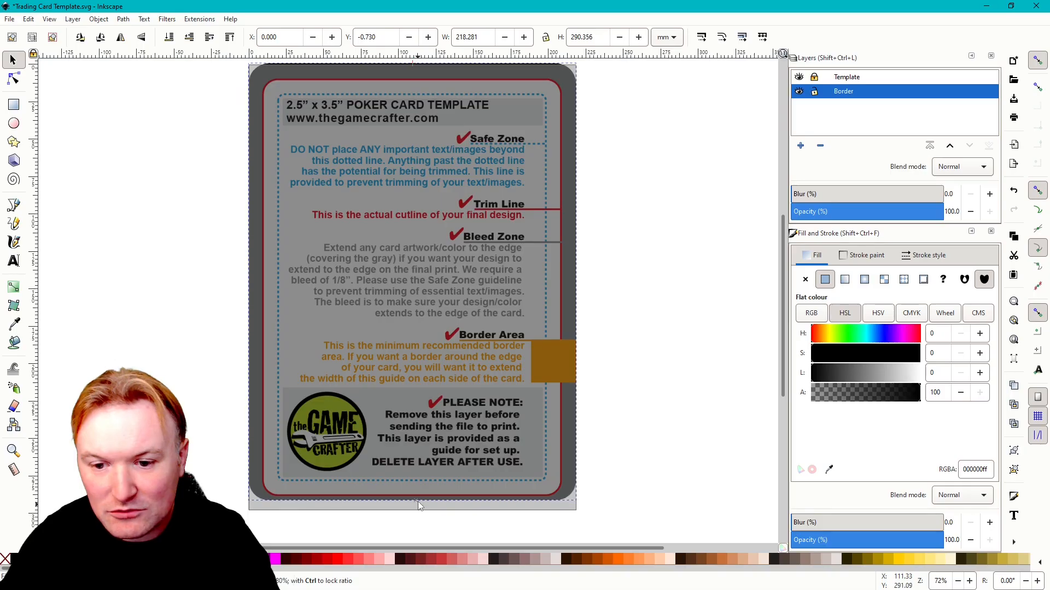
left_click_drag(418, 501, 413, 513)
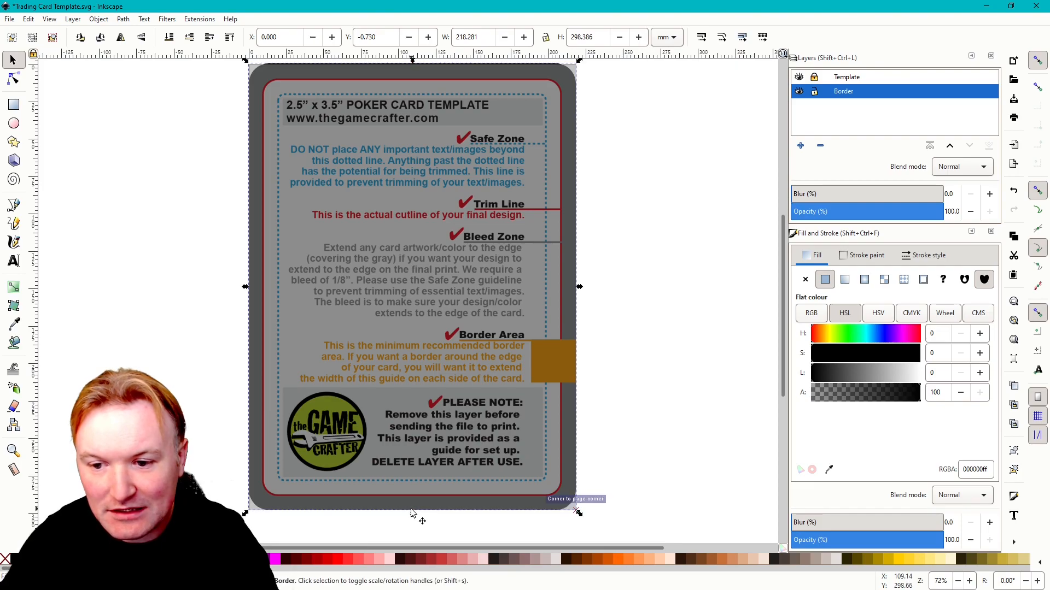
left_click_drag(446, 240, 531, 239)
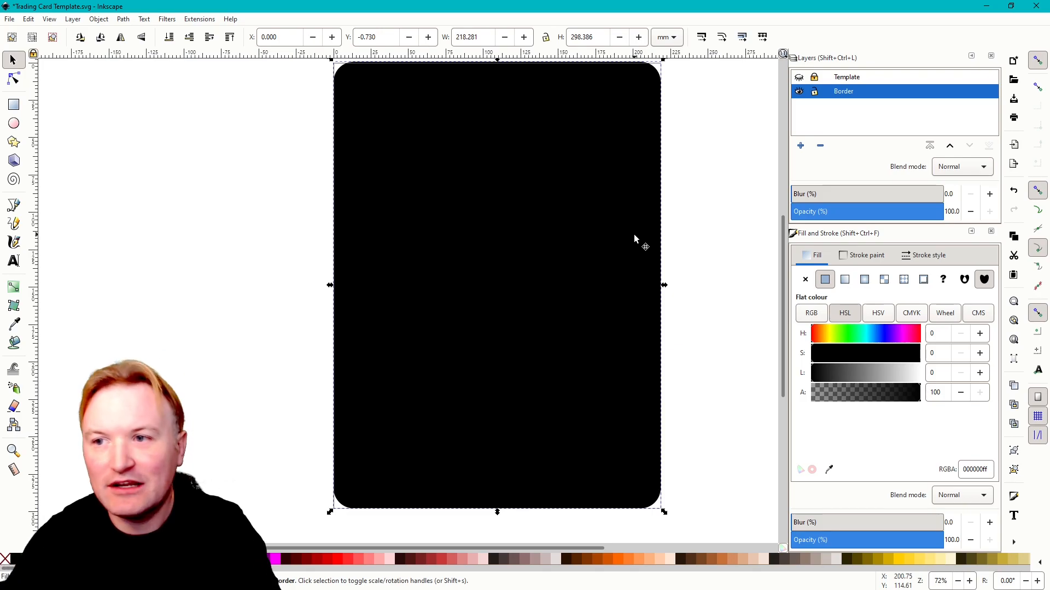
left_click(799, 77)
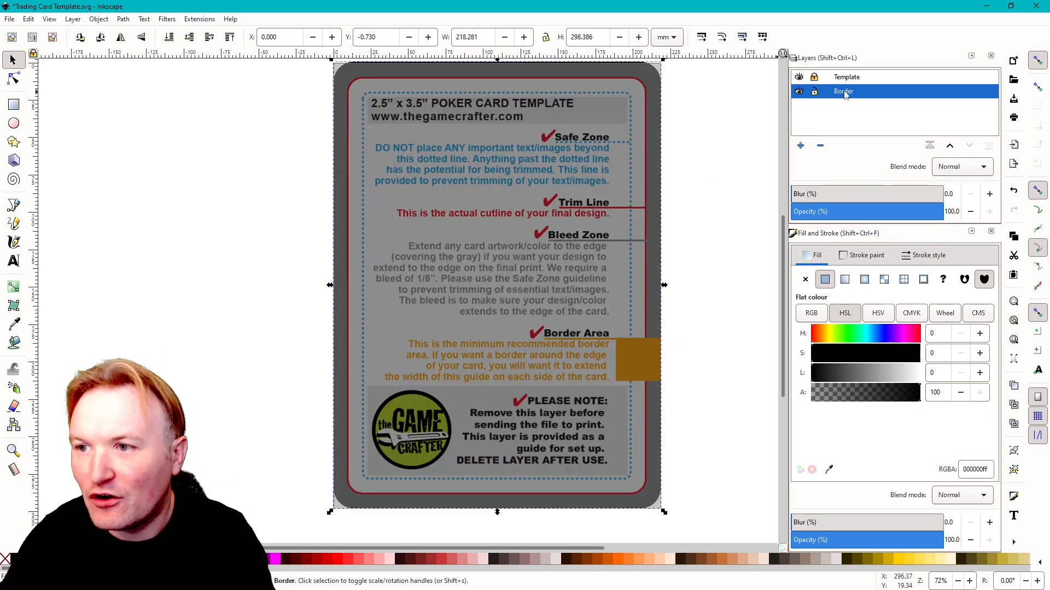
- Add a Guide Lines layer above Border and draw three stacked rounded rectangles in red, blue and green filling the card's safe zone
left_click(801, 146)
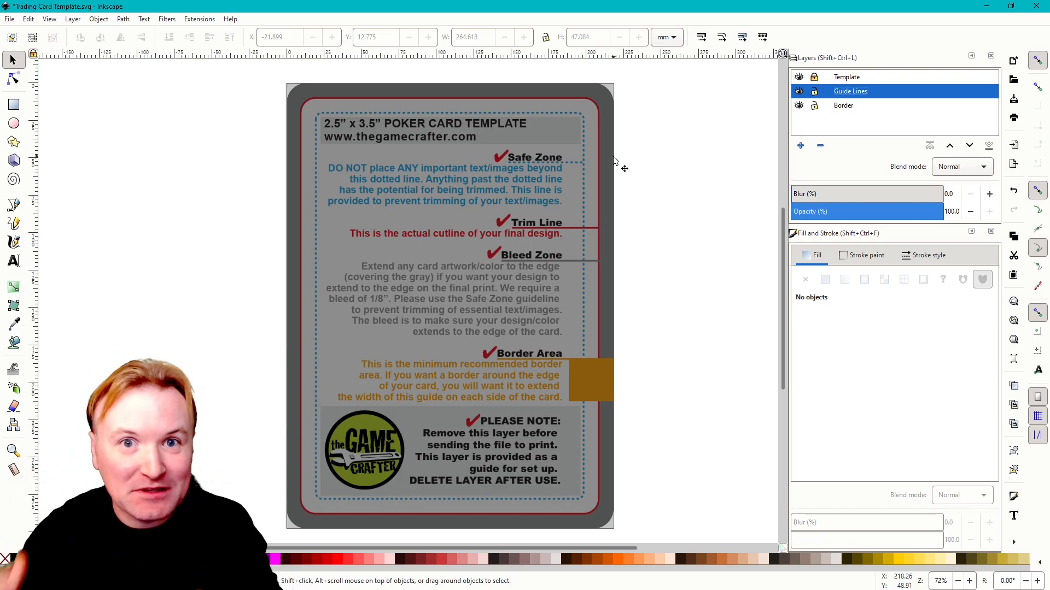
left_click_drag(229, 106, 323, 137)
left_click(13, 104)
left_click_drag(263, 108, 651, 185)
left_click_drag(201, 196, 688, 335)
left_click_drag(195, 359, 711, 508)
key("s")
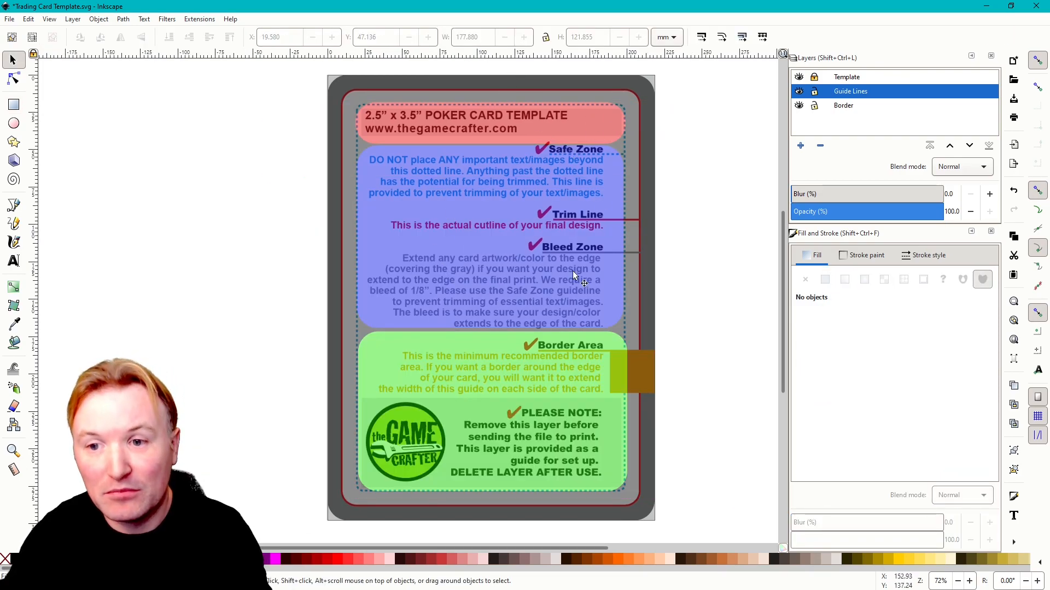
left_click(507, 342)
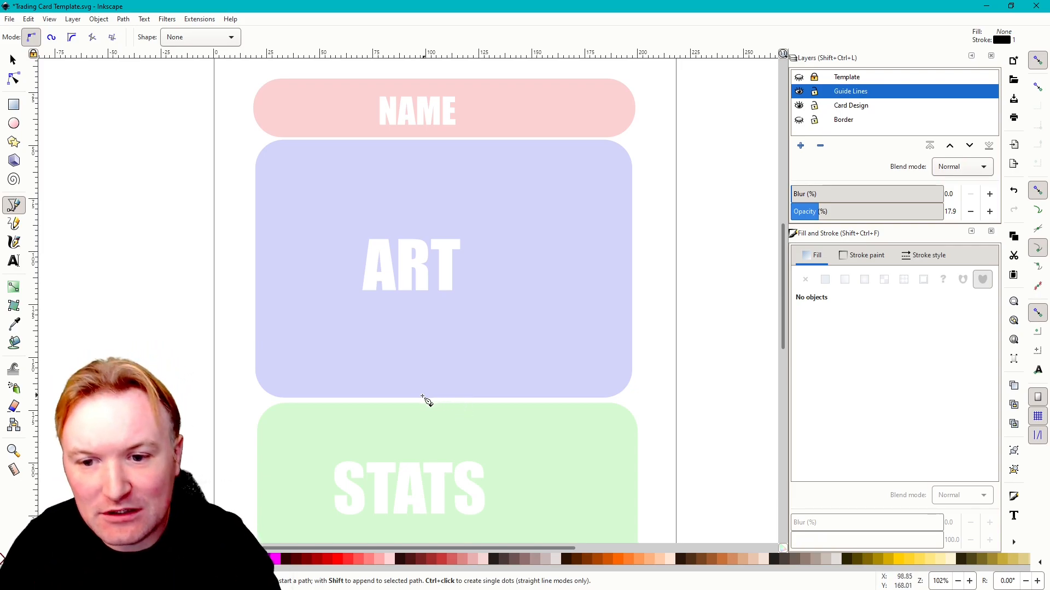
- Draw a straight horizontal line about 159.5 mm long along the lower edge of the ART area
scroll(443, 388, "up", 1)
scroll(460, 361, "down", 1)
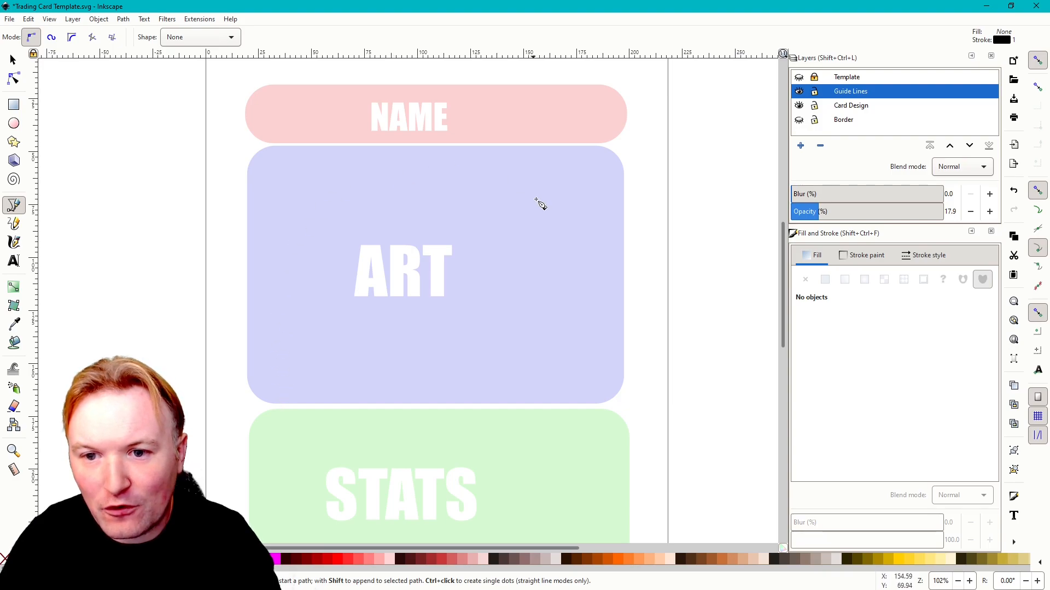
scroll(521, 252, "up", 1)
scroll(519, 267, "down", 1)
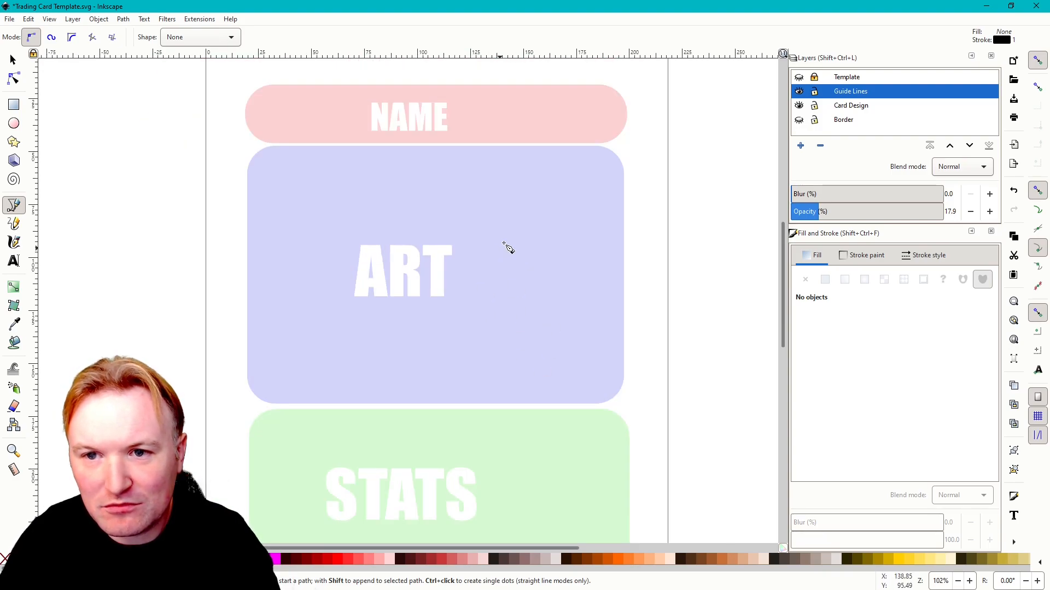
scroll(480, 389, "down", 1)
scroll(480, 349, "up", 1)
scroll(424, 416, "up", 1)
left_click(233, 431)
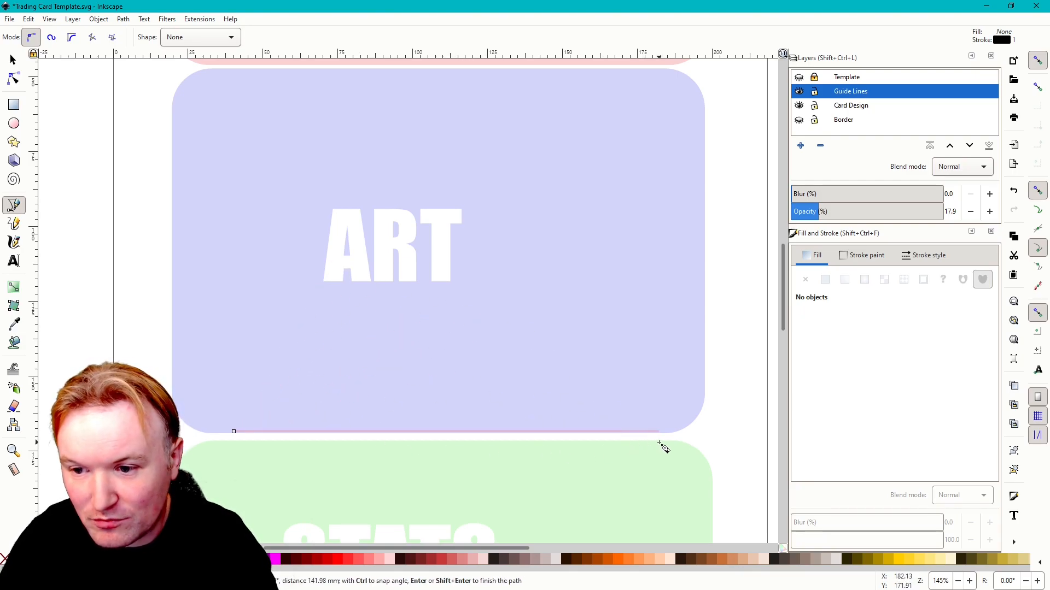
left_click(702, 446)
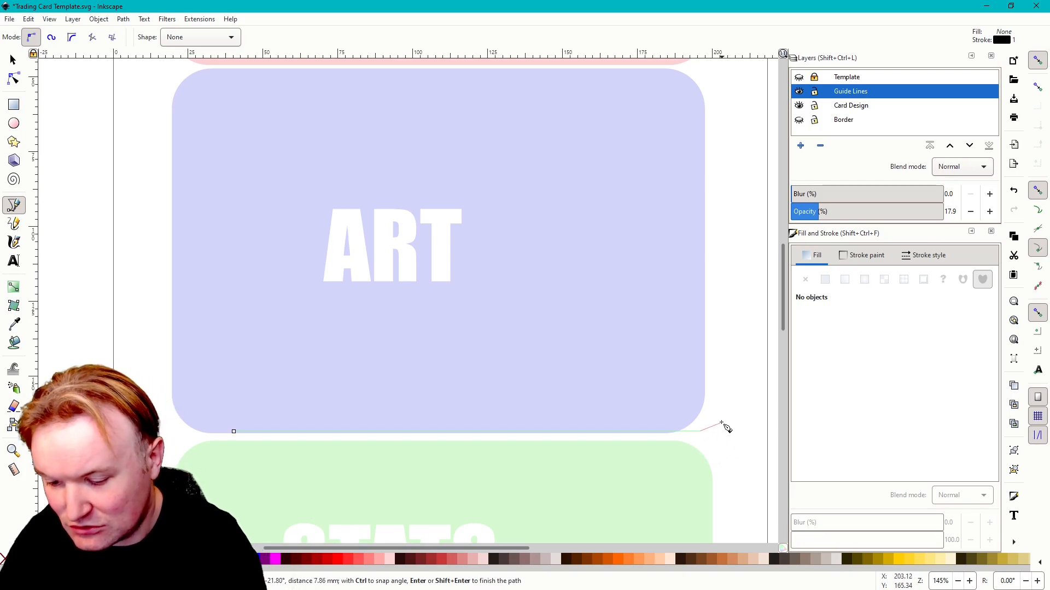
key("Return")
- Centre the horizontal line across the page's width by aligning it relative to the page
key("s")
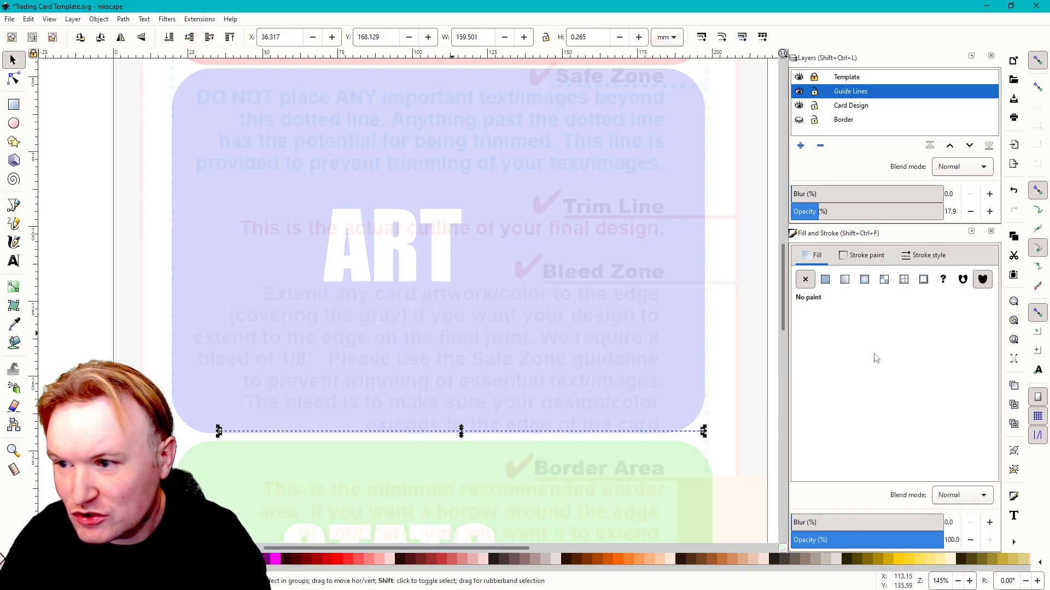
key("ctrl+shift+a")
left_click(953, 267)
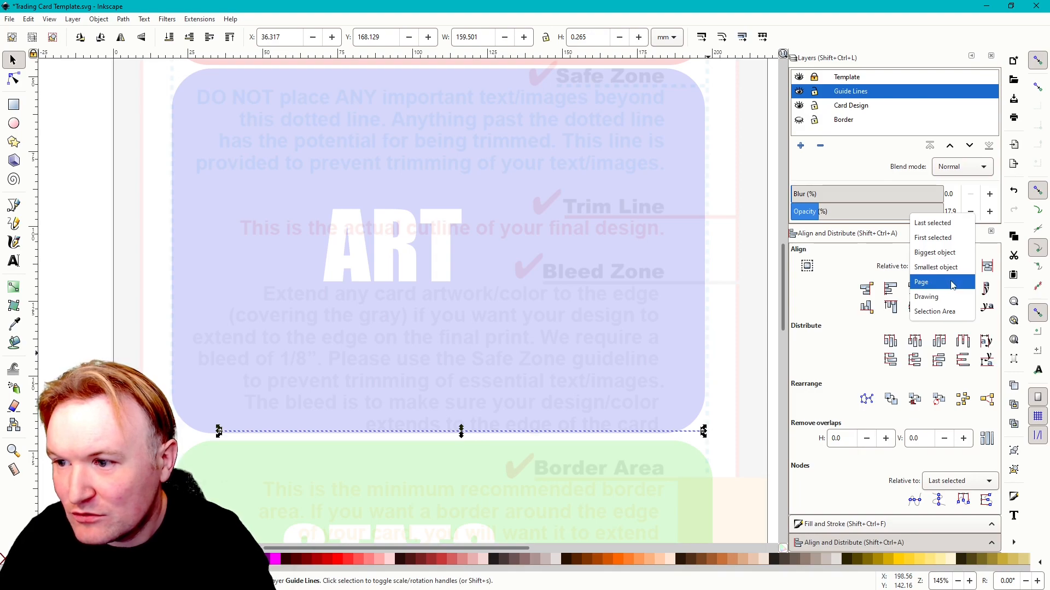
left_click(937, 281)
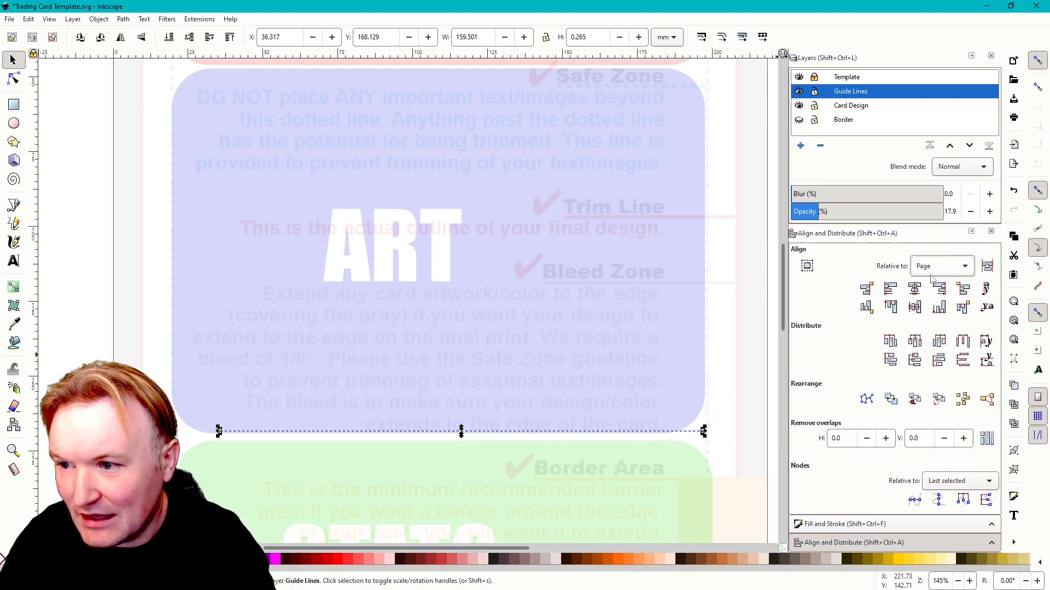
left_click(915, 291)
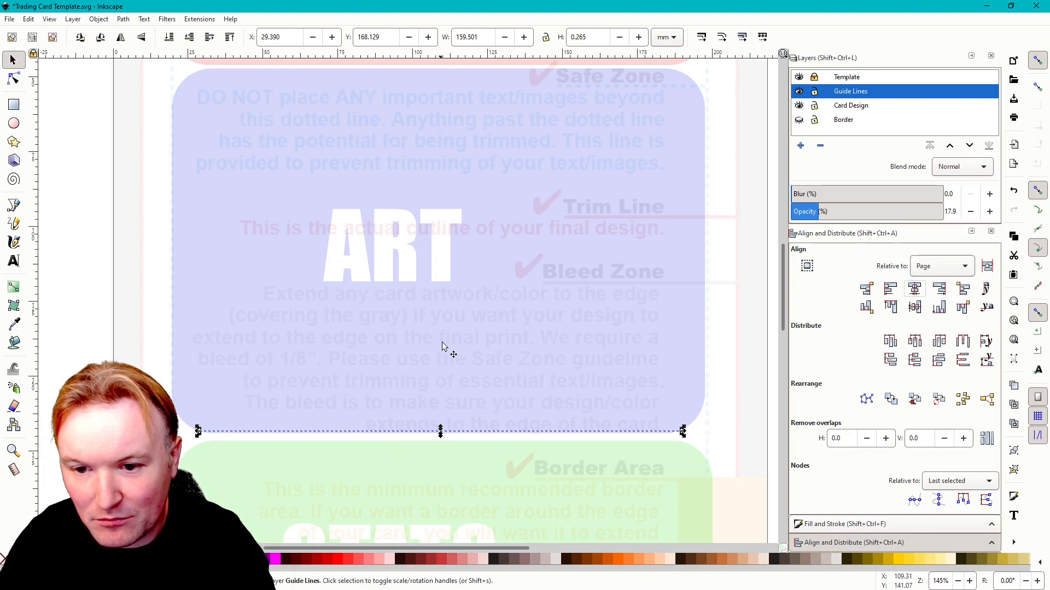
- Draw an open U-shaped path along the ART area's horizontal line with vertical sides at both ends, about 160 mm wide and 53 mm tall
left_click(14, 206)
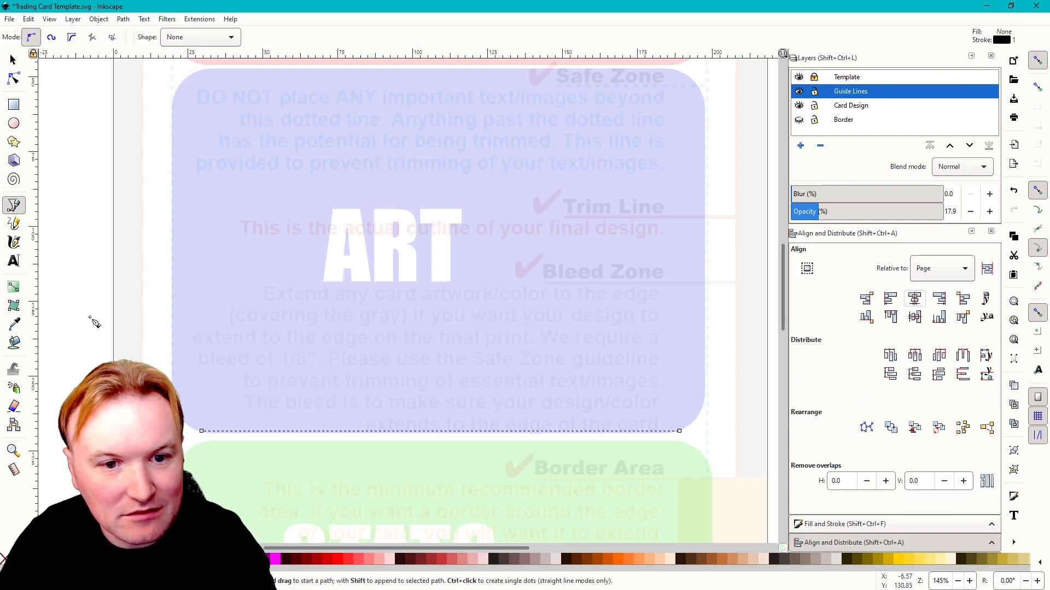
left_click(202, 432)
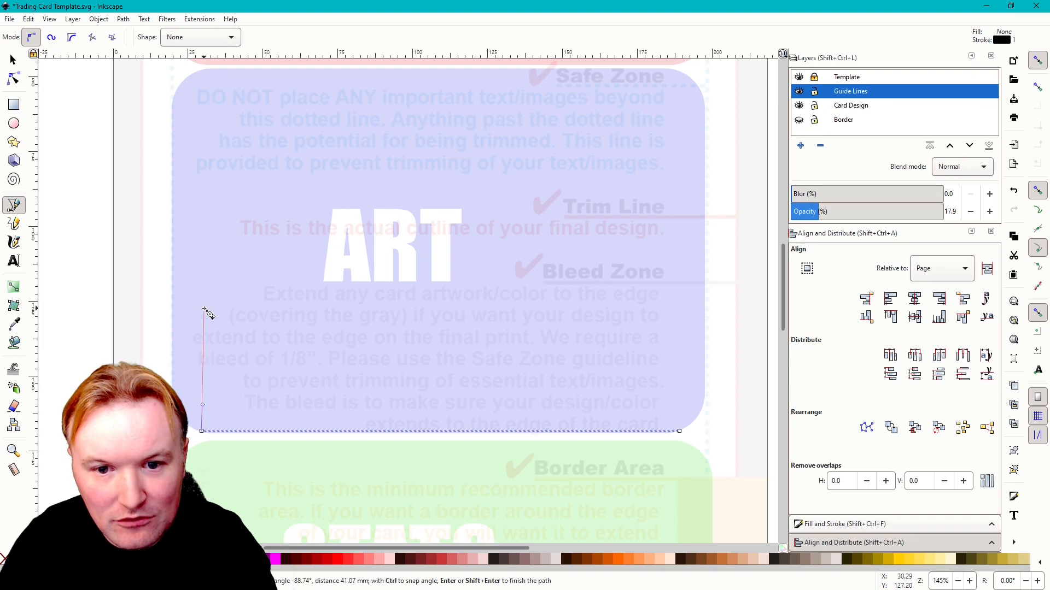
scroll(224, 267, "up", 5)
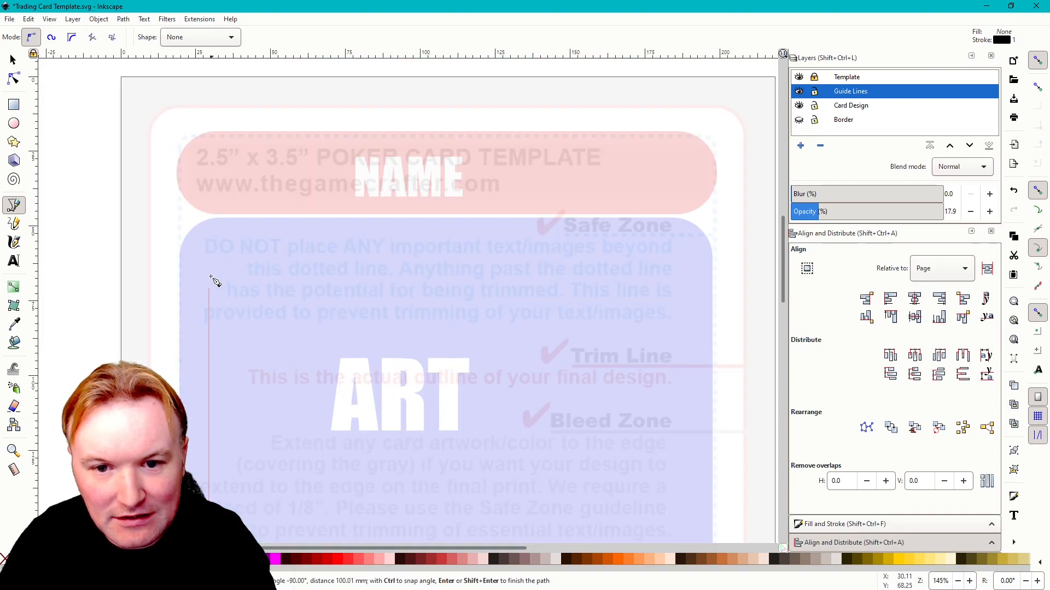
scroll(212, 282, "down", 2)
scroll(223, 321, "up", 2)
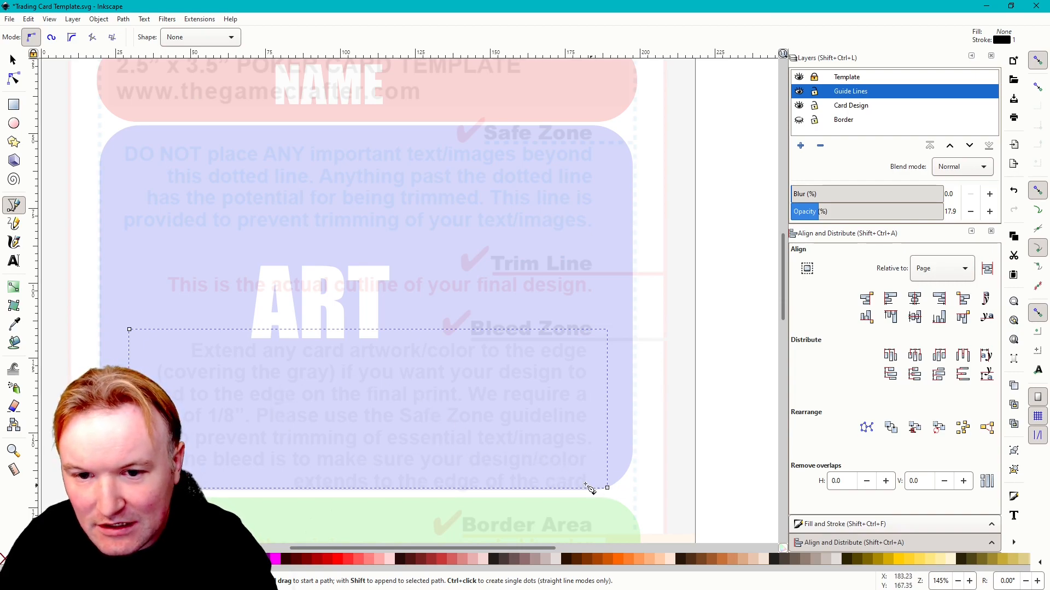
left_click(13, 61)
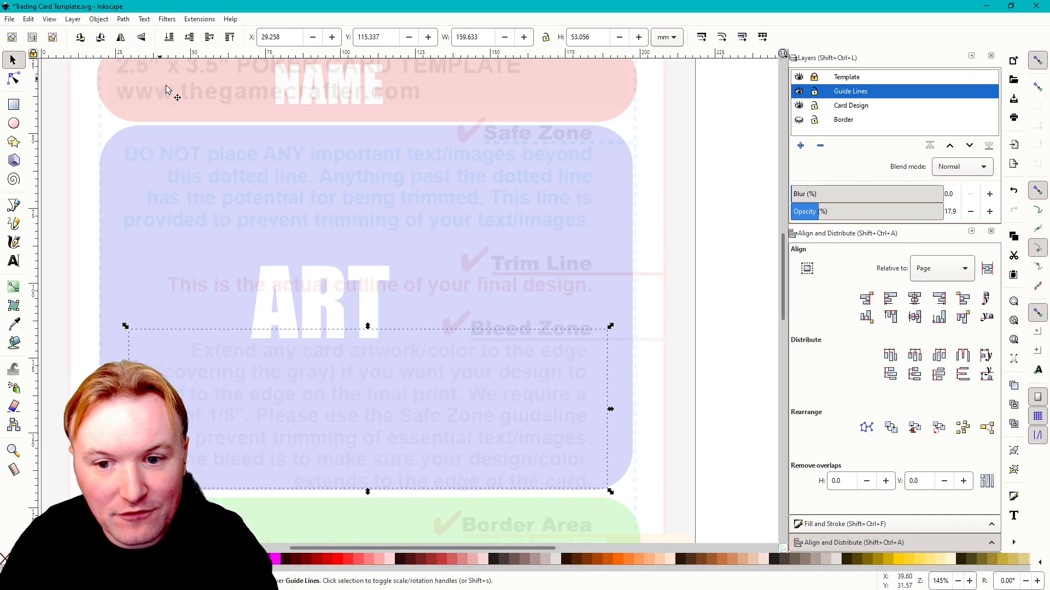
scroll(457, 244, "down", 1)
left_click(608, 416)
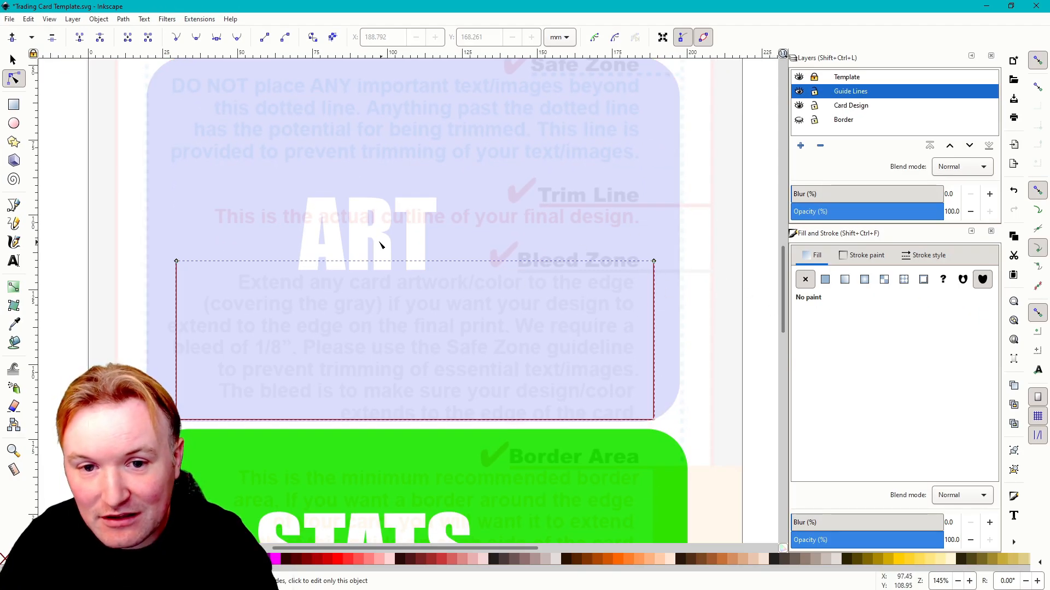
- Draw a quarter arc from just above the U shape's left side up to the card's centre, about 75.5 by 67.3 mm
scroll(383, 261, "down", 1)
scroll(384, 191, "up", 1)
scroll(424, 300, "down", 1)
scroll(426, 301, "down", 1)
scroll(408, 263, "up", 1)
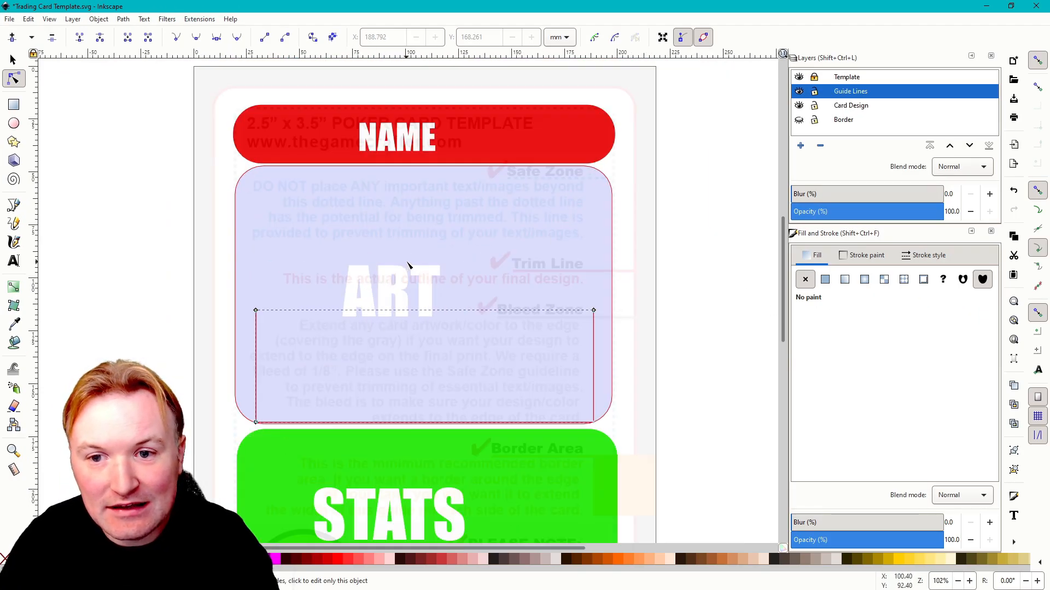
left_click(19, 208)
scroll(386, 217, "down", 1)
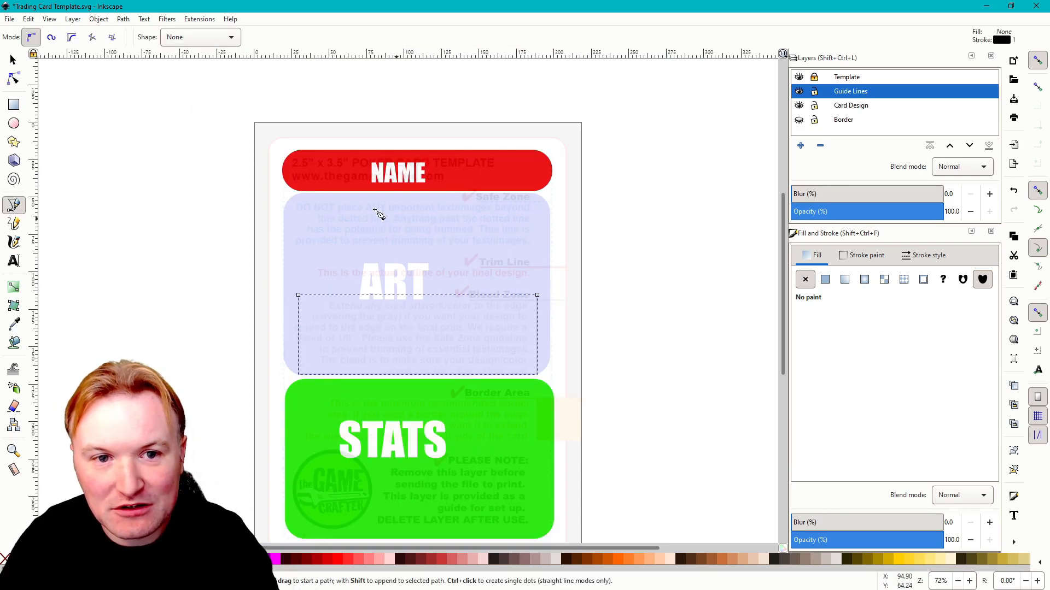
scroll(397, 214, "up", 1)
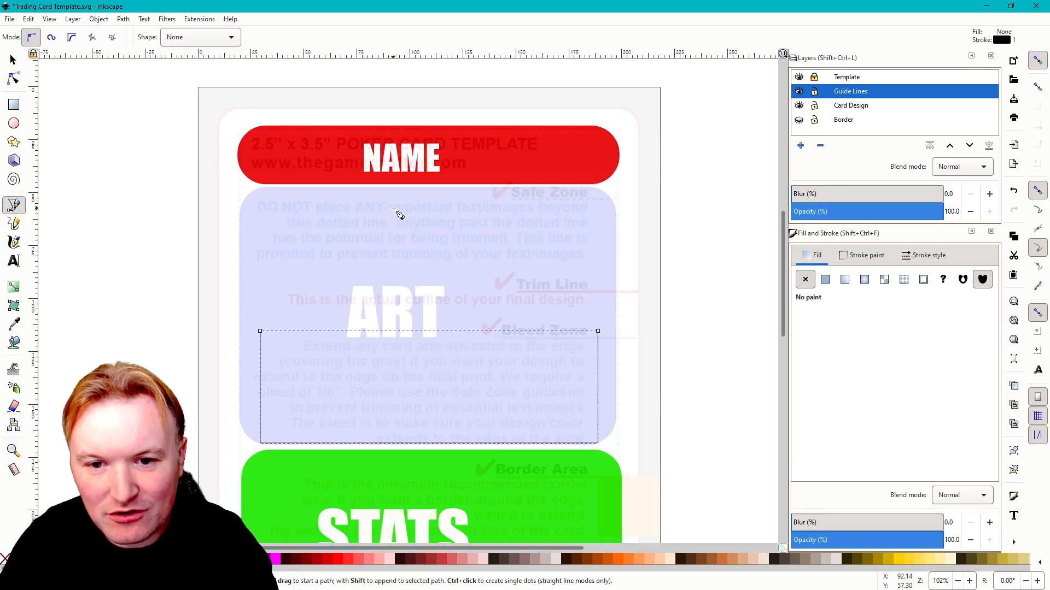
scroll(366, 246, "up", 1)
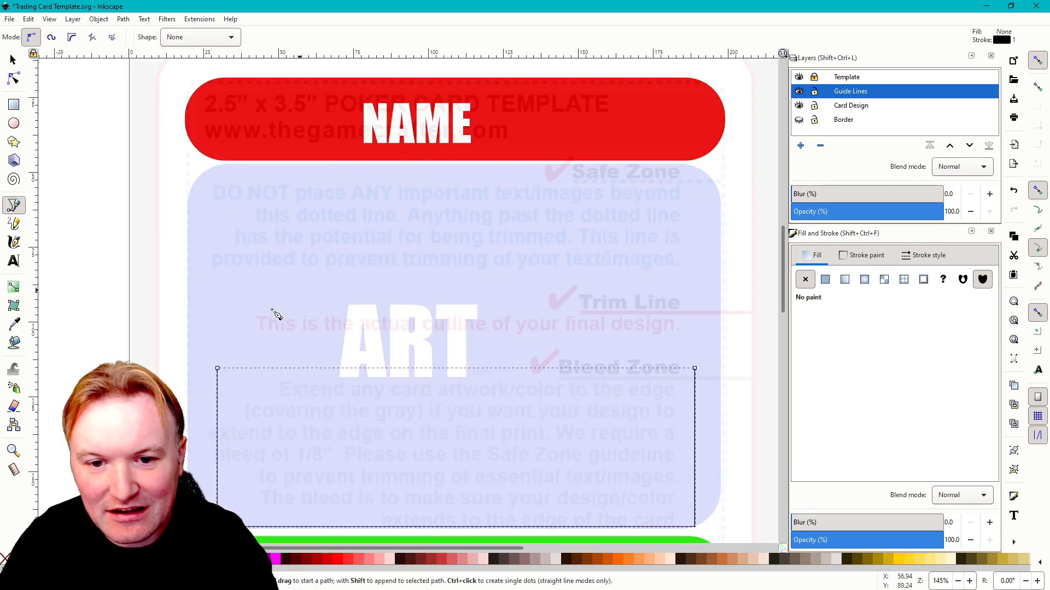
left_click(218, 346)
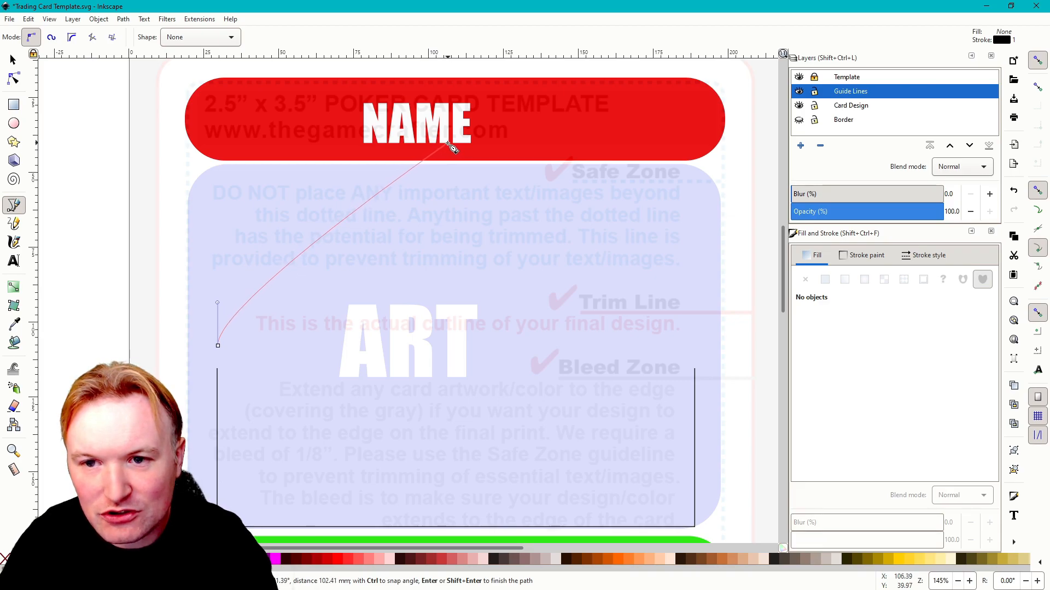
left_click_drag(446, 144, 623, 145)
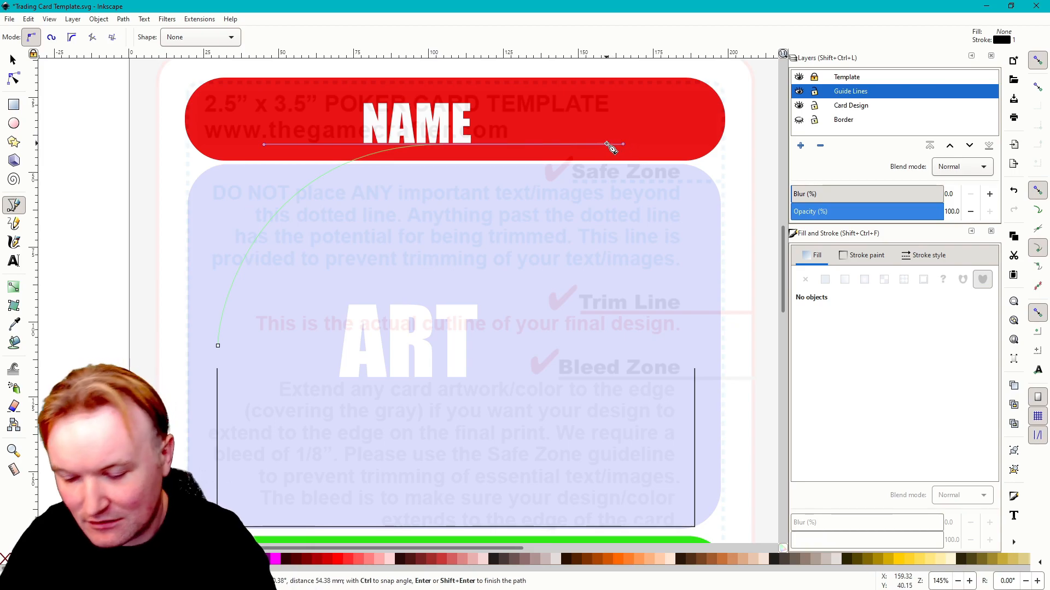
key("Return")
- Duplicate the quarter arc, flip the copy horizontally and snap it to the original's upper end to complete an arch
left_click(13, 60)
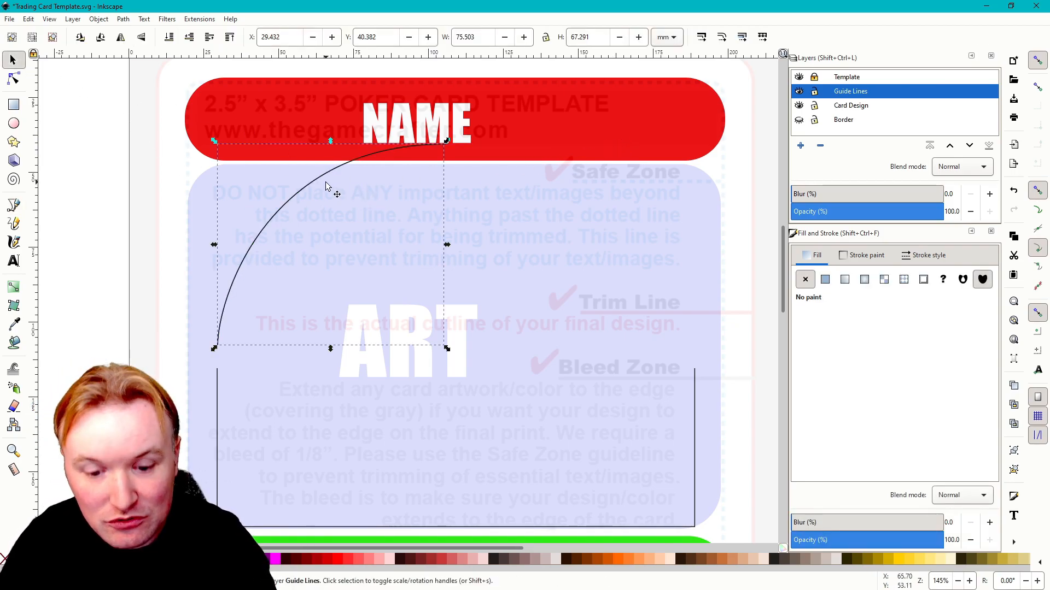
key("ctrl+d")
left_click(120, 37)
left_click(484, 248)
mouse_move(484, 248)
left_mouse_down()
mouse_move(585, 253)
mouse_move(417, 244)
mouse_move(638, 245)
left_mouse_up()
left_click(409, 241)
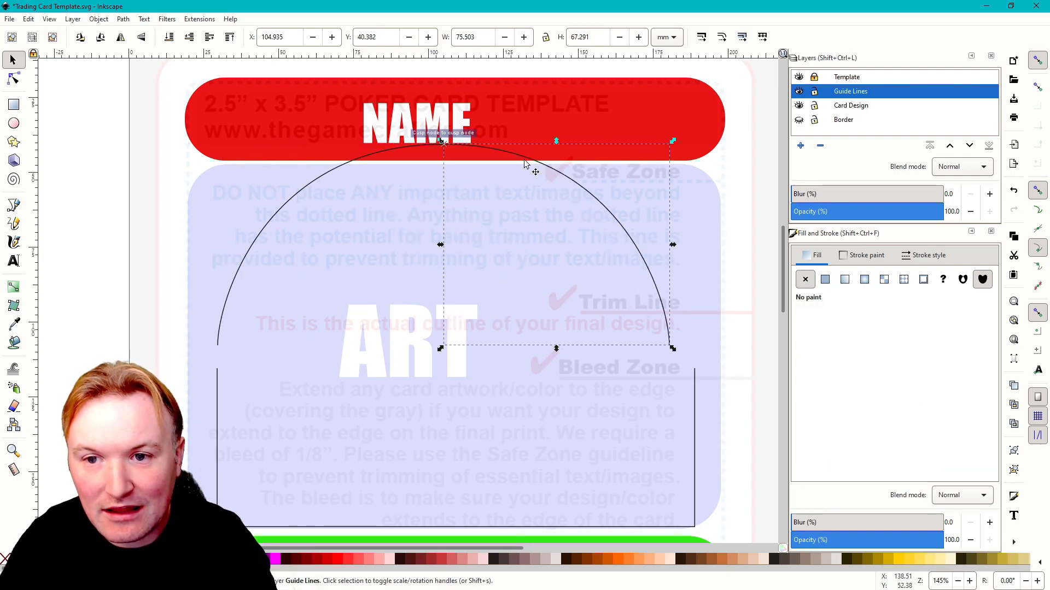
- Join the two arcs at their shared top node into a single arch path
scroll(470, 120, "up", 4)
left_click(13, 79)
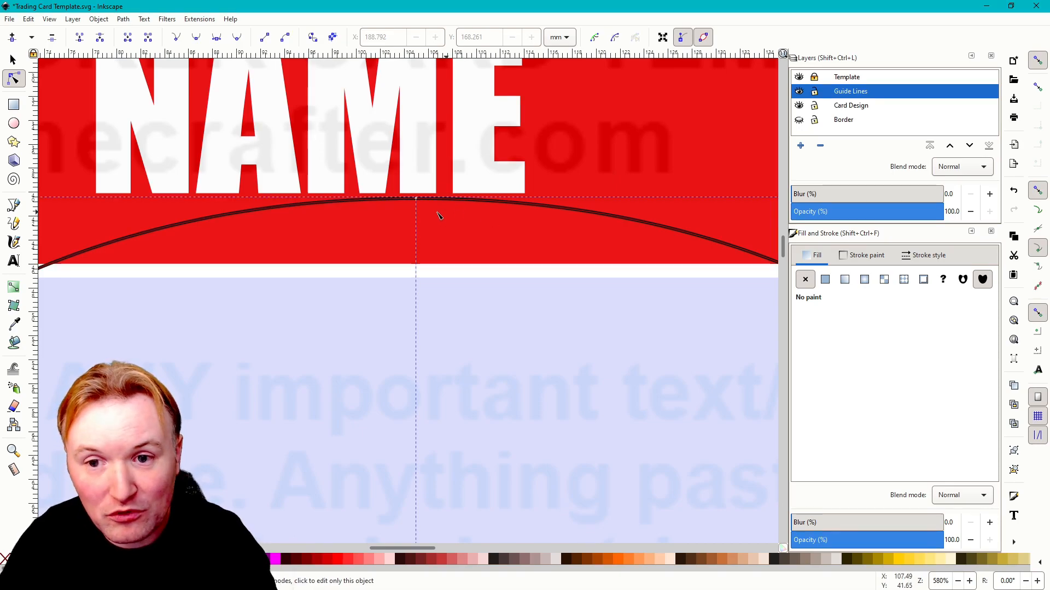
left_click(417, 199)
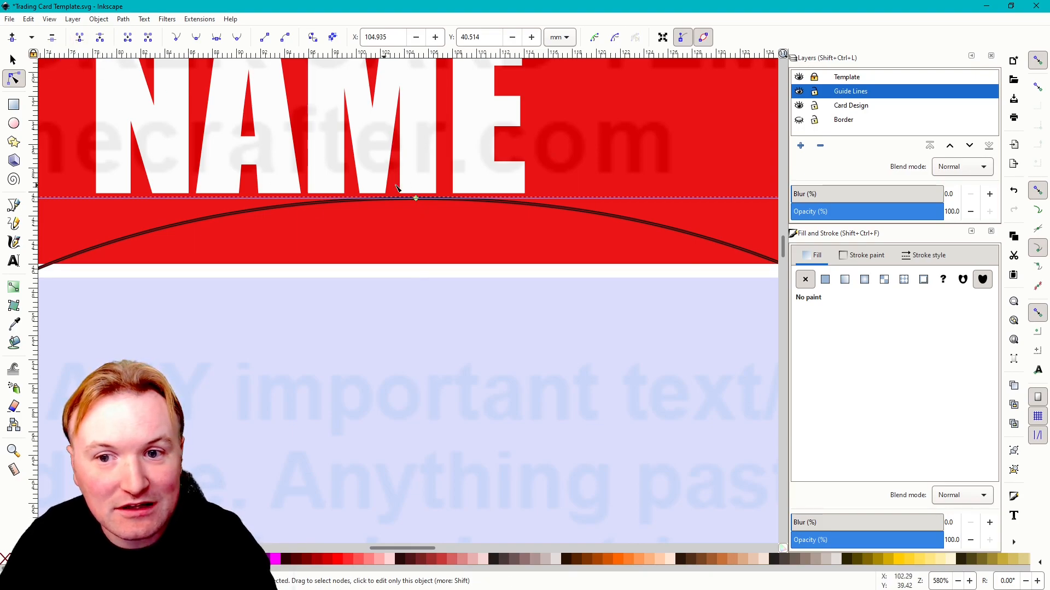
scroll(382, 188, "down", 4, "ctrl")
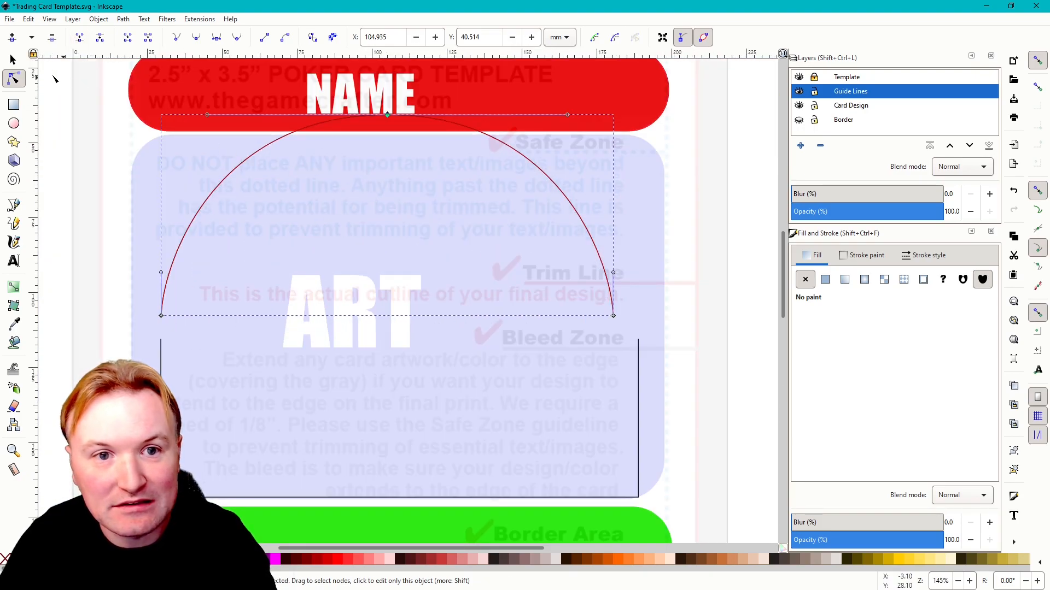
- Snap the arch onto the U shape's left end and widen it to about 159.6 mm so it meets the right side
scroll(119, 298, "up", 3, "ctrl")
key("s")
scroll(283, 304, "up", 5, "ctrl")
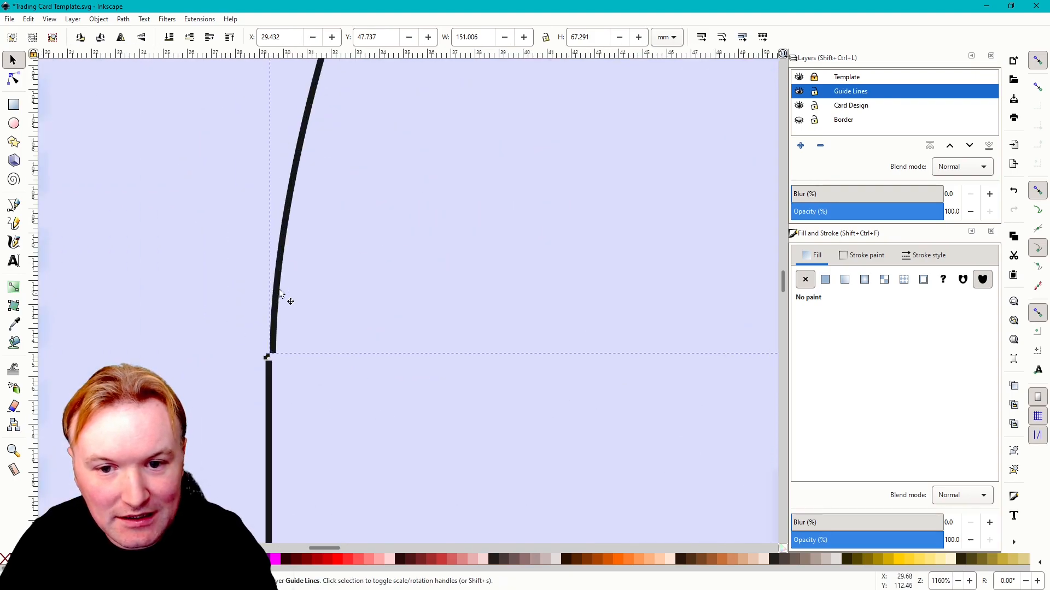
left_click_drag(270, 347, 264, 364)
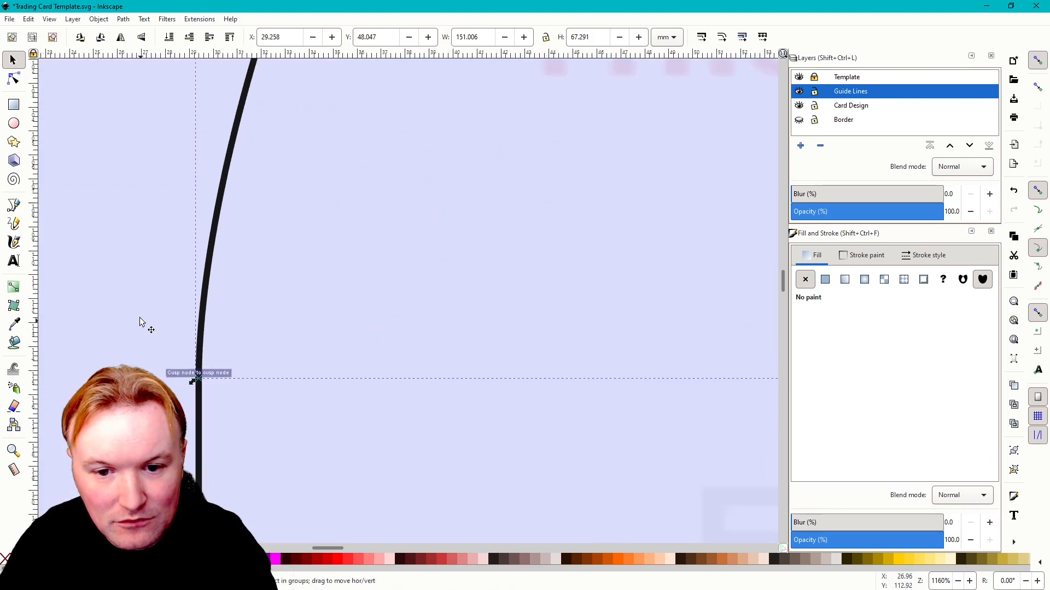
scroll(148, 320, "down", 8, "ctrl")
scroll(507, 287, "up", 3, "ctrl")
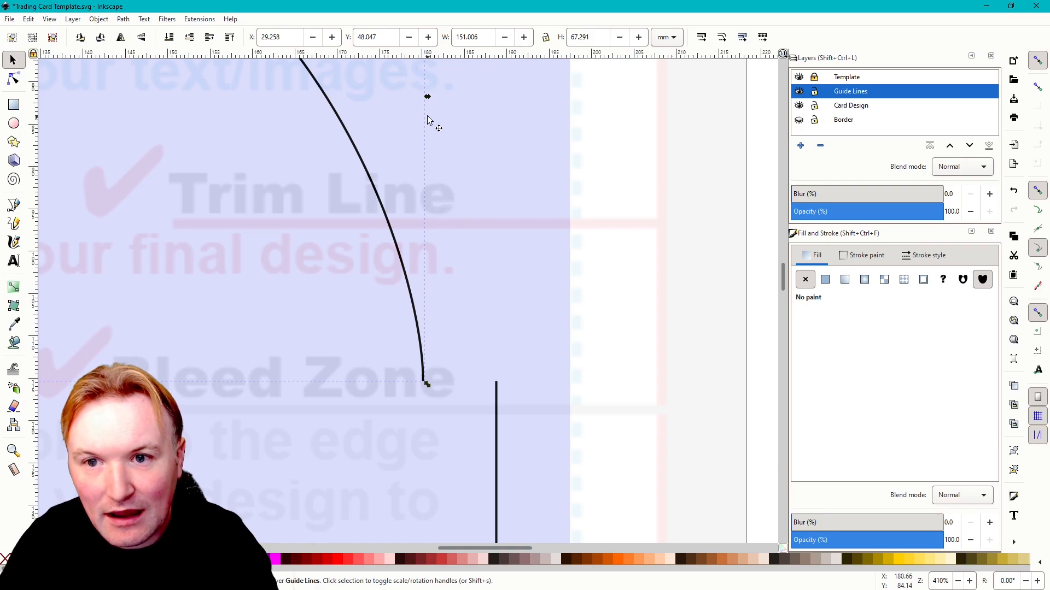
left_click_drag(428, 98, 499, 103)
scroll(529, 227, "down", 3, "ctrl")
scroll(529, 224, "down", 1, "ctrl")
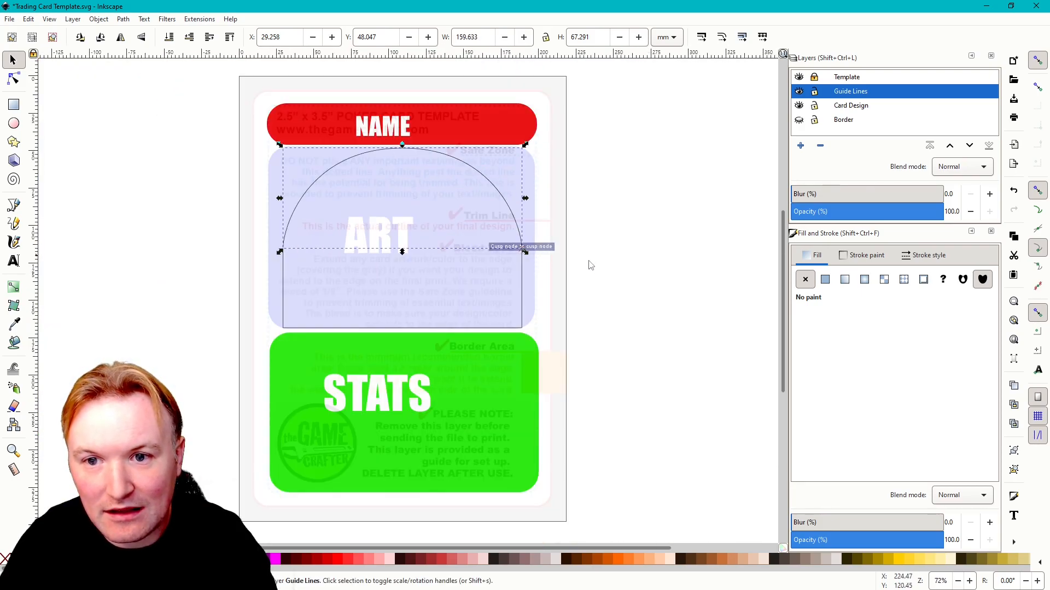
- Join the arch and U shape into one outline and stretch its top up into the NAME area, about 148.4 mm tall
left_click(582, 261)
scroll(452, 201, "up", 2, "ctrl")
scroll(550, 265, "down", 1, "ctrl")
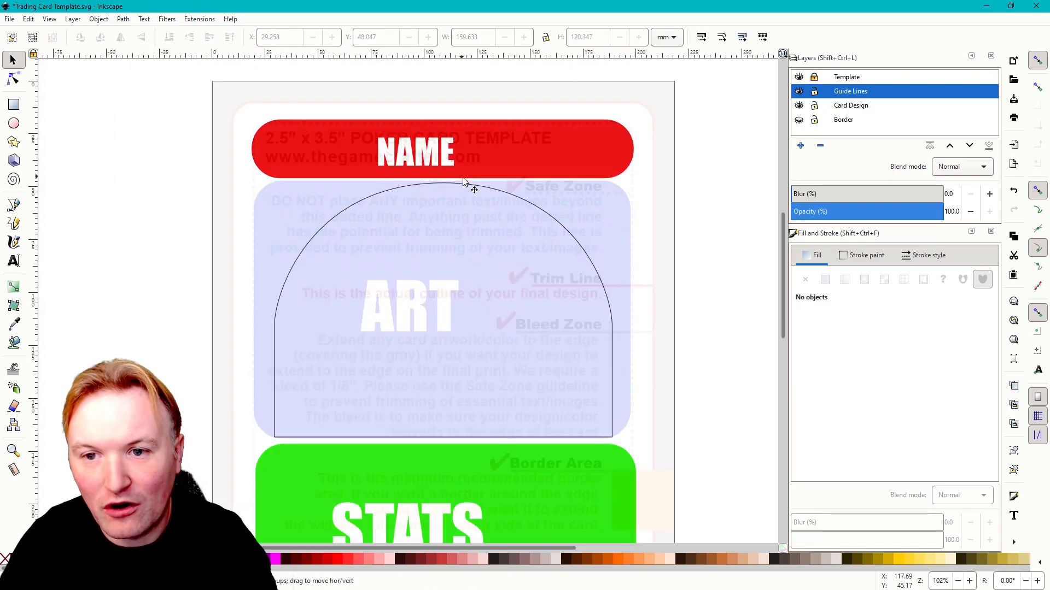
scroll(462, 185, "up", 1, "ctrl")
left_click(450, 185)
scroll(467, 202, "down", 2, "ctrl")
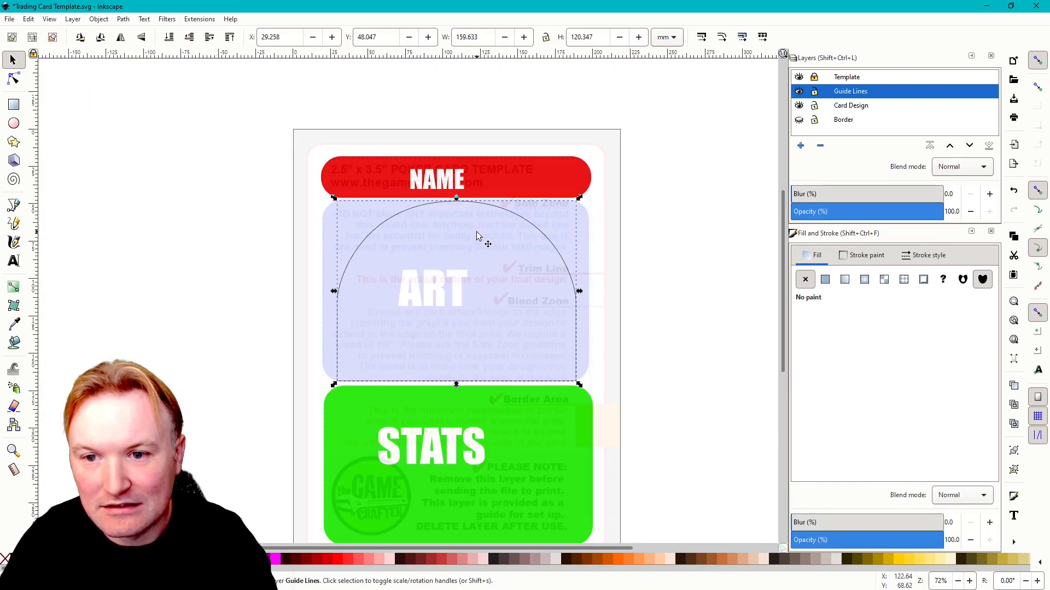
scroll(457, 203, "up", 1, "ctrl")
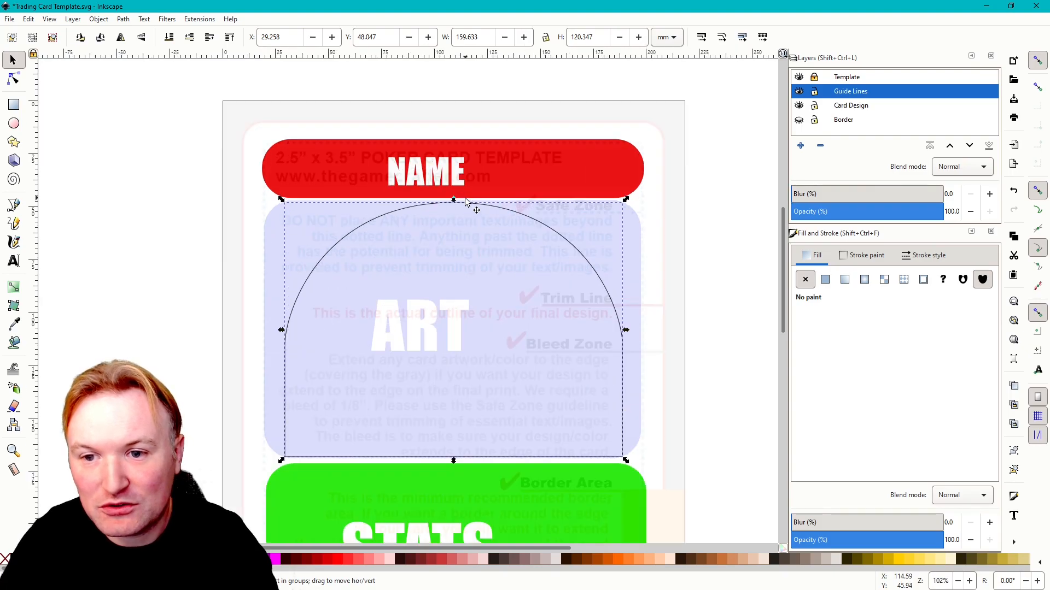
left_click_drag(454, 201, 454, 155)
key("ctrl+z")
left_click_drag(456, 202, 457, 143)
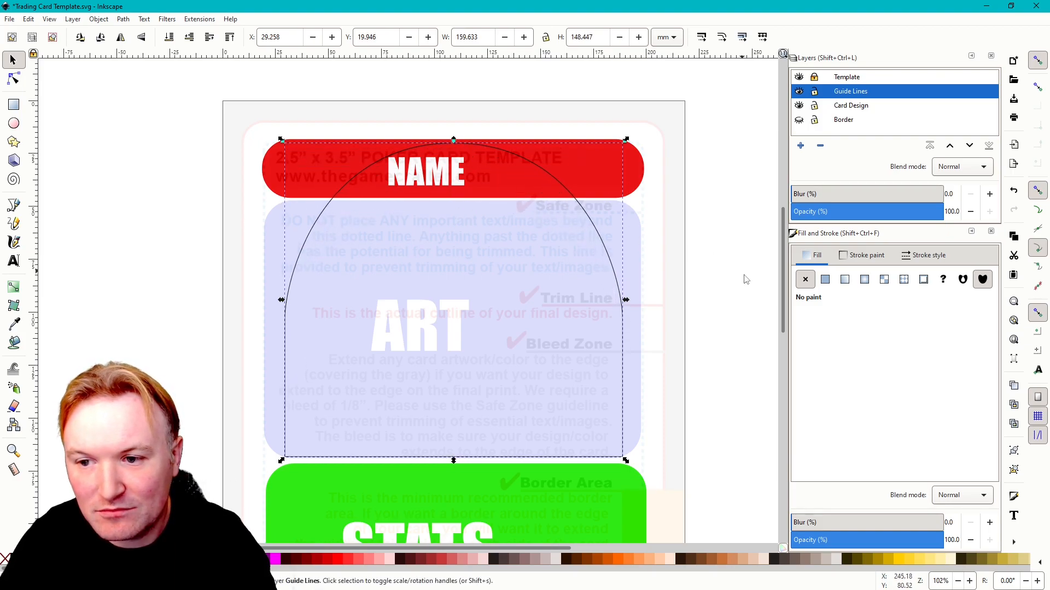
left_click(742, 290)
- Set the arched outline's stroke width to 1 mm
scroll(520, 178, "down", 1)
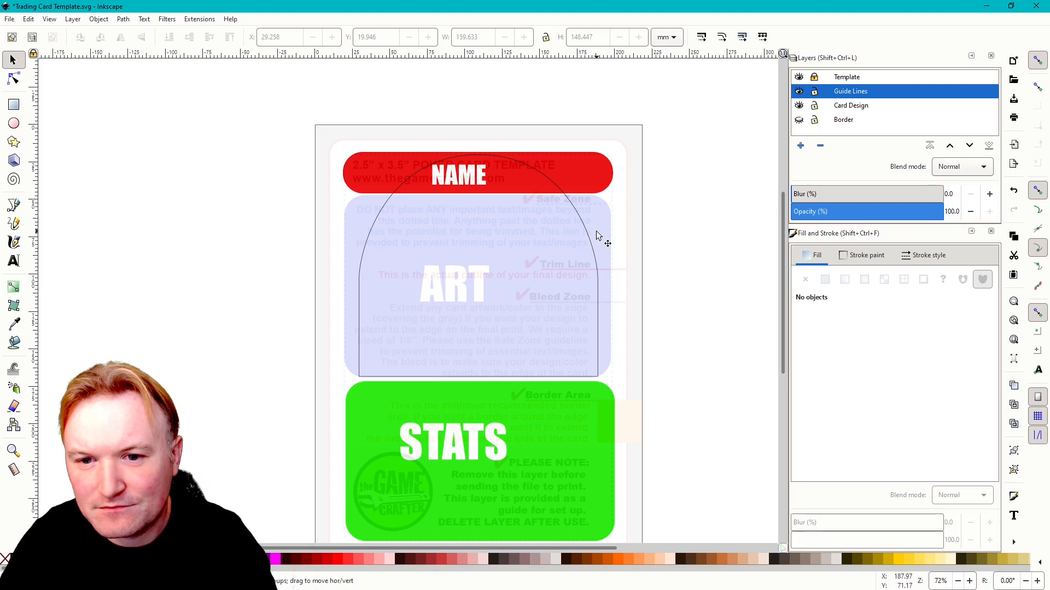
scroll(572, 176, "up", 1)
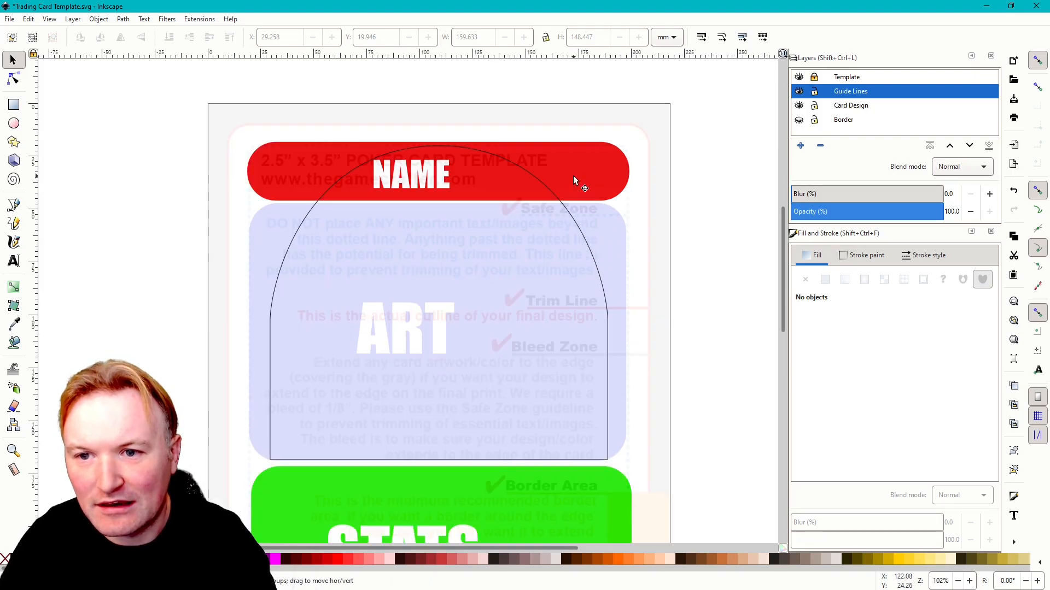
scroll(519, 159, "up", 1)
scroll(515, 158, "down", 1)
scroll(517, 166, "up", 1)
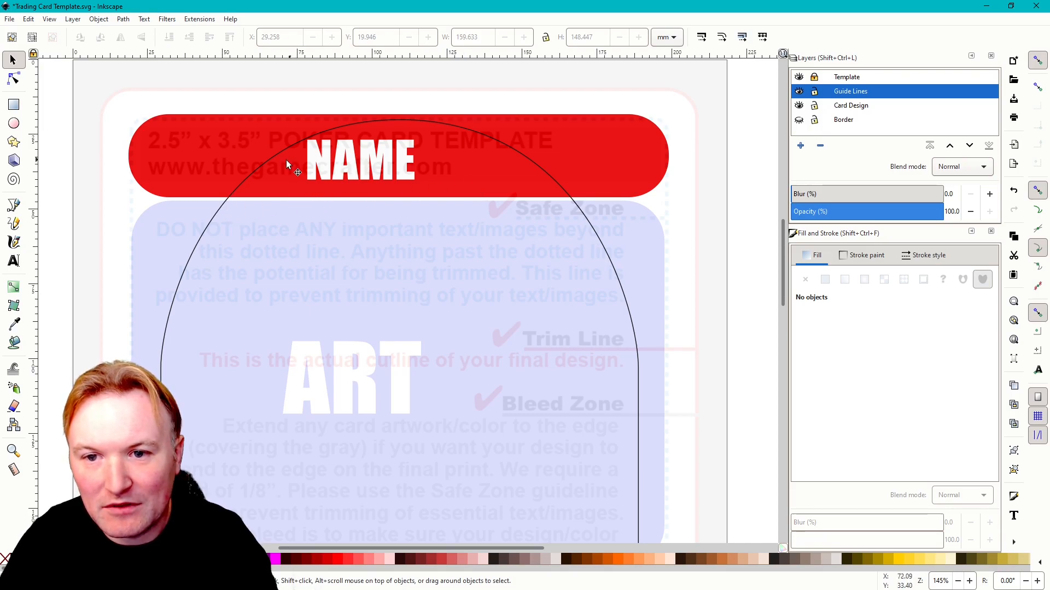
scroll(440, 133, "down", 1)
scroll(446, 134, "up", 1)
scroll(443, 145, "down", 1)
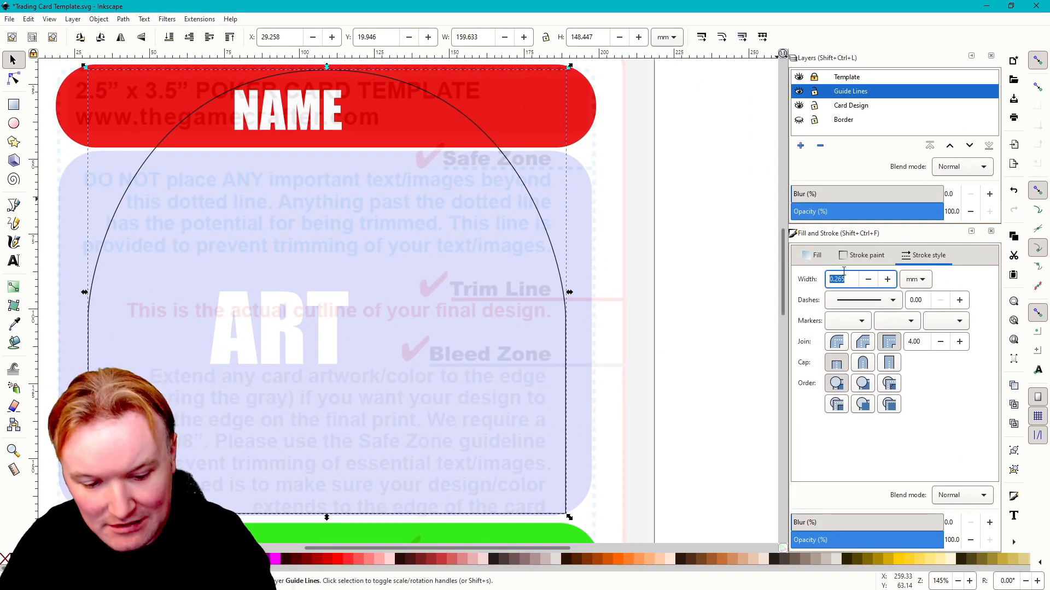
key("Return")
scroll(429, 317, "down", 3)
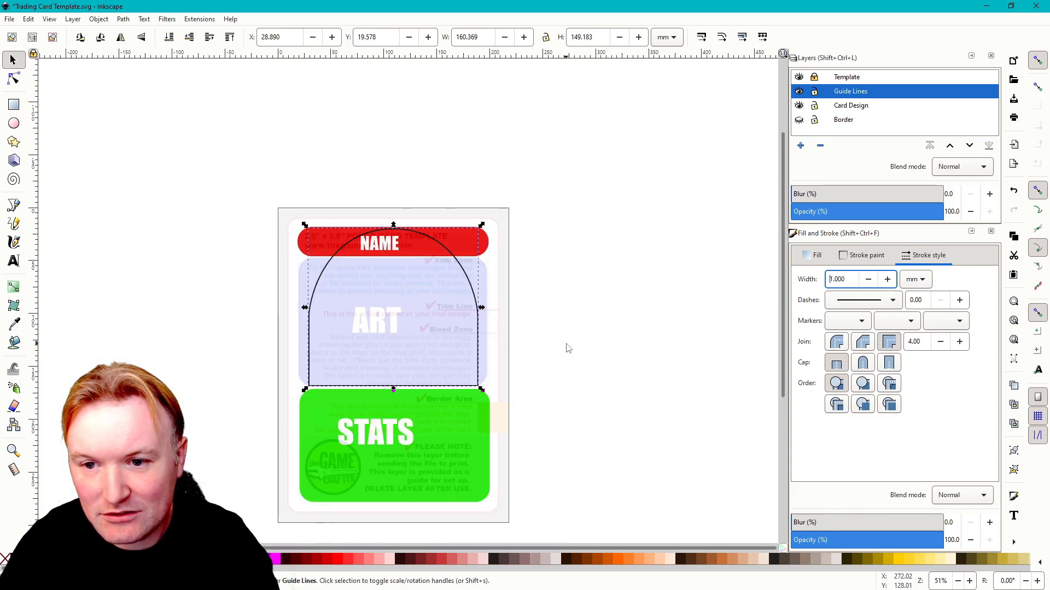
left_click(566, 346)
scroll(336, 345, "up", 2)
scroll(430, 257, "down", 1)
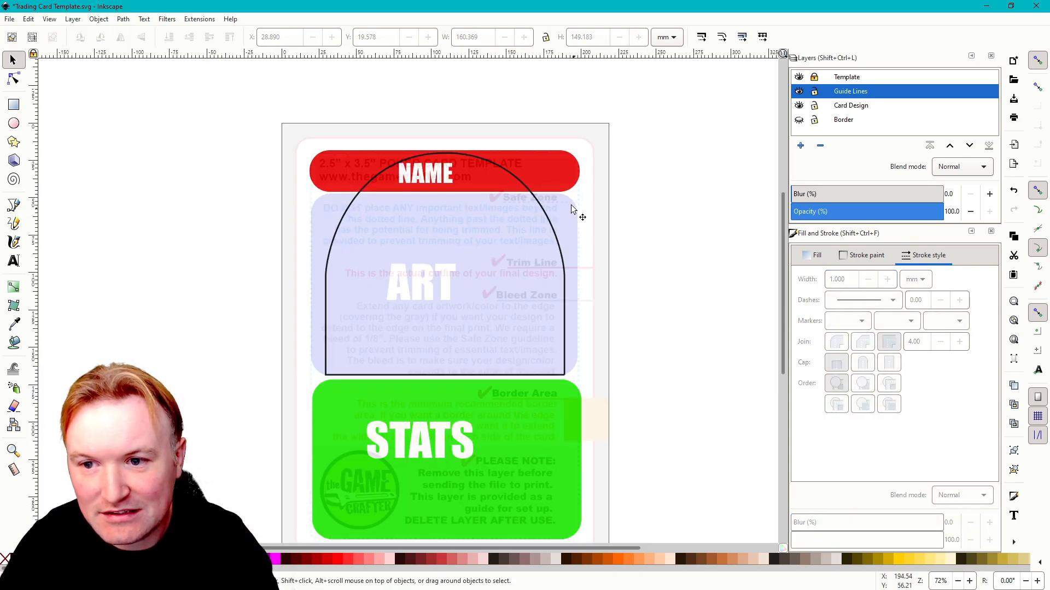
scroll(573, 205, "up", 1)
- Move the two nodes where the arch meets the straight sides down near the ART area's lower edge, to about Y 155 mm
left_click(13, 80)
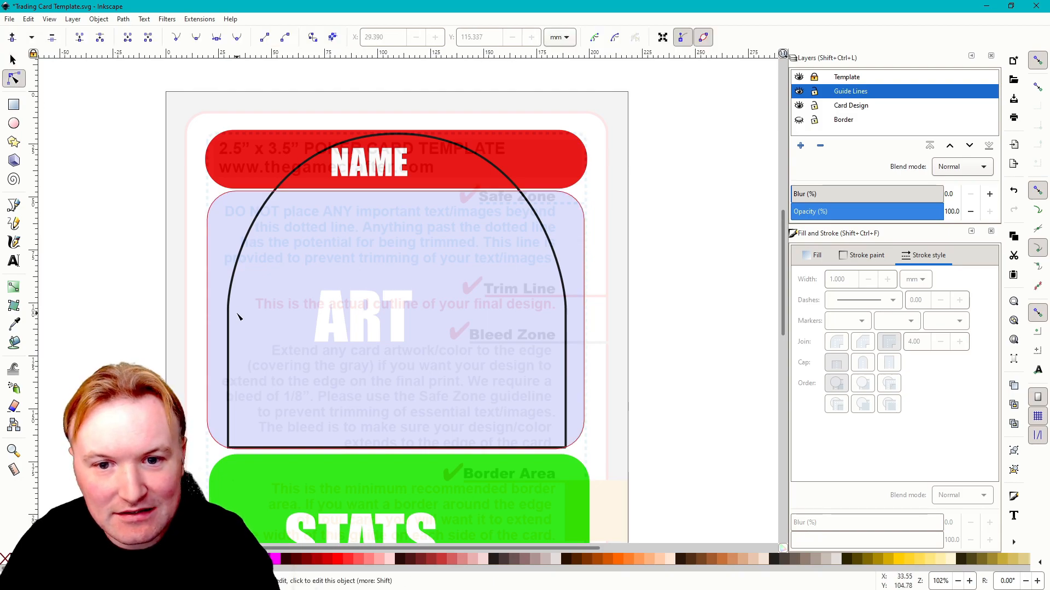
scroll(505, 214, "down", 2)
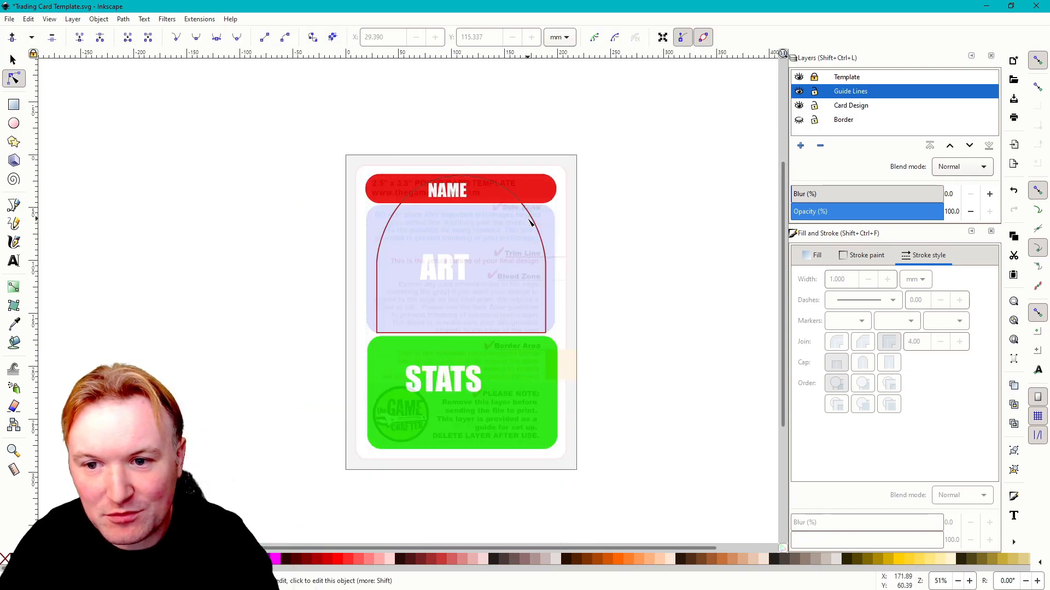
scroll(524, 227, "up", 2)
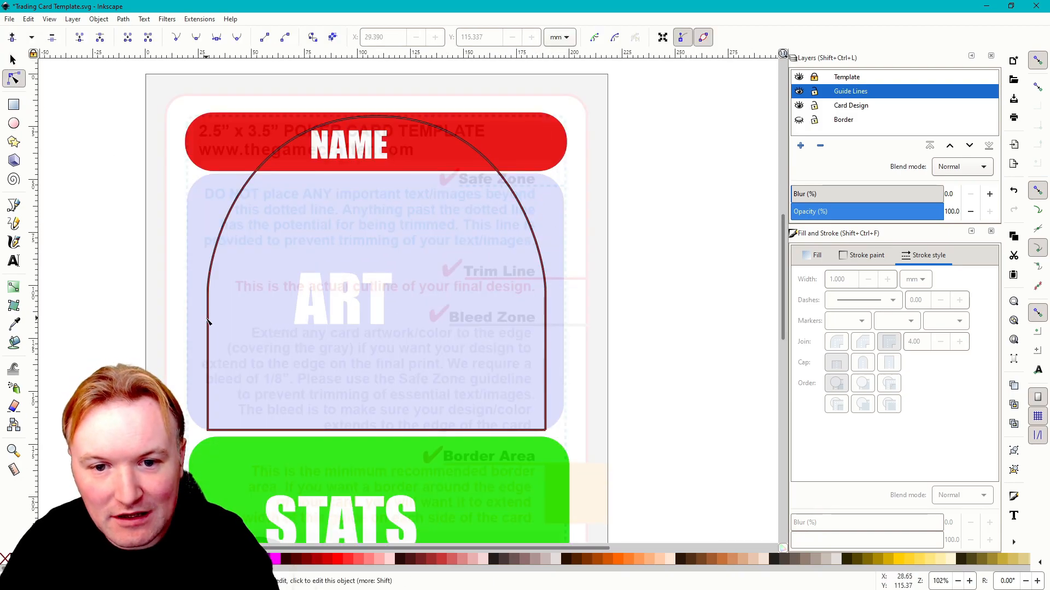
left_click(208, 322)
left_click_drag(604, 263, 154, 314)
scroll(489, 287, "up", 1)
left_click_drag(569, 296, 568, 450)
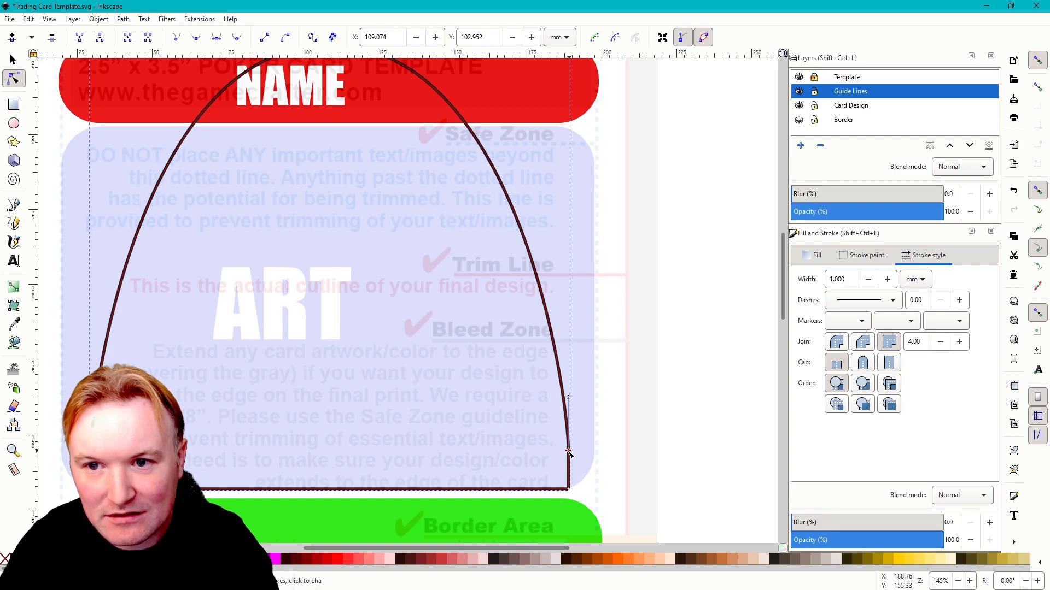
- Undo the last node move and raise the two nodes joining the arch to the straight sides to about Y 84.4 mm
scroll(603, 332, "down", 2)
key("ctrl+z")
scroll(571, 317, "up", 1)
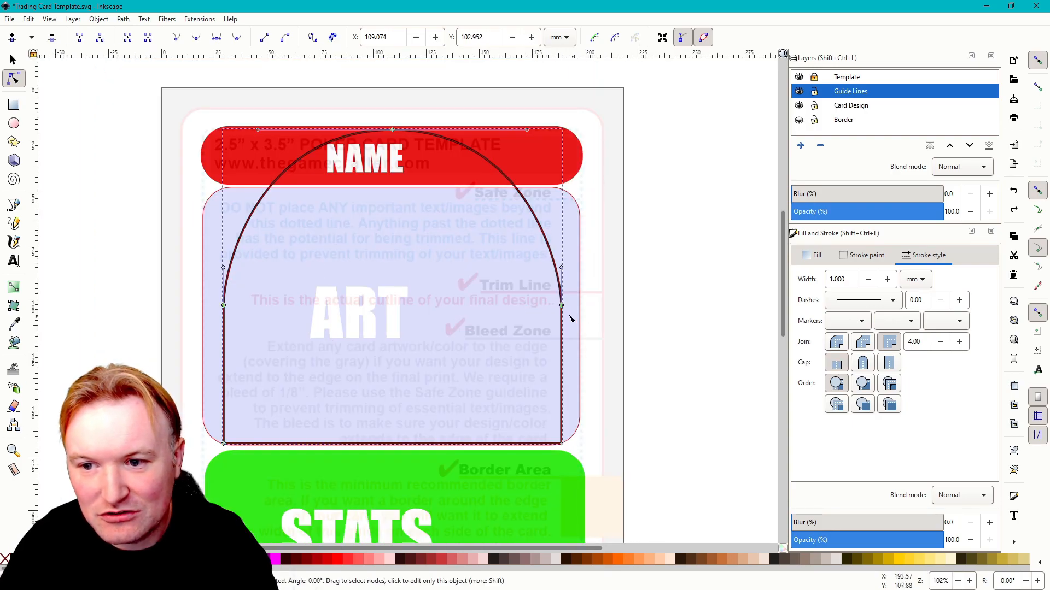
left_click_drag(563, 311, 564, 262)
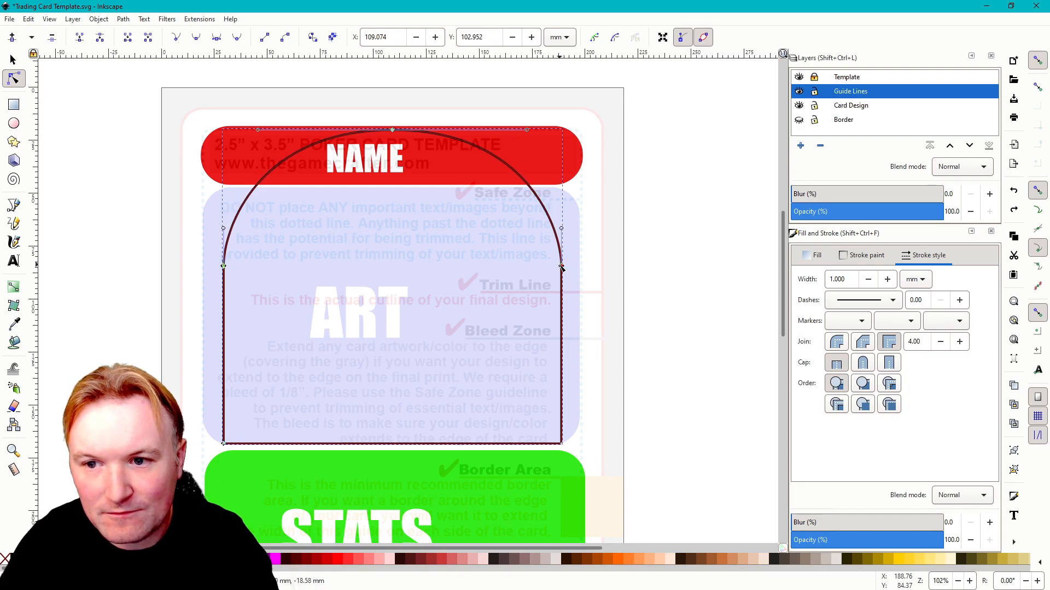
left_click(715, 313)
scroll(654, 230, "down", 2)
scroll(635, 235, "up", 2)
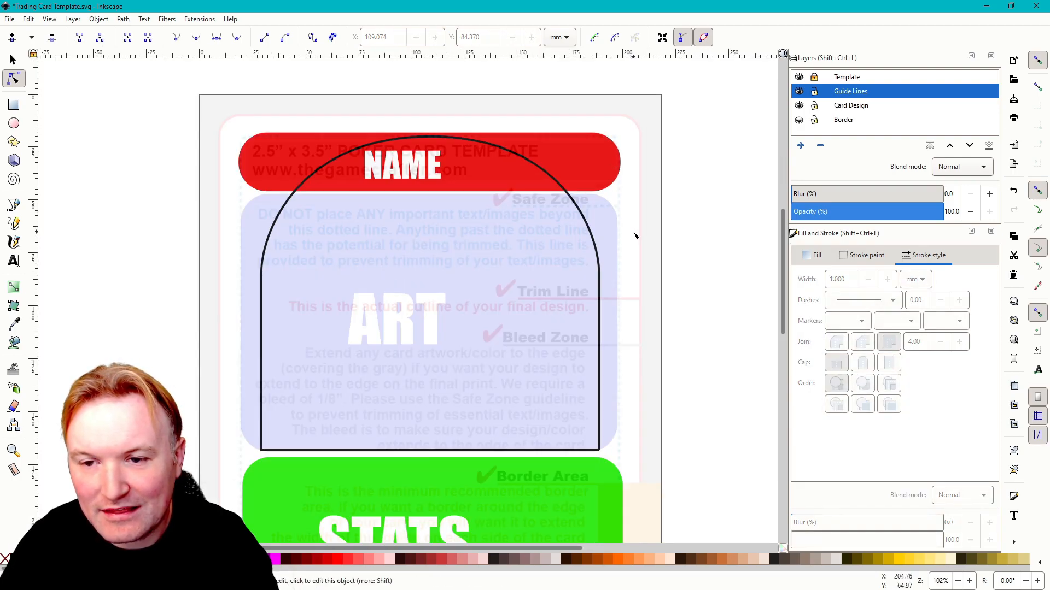
- Draw a straight horizontal line between the arch's two sides, just below the NAME area's lower edge
scroll(635, 235, "down", 1)
scroll(635, 235, "up", 1)
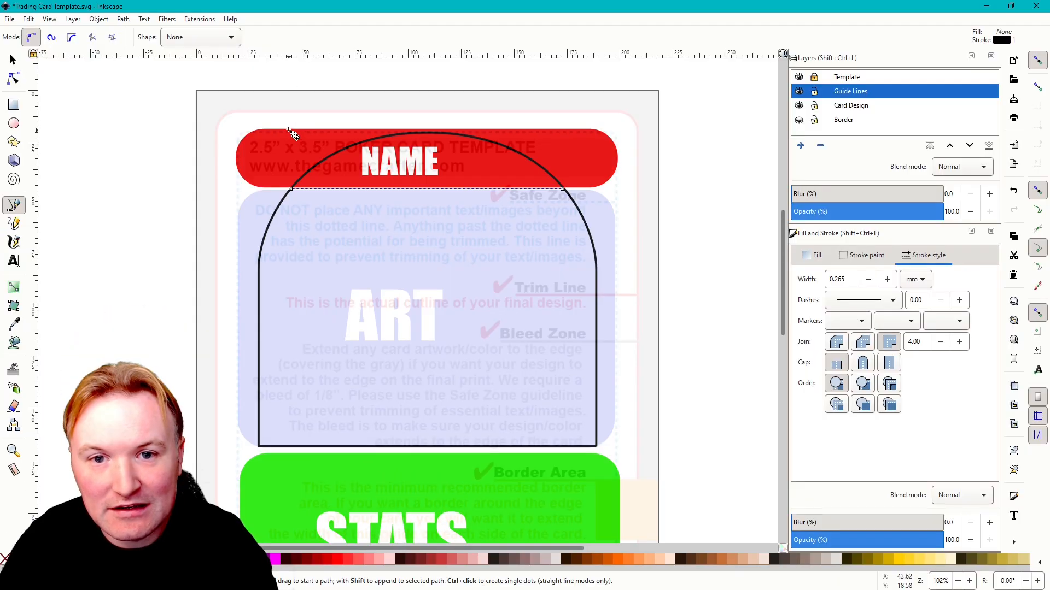
scroll(289, 136, "up", 1)
scroll(281, 141, "down", 1)
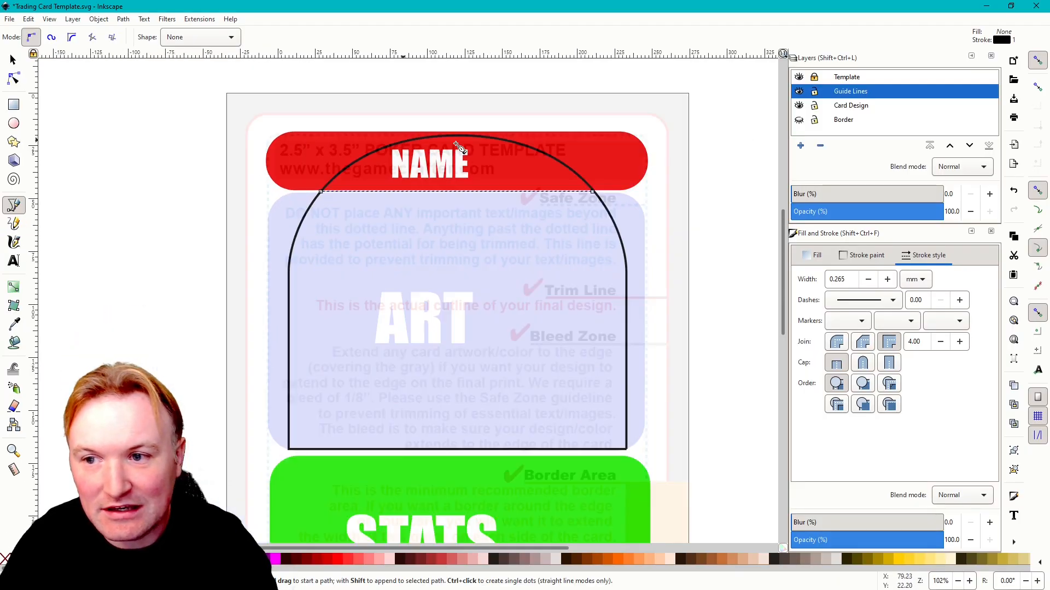
scroll(644, 167, "up", 1)
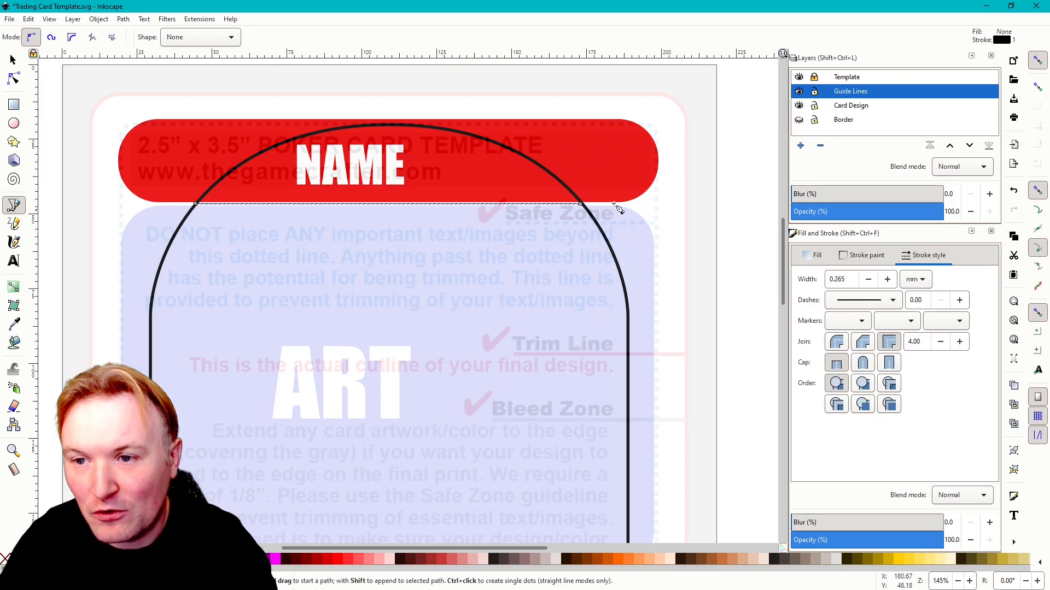
scroll(609, 213, "down", 1)
scroll(234, 166, "up", 2)
- Draw a circle of about 11.9 mm radius over the NAME area's right end, with a flat black stroke and no fill
left_click(13, 124)
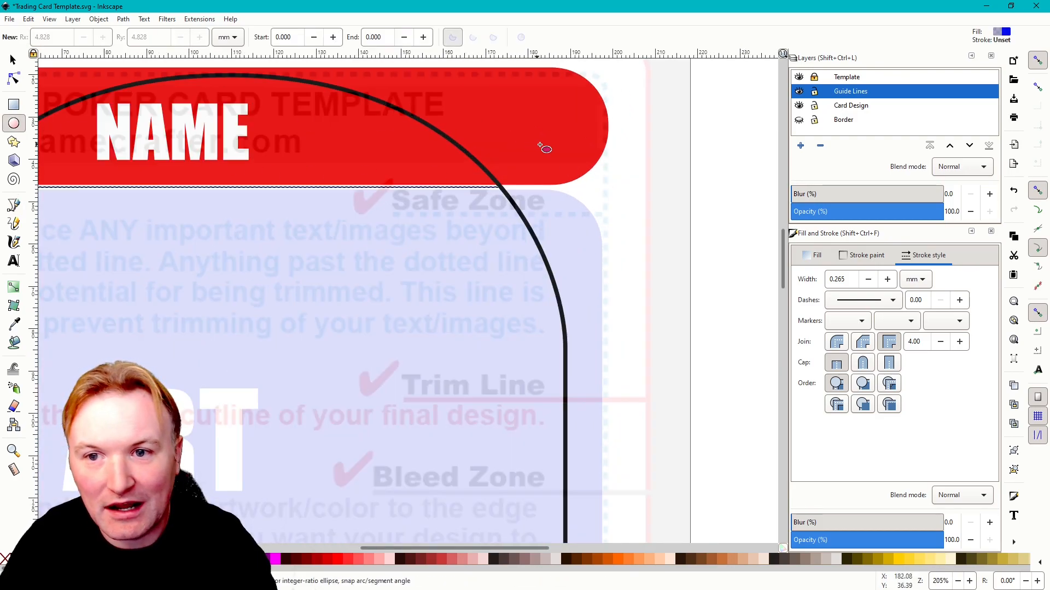
left_click_drag(474, 60, 573, 158)
left_click(878, 256)
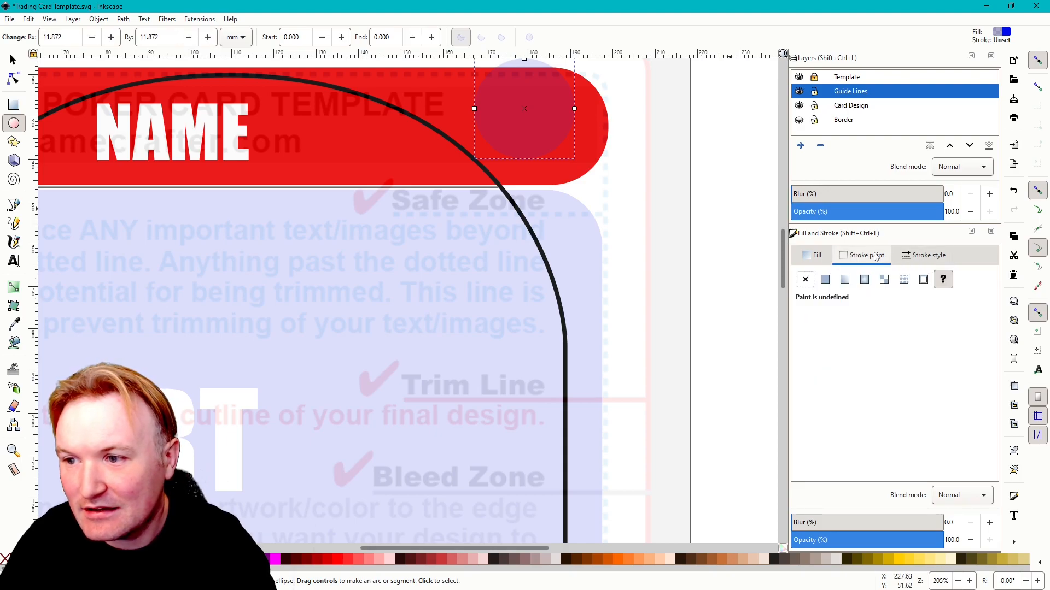
left_click(825, 279)
left_click(815, 256)
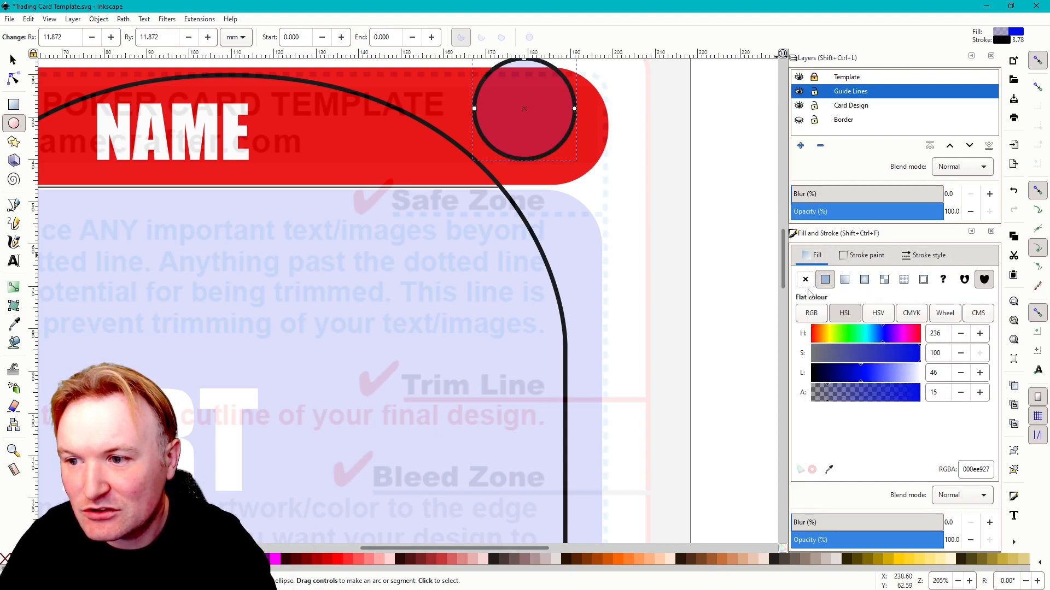
left_click(805, 279)
- Move the circle into the rounded right end of the NAME area, to about X 172.4 mm and Y 20.4 mm
left_click(13, 60)
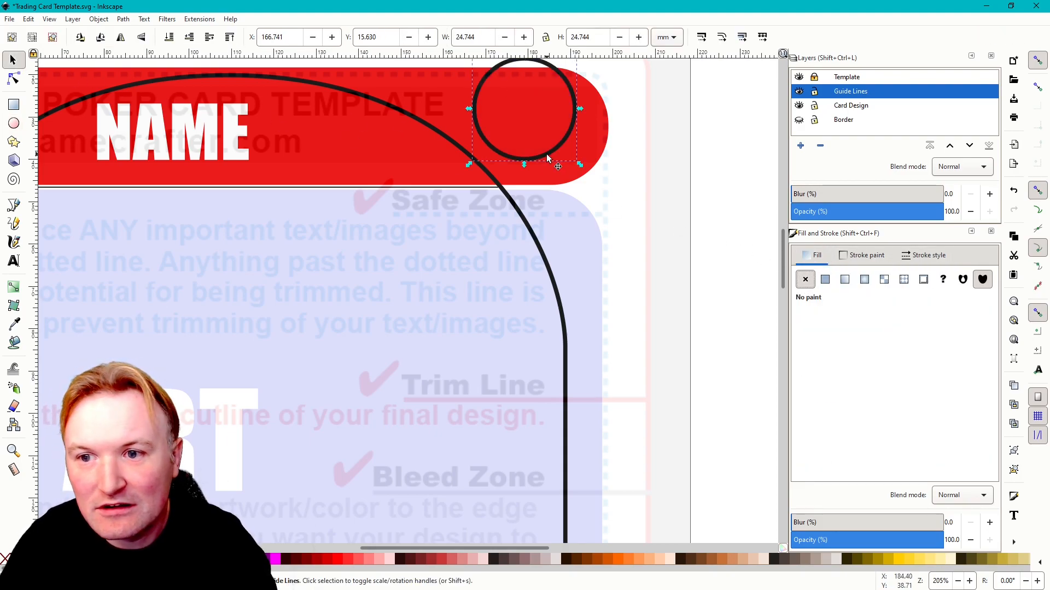
left_click(552, 156)
left_click_drag(557, 146, 576, 167)
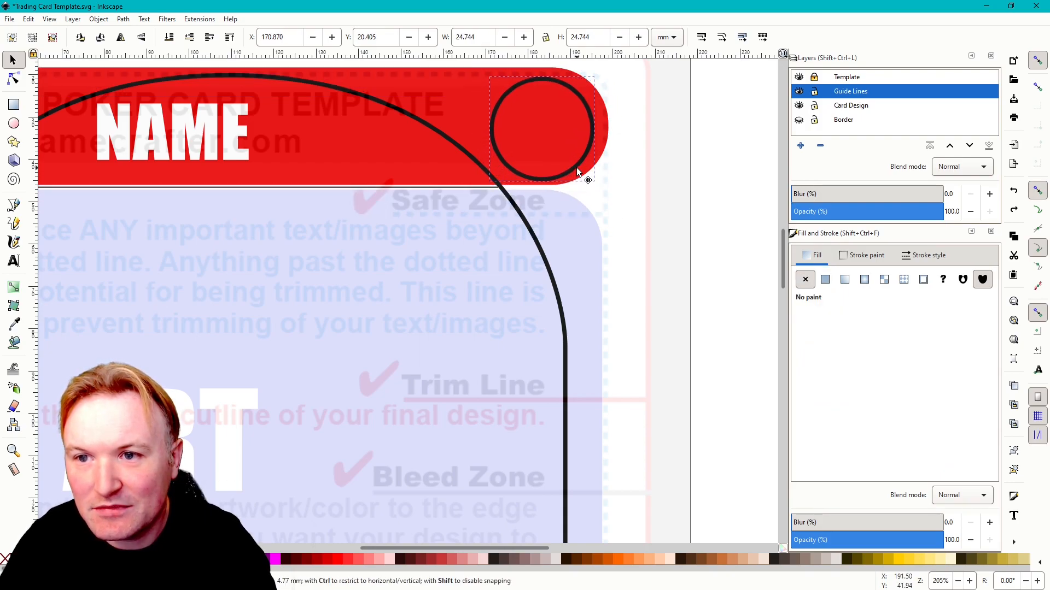
key("minus")
scroll(670, 167, "up", 2)
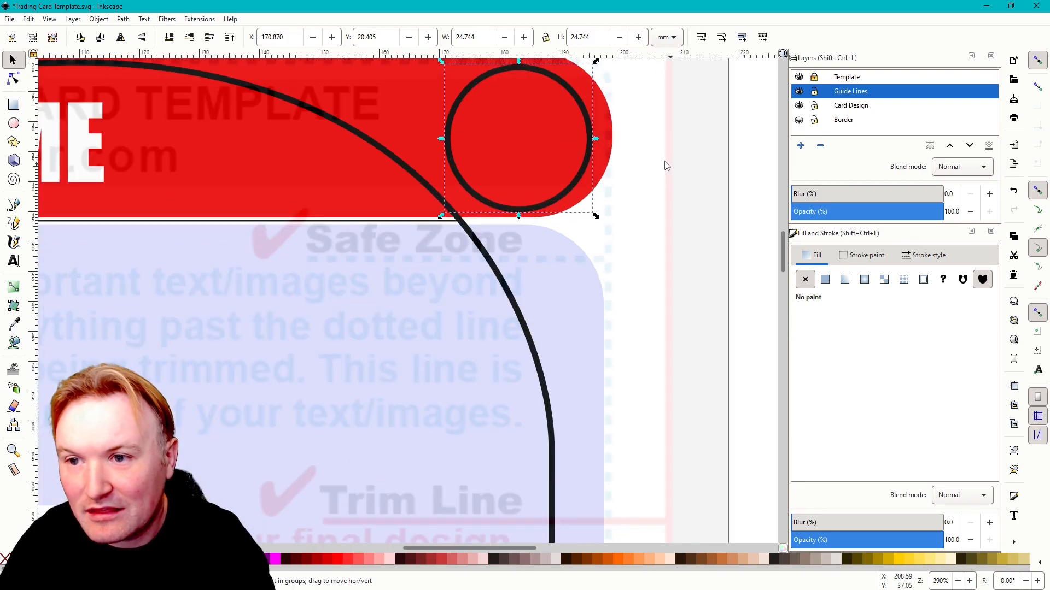
left_click_drag(579, 178, 590, 184)
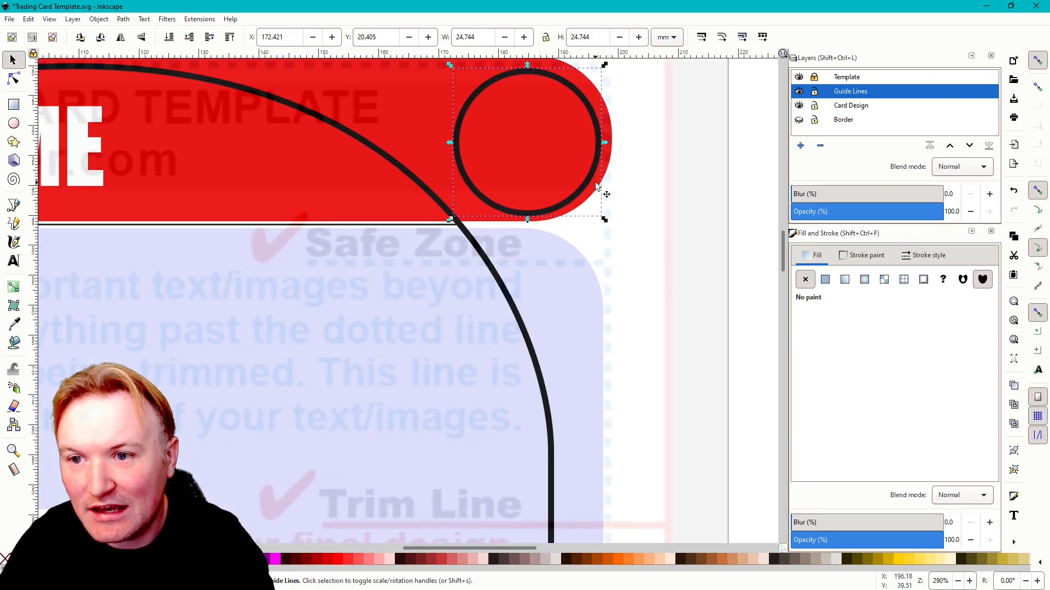
scroll(646, 164, "up", 3)
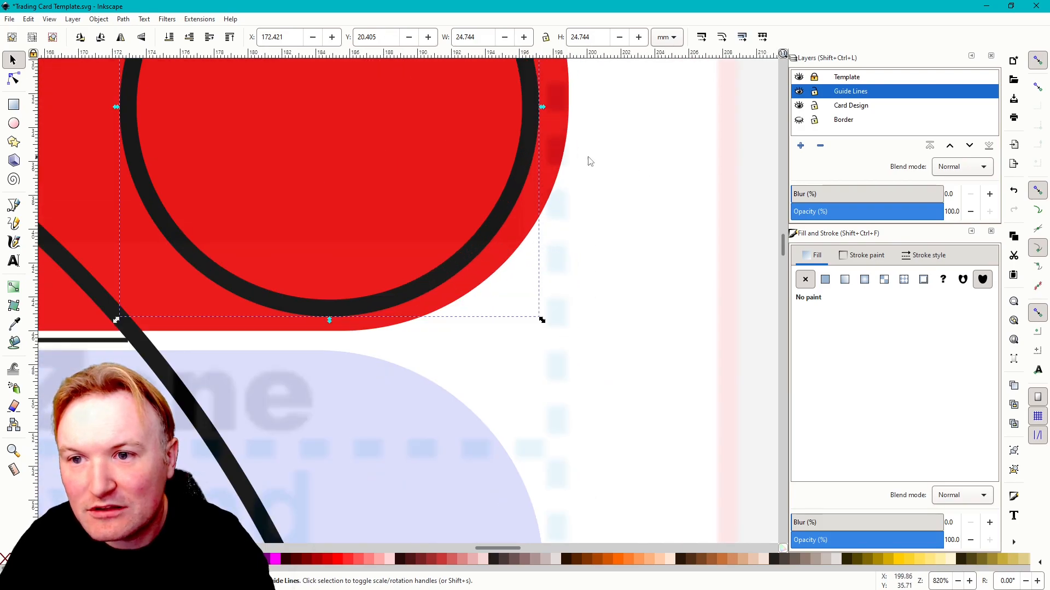
scroll(586, 162, "down", 8)
scroll(575, 188, "up", 1)
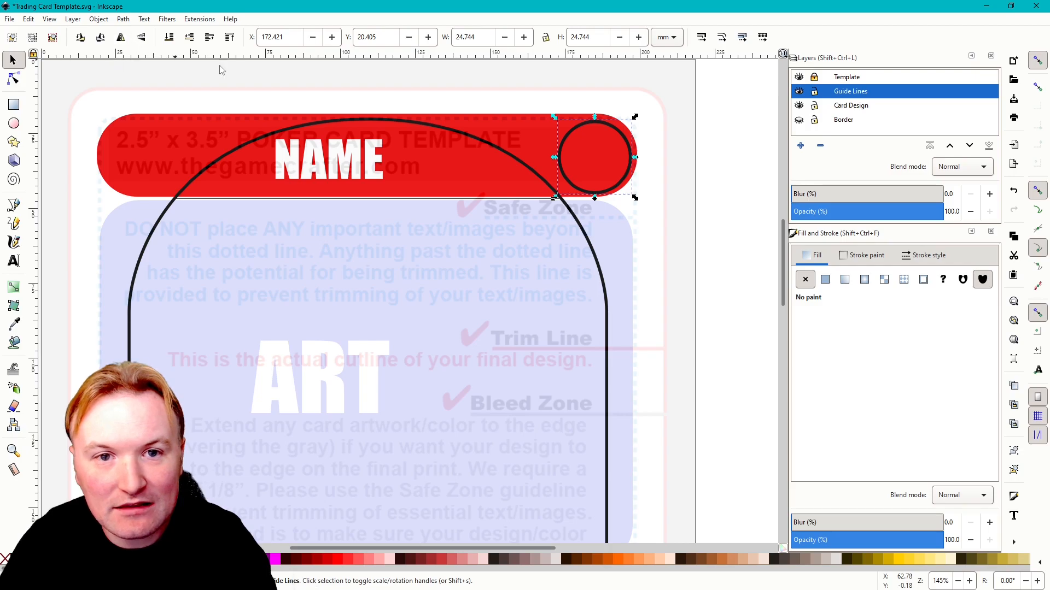
- Duplicate the circle and place the copy in the NAME area's rounded left end, at about X 19.8 mm
key("ctrl+d")
left_click_drag(619, 191, 156, 185)
scroll(394, 161, "down", 1)
scroll(164, 142, "up", 5)
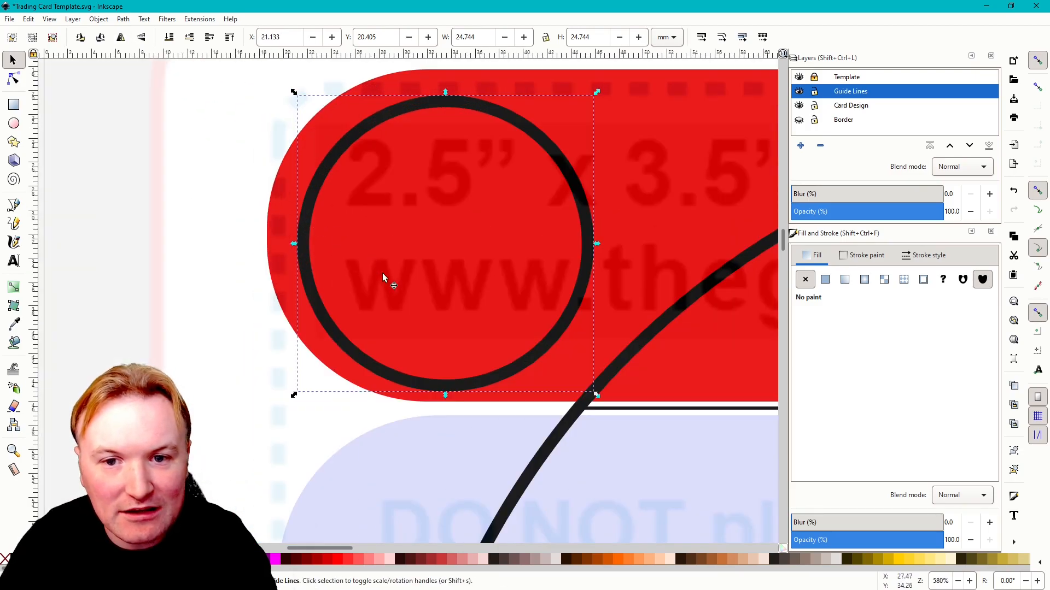
left_click_drag(528, 357, 511, 356)
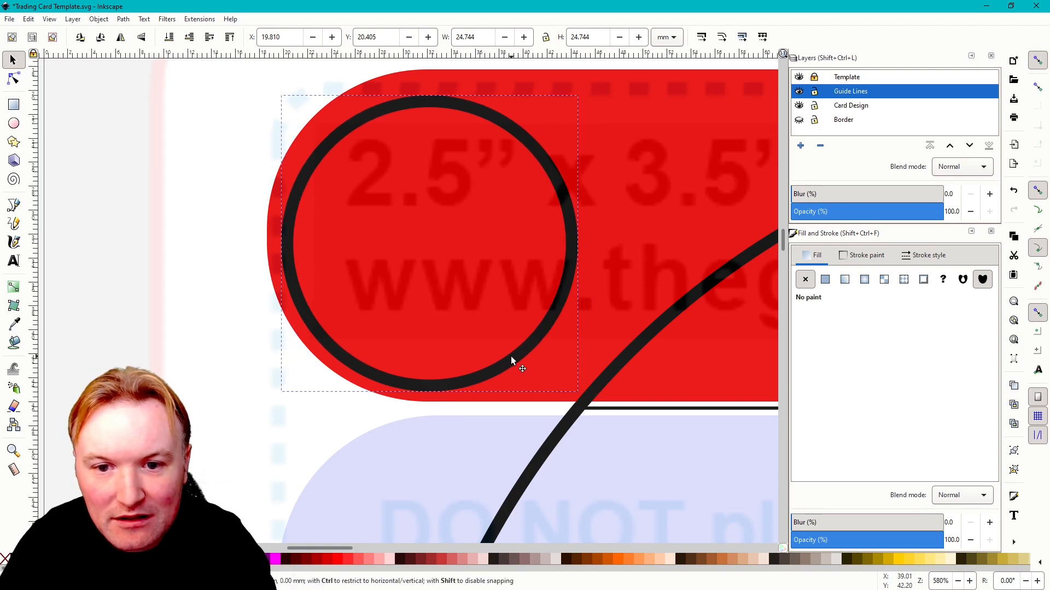
- Raise the Template layer's opacity to 56.8% and shift the right circle to about X 172.9 mm, against the safe-zone line
left_click(870, 78)
left_click_drag(847, 214, 879, 219)
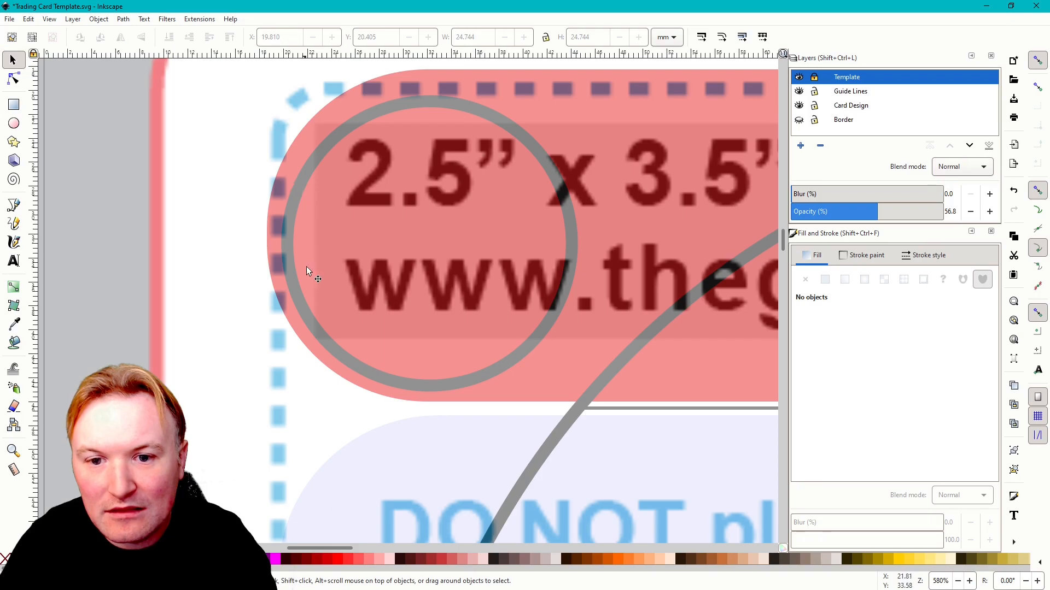
left_click(526, 343)
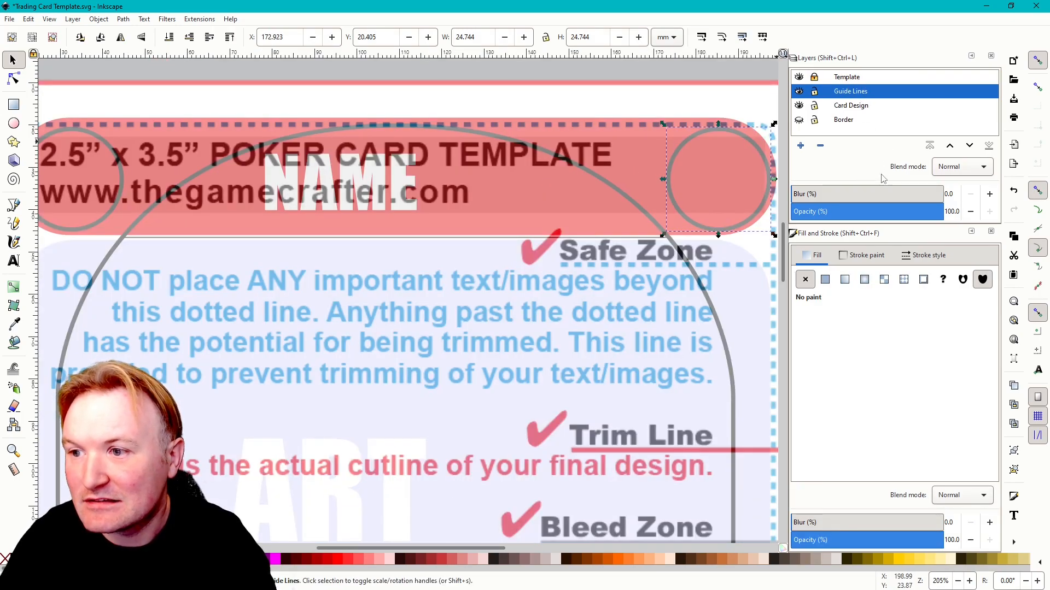
- Set the Template layer's opacity to 9.6% and make the red NAME and green STATS areas semi-transparent
left_click(860, 77)
left_click_drag(866, 219, 812, 202)
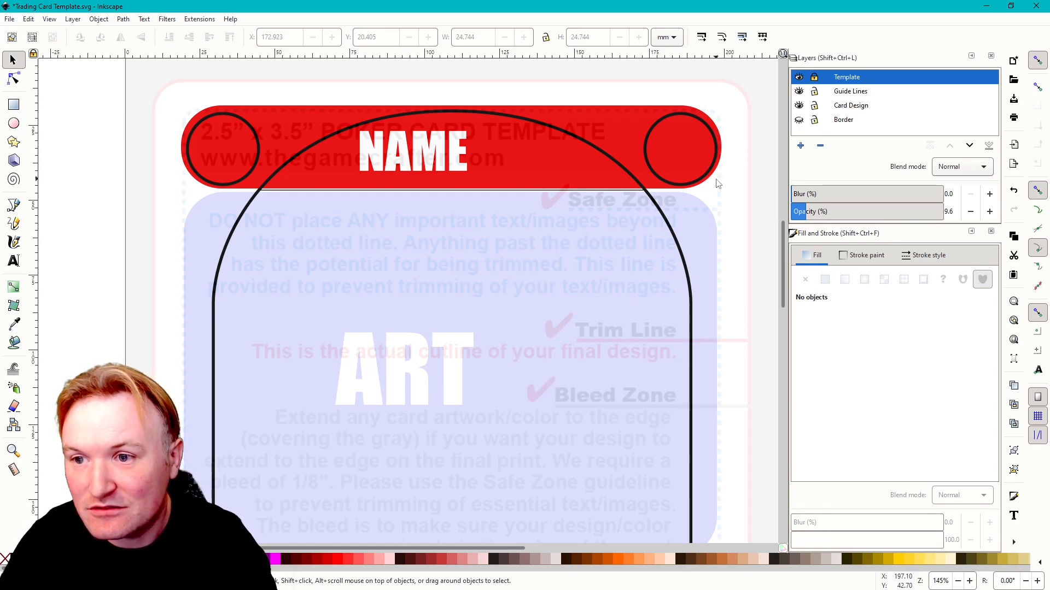
scroll(717, 184, "up", 3)
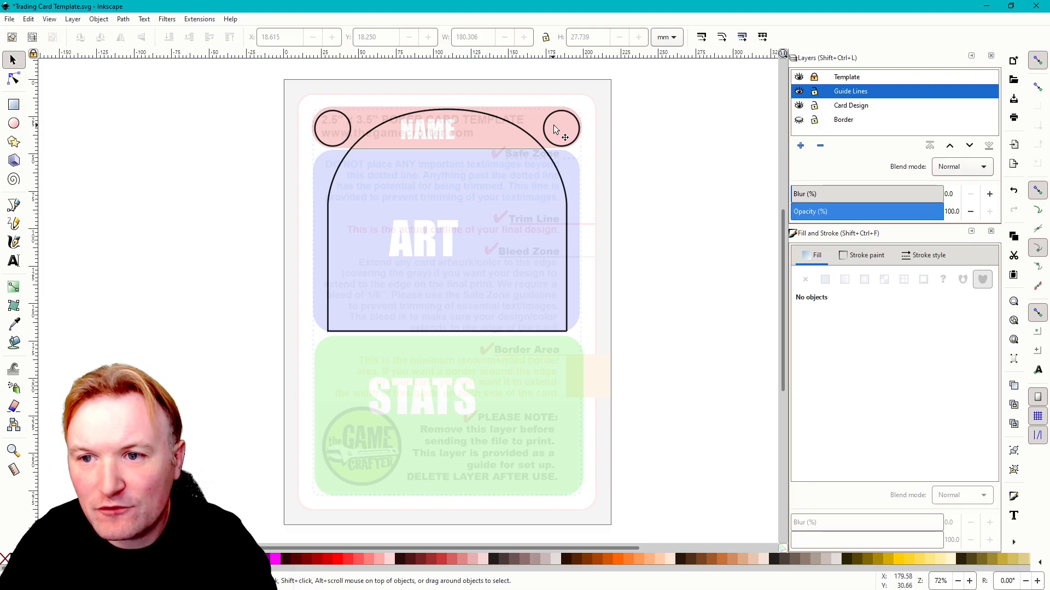
scroll(520, 211, "down", 2)
scroll(500, 234, "up", 1)
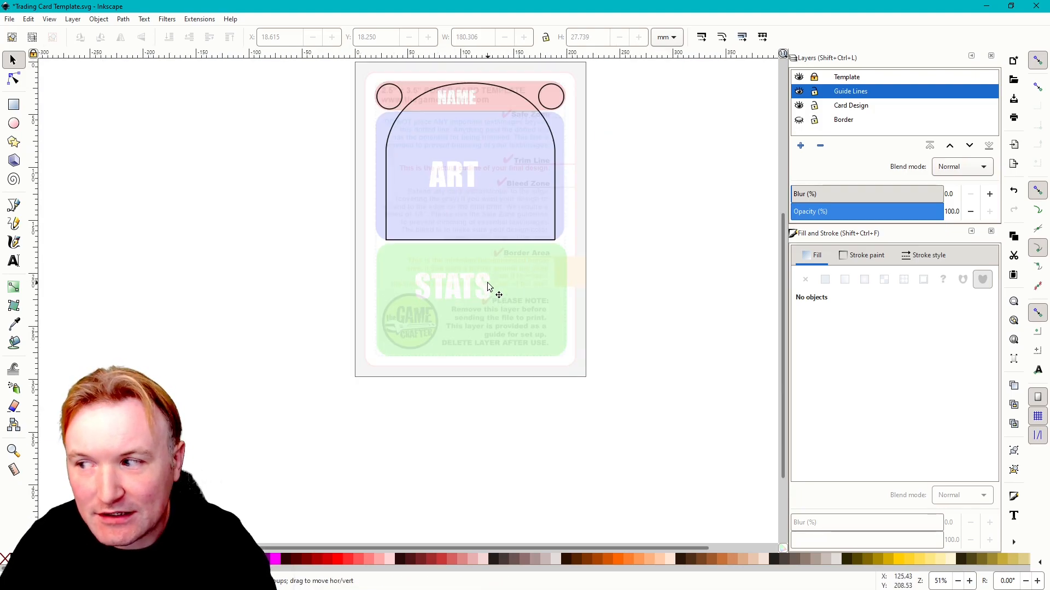
scroll(488, 287, "up", 2)
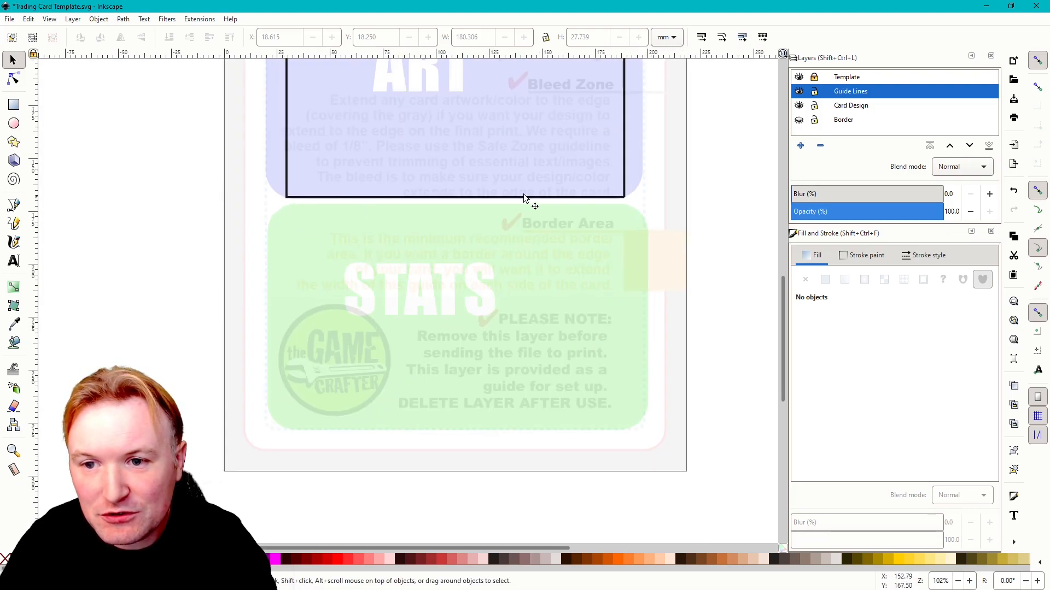
left_click(21, 210)
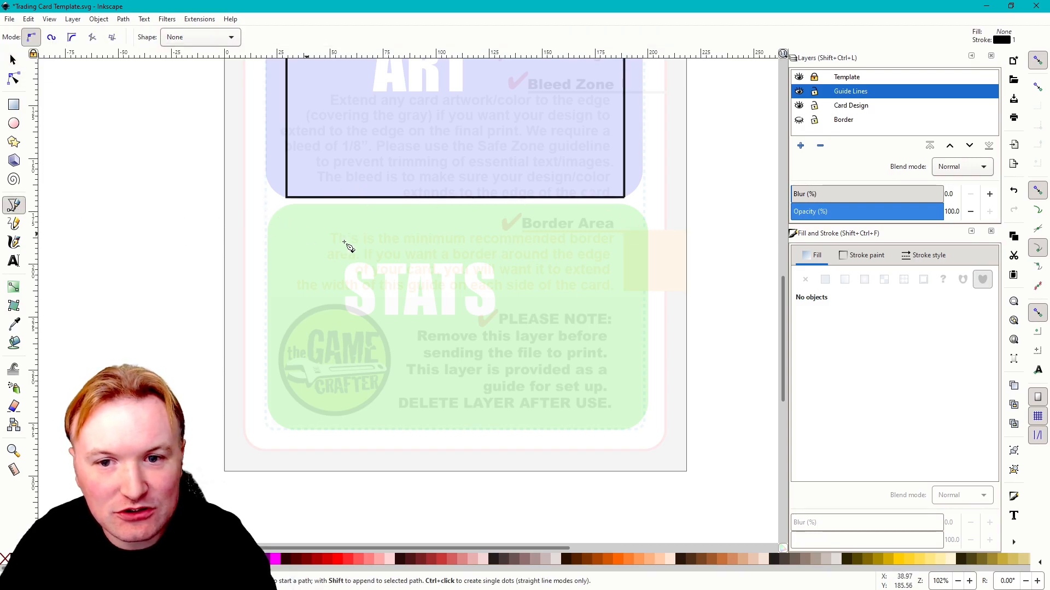
scroll(403, 227, "down", 2)
scroll(378, 229, "up", 3)
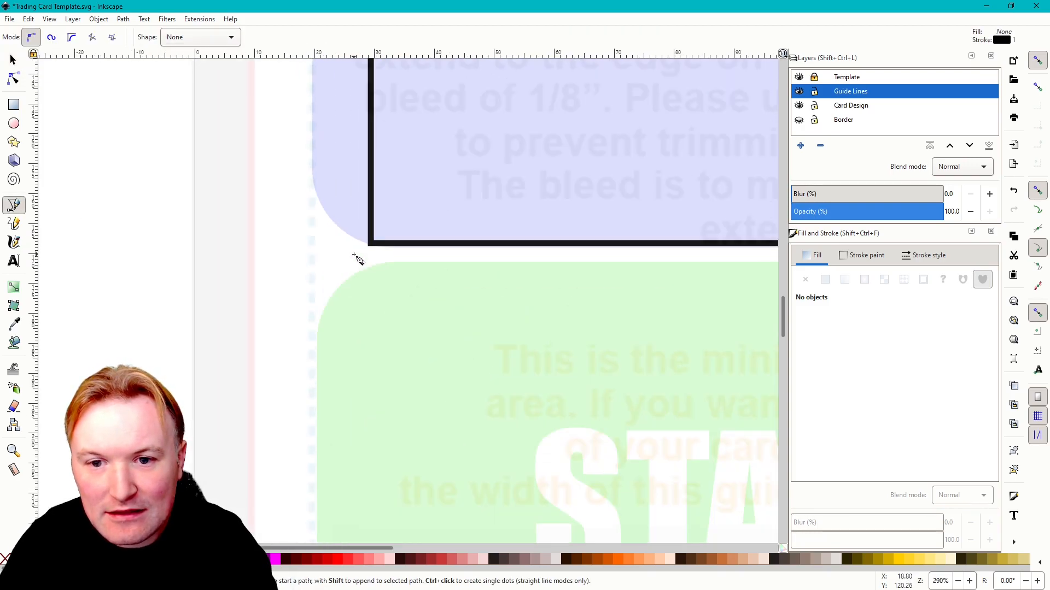
scroll(350, 284, "down", 2)
scroll(320, 312, "up", 3)
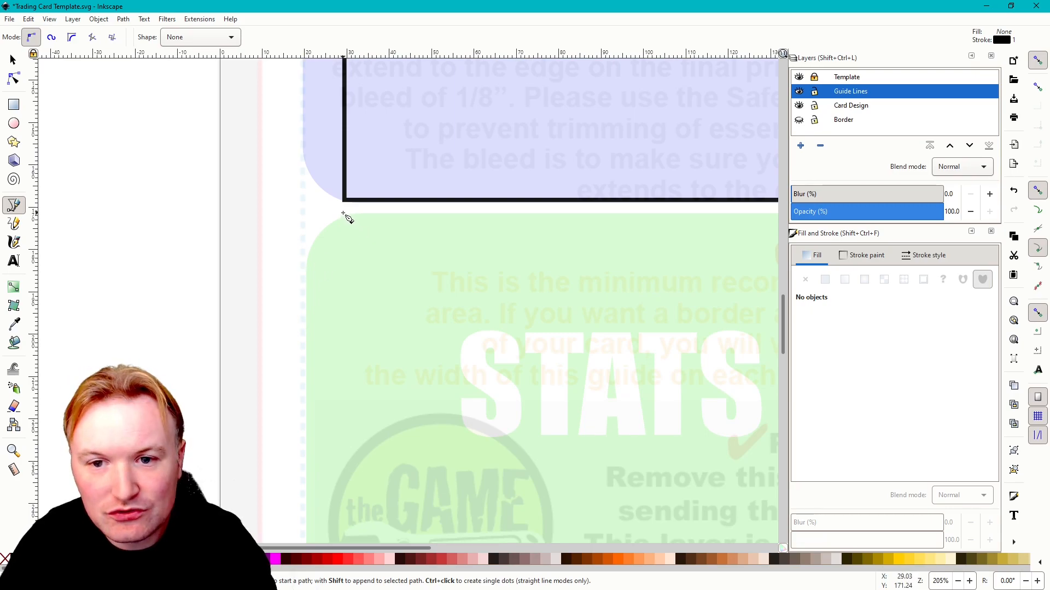
scroll(498, 241, "down", 1)
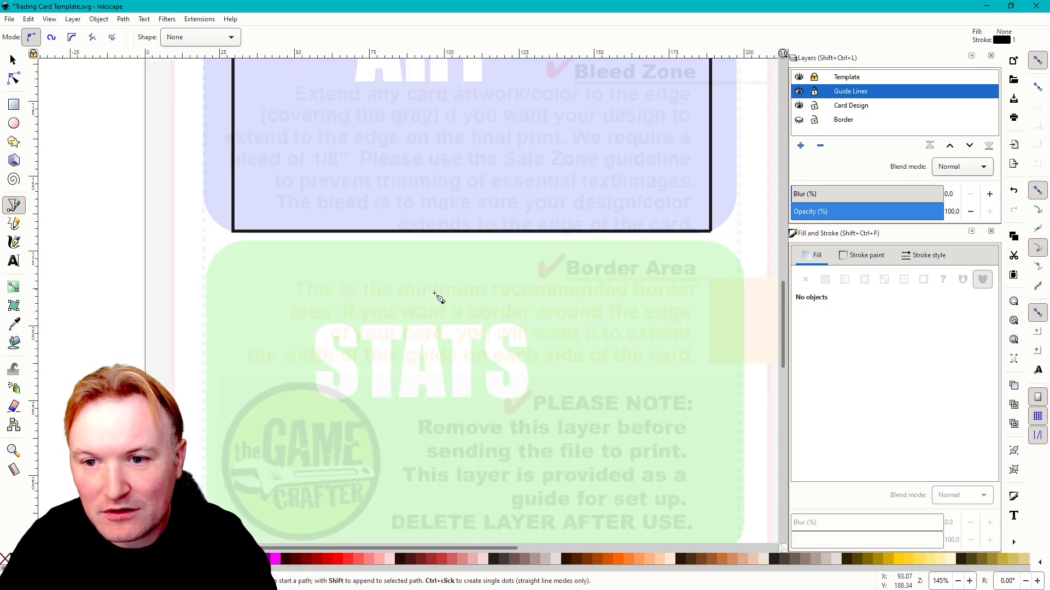
- Place a copy of the circle on the art frame's bottom edge and centre it horizontally on the page
scroll(418, 221, "down", 3)
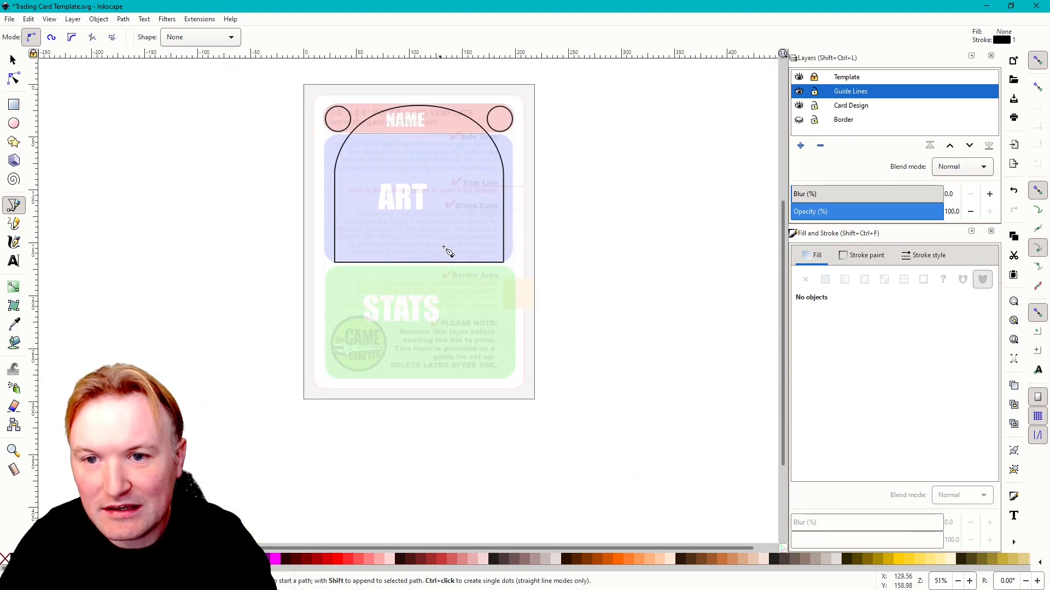
scroll(454, 214, "up", 1)
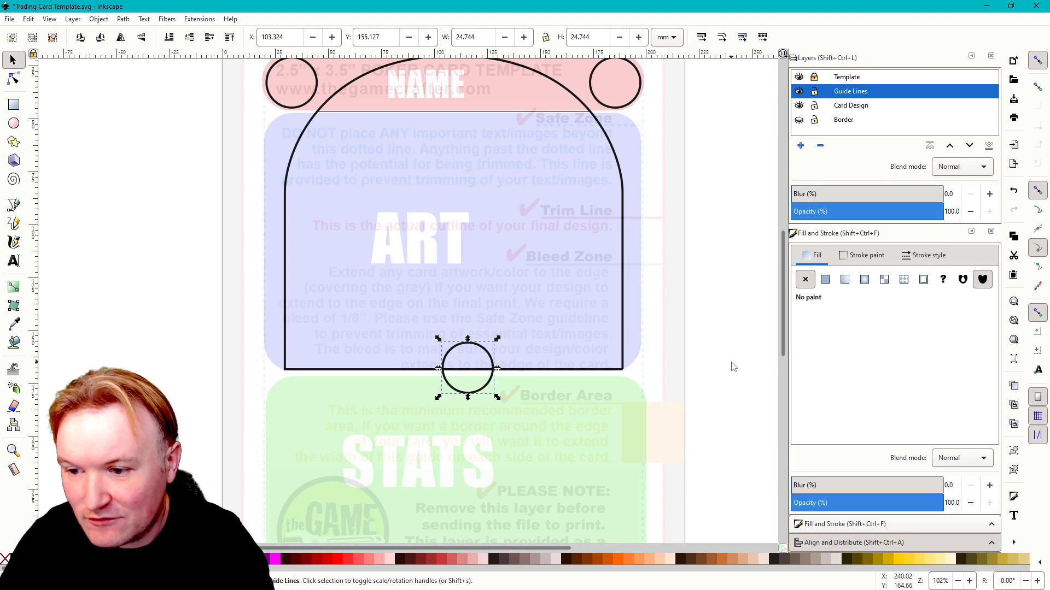
key("shift+ctrl+a")
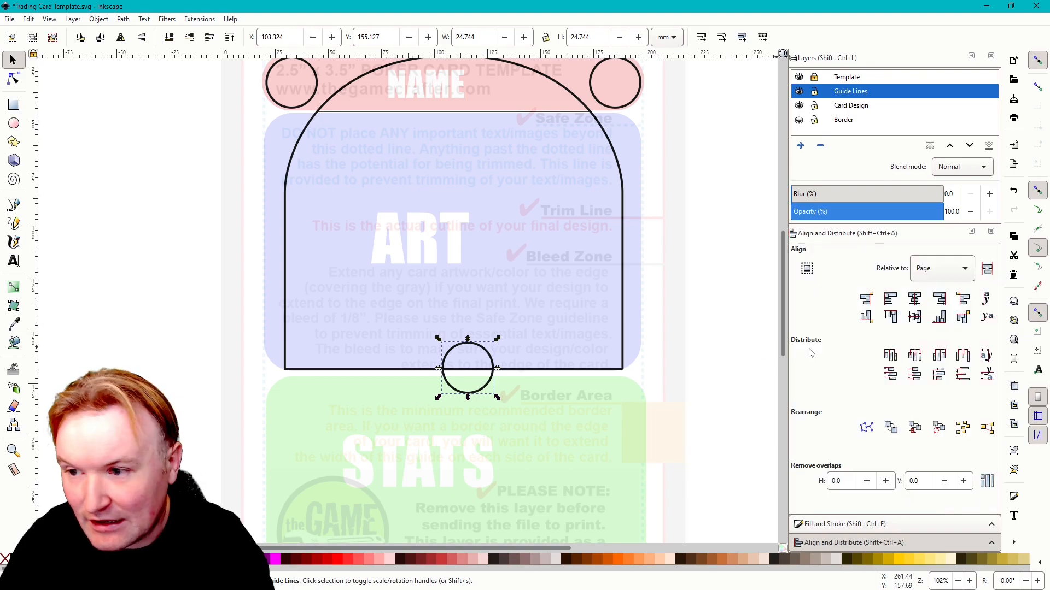
left_click(914, 298)
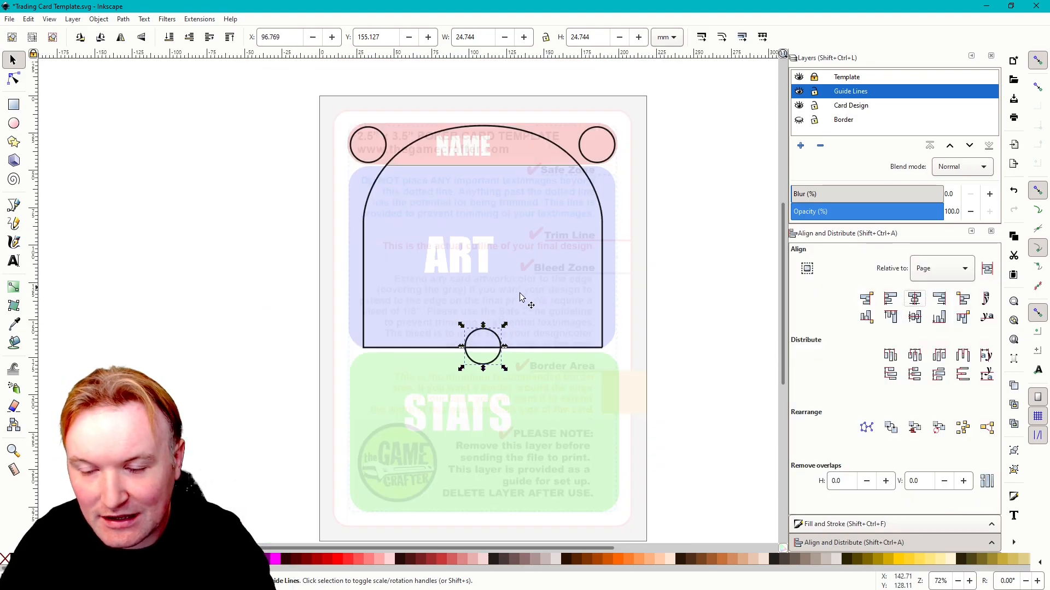
- Lower the bottom circle to about Y 155.9 mm so it is centred on the art frame's bottom edge
scroll(533, 341, "up", 4)
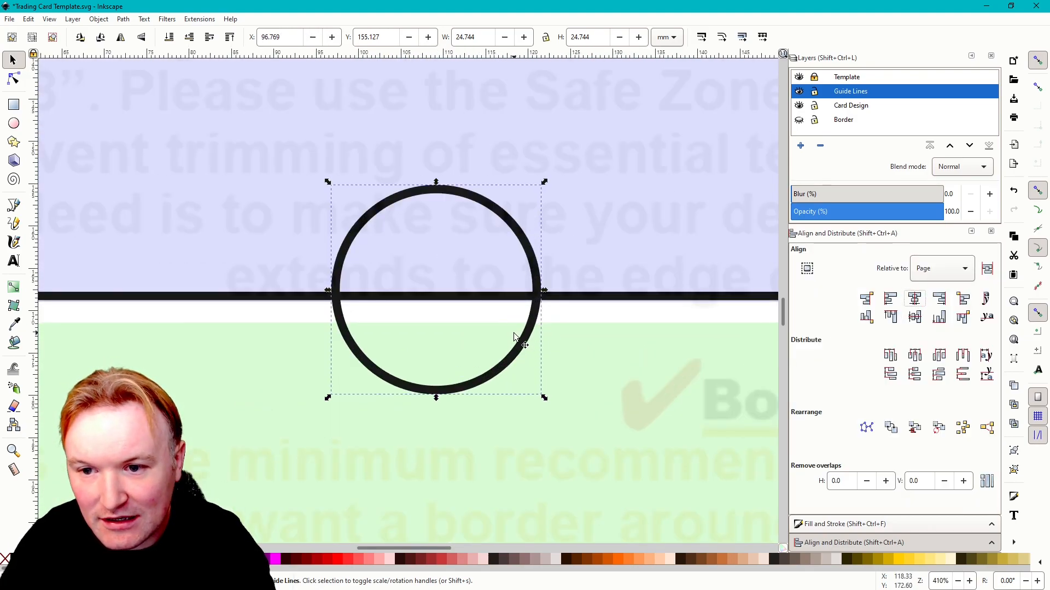
scroll(515, 335, "up", 2)
left_click_drag(535, 352, 535, 358)
scroll(551, 282, "down", 5)
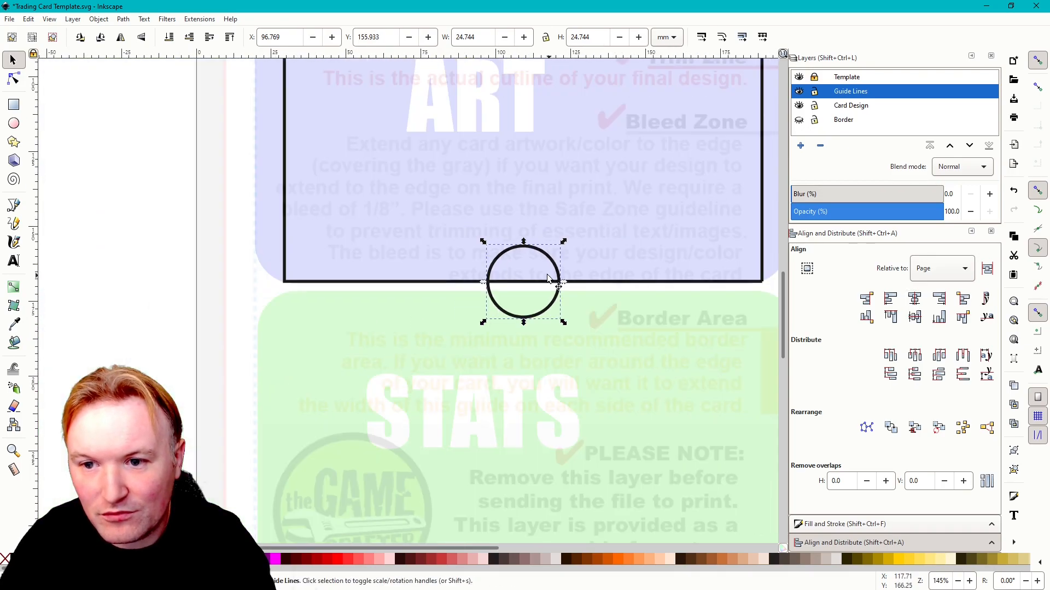
- Draw an open line about 77.1 by 4.3 mm from the bottom circle along the art frame's base, angling down to the left safe-zone line
scroll(468, 272, "down", 3)
left_click(306, 348)
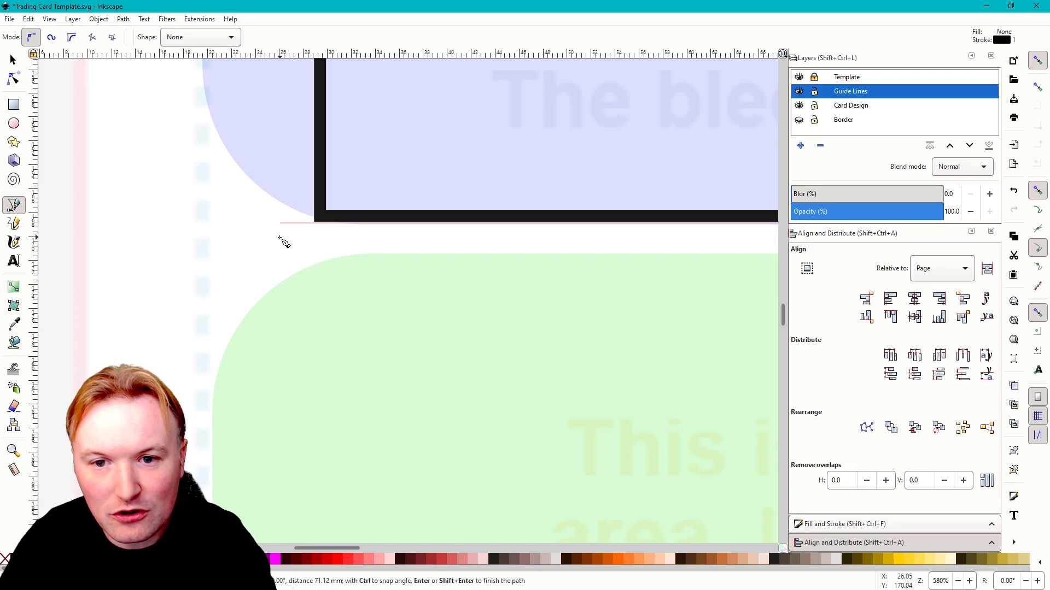
left_click(285, 234)
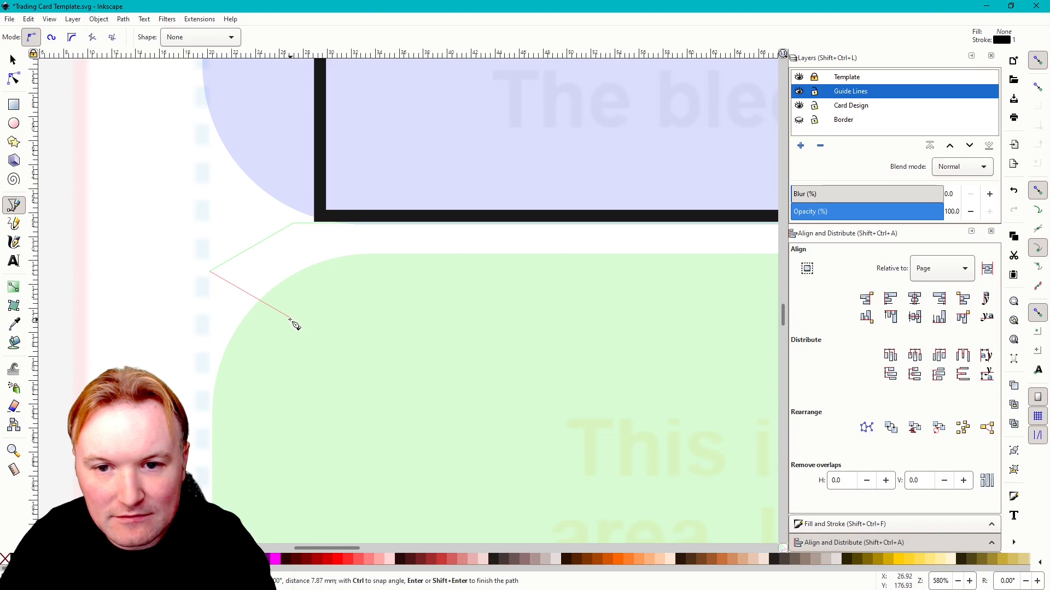
key("Return")
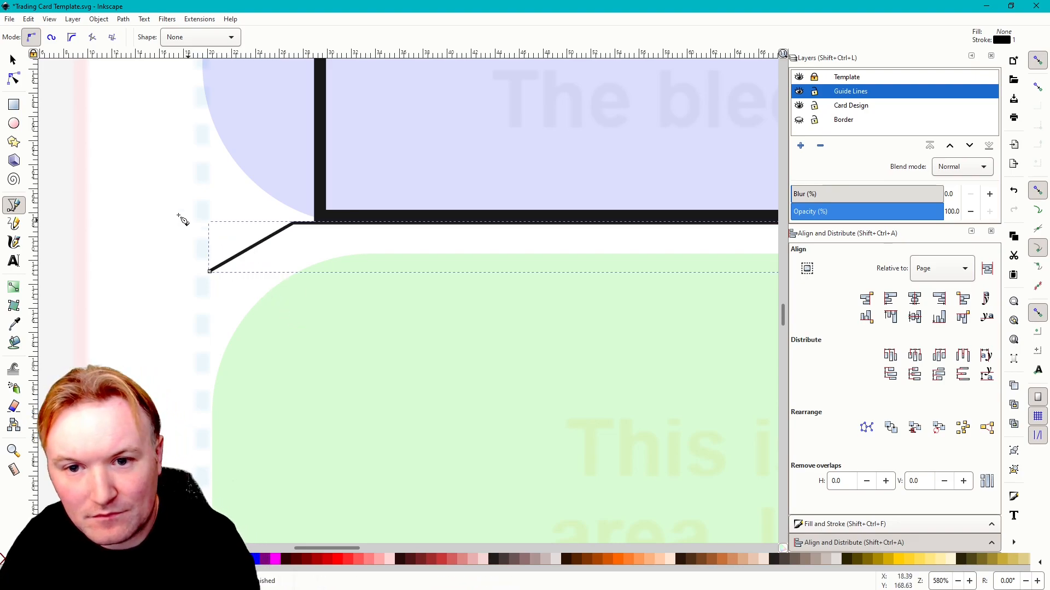
left_click(13, 59)
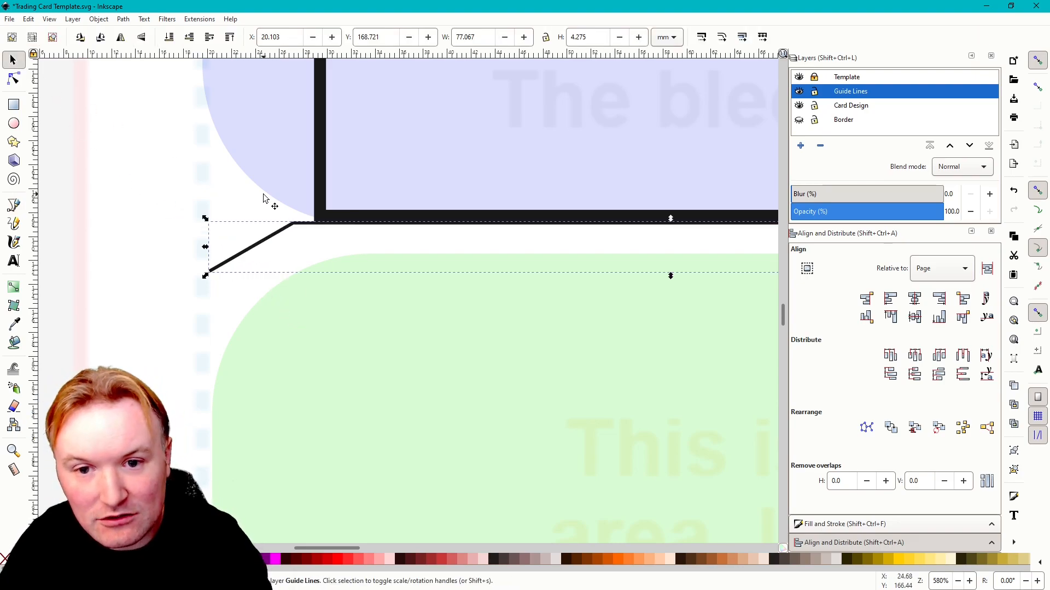
- Mirror a copy of the angled line vertically and place it at about Y 172.8 mm so the two tips meet
left_click(141, 37)
scroll(344, 280, "up", 1, "ctrl")
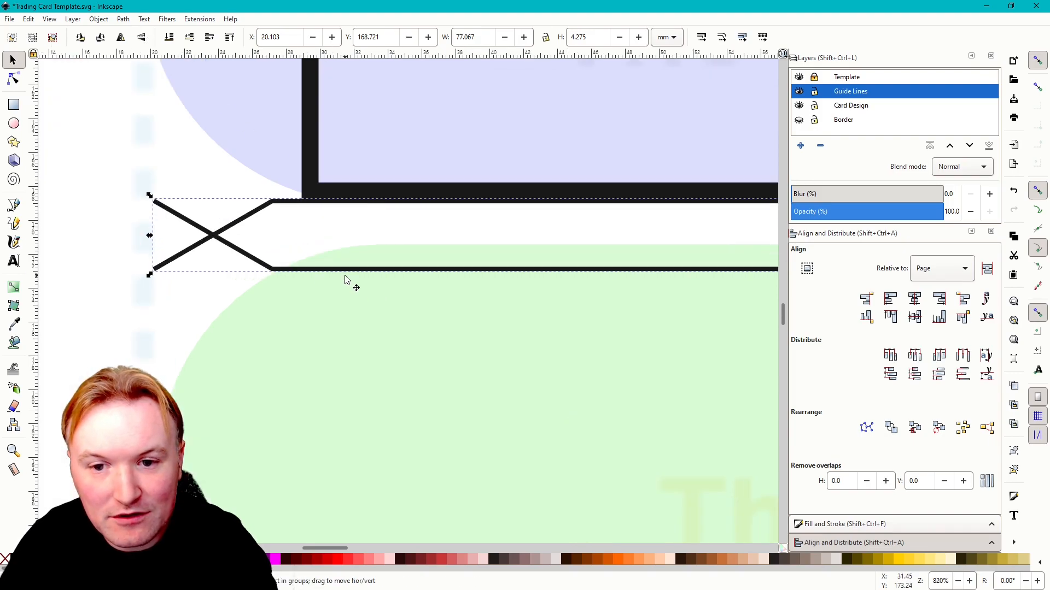
left_click_drag(347, 269, 348, 330)
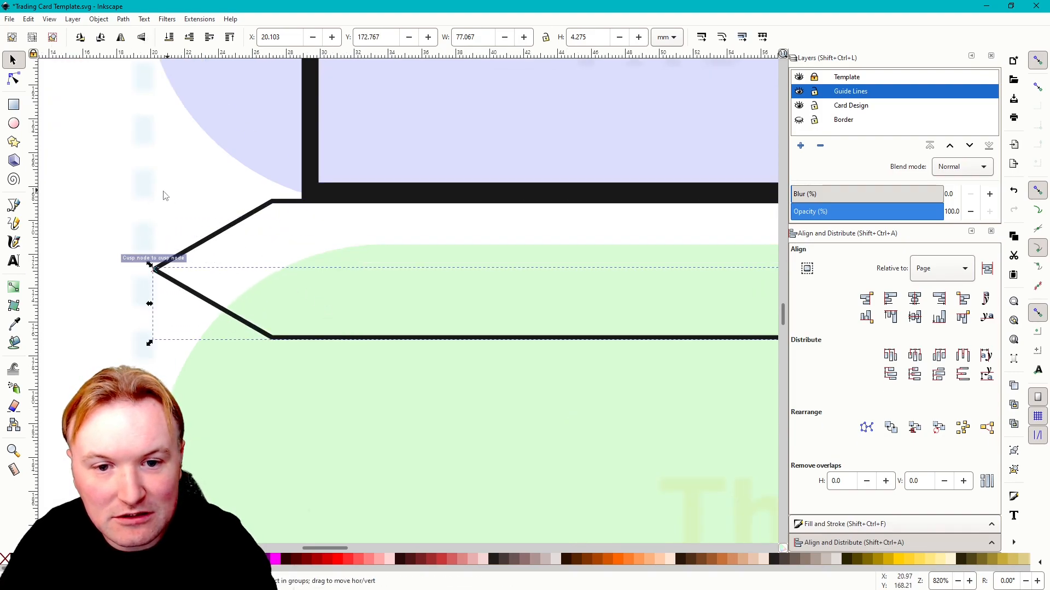
- Join the end nodes of the two lines at the left tip into one pointed ribbon outline
scroll(229, 189, "down", 1, "ctrl")
key("n")
scroll(131, 183, "up", 2, "ctrl")
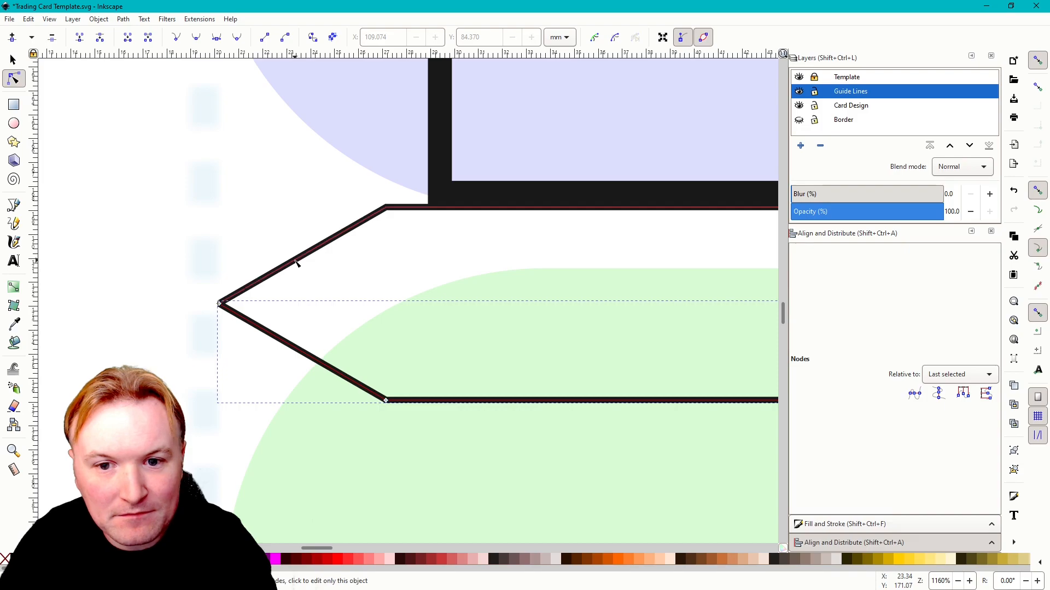
left_click_drag(260, 250, 193, 323)
left_click(78, 37)
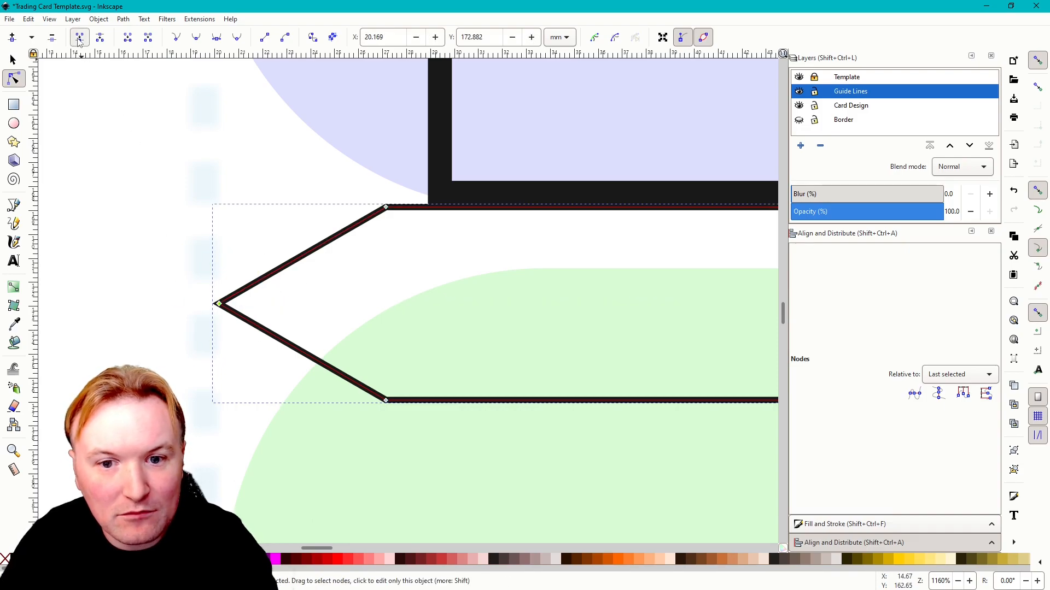
scroll(137, 227, "down", 4, "ctrl")
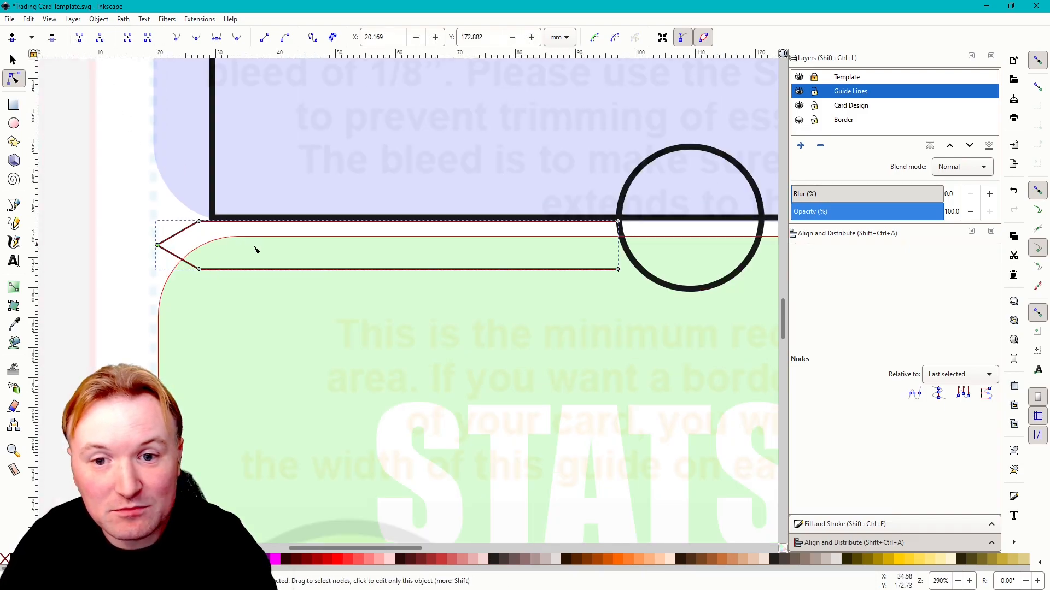
scroll(333, 260, "down", 1, "ctrl")
scroll(442, 252, "up", 1, "ctrl")
left_click(13, 60)
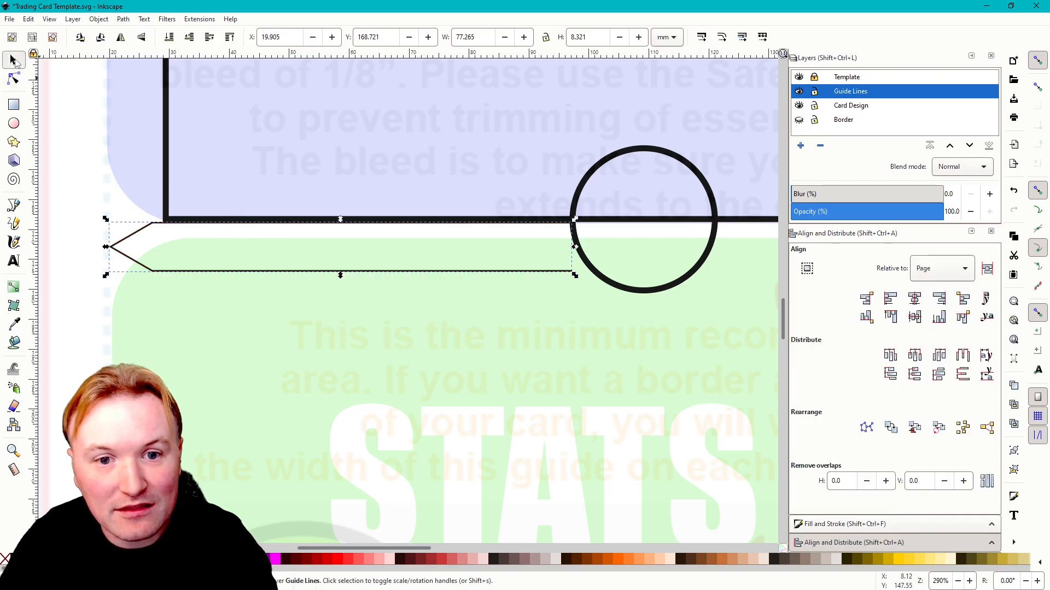
- Place a copy of the pointed ribbon directly below the first, with the lower one about 90.1 mm long reaching under the circle
scroll(209, 206, "down", 2, "ctrl")
scroll(281, 248, "up", 1, "ctrl")
scroll(282, 249, "down", 2, "ctrl")
scroll(133, 244, "up", 2, "ctrl")
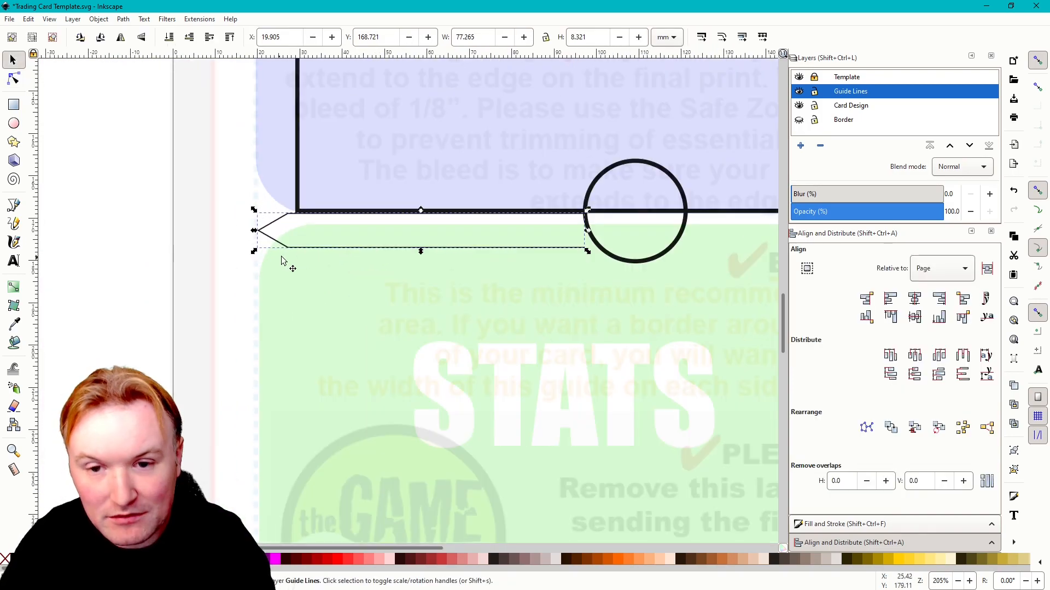
scroll(386, 256, "up", 1, "ctrl")
key("ctrl+d")
left_click_drag(384, 248, 387, 309)
scroll(190, 223, "down", 2, "ctrl")
scroll(426, 234, "up", 1, "ctrl")
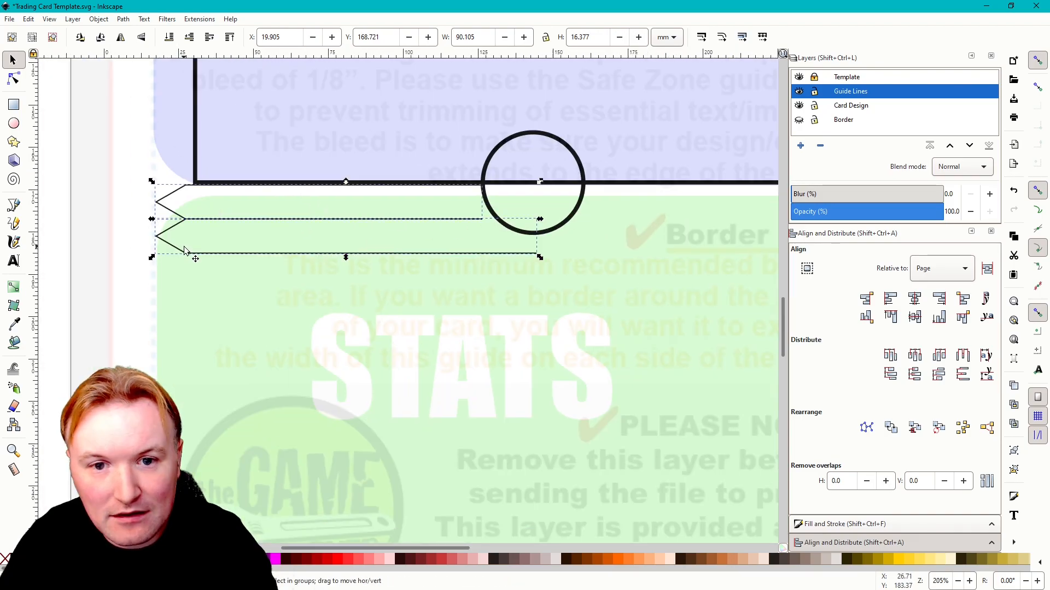
- Mirror a copy of both half ribbons horizontally and place it on the card's right side at about X 107.4 mm
scroll(184, 250, "down", 1, "ctrl")
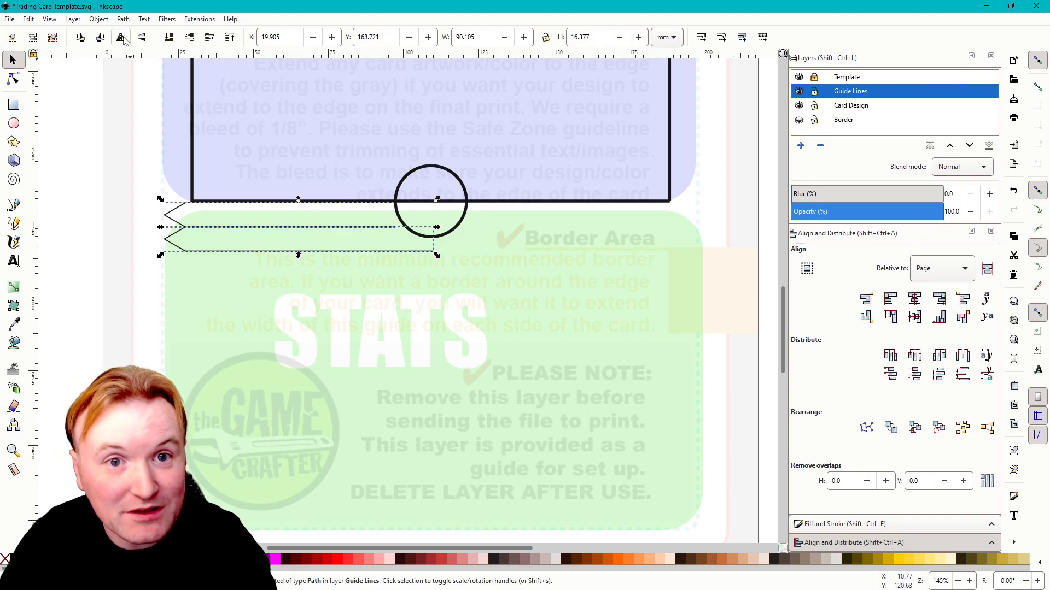
scroll(480, 229, "up", 1, "ctrl")
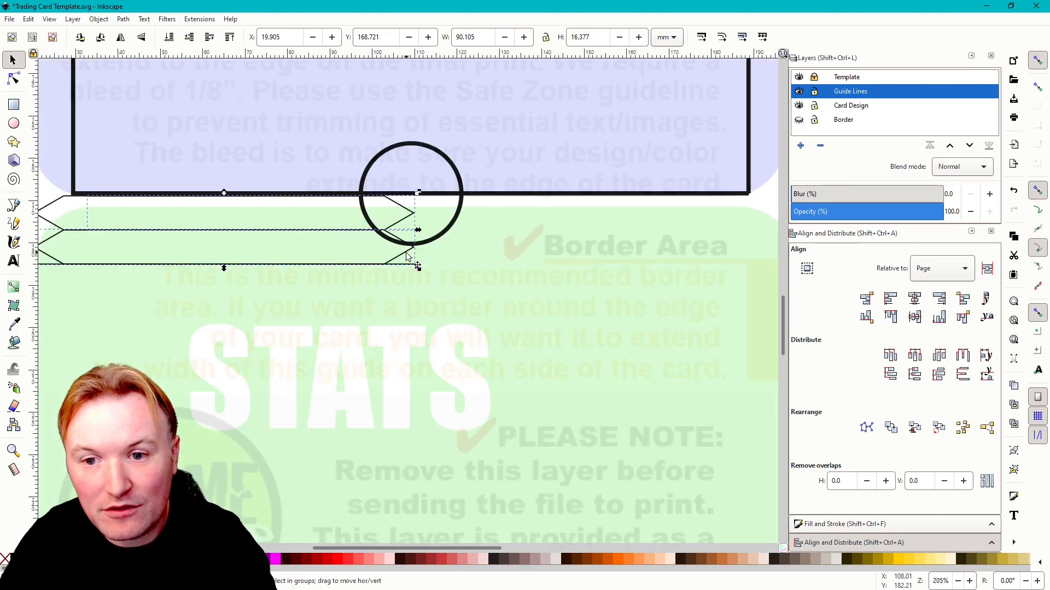
left_click_drag(406, 256, 757, 274)
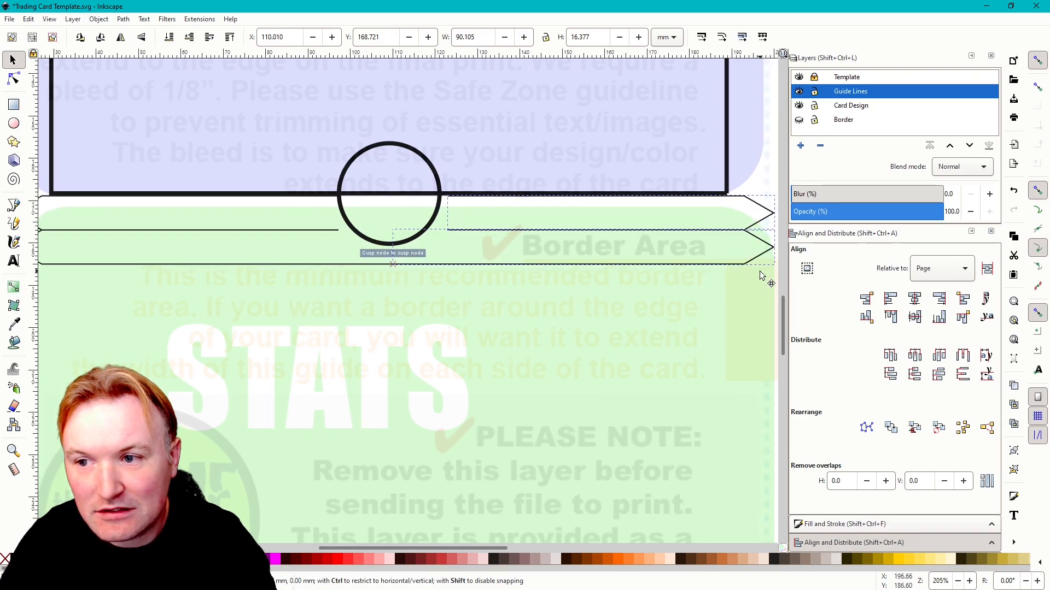
scroll(491, 205, "down", 3)
scroll(595, 221, "up", 6)
scroll(499, 251, "down", 4)
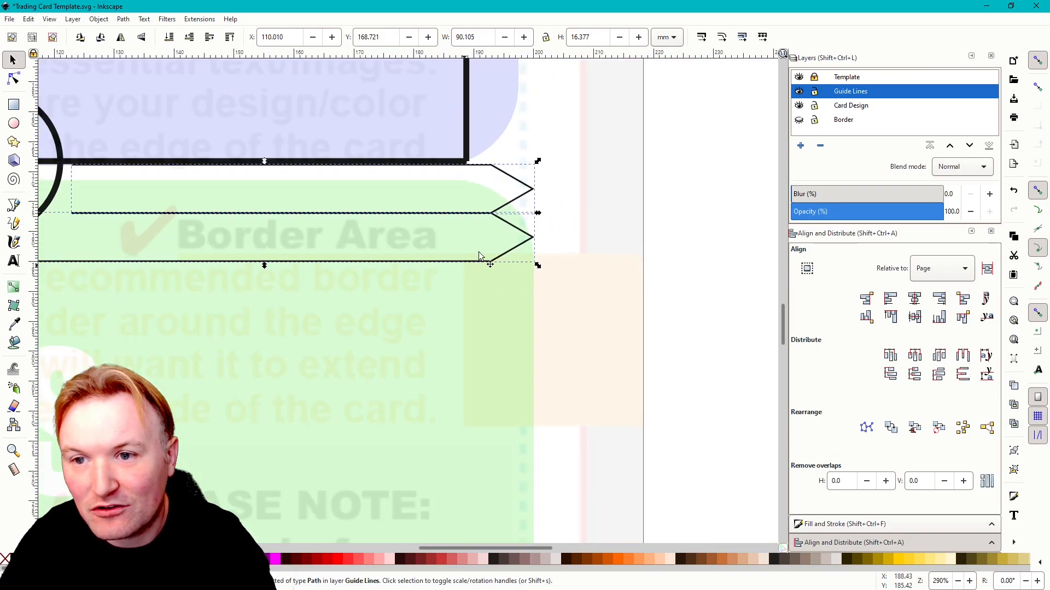
scroll(500, 247, "up", 4)
scroll(484, 251, "up", 1)
left_click_drag(499, 286, 452, 283)
scroll(453, 283, "down", 2)
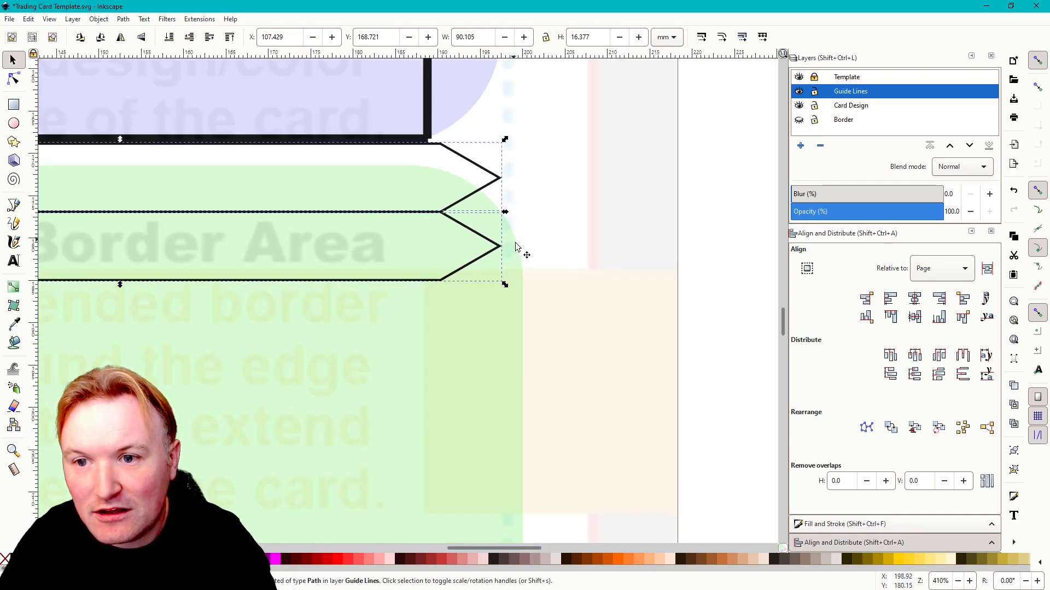
- Start node editing on the left and right ribbon halves where they meet below the bottom circle
scroll(515, 247, "down", 4)
scroll(345, 197, "up", 3)
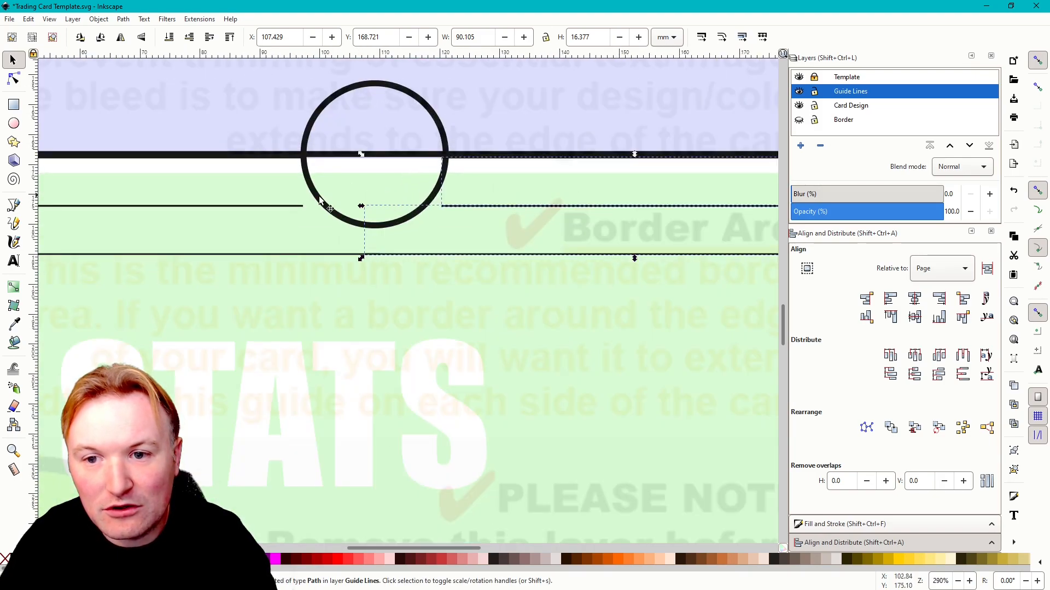
left_click(13, 80)
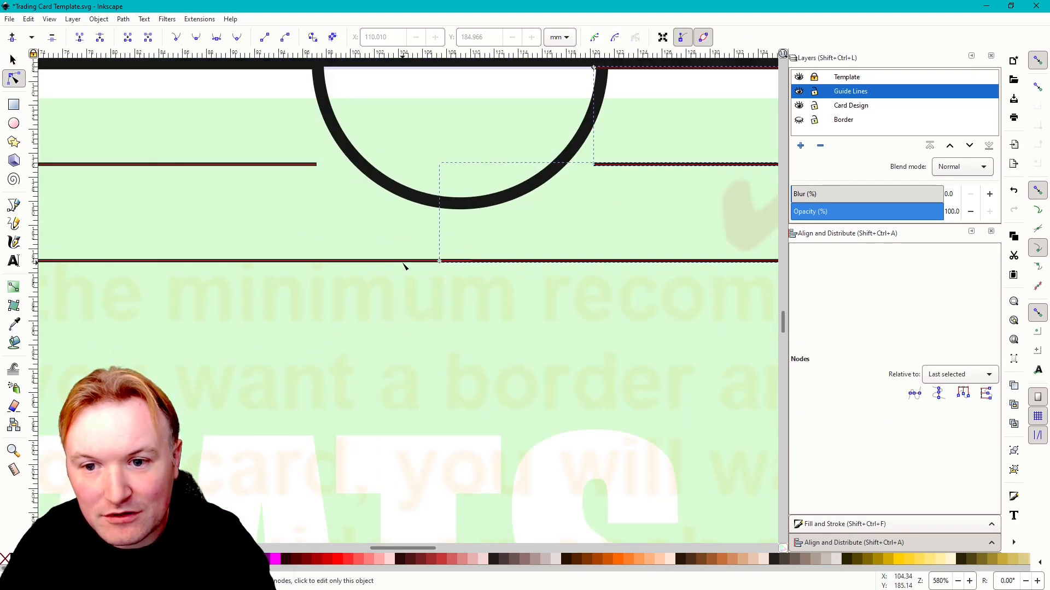
scroll(403, 266, "down", 2)
- Copy the full-width lower ribbon to the bottom edge of the STATS frame at about Y 268.1 mm
key("s")
left_click(645, 183)
key("ctrl+d")
left_click_drag(636, 196, 639, 471)
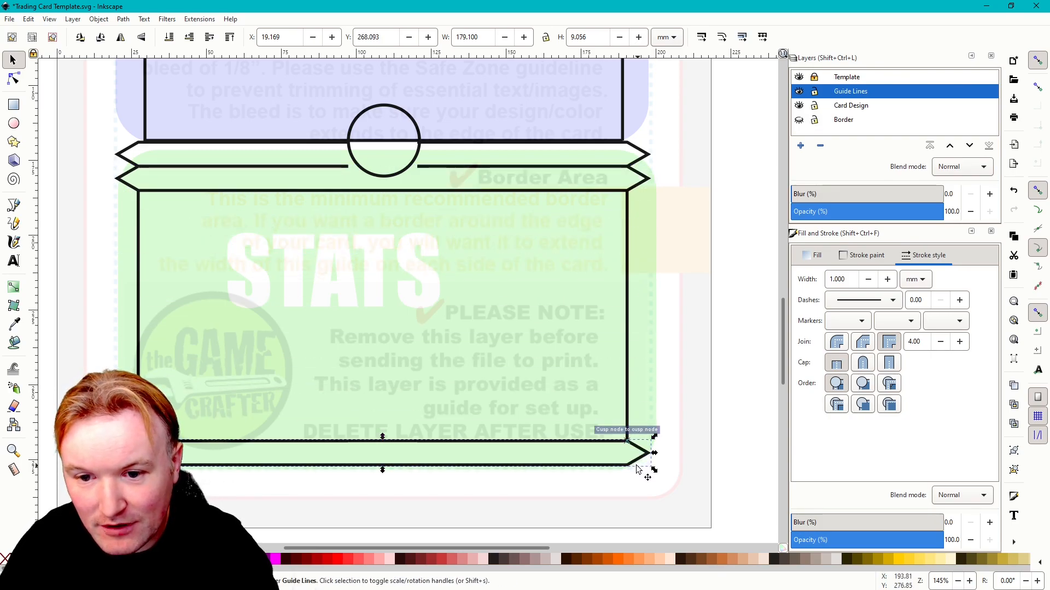
scroll(492, 289, "down", 2)
key("Escape")
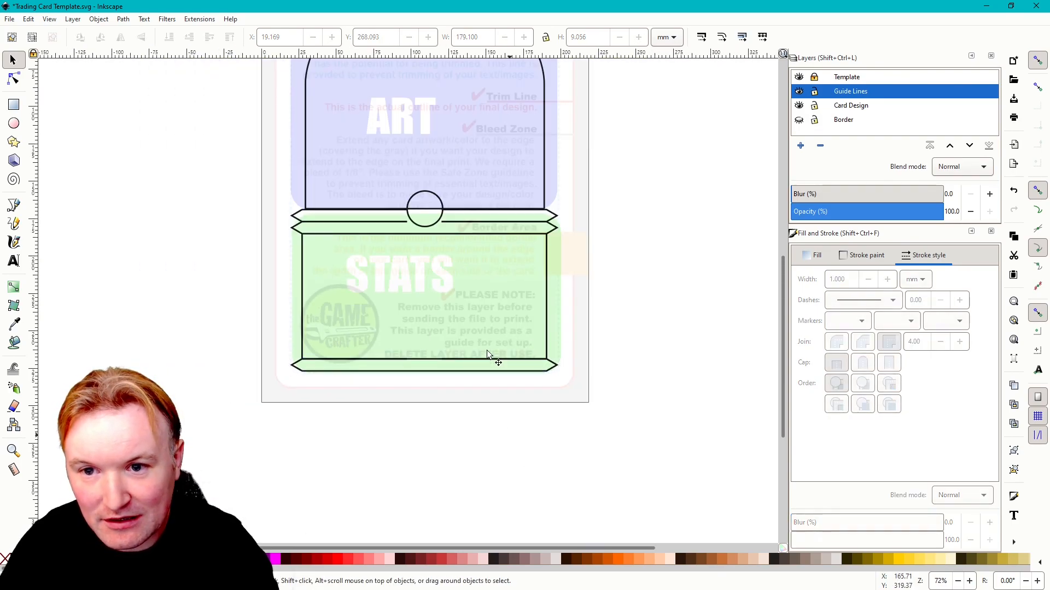
- Raise the Template layer's opacity to 51.4% to check the bottom ribbon against the safe-zone line, and lower it to 10%
scroll(347, 328, "down", 1)
scroll(328, 333, "up", 5)
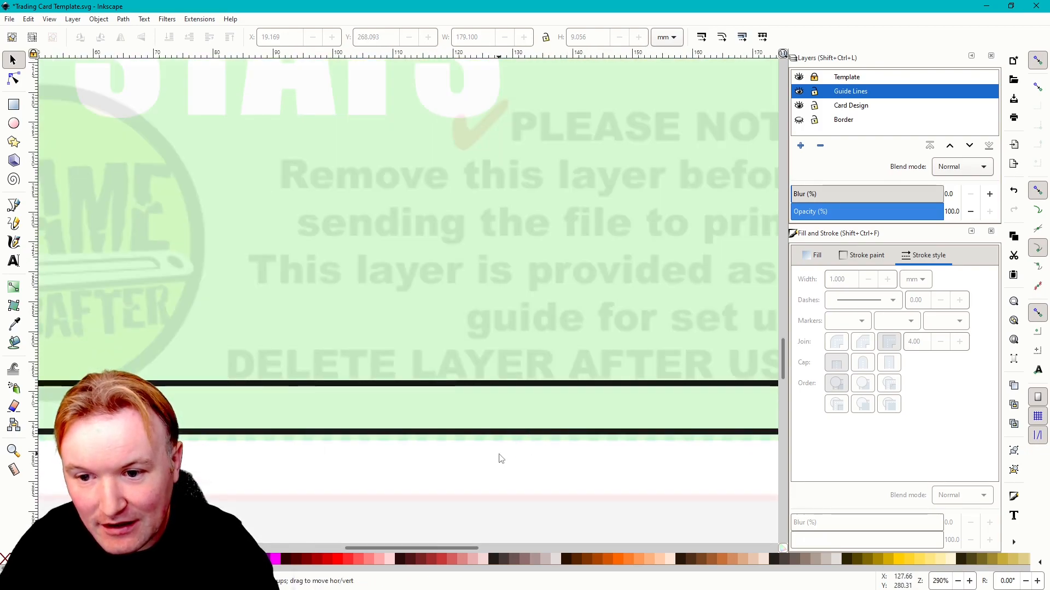
scroll(492, 454, "up", 1)
scroll(465, 435, "up", 2)
scroll(452, 427, "down", 4)
left_click(848, 78)
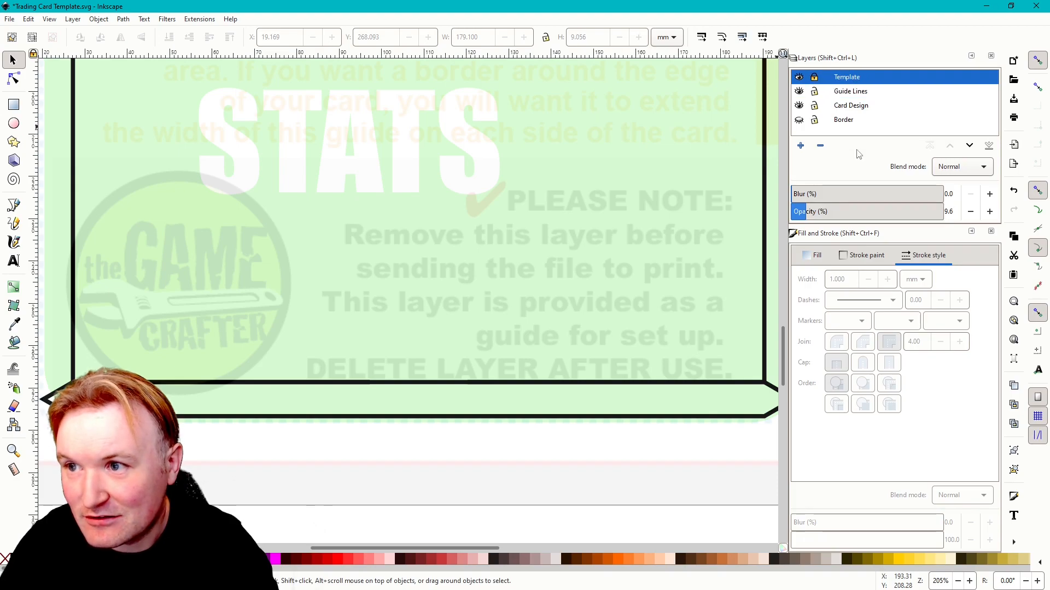
left_click_drag(817, 214, 869, 213)
scroll(546, 435, "up", 2)
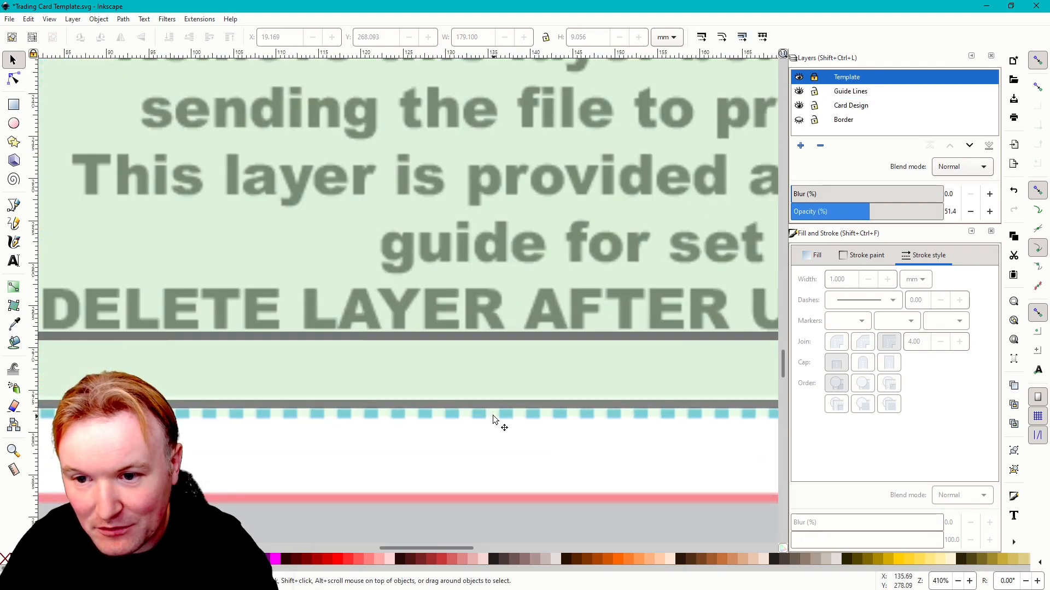
scroll(483, 384, "down", 4)
left_click_drag(843, 210, 805, 210)
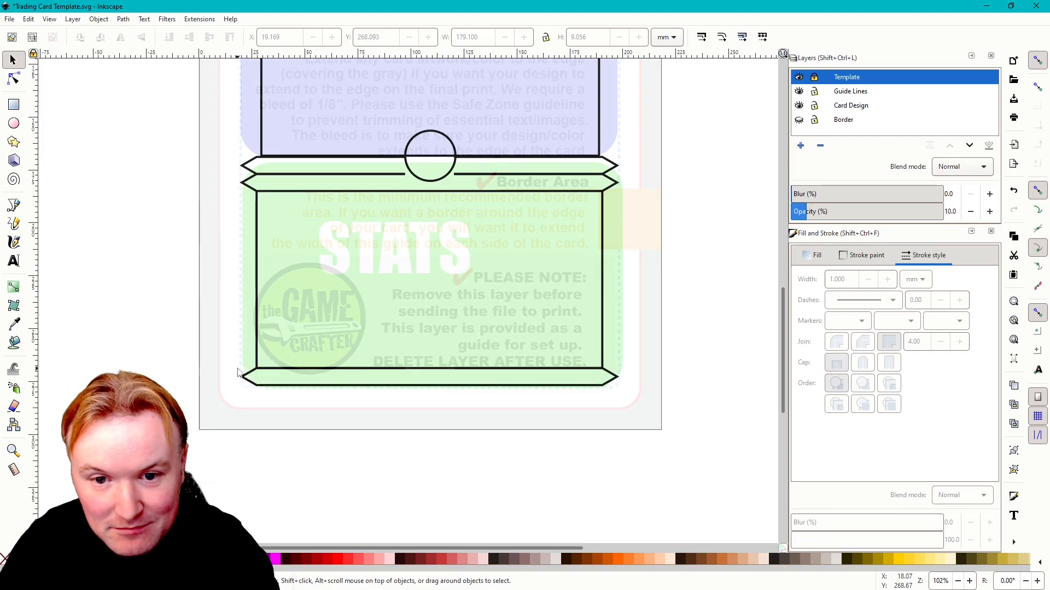
- Add a vertical bar about 4.6 mm wide along the STATS frame's left edge and place a copy inside its right edge
scroll(298, 299, "down", 2)
scroll(306, 268, "up", 2)
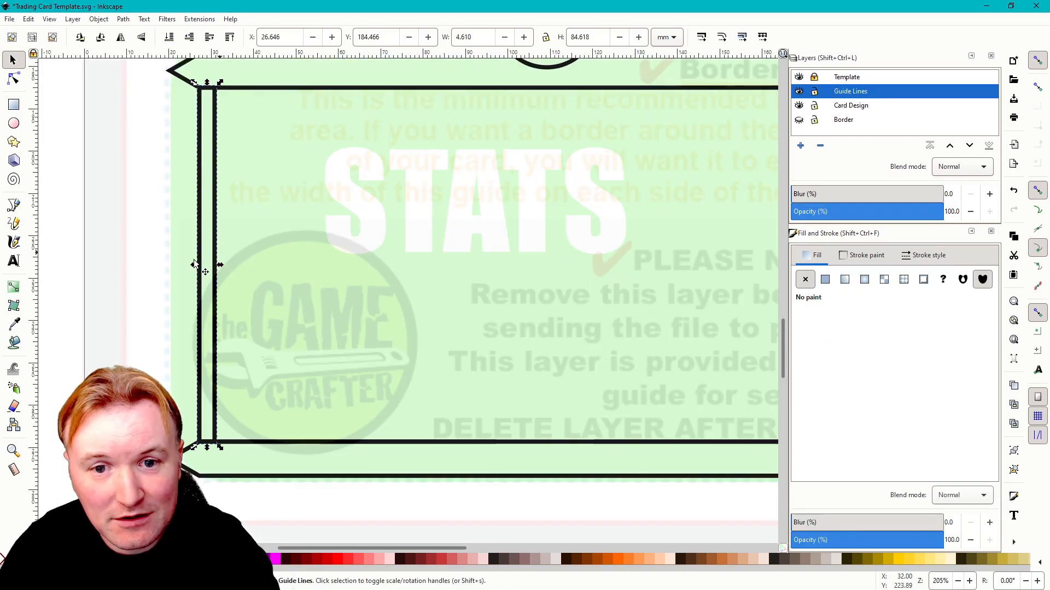
scroll(192, 259, "down", 2)
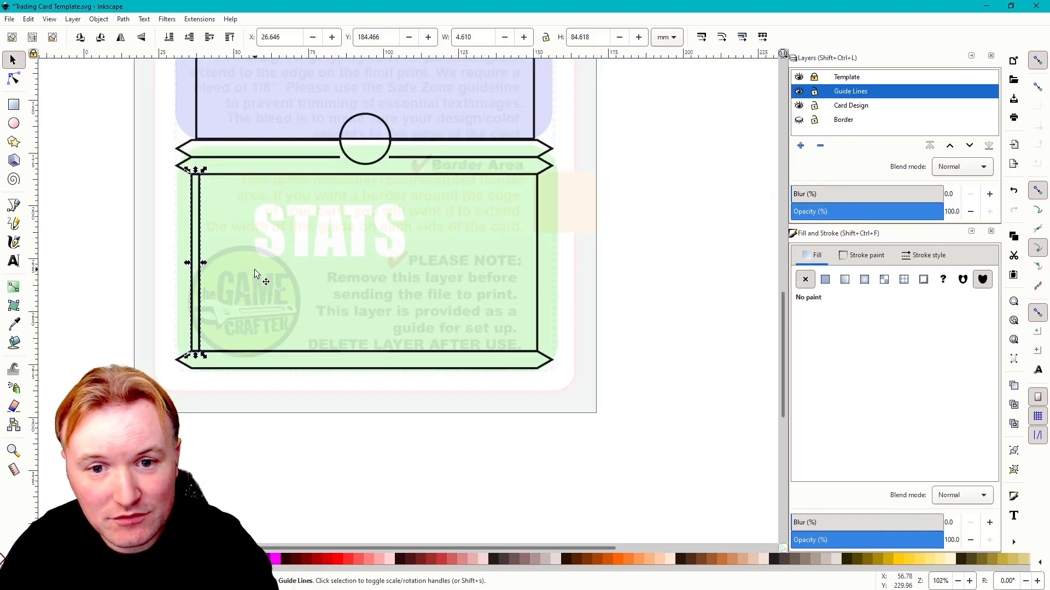
scroll(254, 269, "up", 1)
left_click_drag(183, 290, 659, 295)
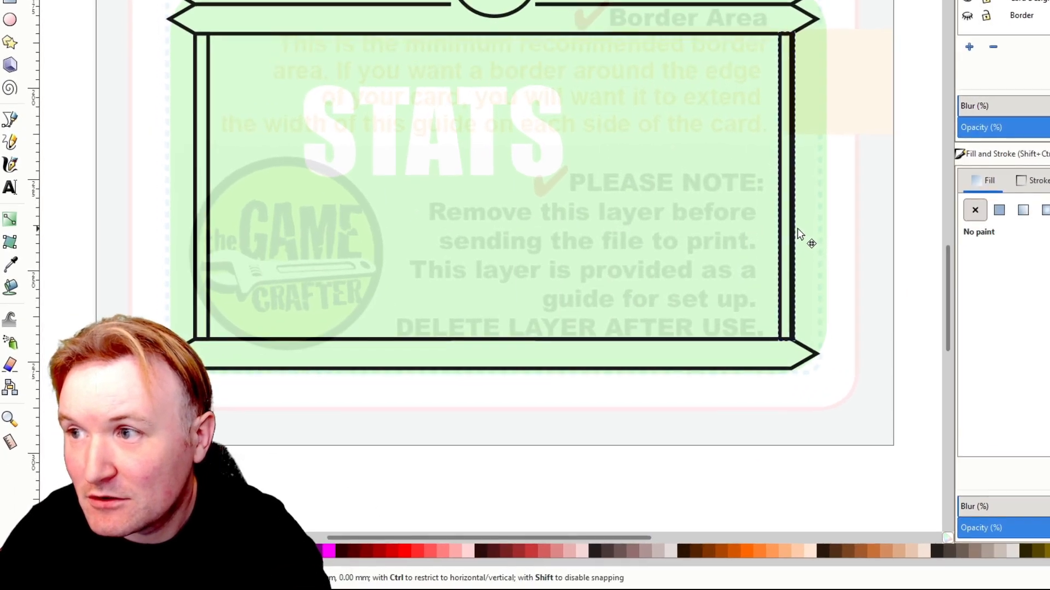
left_click_drag(797, 230, 796, 229)
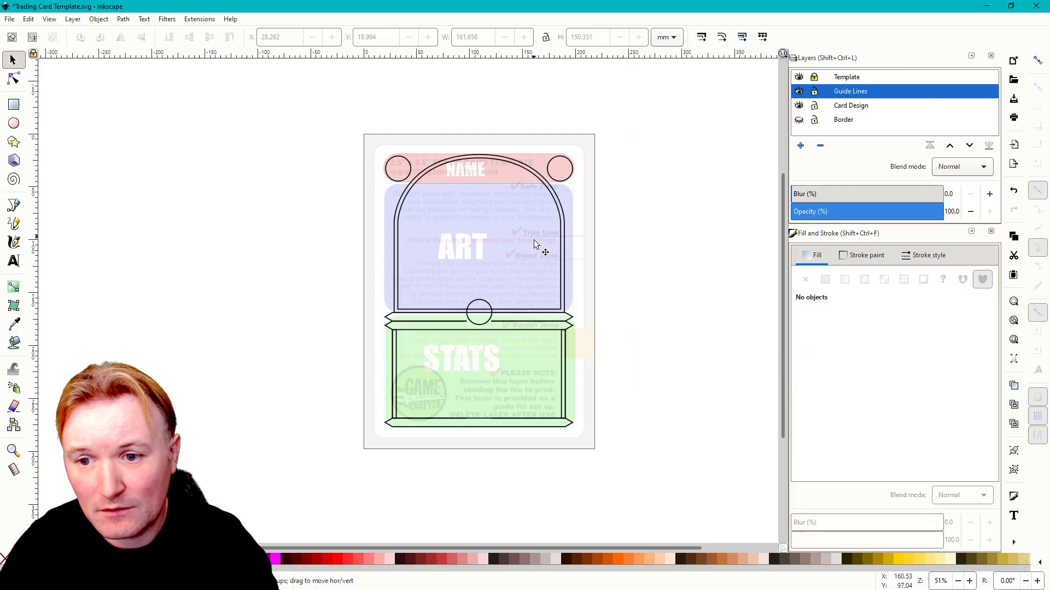
- Add a smaller concentric circle inside the left corner circle and place a copy of the pair over the right circle, about X 172.9 mm
scroll(533, 241, "up", 1)
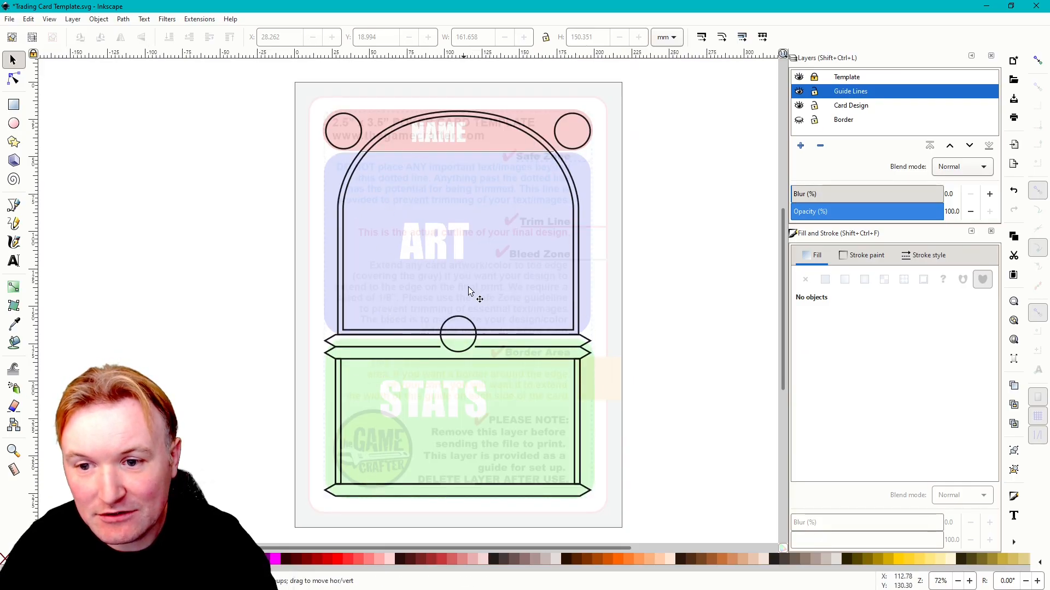
scroll(467, 286, "down", 2)
scroll(418, 215, "up", 5)
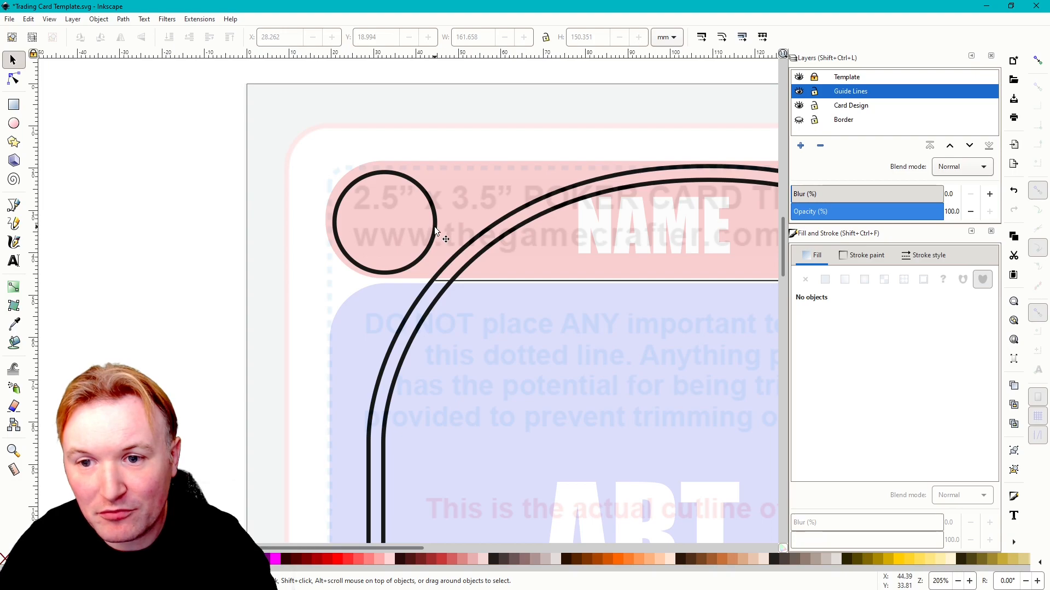
left_click(428, 235)
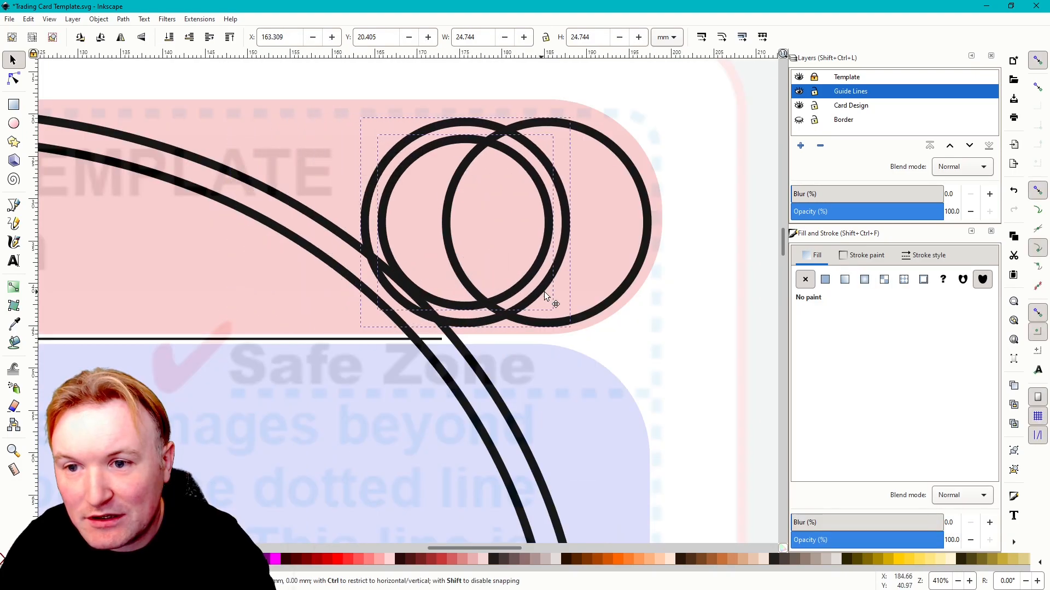
left_click_drag(544, 291, 622, 292)
scroll(604, 238, "up", 1)
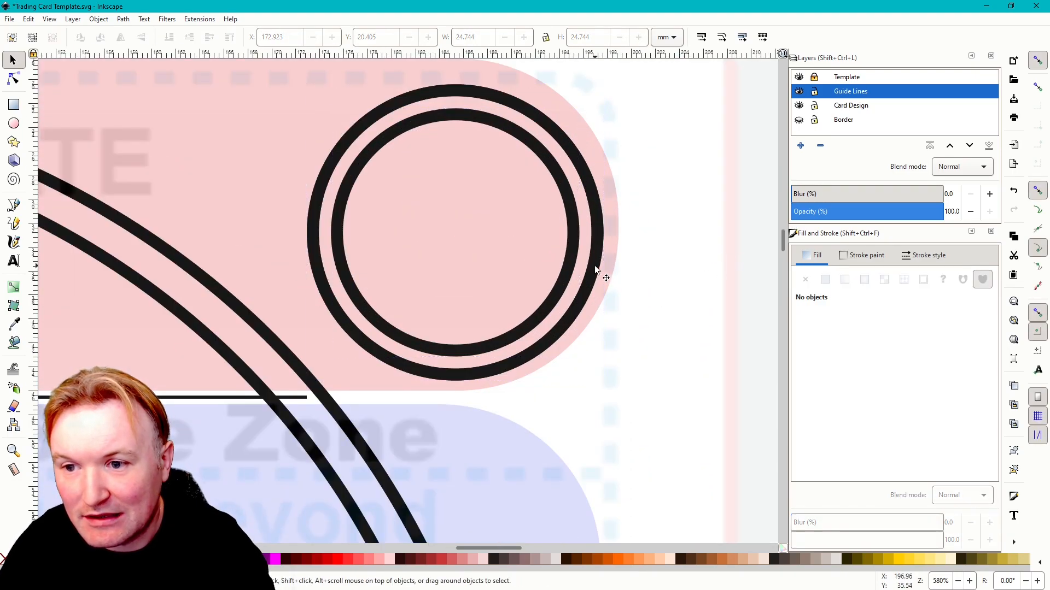
key("Escape")
scroll(604, 268, "down", 1)
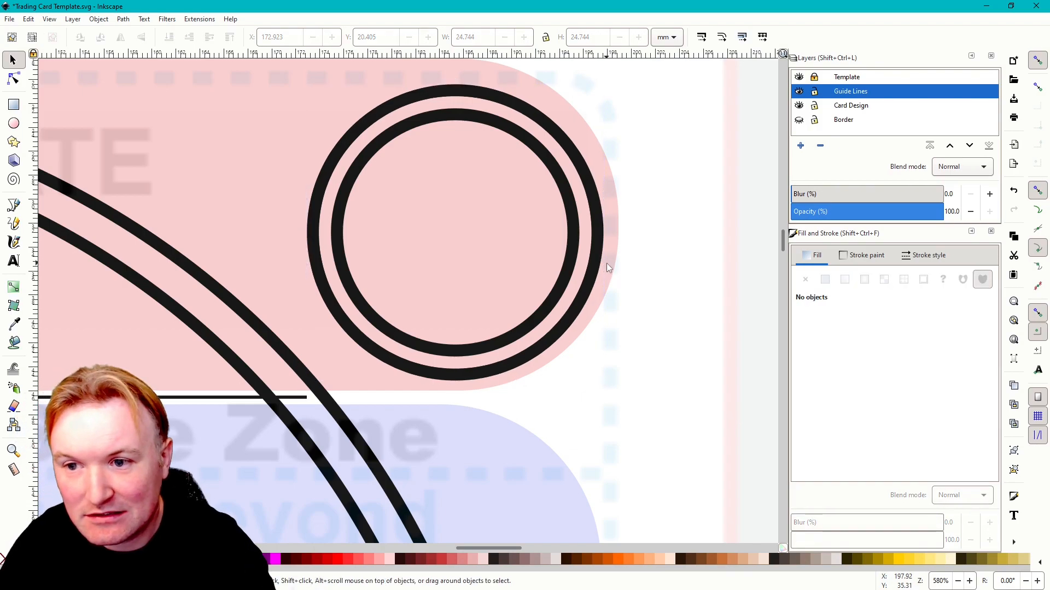
scroll(606, 263, "down", 5)
scroll(632, 276, "down", 2)
scroll(638, 166, "up", 2)
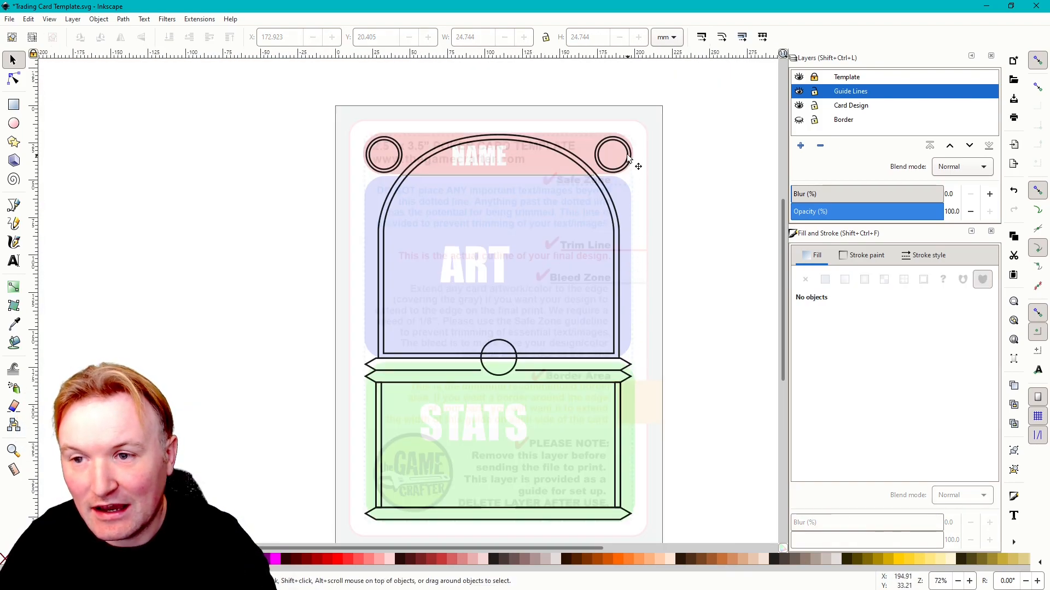
- Copy the right corner's pair of concentric circles onto the circle where the ART and STATS frames meet
scroll(656, 129, "up", 2)
scroll(656, 129, "up", 2)
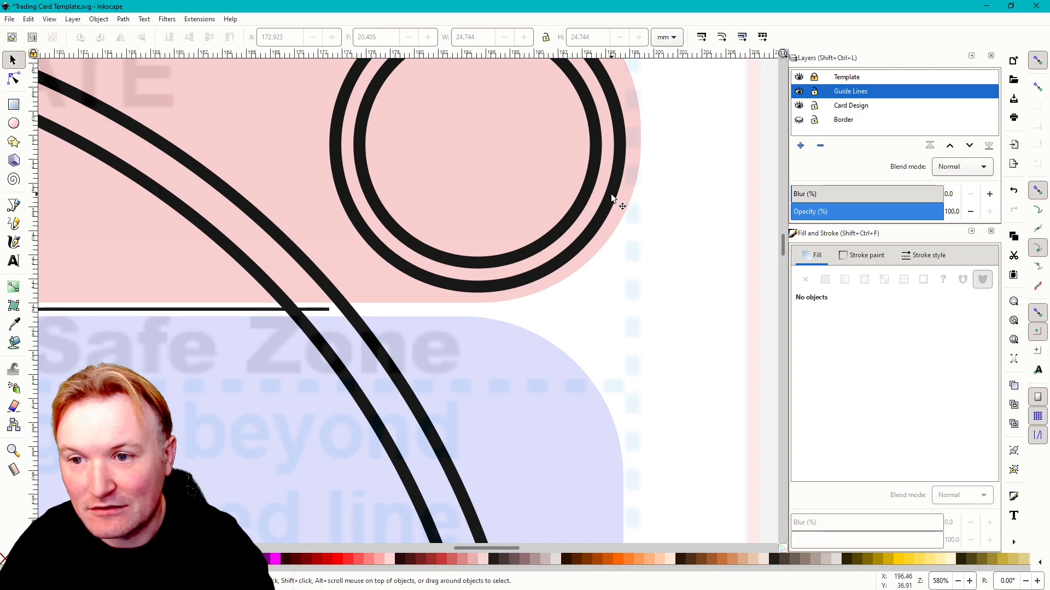
left_click(624, 200)
scroll(626, 201, "down", 2)
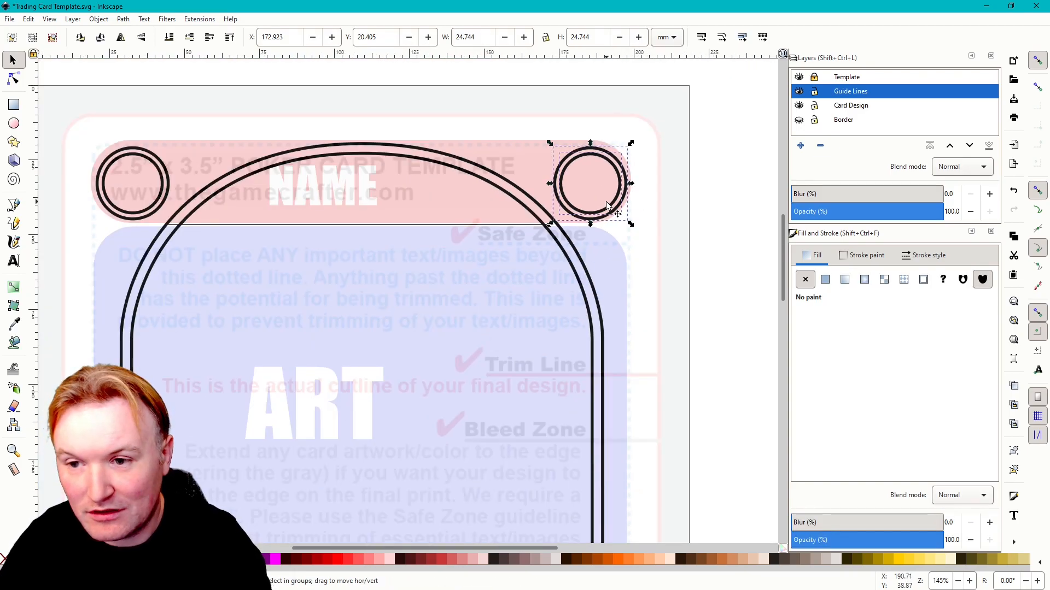
scroll(621, 164, "down", 2)
scroll(642, 158, "up", 1)
left_click_drag(643, 157, 488, 439)
scroll(469, 446, "up", 5)
left_click(492, 416)
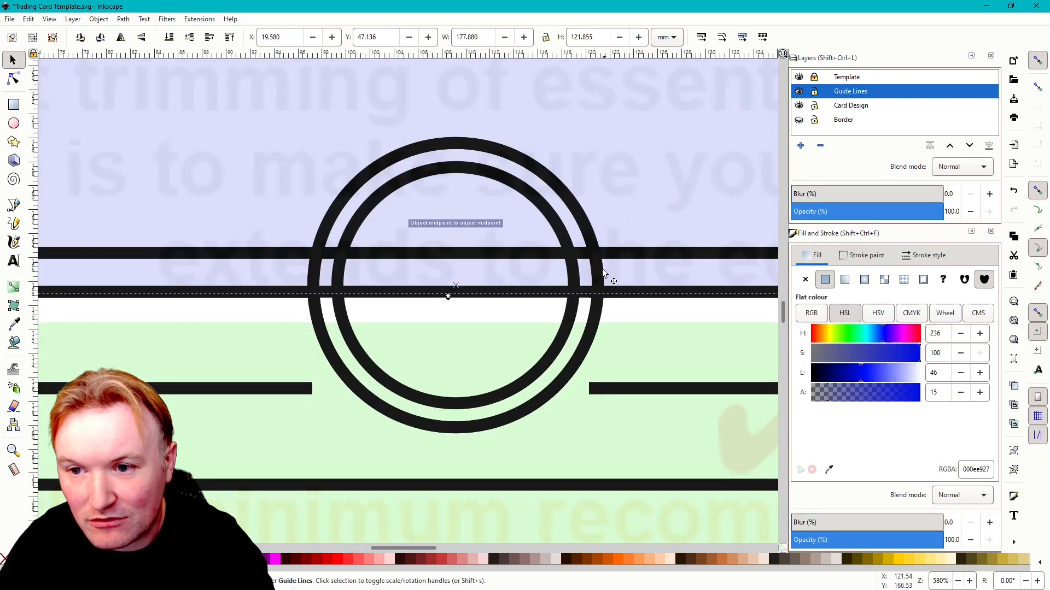
- Enlarge the middle pair of circles to about 37.2 mm across and centre it over the double ribbon
scroll(517, 256, "up", 2)
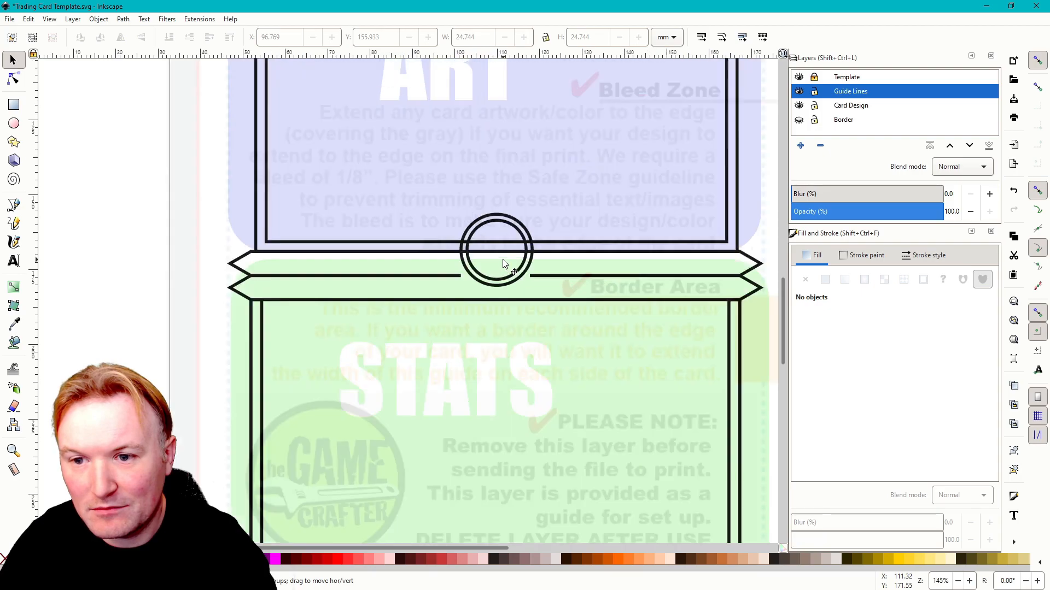
scroll(503, 263, "up", 1)
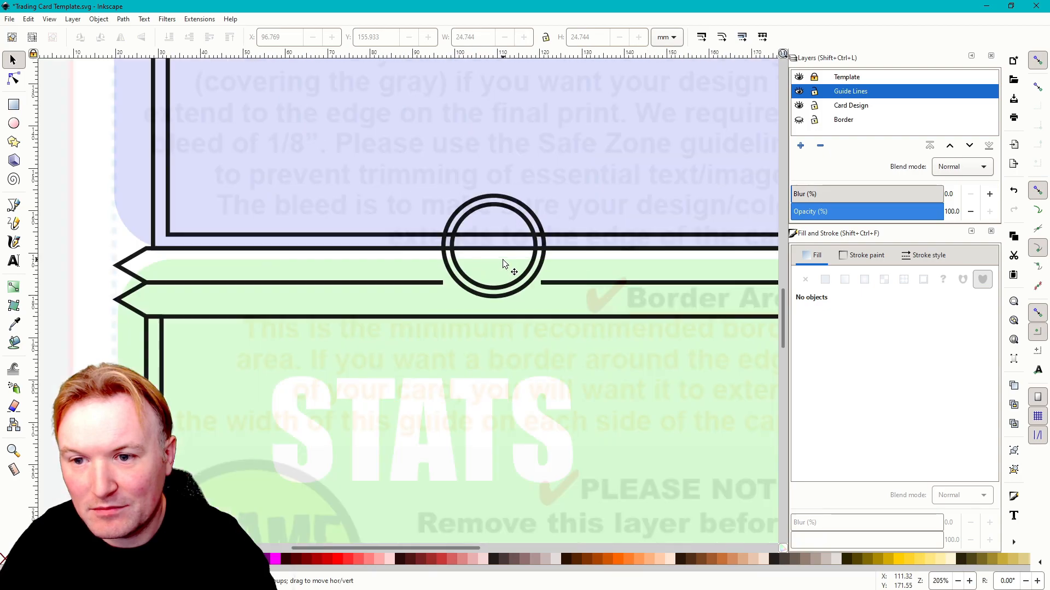
scroll(523, 277, "up", 1)
left_click(529, 286)
left_click_drag(532, 293, 569, 335)
scroll(535, 281, "down", 2)
scroll(486, 250, "down", 3)
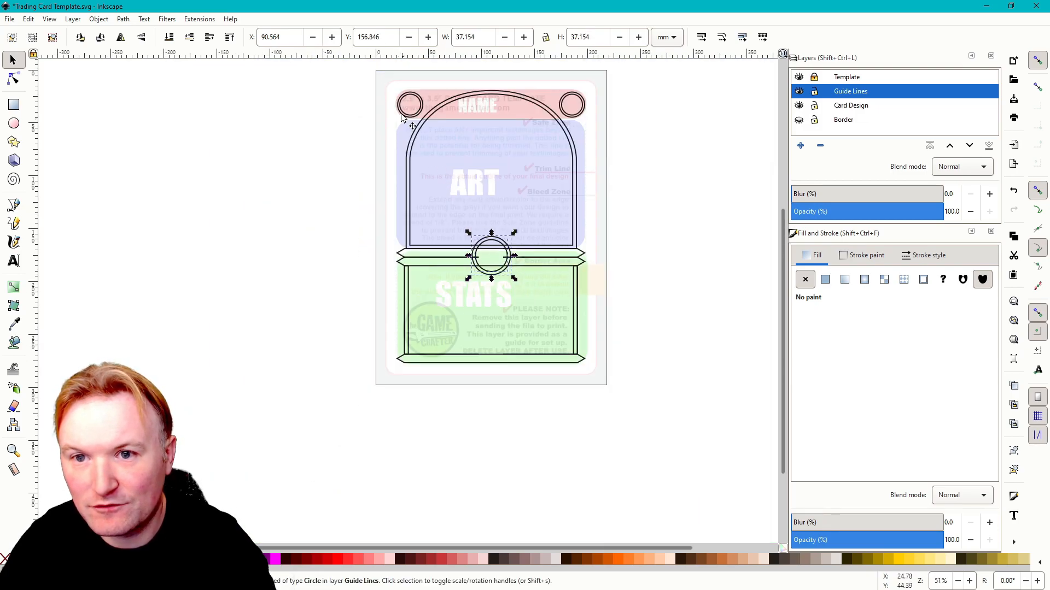
scroll(492, 257, "up", 3)
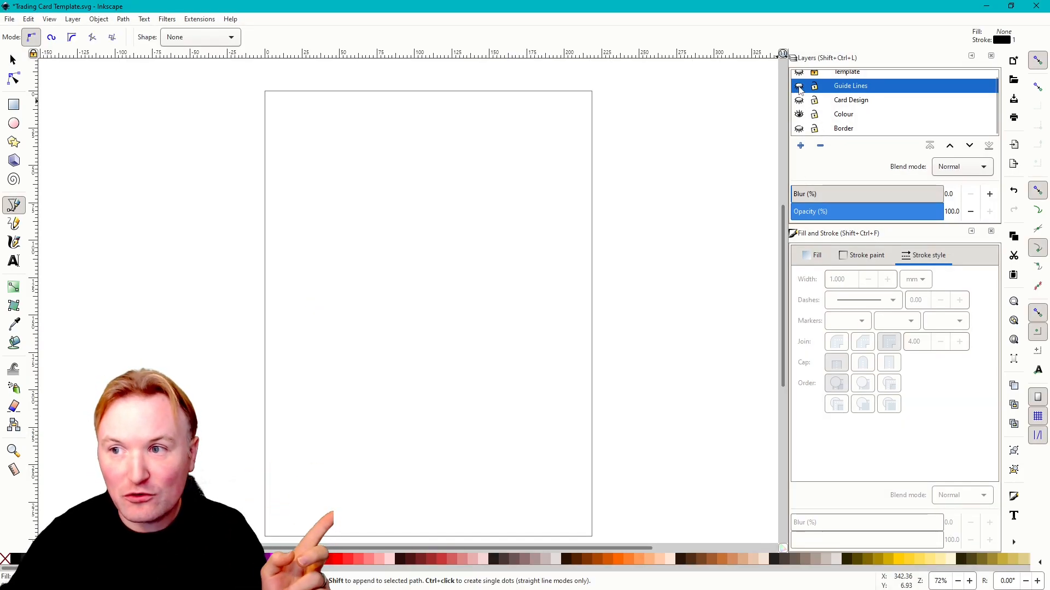
- Hide the Guide Lines layer, show the Card Design layer and make the Colour layer active
left_click(798, 86)
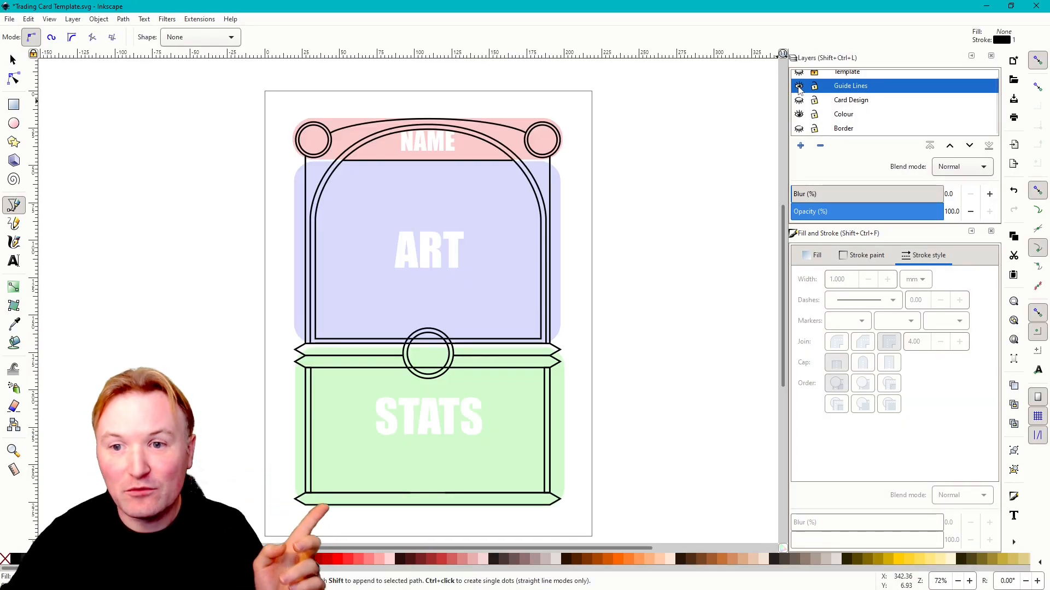
left_click(799, 86)
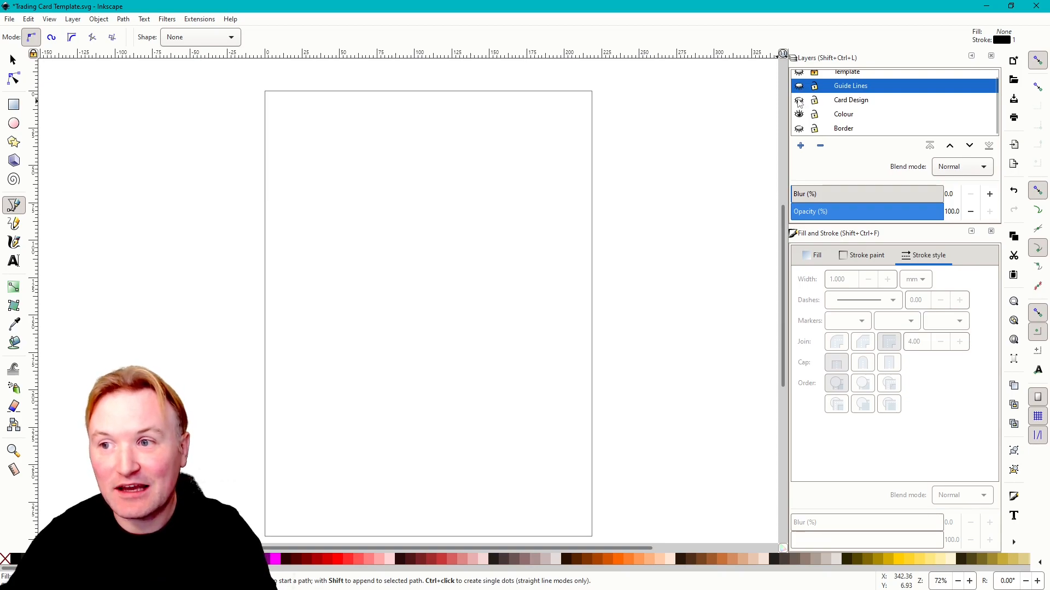
left_click(798, 101)
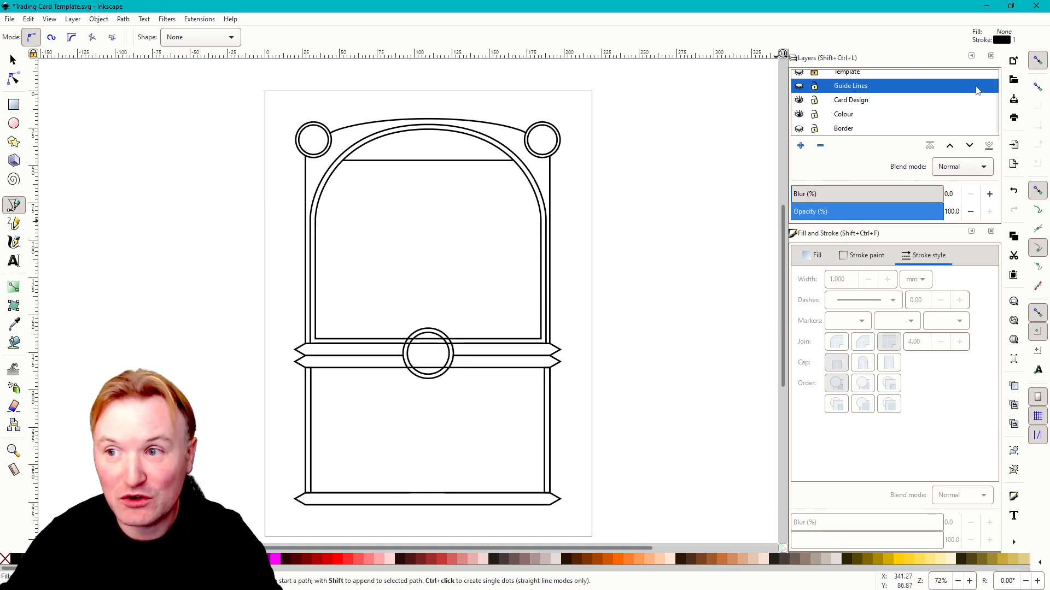
left_click(847, 115)
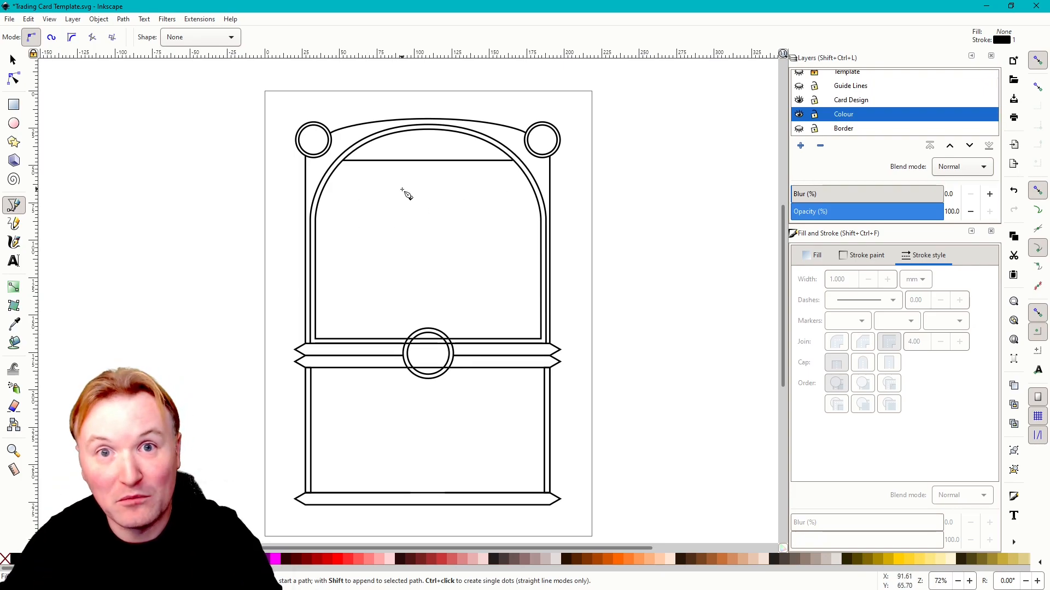
- Trace the area between the outer frame and the arch with the Pen tool and fill it opaque blue, 000ee9ff
scroll(307, 337, "up", 7)
left_click(279, 415)
left_click(333, 414)
scroll(335, 418, "down", 5)
left_click_drag(447, 216, 521, 306)
scroll(521, 306, "down", 4)
scroll(431, 354, "up", 5)
left_click(431, 354)
scroll(485, 126, "up", 5)
left_click(485, 127)
scroll(384, 223, "down", 5)
scroll(384, 222, "up", 4)
left_click_drag(597, 91, 471, 105)
left_click(174, 188)
left_click(70, 257)
left_click(812, 255)
left_click_drag(817, 390, 924, 391)
- Fill a copy of the outer arch blue without a stroke and subtract the inner arch to leave a band on the Colour layer
left_click(13, 60)
scroll(361, 511, "up", 4)
left_click(328, 385)
scroll(262, 404, "down", 3)
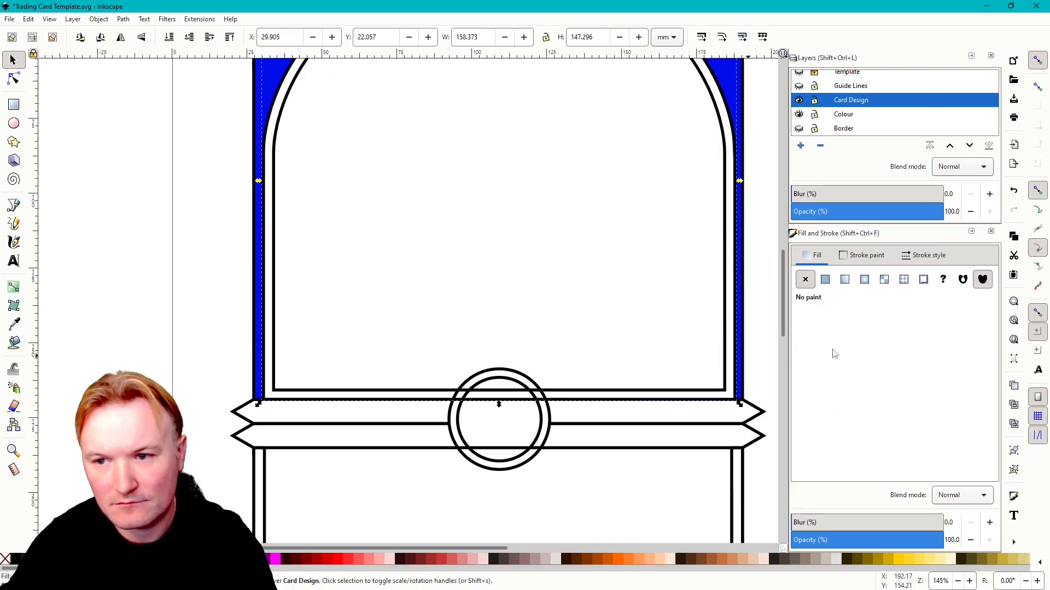
left_click(825, 280)
left_click(861, 255)
left_click(805, 280)
scroll(325, 343, "up", 2)
key("ctrl+minus")
- Lock the Card Design layer and lighten the arch band's fill to a pale blue
left_click(814, 100)
scroll(601, 328, "up", 4)
left_click(812, 255)
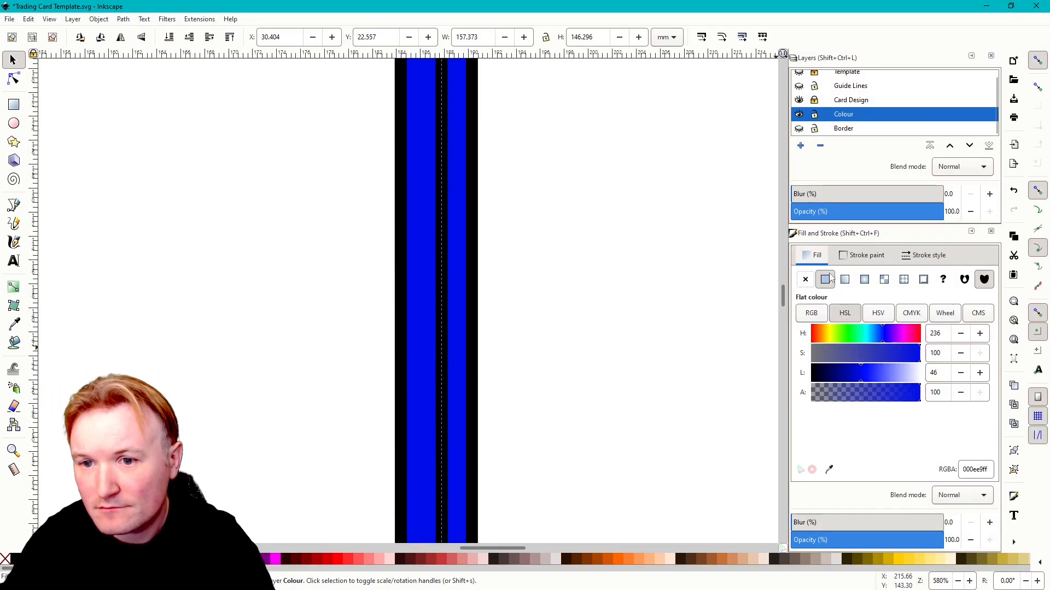
left_click_drag(861, 373, 894, 373)
scroll(601, 328, "down", 4)
left_click(614, 328)
- Trace another area of the card frame with the Pen tool on the Colour layer
left_click(14, 205)
left_click(281, 184)
left_click(465, 238)
left_click_drag(328, 186, 137, 191)
scroll(284, 253, "up", 4)
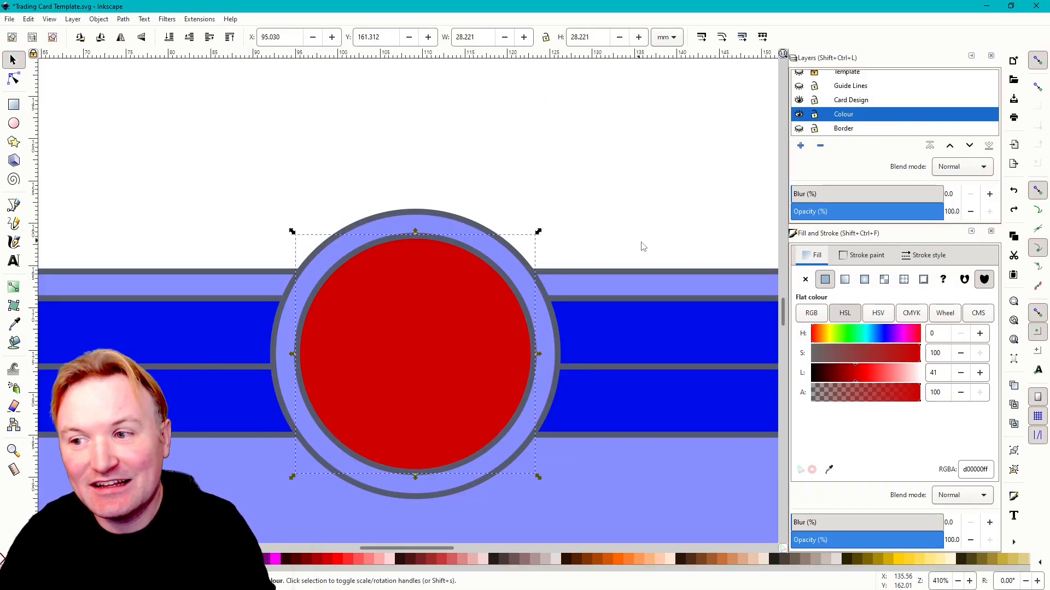
- Give the middle red circle a radial gradient fill with an opaque dark red outer stop, 3f0000ff
left_click(645, 225)
left_click(497, 326)
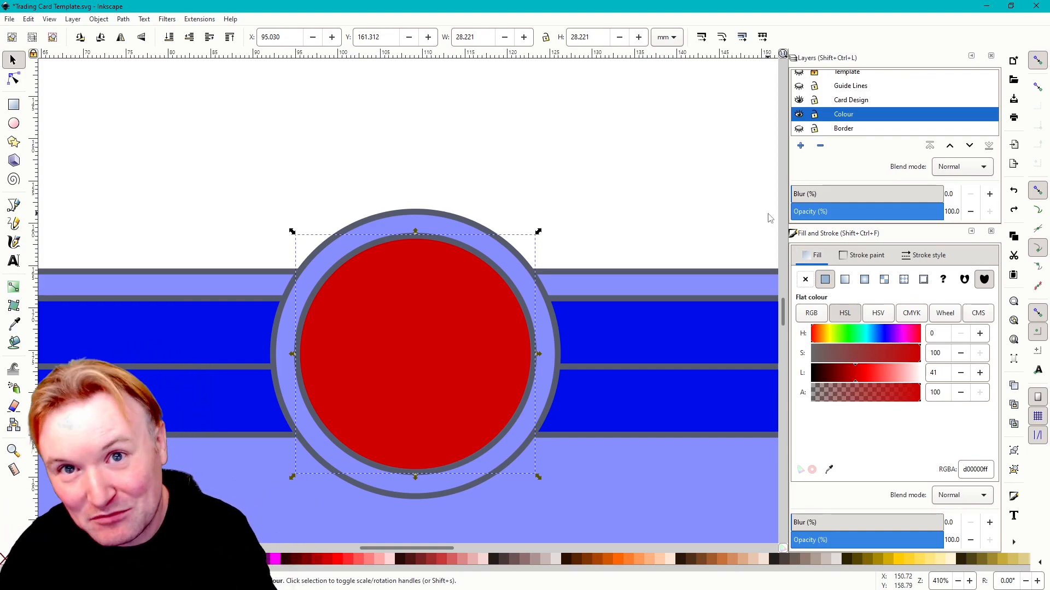
left_click(867, 281)
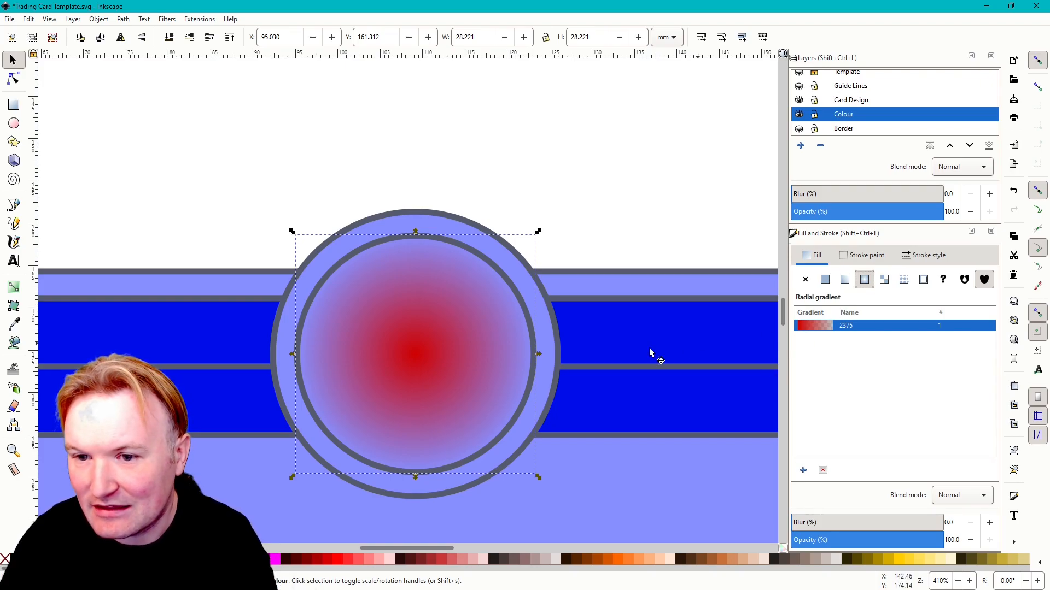
left_click(14, 78)
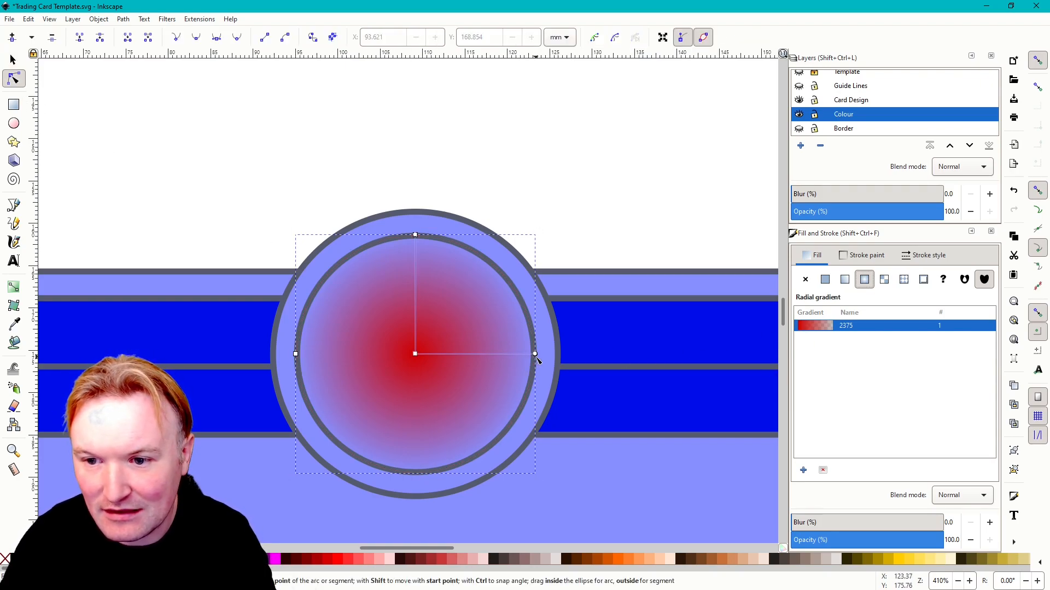
left_click(535, 354)
left_click_drag(847, 378, 928, 408)
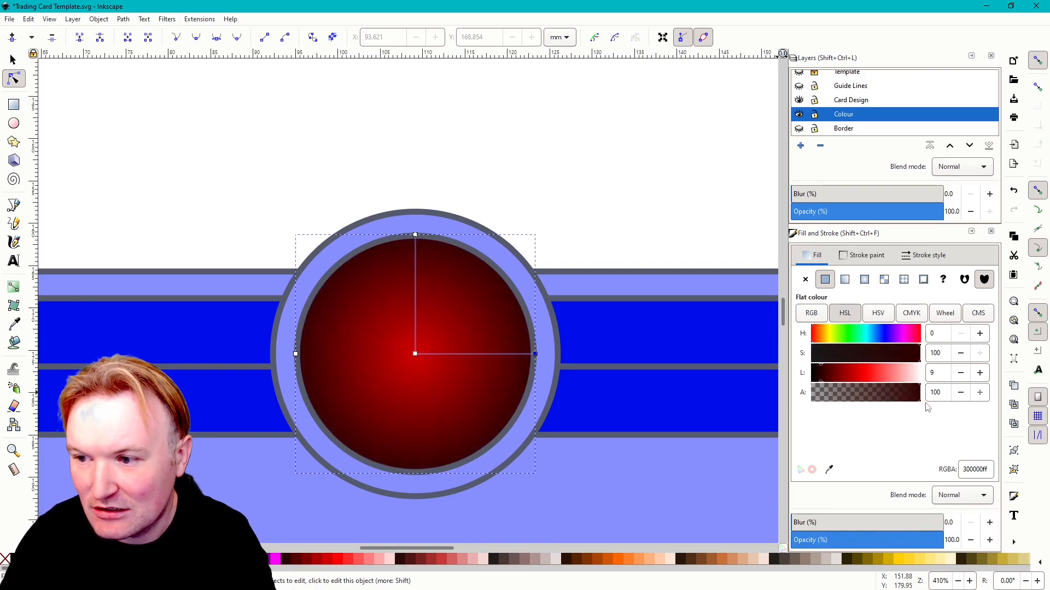
left_click(830, 377)
mouse_move(827, 377)
left_mouse_down()
mouse_move(851, 377)
mouse_move(826, 379)
left_mouse_up()
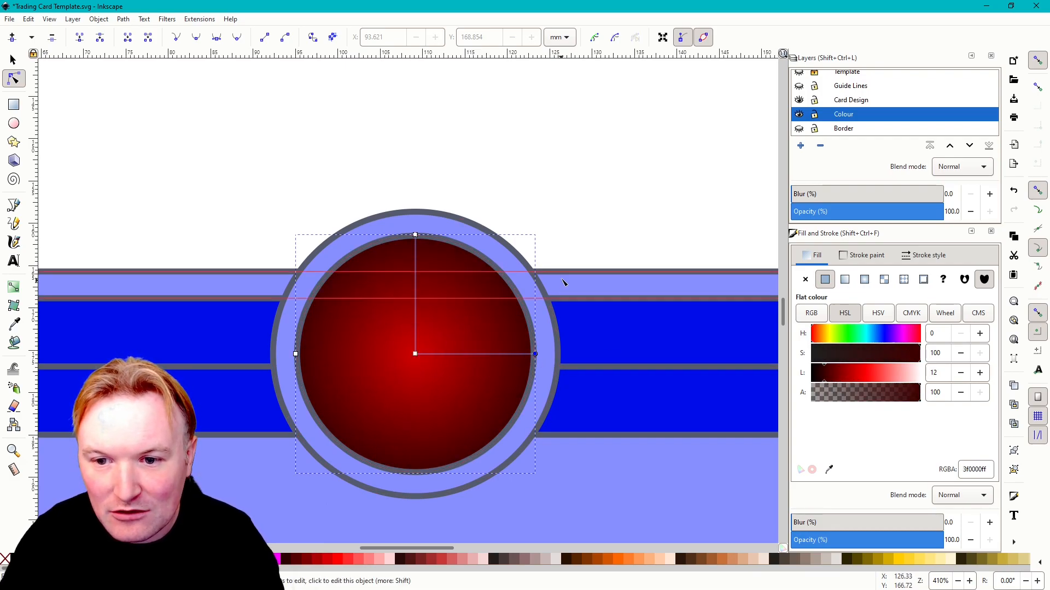
- Move the middle circle's gradient centre toward its upper right and widen the gradient past the circle's edge
scroll(574, 205, "down", 3)
left_click(594, 184)
scroll(421, 285, "down", 3)
scroll(420, 291, "up", 5)
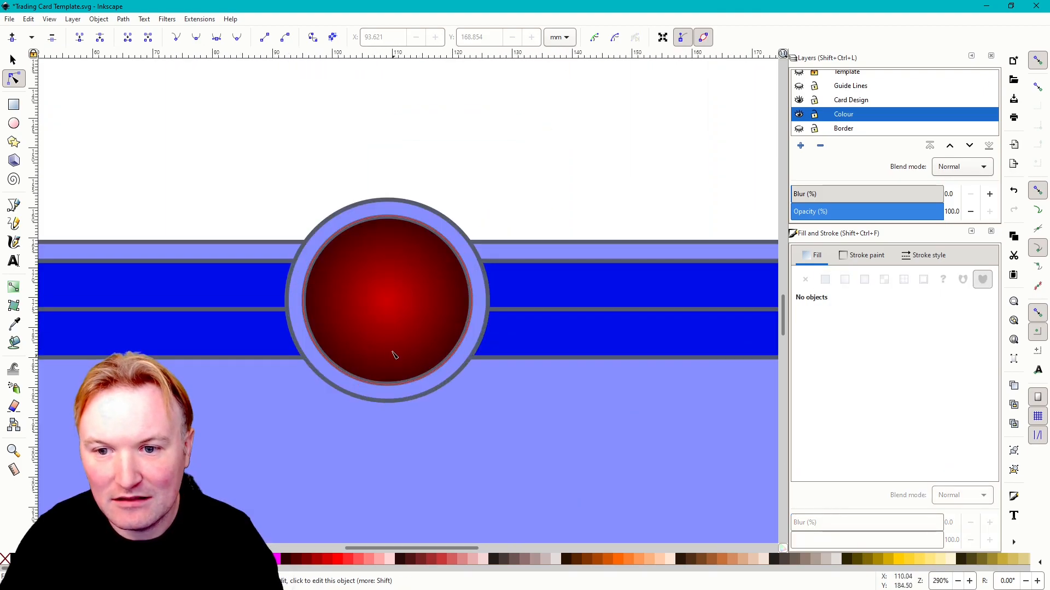
left_click(402, 317)
left_click_drag(392, 302, 421, 275)
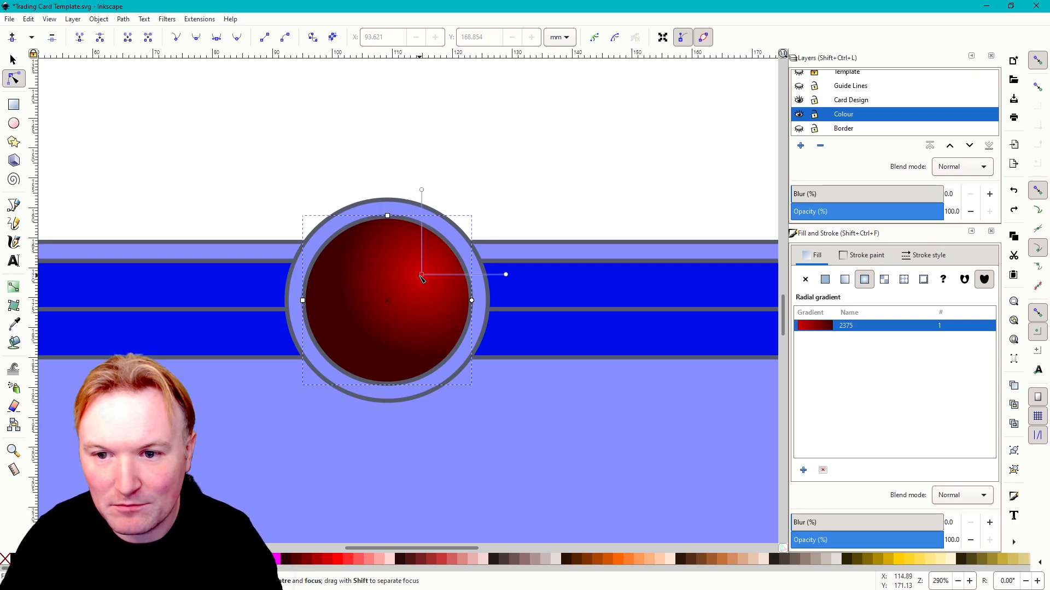
left_click_drag(508, 277, 569, 275)
left_click(575, 187)
scroll(523, 194, "down", 6)
scroll(522, 223, "up", 3)
scroll(534, 255, "down", 1)
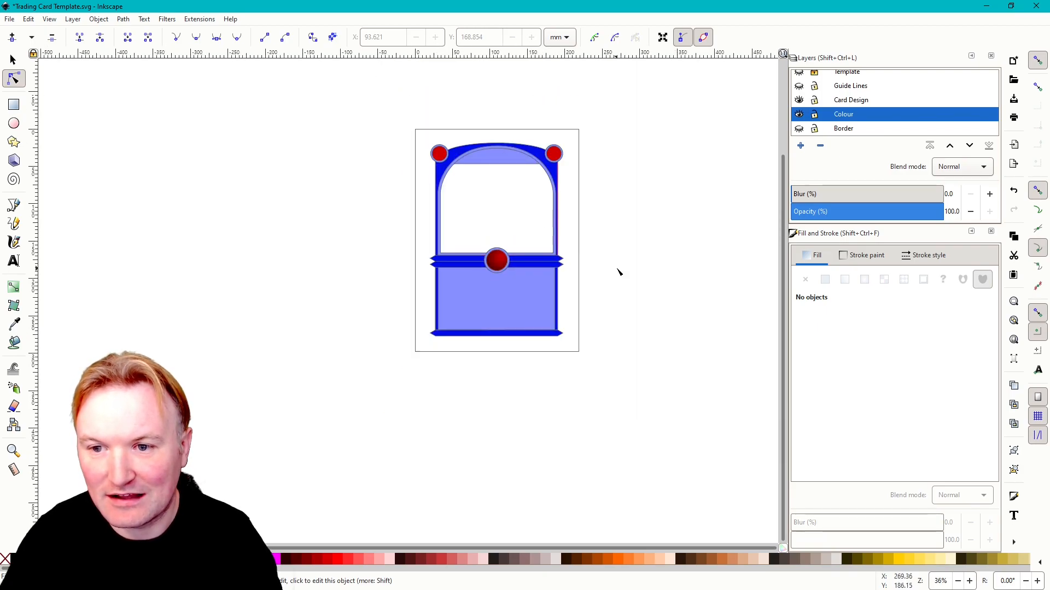
- Fill the right corner's red circle with a radial gradient matching the middle circle's
scroll(492, 251, "up", 2)
scroll(492, 251, "up", 1)
scroll(492, 251, "down", 3)
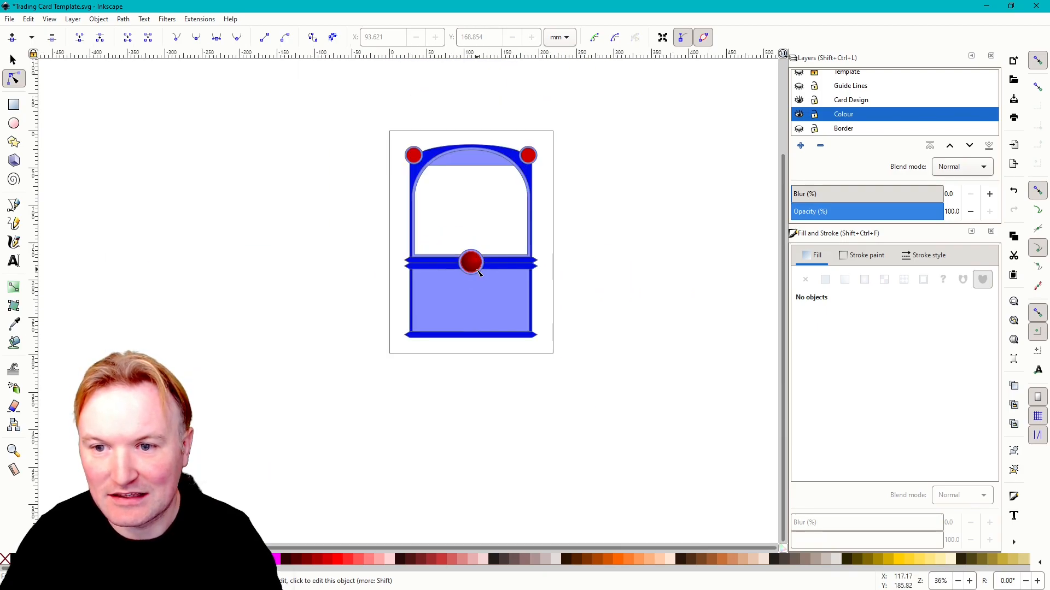
scroll(533, 160, "up", 4)
left_click(533, 160)
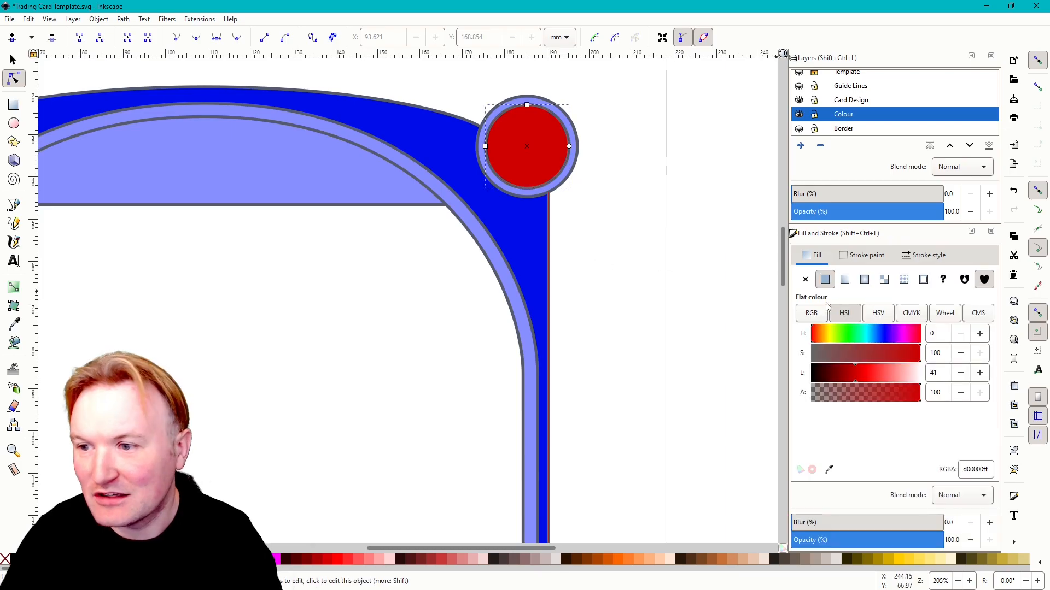
left_click(865, 279)
left_click(819, 337)
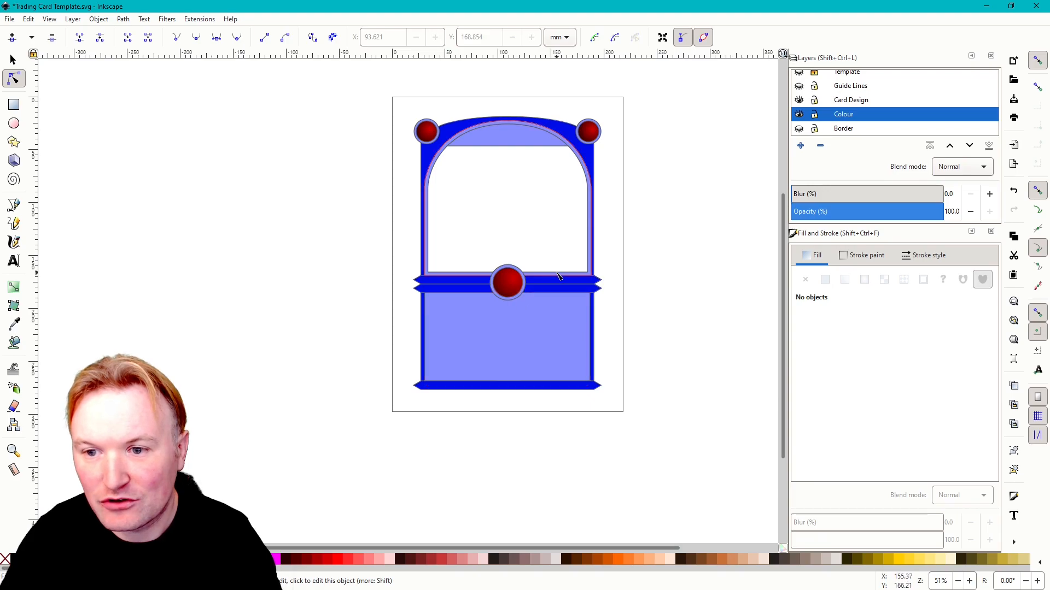
- Add a text frame containing "3" inside the middle circle and set its font size to 40 pt
scroll(560, 273, "up", 2)
scroll(513, 320, "up", 2)
scroll(439, 274, "down", 2)
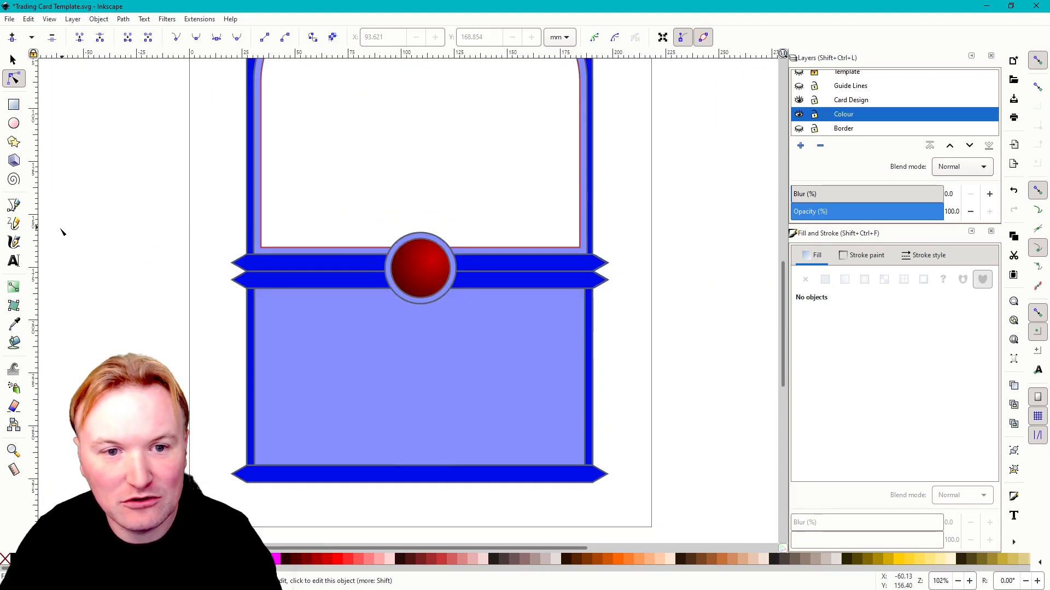
left_click(15, 261)
scroll(410, 265, "up", 4)
left_click_drag(400, 243, 512, 383)
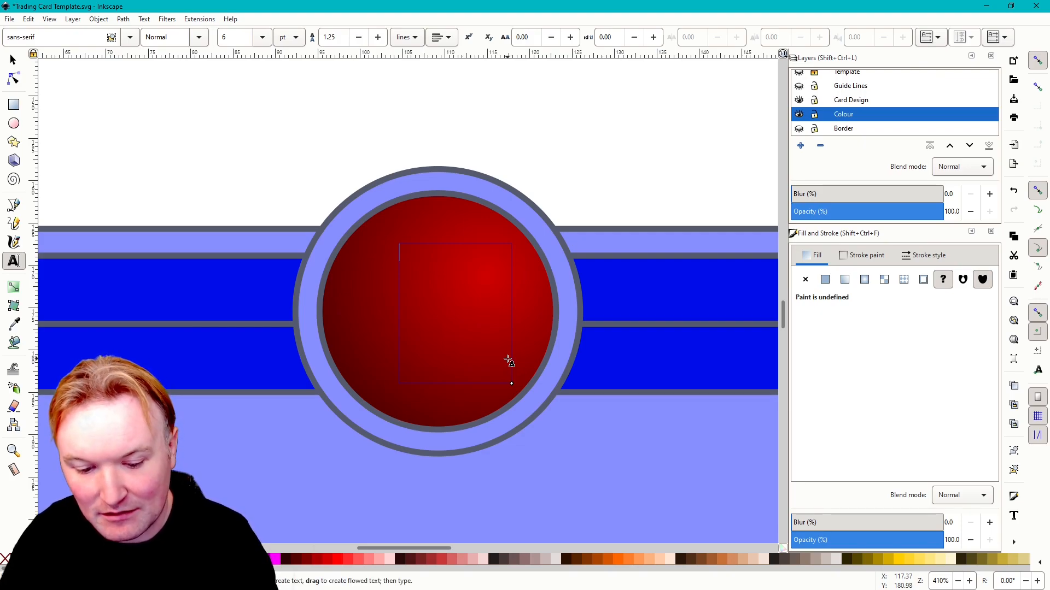
type("3")
left_click_drag(410, 257, 397, 256)
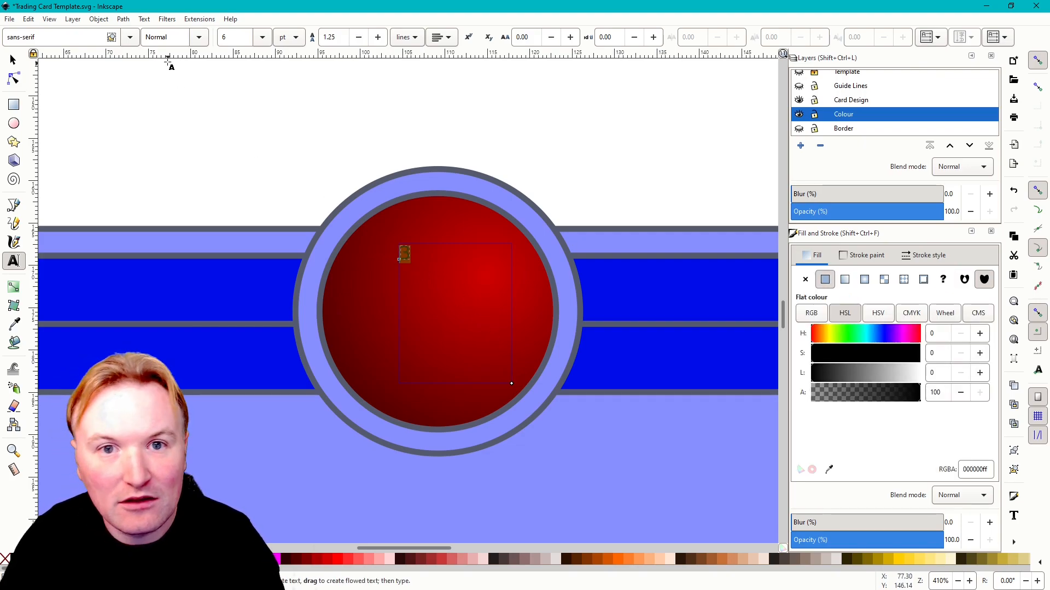
left_click(262, 37)
left_click(257, 306)
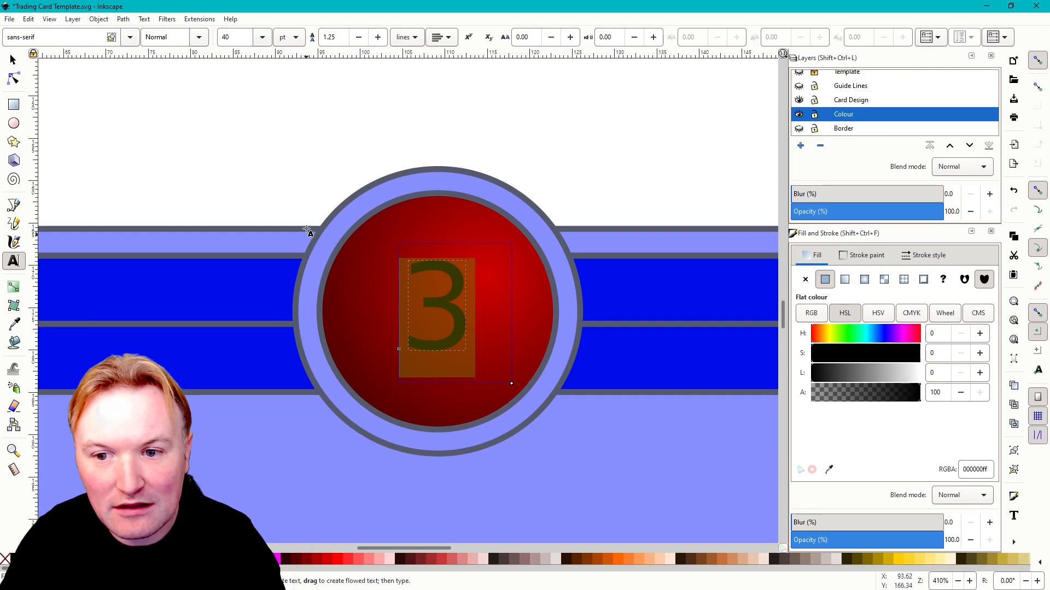
- Colour the 3 white and set its font to Georgia
left_click(920, 376)
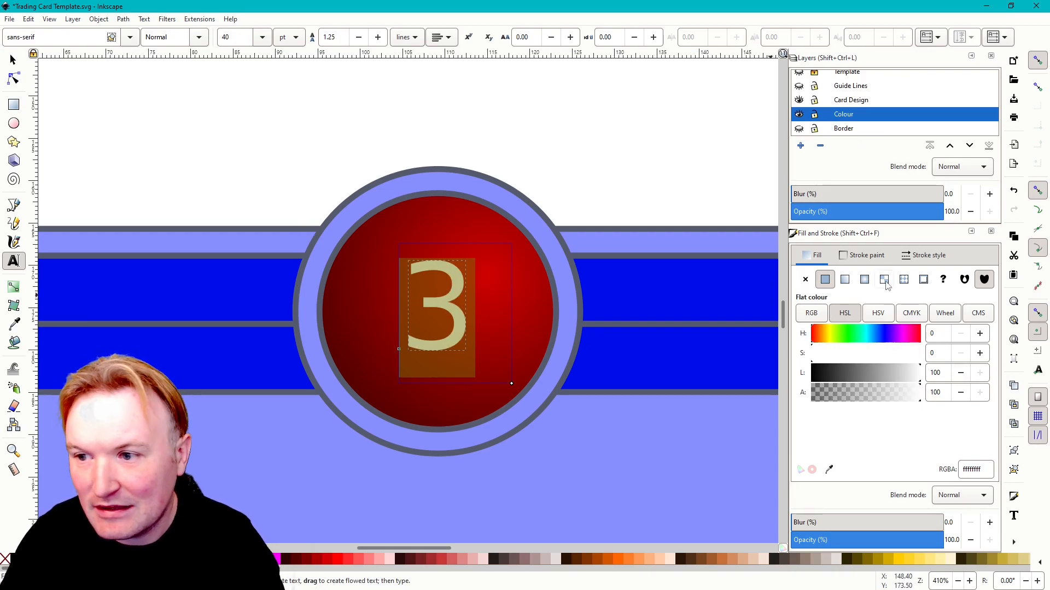
left_click(130, 37)
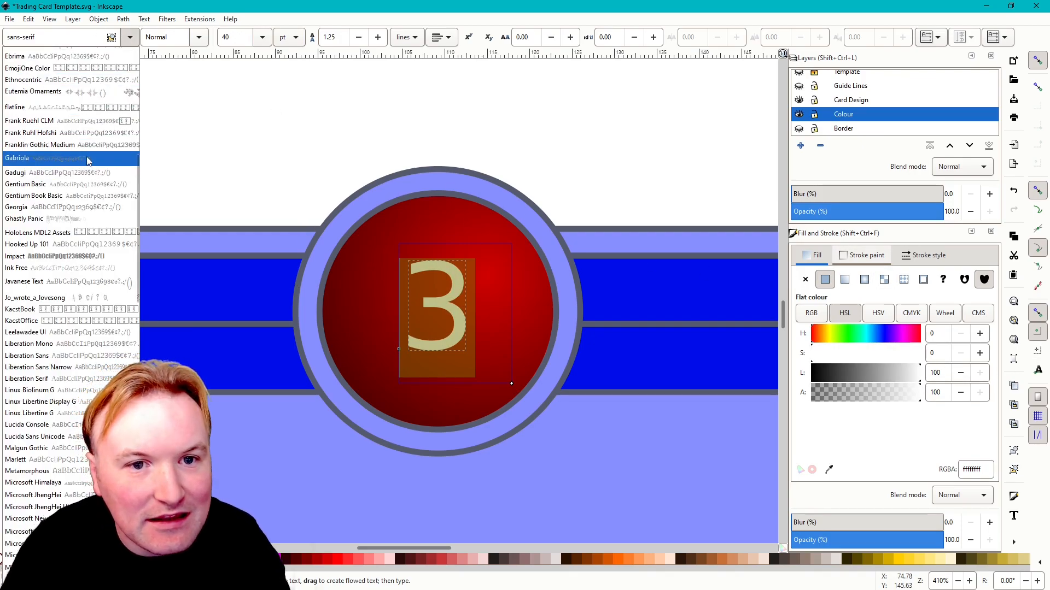
left_click(79, 207)
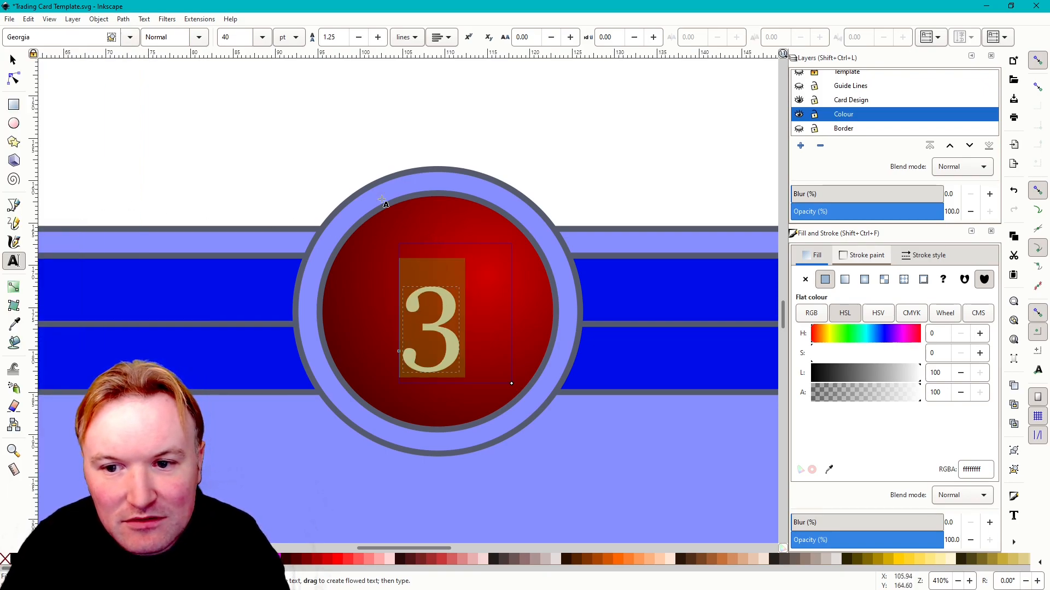
- Enlarge the 3 to about 11.4 × 17.5 mm, move it to the middle of the red circle and open the Align and Distribute options
left_click(14, 59)
left_click_drag(487, 396, 487, 386)
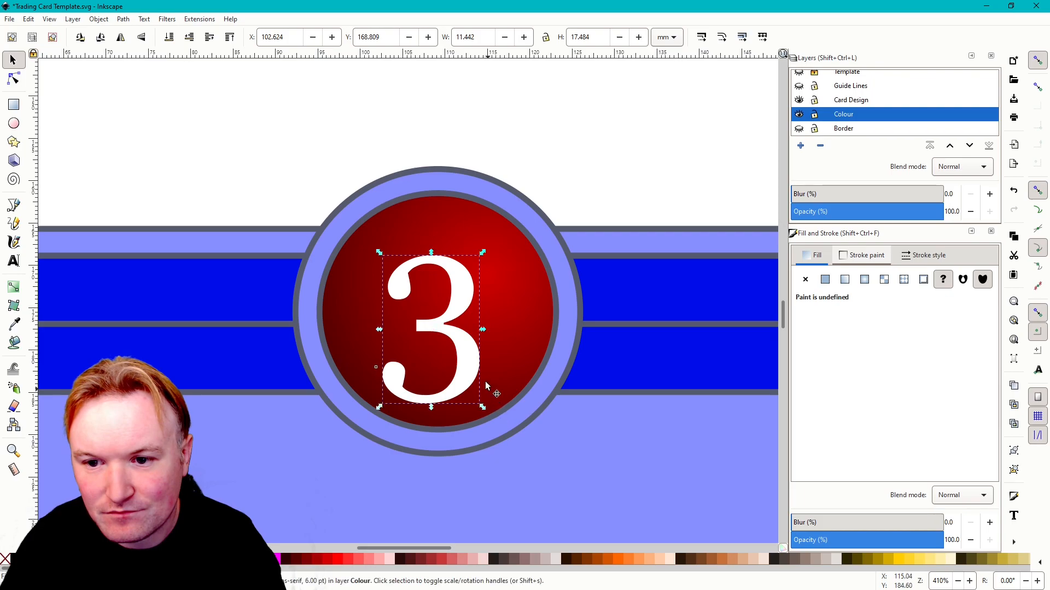
mouse_move(480, 336)
left_mouse_down()
mouse_move(477, 327)
mouse_move(488, 334)
left_mouse_up()
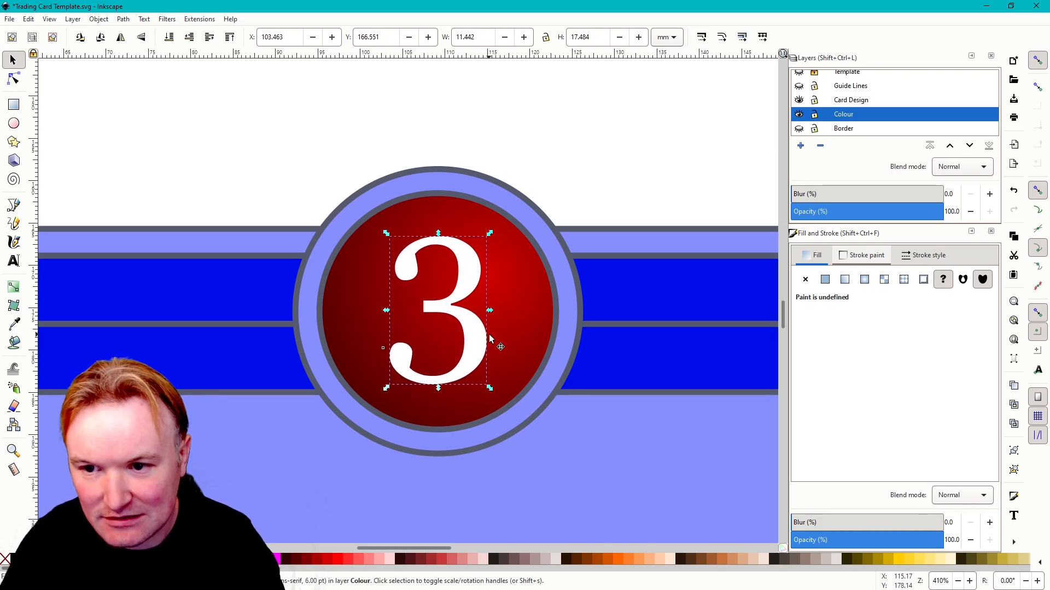
key("shift+ctrl+a")
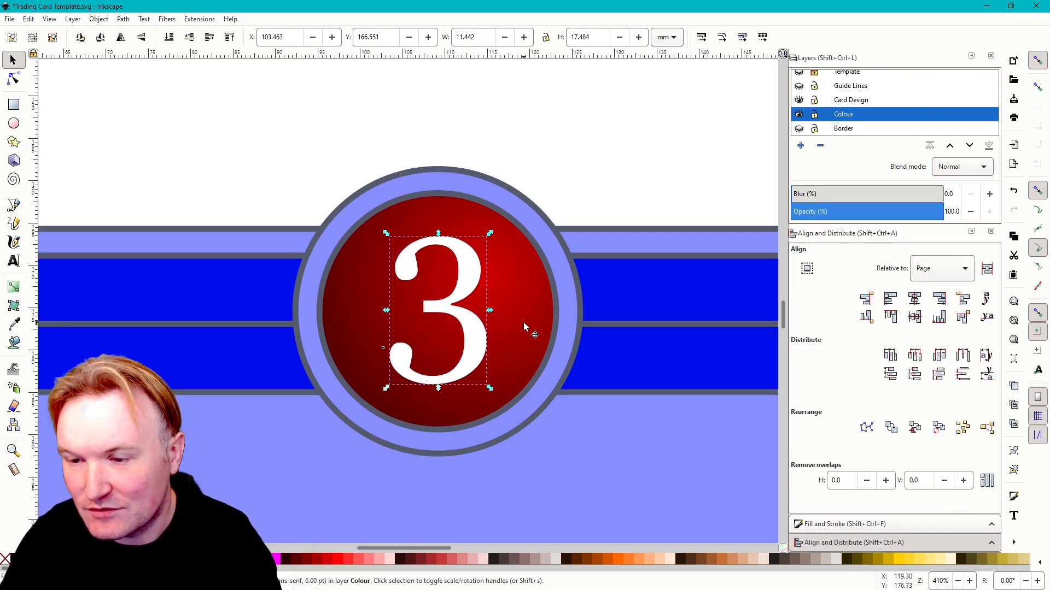
- Centre the 3 on the red circle both horizontally and vertically, aligning relative to the biggest object
left_click(522, 310)
left_click(472, 281, "shift")
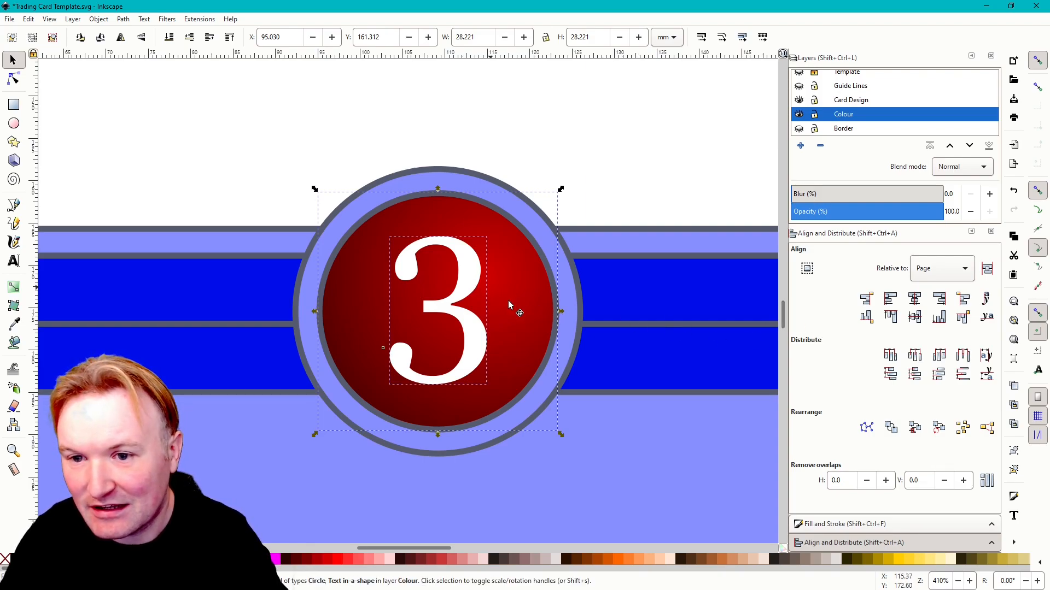
left_click(943, 275)
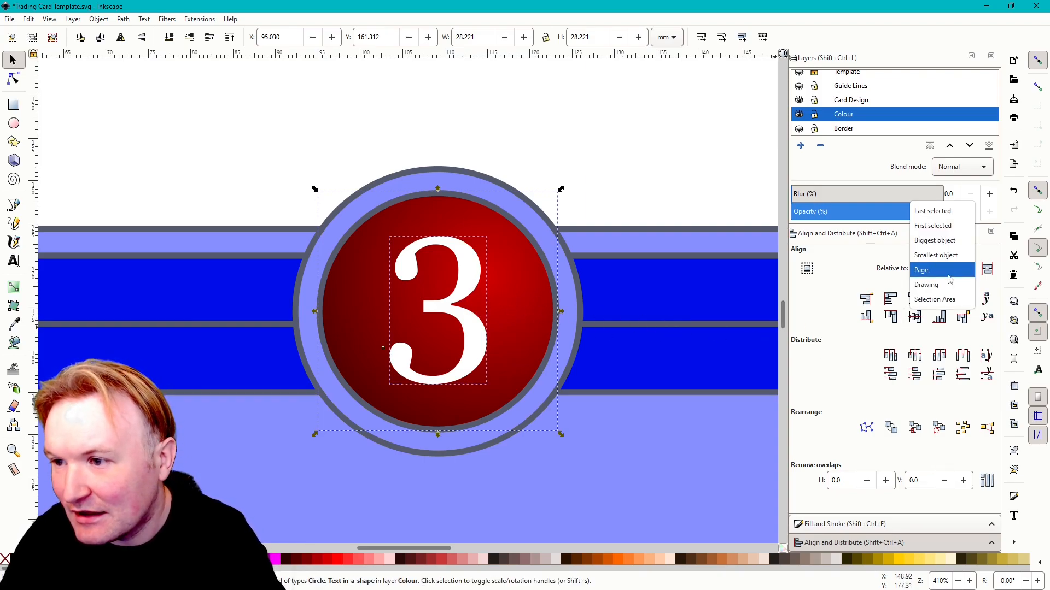
left_click(934, 240)
left_click(915, 299)
left_click(915, 317)
left_click(641, 172)
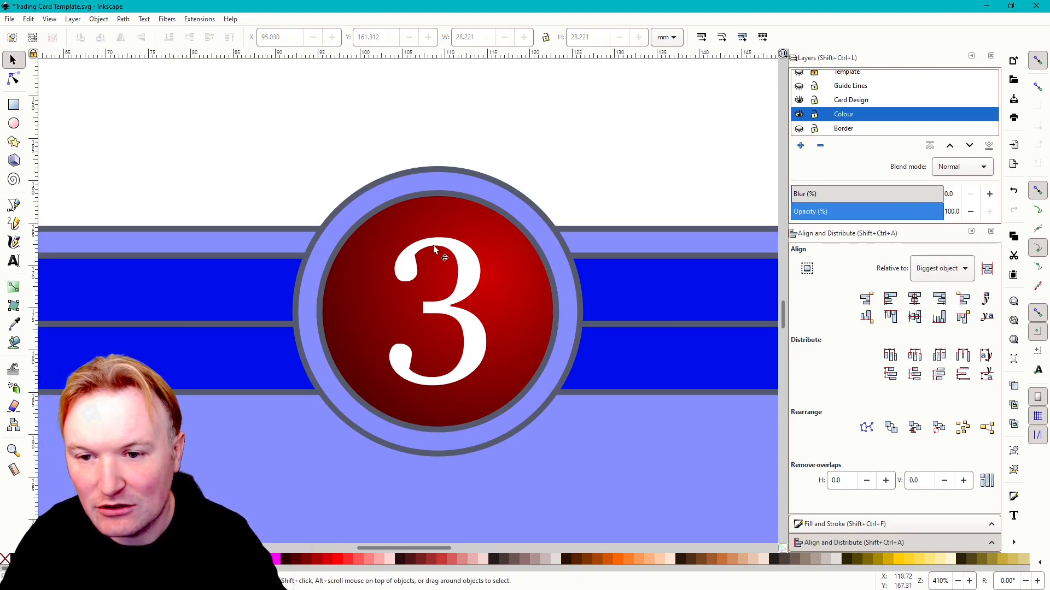
key("5")
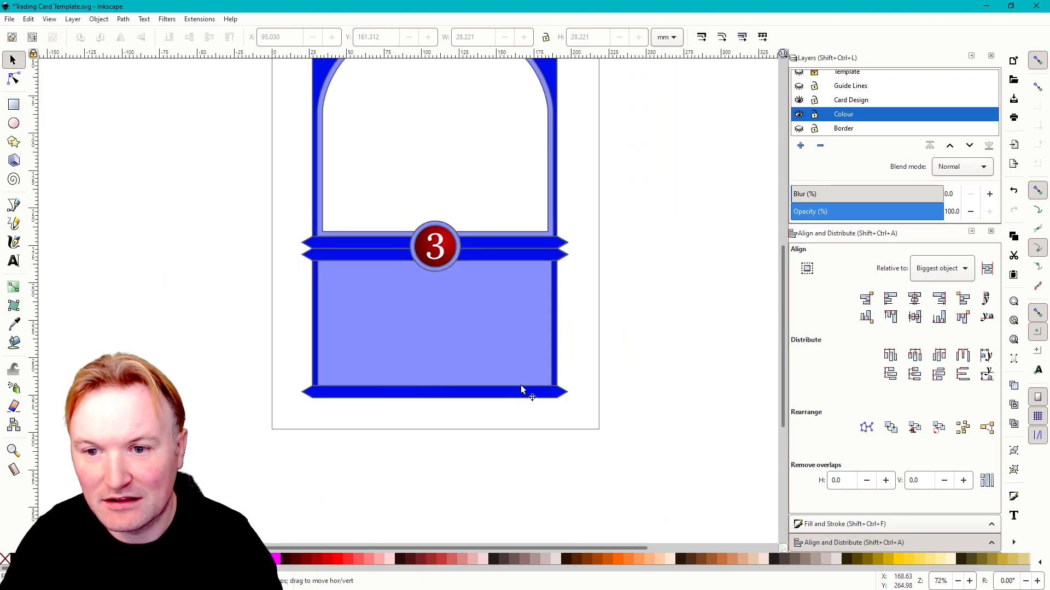
- Place a white copy of the 3 behind the original and blur it 16.4% to create a glow
scroll(492, 328, "up", 3)
left_click(501, 327)
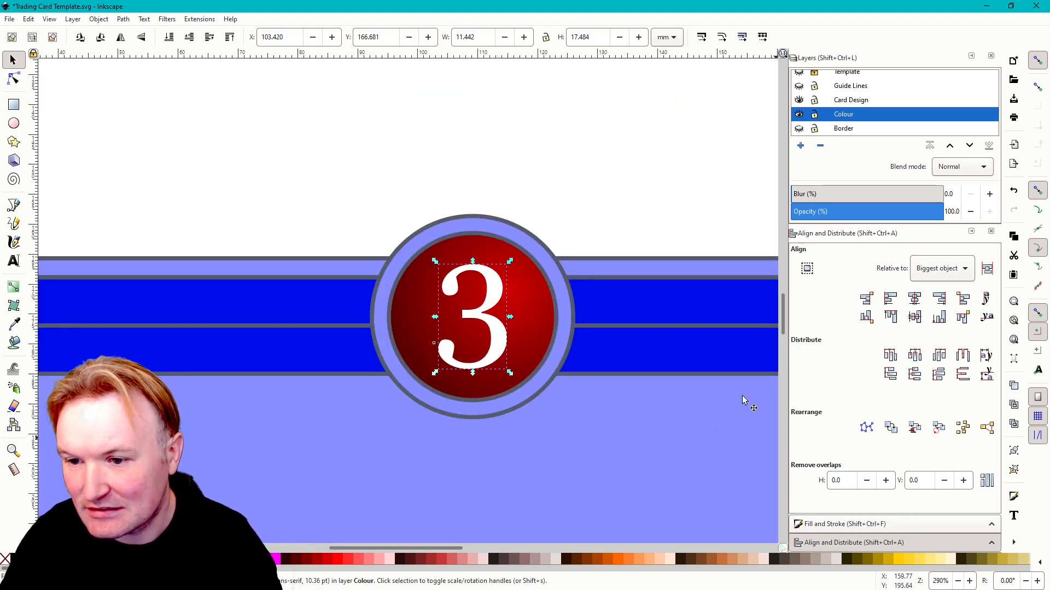
scroll(425, 328, "up", 2)
left_click(990, 233)
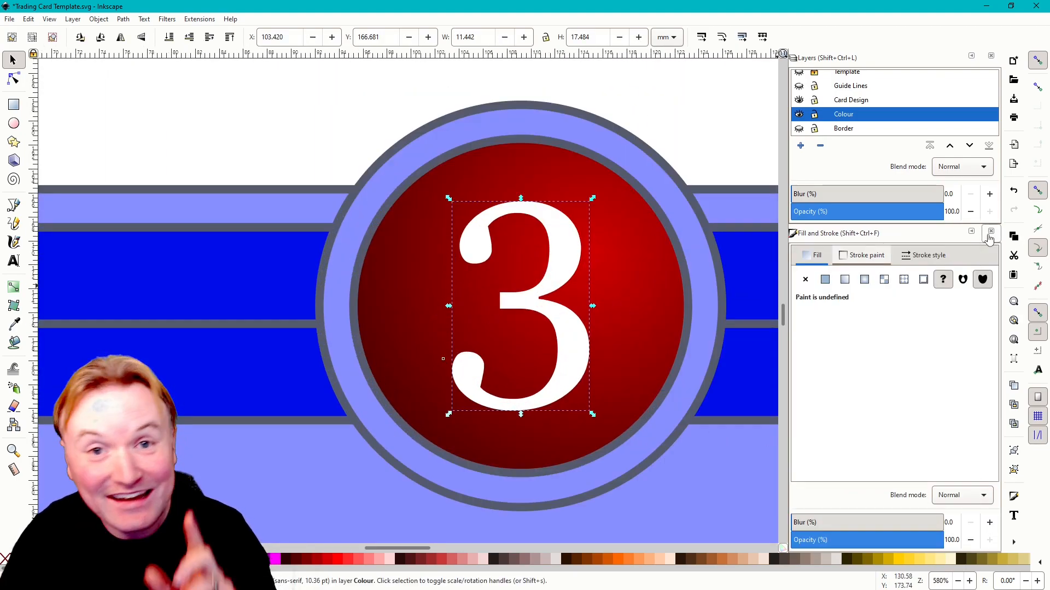
mouse_move(809, 525)
left_mouse_down()
mouse_move(832, 526)
mouse_move(787, 517)
left_mouse_up()
scroll(464, 233, "down", 2)
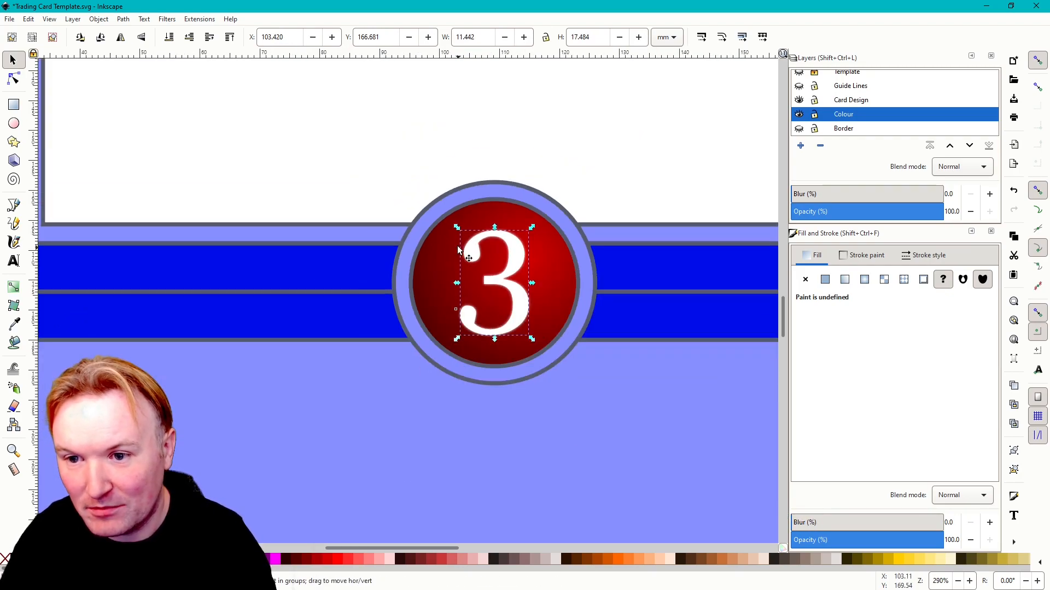
left_click(539, 171)
scroll(492, 218, "down", 4)
scroll(486, 202, "up", 4)
scroll(473, 300, "up", 3)
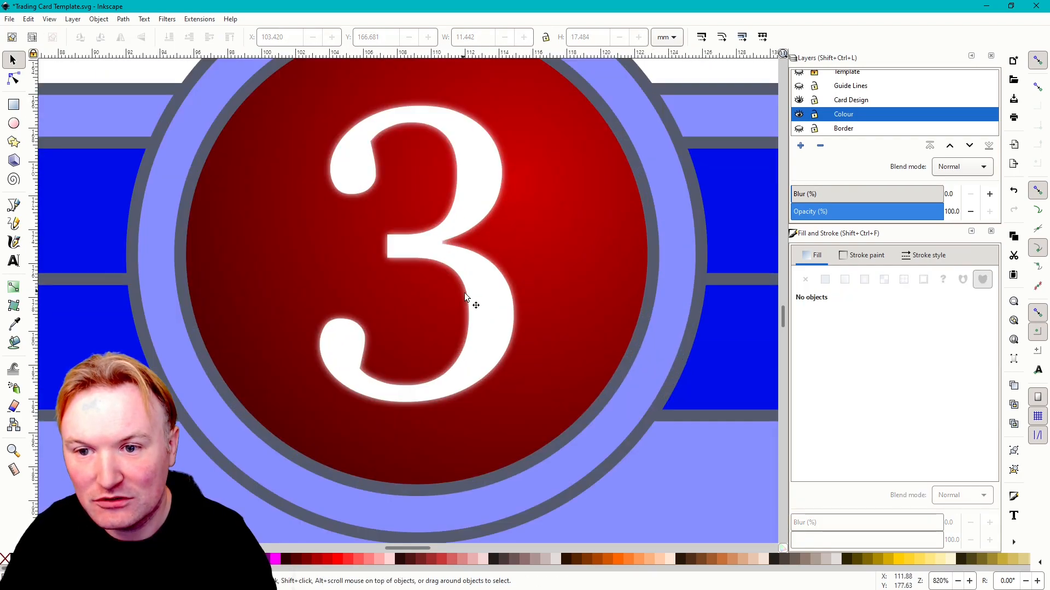
scroll(485, 312, "down", 4)
scroll(487, 305, "up", 2)
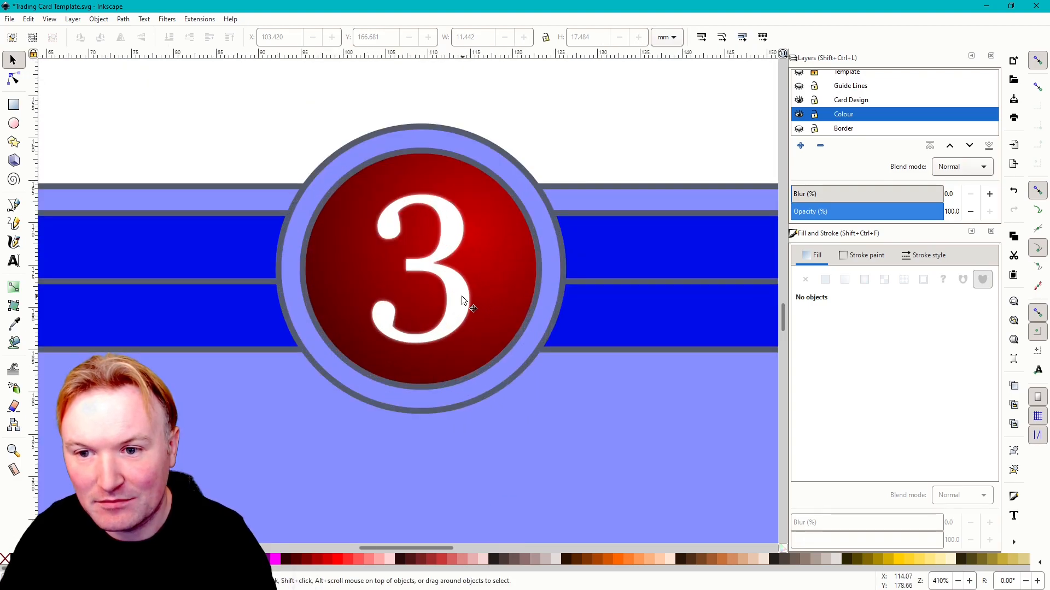
- Try moving the blurred copy from behind the 3 out of the circle, and undo the move
left_click(461, 296)
scroll(453, 298, "up", 1)
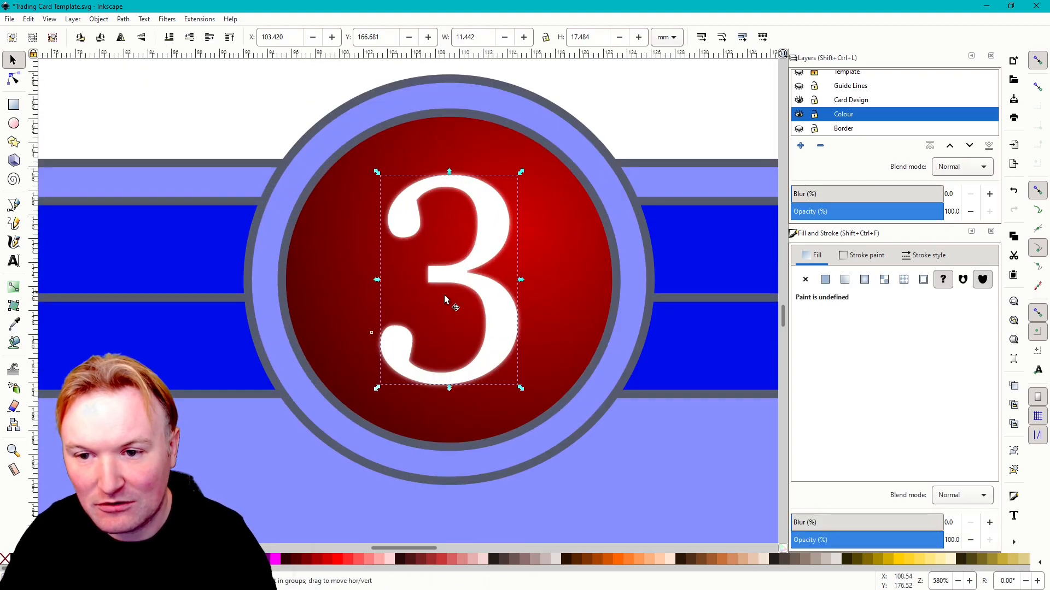
left_click(507, 317, "alt")
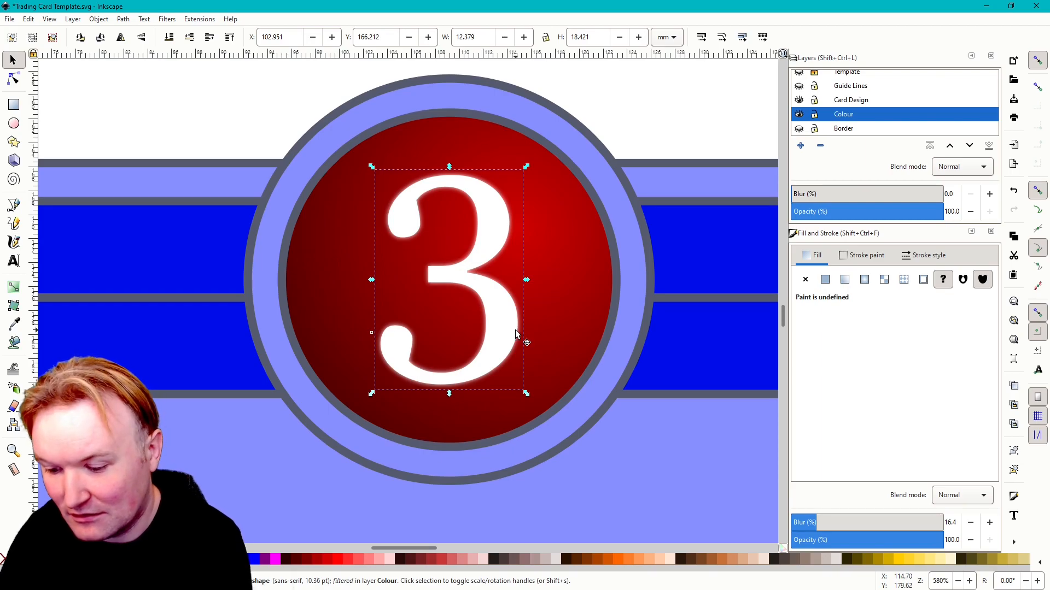
left_click_drag(509, 324, 756, 415)
scroll(757, 274, "down", 2)
scroll(350, 275, "up", 1)
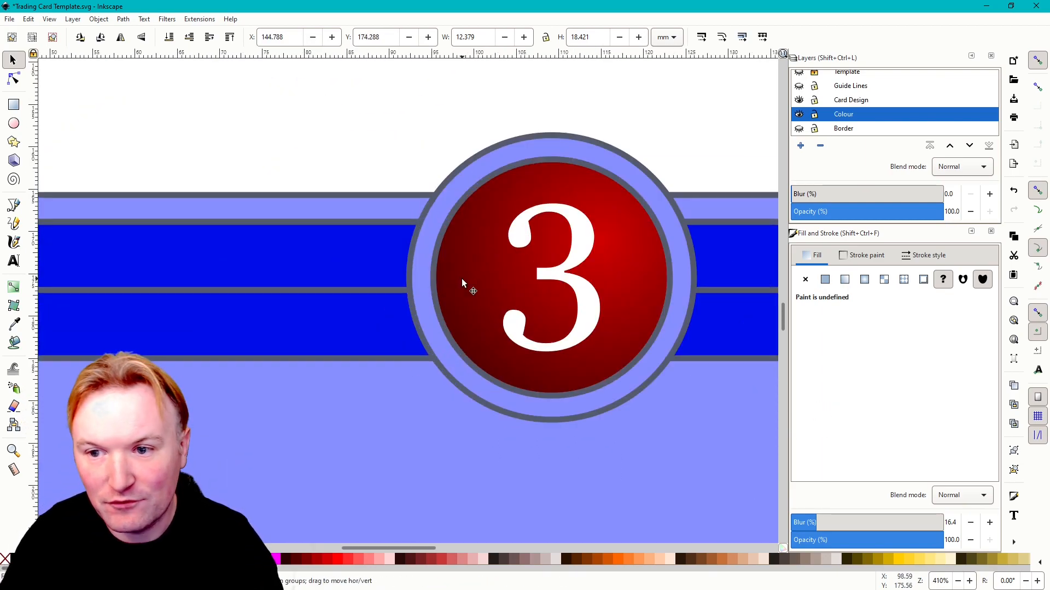
scroll(602, 306, "down", 1)
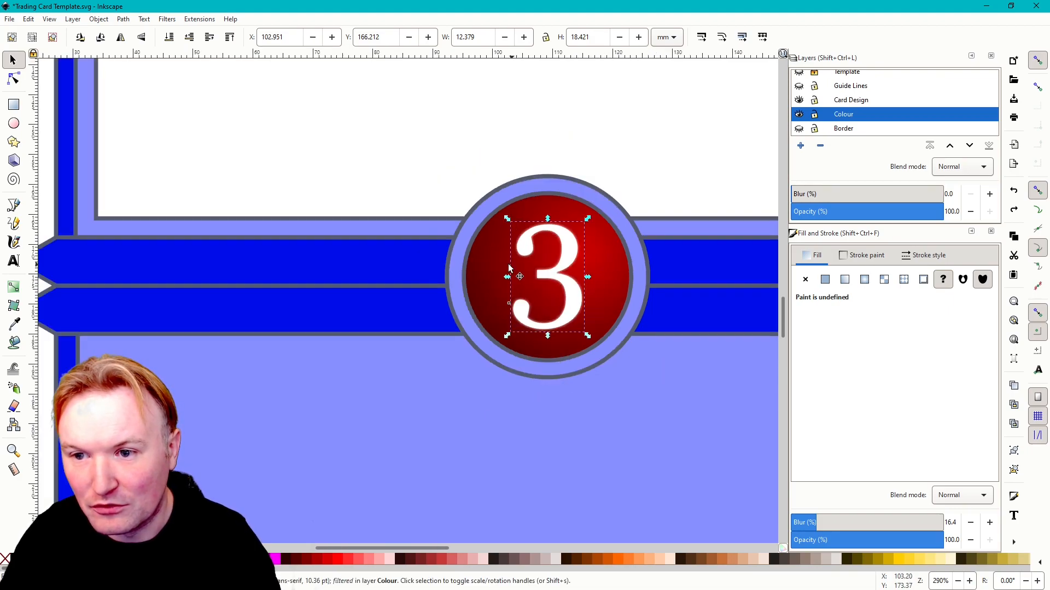
scroll(593, 288, "up", 1)
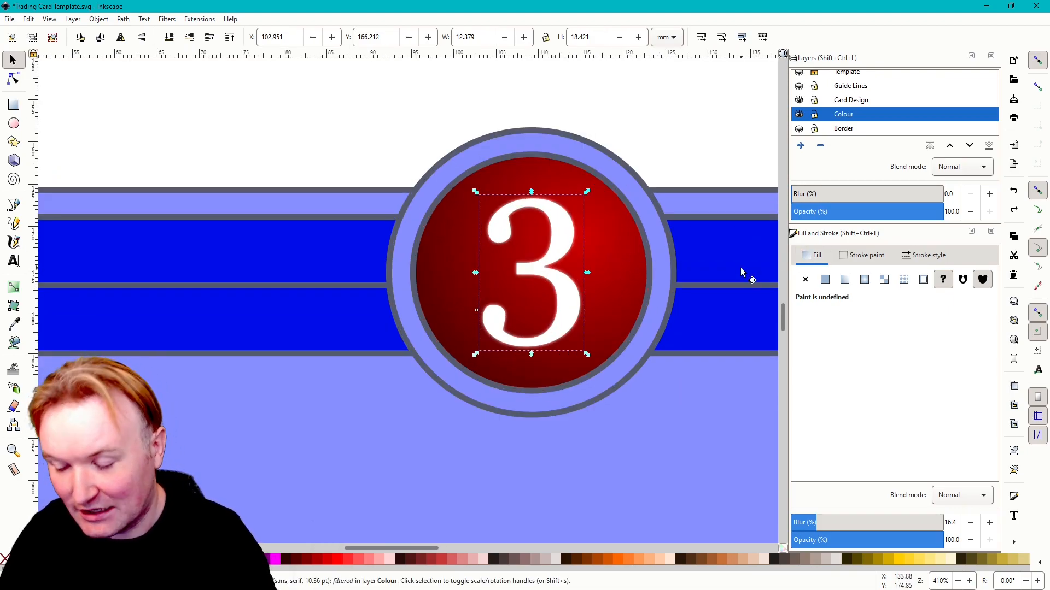
- Give the front 3 a flat black fill, leaving the blurred white copy behind it
left_click(576, 307)
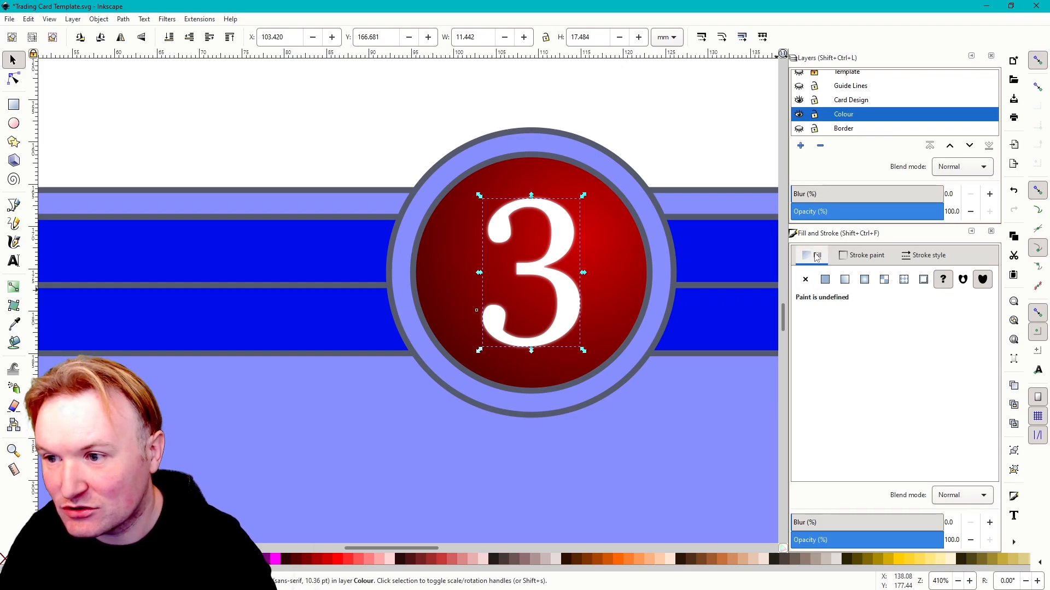
left_click(825, 280)
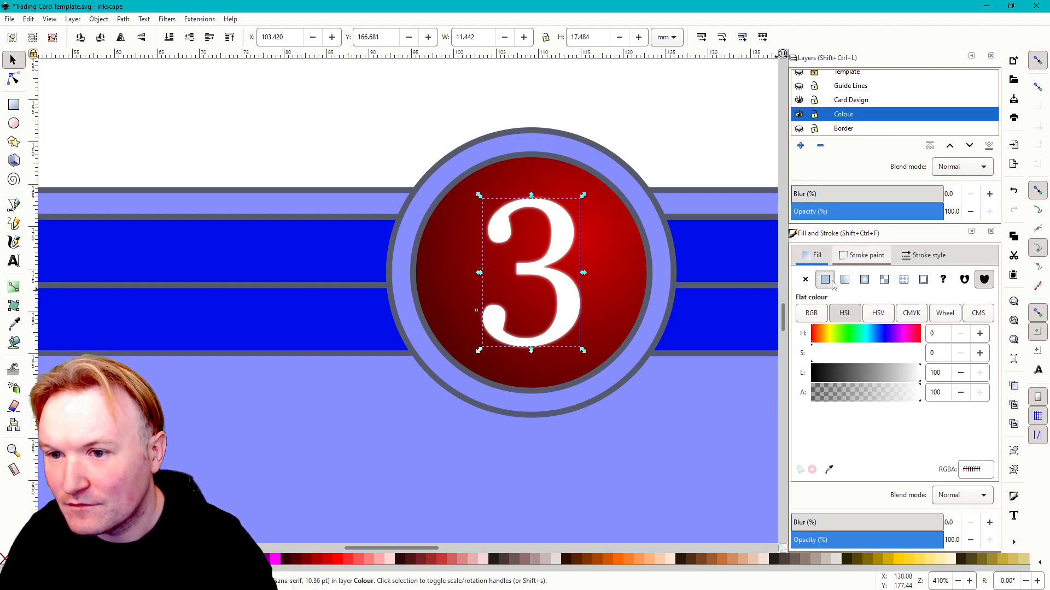
left_click_drag(852, 373, 796, 370)
scroll(332, 214, "down", 2)
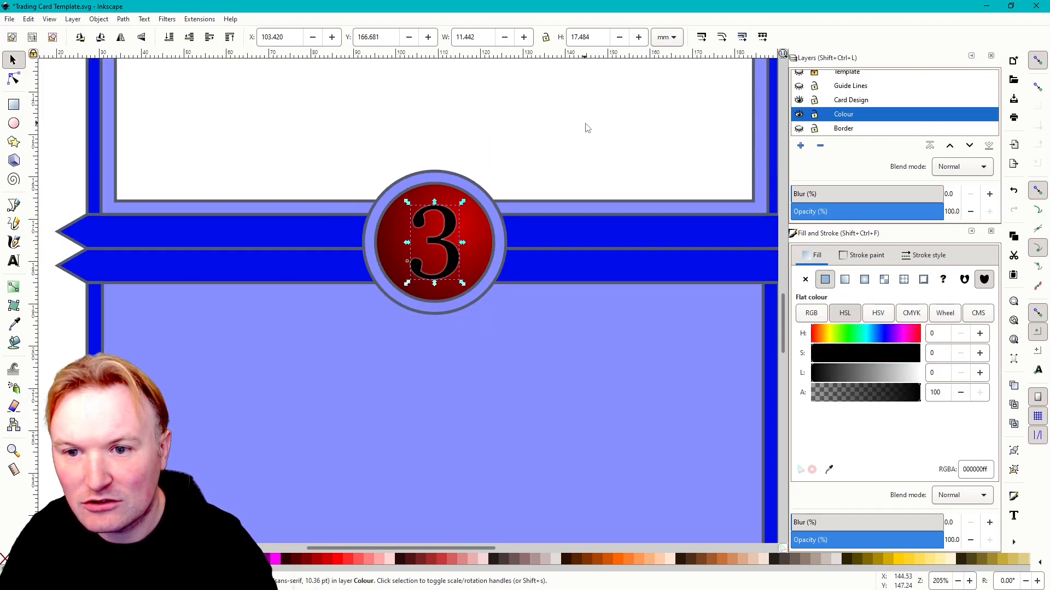
left_click(585, 124)
scroll(515, 198, "down", 2)
scroll(491, 267, "up", 7)
scroll(552, 268, "down", 3)
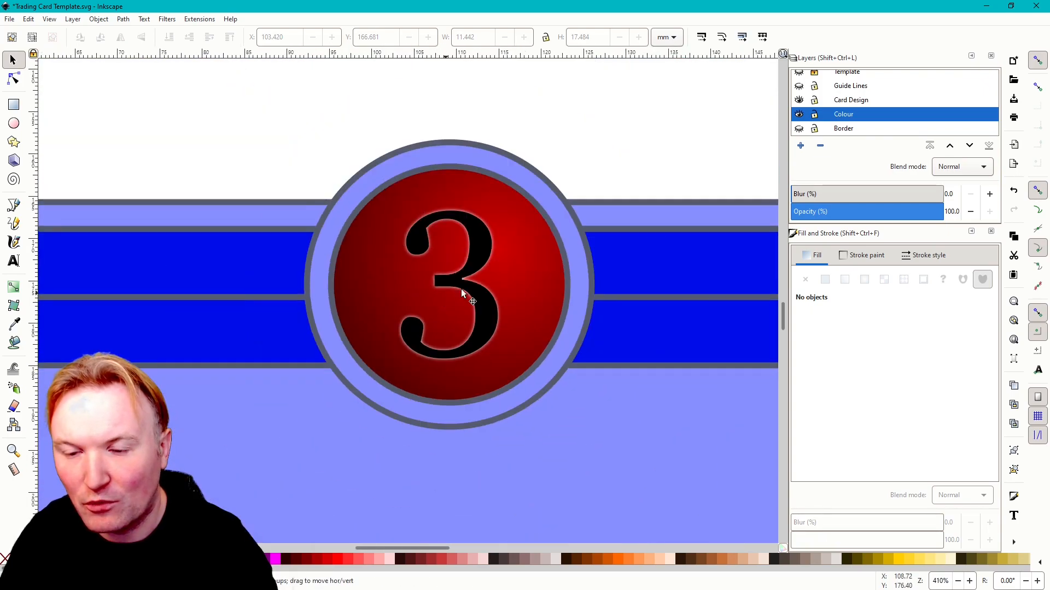
- Change the front 3's flat fill to bright green, 0eff3aff
left_click(491, 303)
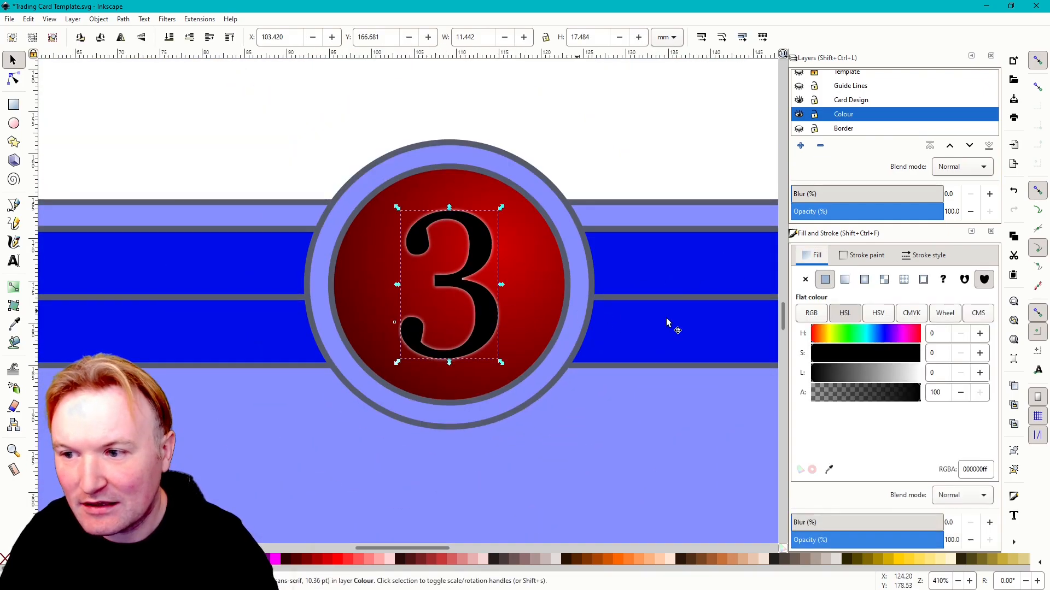
left_click_drag(860, 352, 868, 374)
scroll(535, 297, "down", 3)
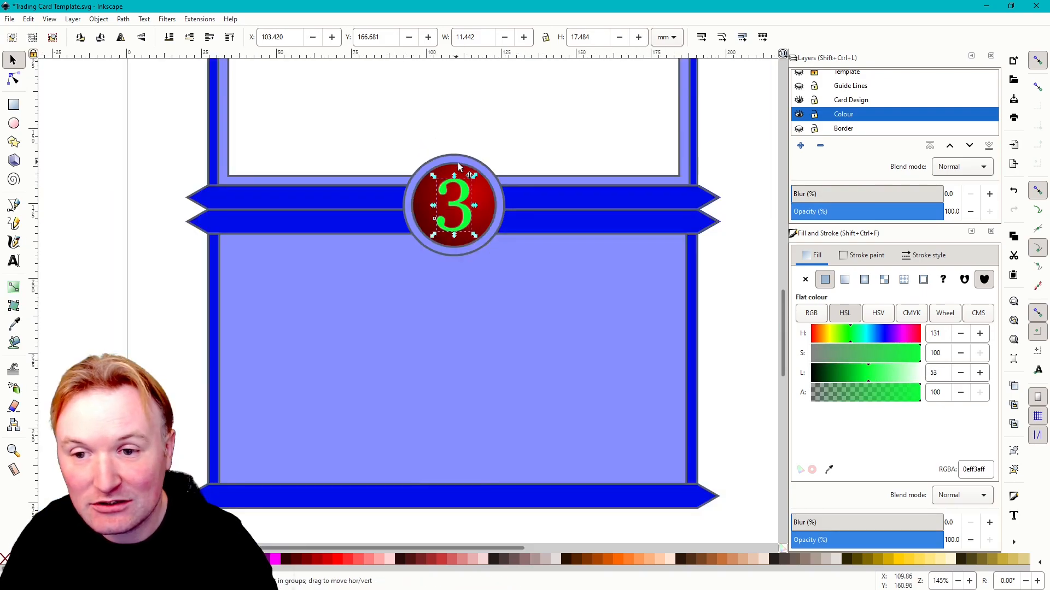
scroll(502, 234, "down", 1)
left_click(485, 187)
scroll(483, 187, "down", 3)
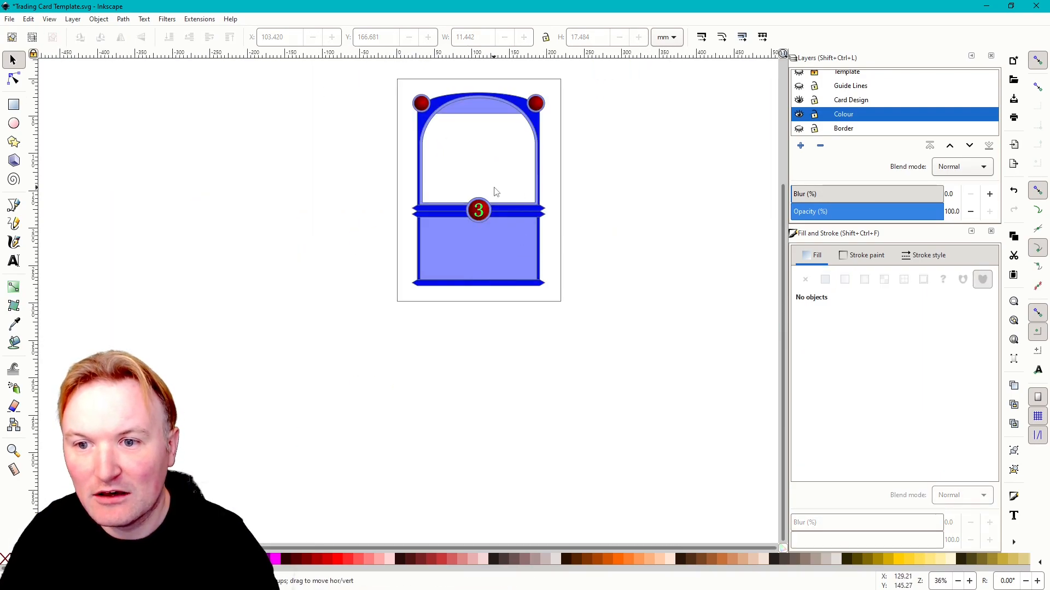
scroll(485, 208, "up", 3)
scroll(503, 235, "down", 4)
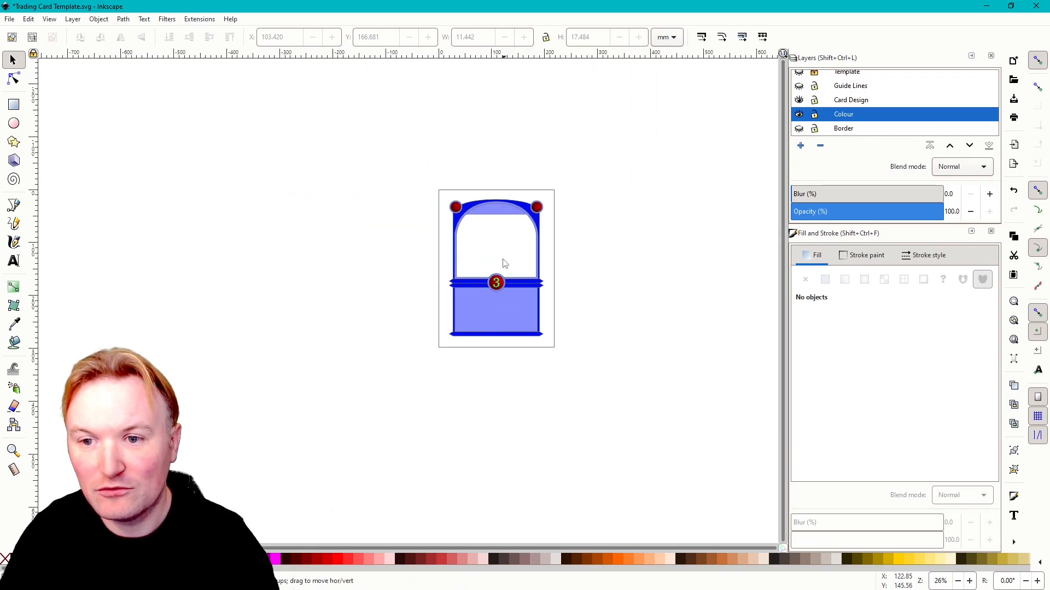
scroll(503, 267, "up", 2)
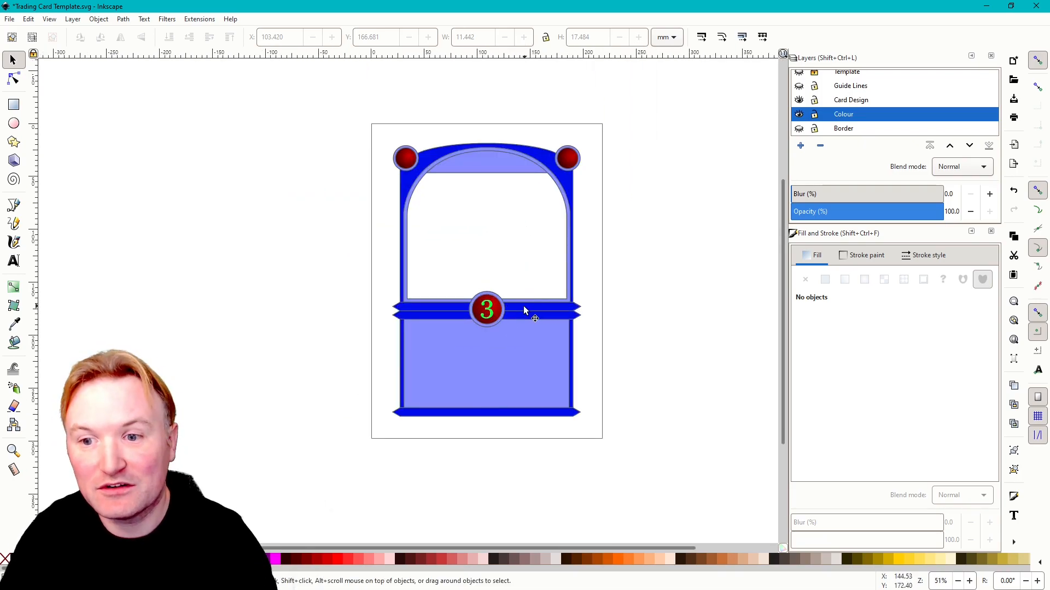
- Place glowing white 3s in the middle and both corner circles on a separate, hidden Number layer
left_click(484, 307)
scroll(480, 301, "up", 3)
key("ctrl+shift+a")
scroll(505, 295, "down", 4)
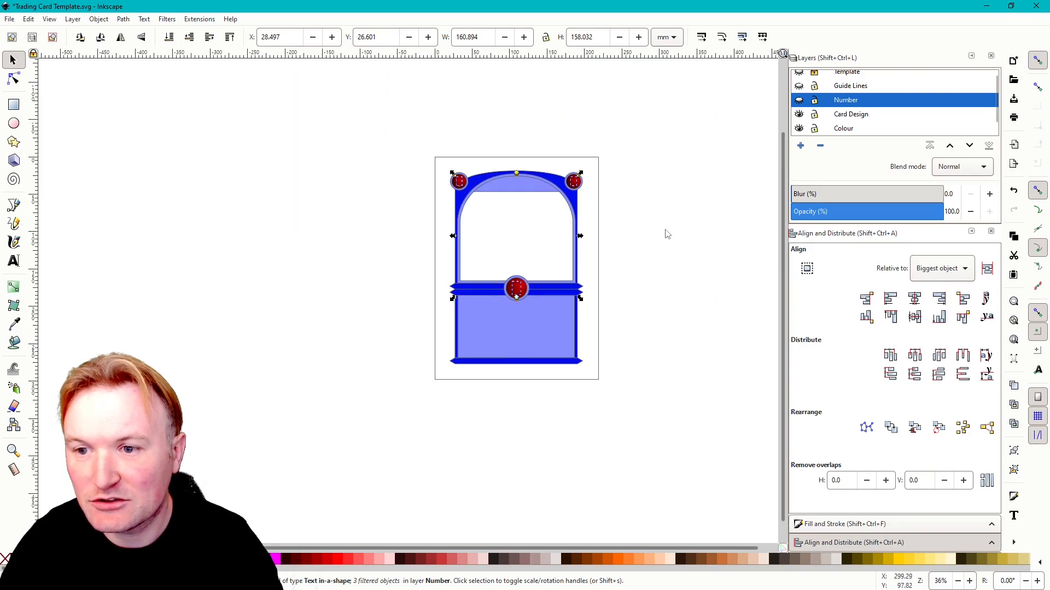
left_click(678, 234)
scroll(496, 308, "up", 2)
scroll(438, 289, "down", 3)
scroll(519, 229, "up", 2)
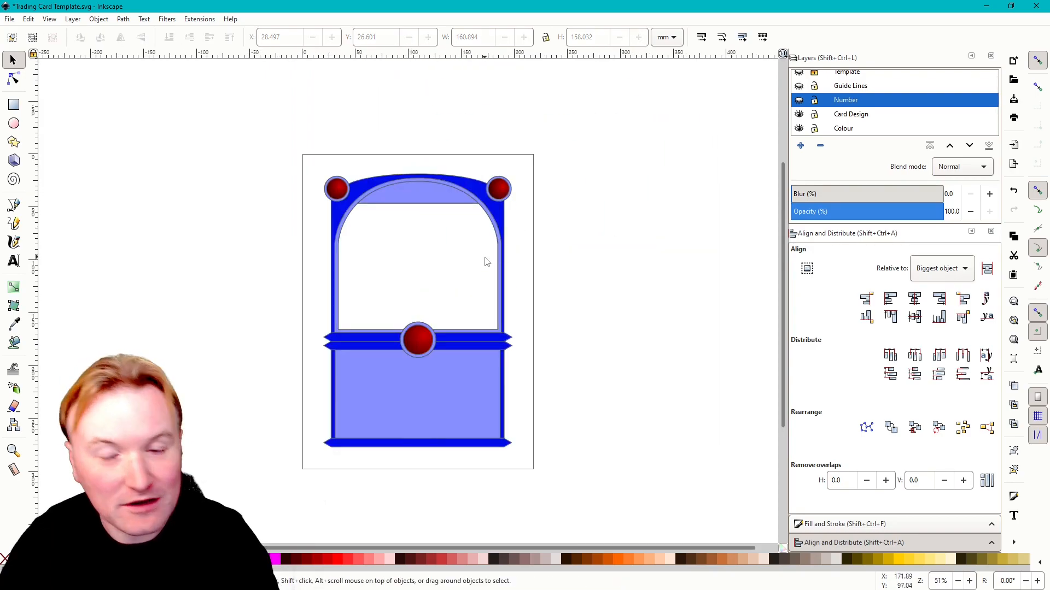
- Show the Number layer to check the 3s in all circles, and hide it again
left_click(800, 100)
left_click(799, 100)
left_click(800, 100)
scroll(337, 265, "up", 2)
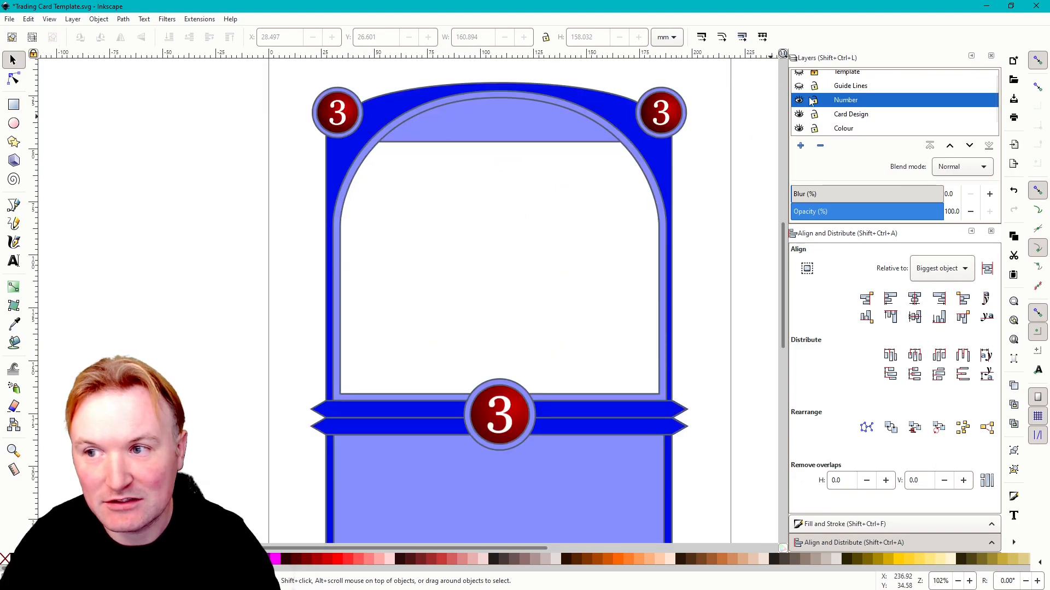
left_click(799, 100)
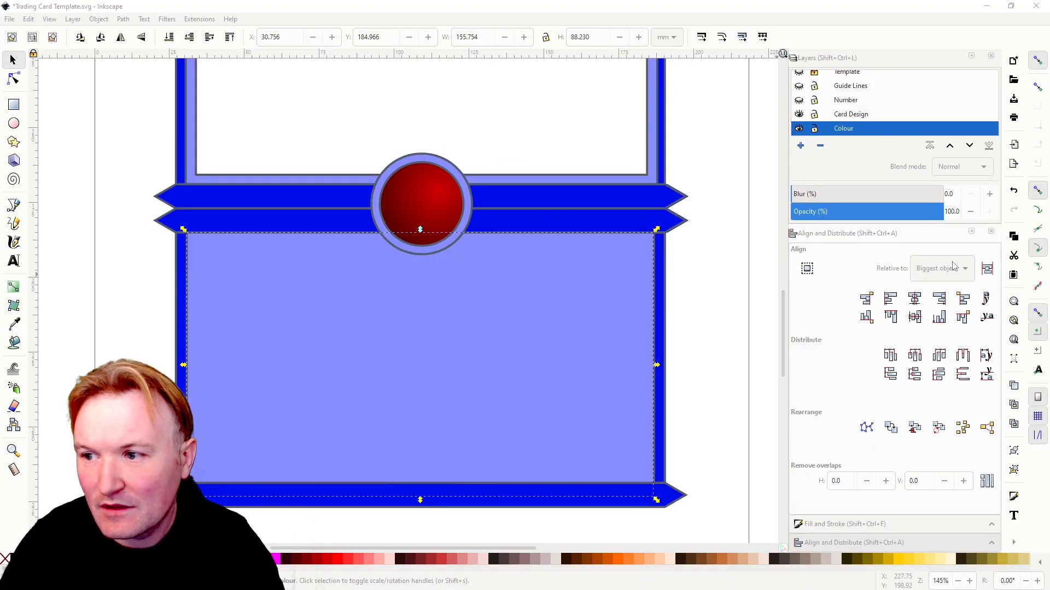
- Fill the card's lower text panel with a flat pale beige of hue 60, saturation 14 and lightness 87
left_click(990, 233)
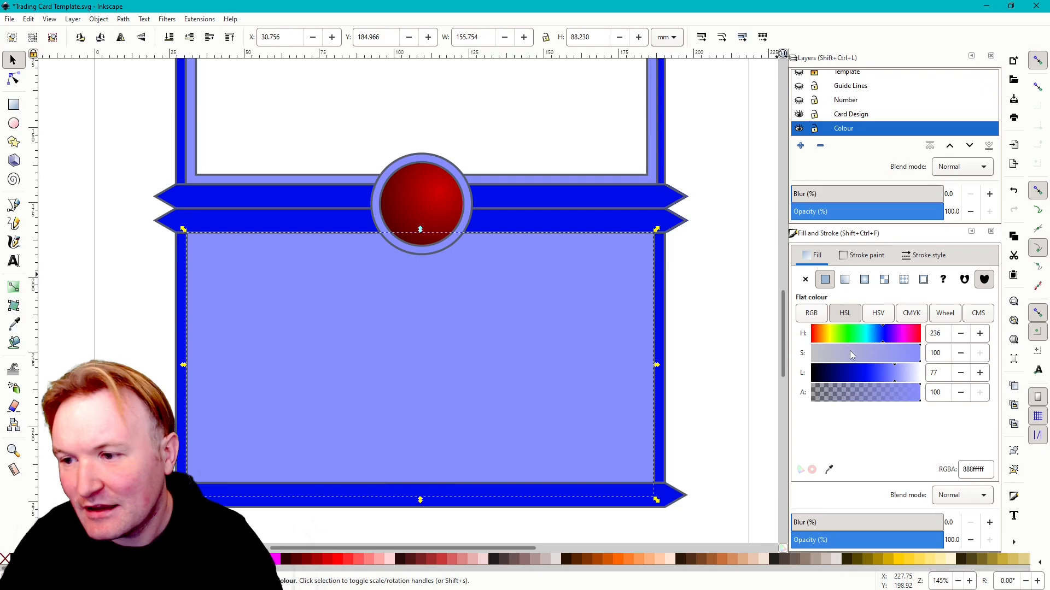
left_click(828, 341)
left_click(906, 372)
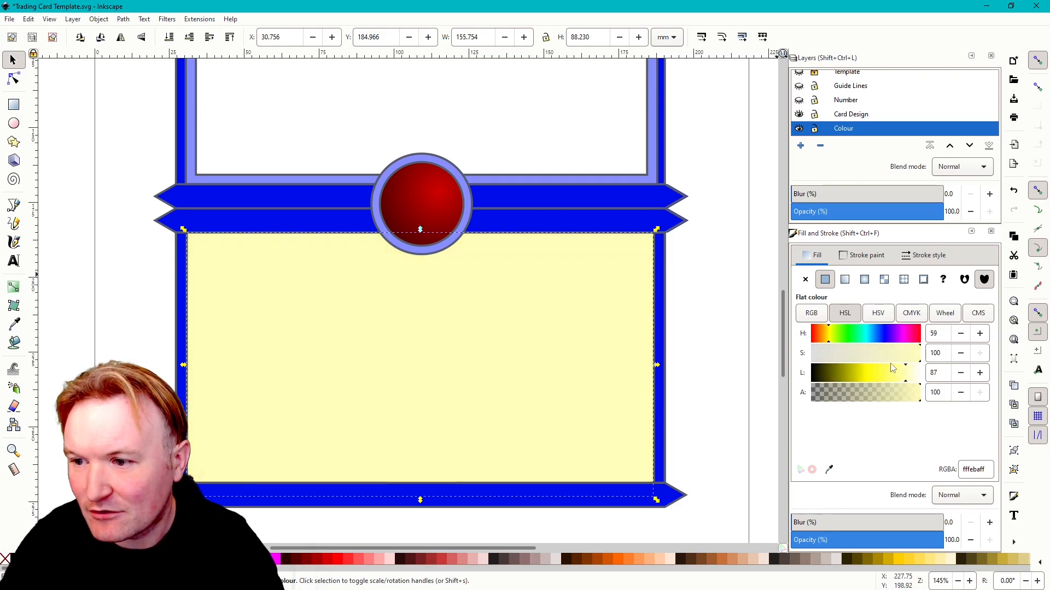
left_click(824, 355)
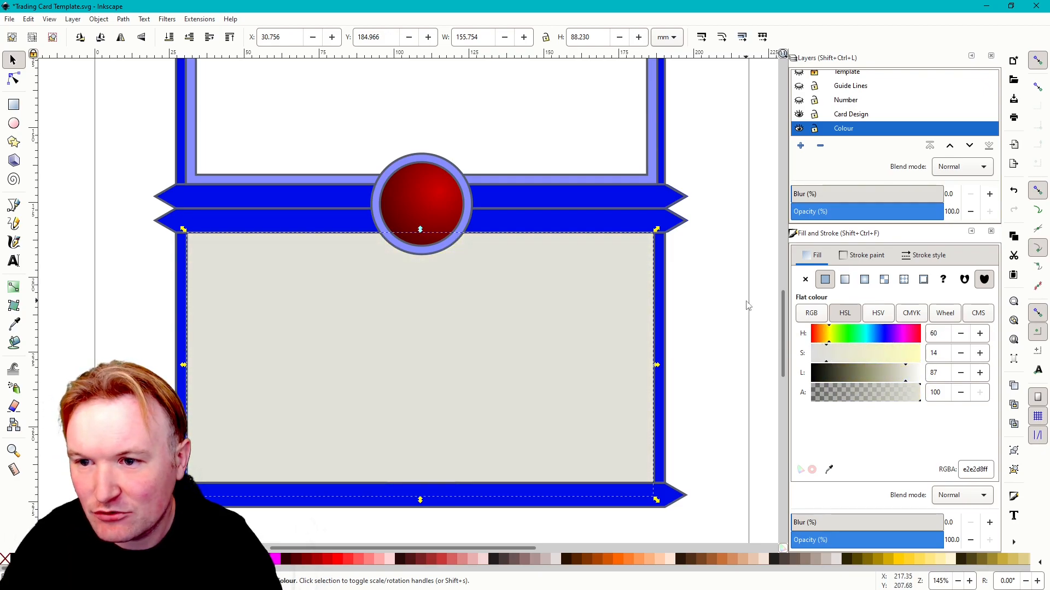
left_click(746, 301)
scroll(464, 233, "down", 2)
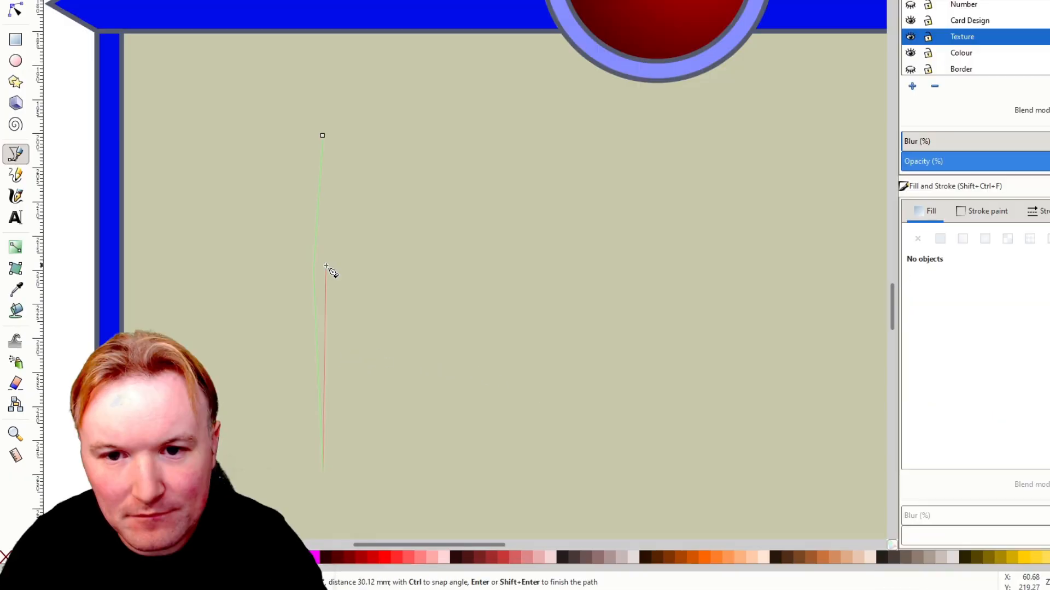
- Draw a thin vertical spike on the panel in the Texture layer, with a flat dark olive fill and no stroke
left_click(327, 263)
left_click(323, 136)
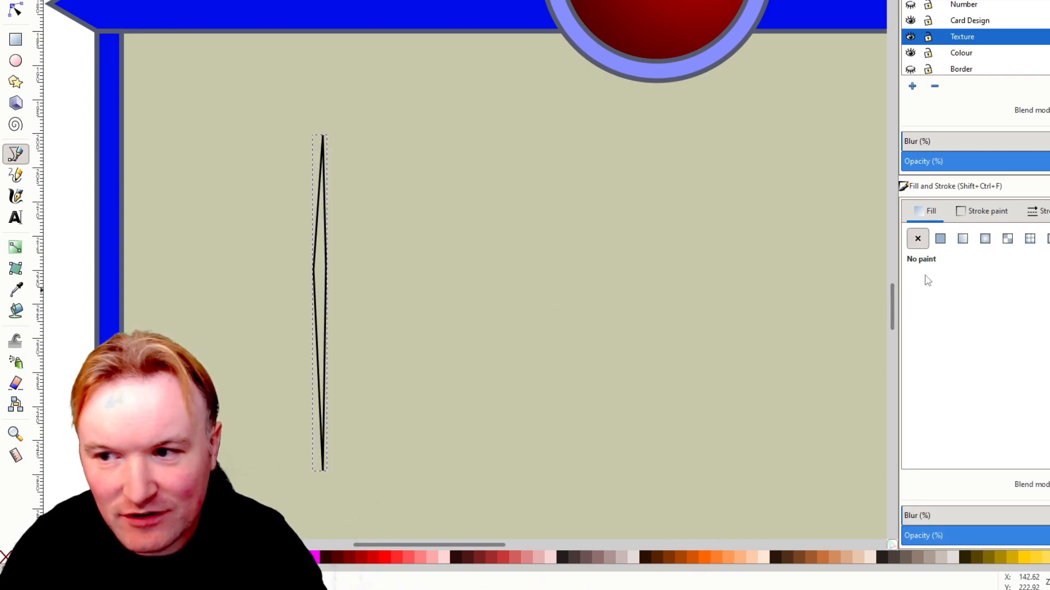
left_click(983, 211)
left_click(917, 238)
left_click(923, 213)
left_click(940, 238)
left_click_drag(963, 350, 966, 349)
scroll(476, 163, "down", 2)
scroll(429, 330, "up", 1)
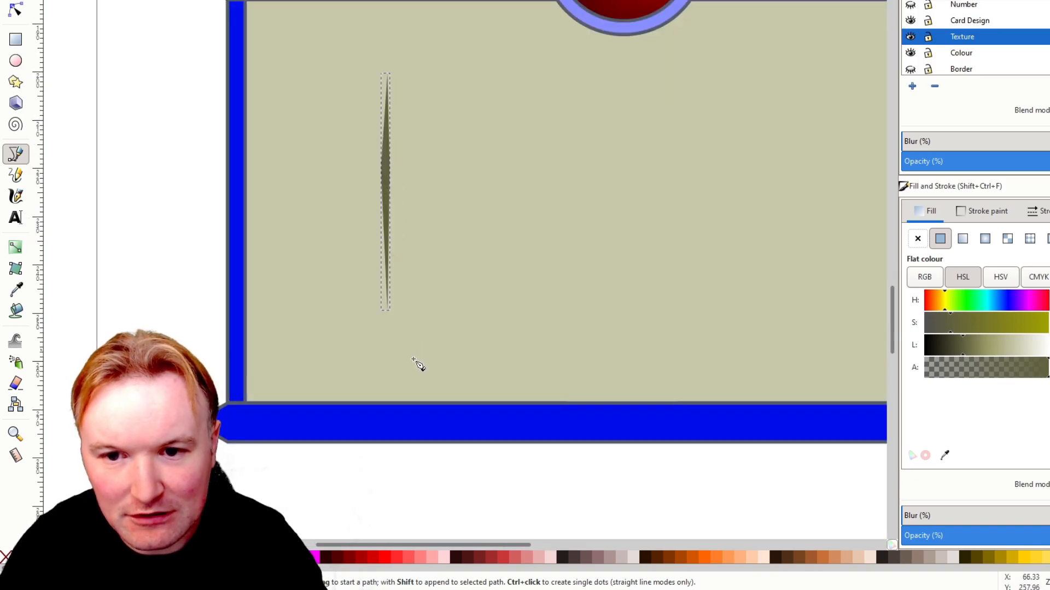
- Draw a second thin vertical spike beside the first, with the same dark olive fill and no stroke
left_click(408, 367)
left_click(418, 165)
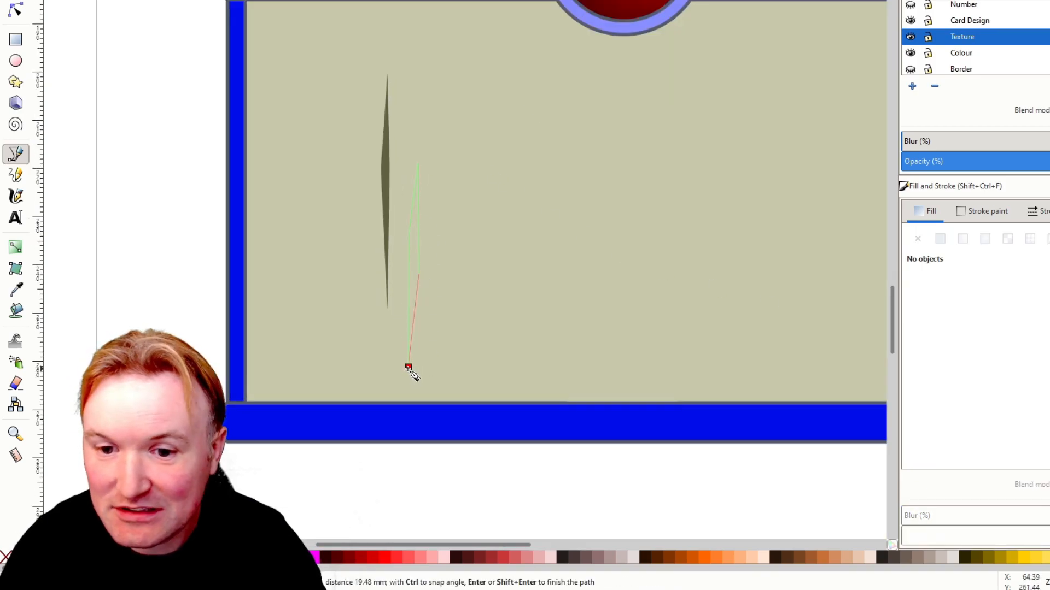
left_click(408, 367)
left_click(940, 238)
left_click(917, 238)
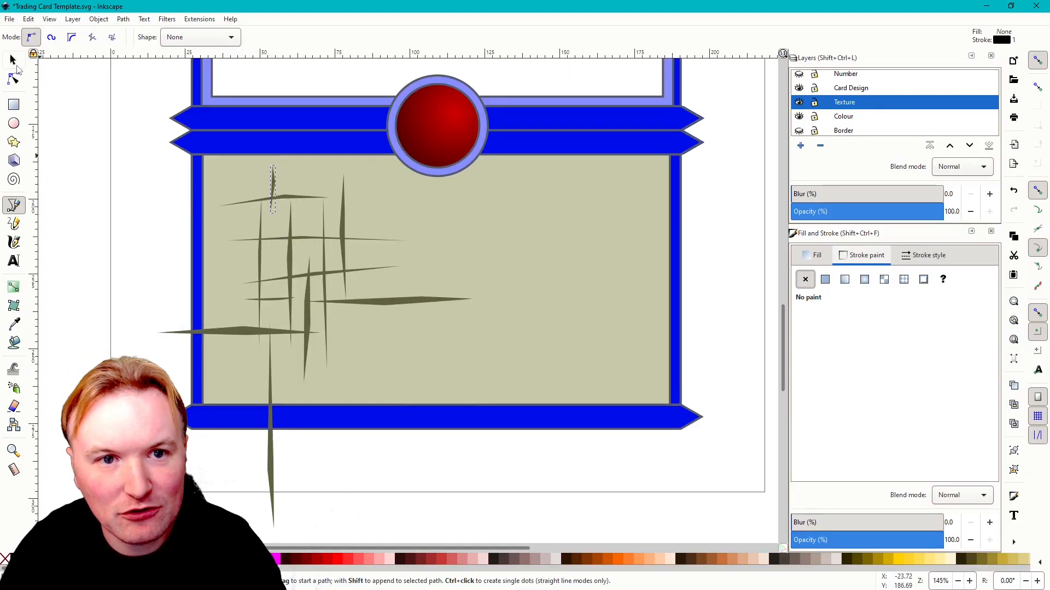
- Scale all the spikes down together to about 16.5 by 19 mm and place the cluster on the panel's lower-left area
left_click(14, 62)
scroll(229, 170, "down", 1)
left_click_drag(446, 437, 348, 368)
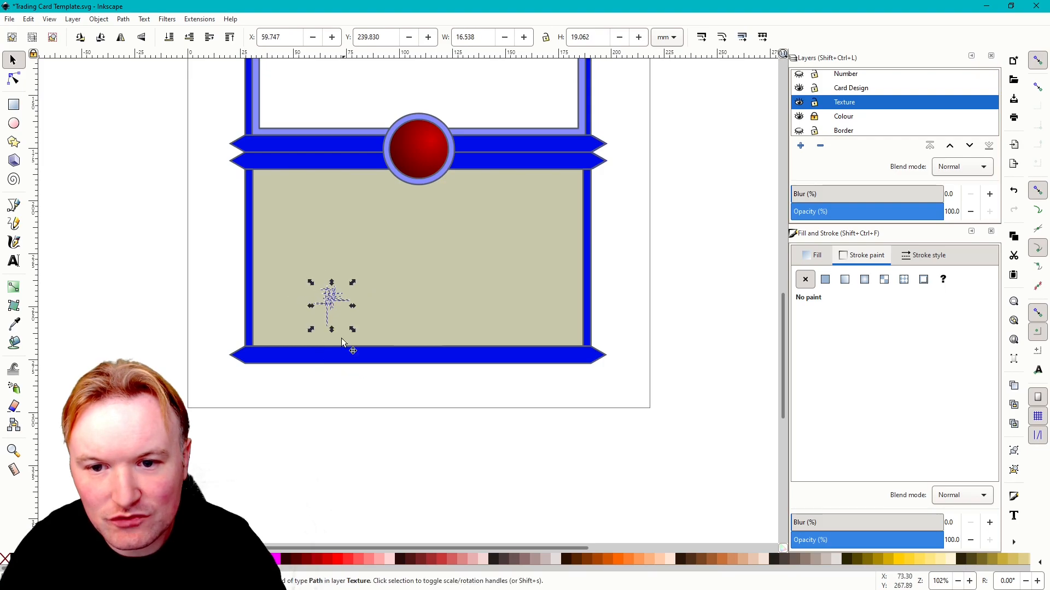
scroll(335, 300, "up", 3)
scroll(340, 298, "up", 1)
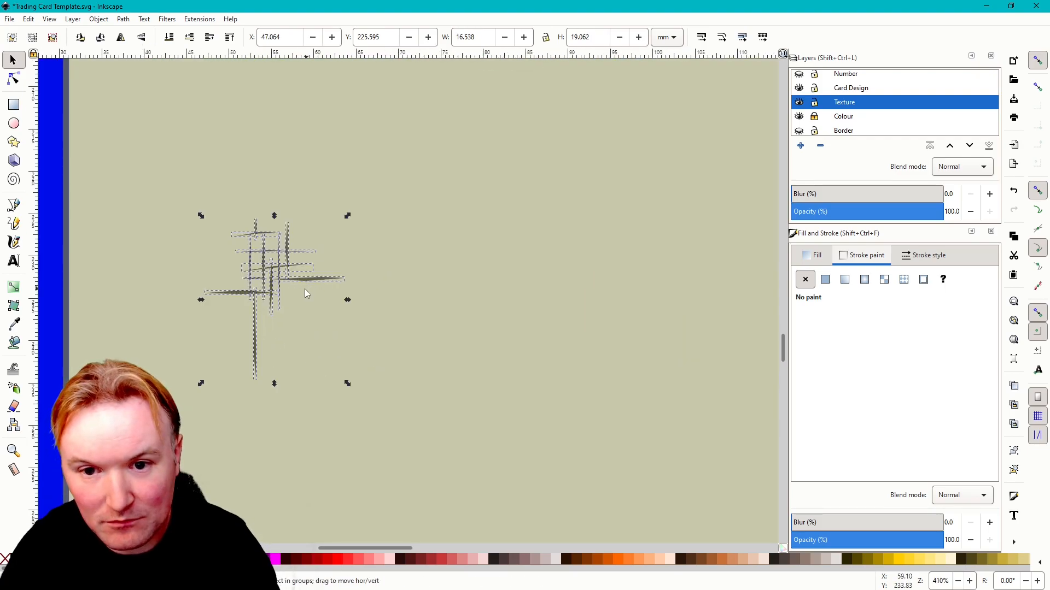
- Duplicate the spike cluster several times, rotating and overlapping the copies to build a larger crosshatched patch
mouse_move(310, 291)
left_mouse_down()
mouse_move(372, 342)
mouse_move(357, 349)
mouse_move(385, 369)
mouse_move(378, 362)
mouse_move(436, 387)
mouse_move(375, 315)
mouse_move(377, 257)
left_mouse_up()
left_click_drag(427, 201, 440, 354)
mouse_move(427, 280)
left_mouse_down()
mouse_move(355, 328)
mouse_move(365, 341)
mouse_move(370, 312)
mouse_move(353, 298)
left_mouse_up()
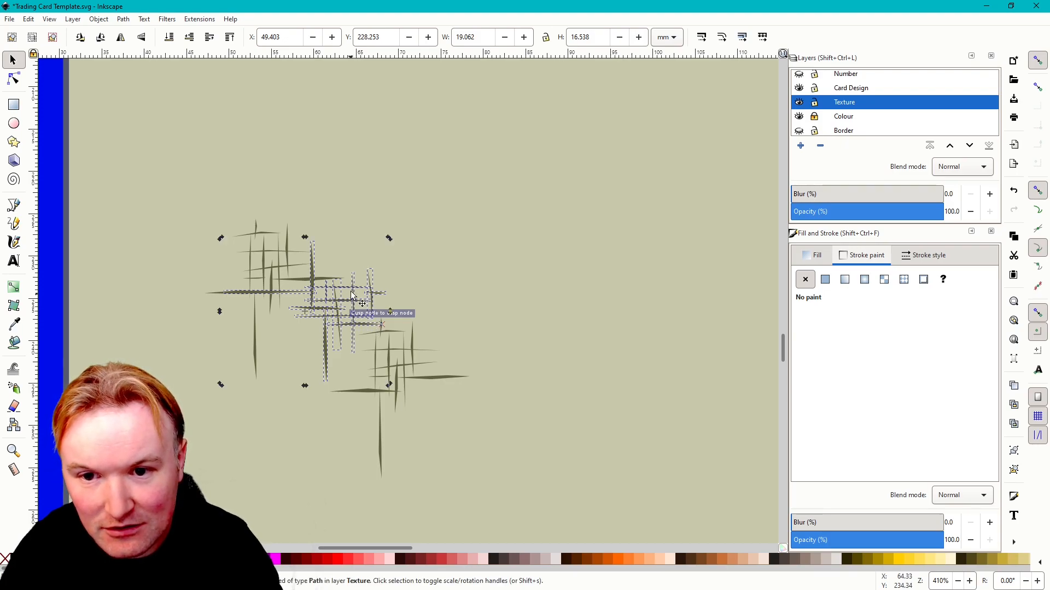
left_click_drag(388, 239, 409, 222)
left_click_drag(336, 276, 228, 361)
left_click(228, 360)
mouse_move(122, 322)
left_mouse_down()
mouse_move(277, 291)
mouse_move(301, 301)
left_mouse_up()
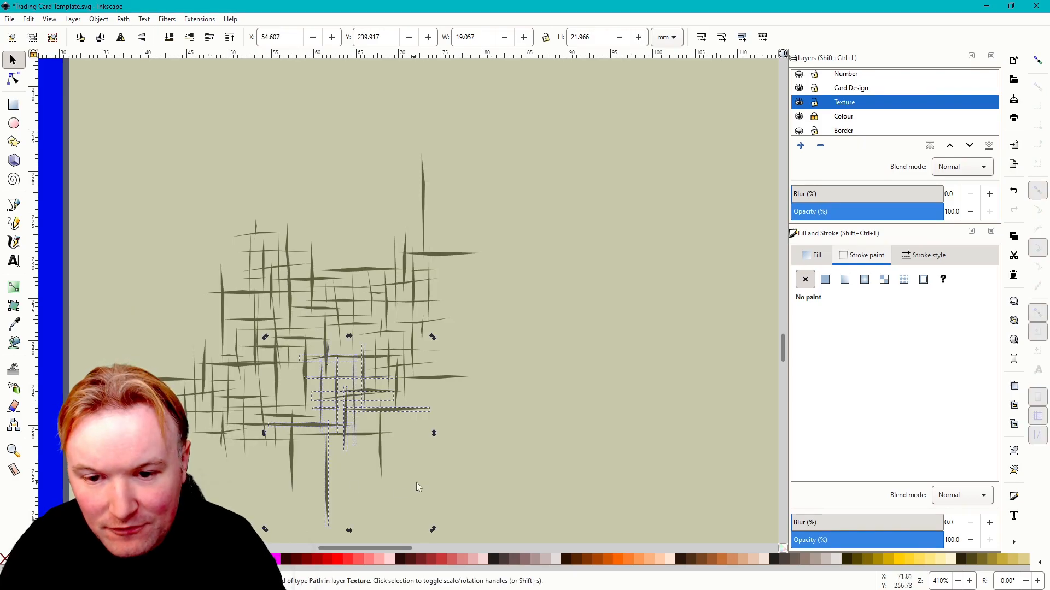
left_click(413, 483)
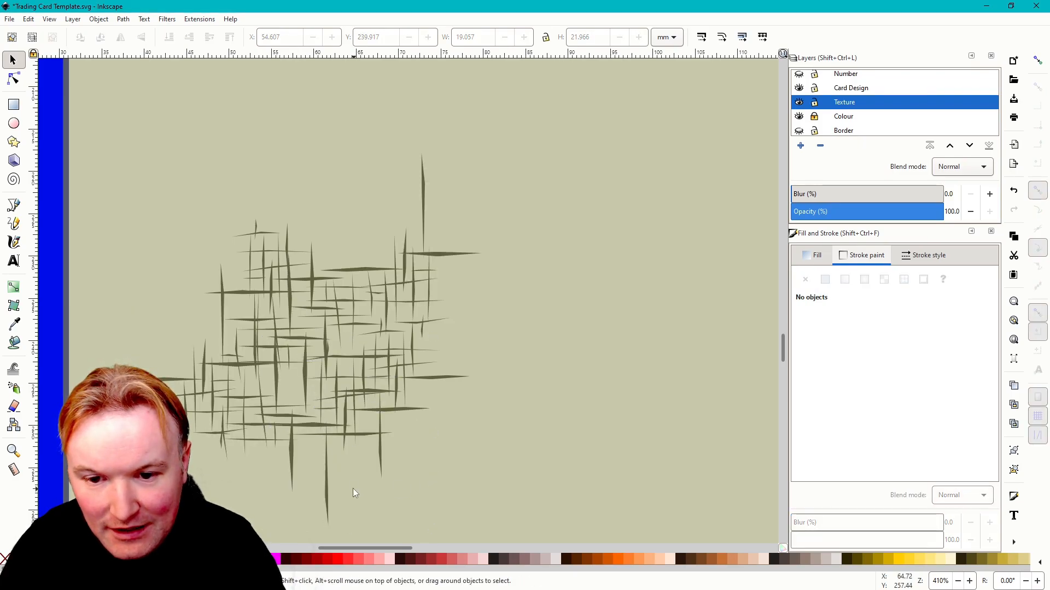
- Move the long spikes that protrude from the crosshatched patch into sparse gaps inside it
mouse_move(327, 485)
left_mouse_down()
mouse_move(295, 344)
mouse_move(357, 252)
mouse_move(363, 282)
left_mouse_up()
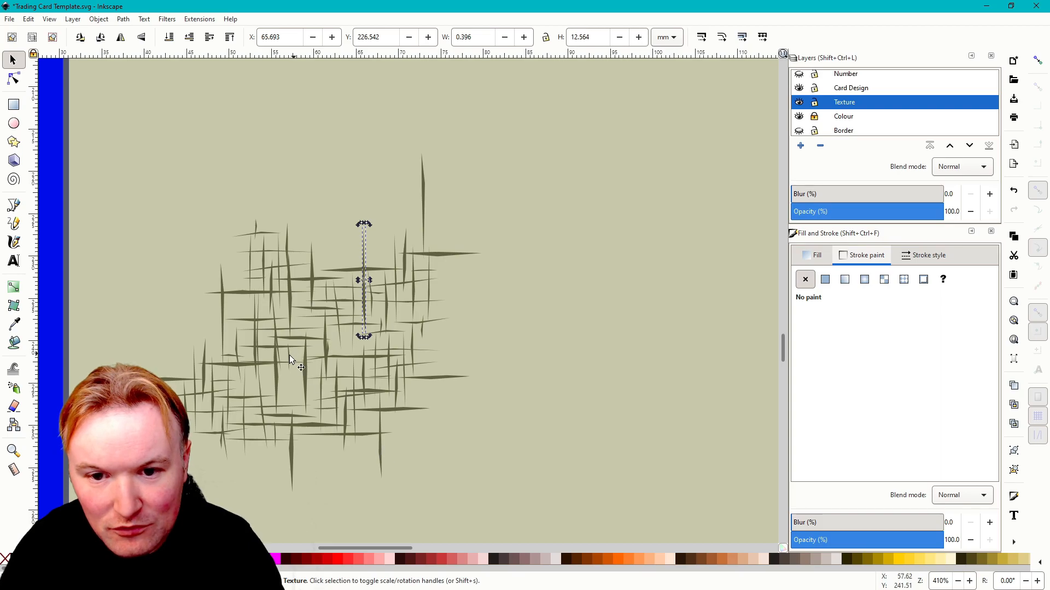
mouse_move(278, 369)
left_mouse_down()
mouse_move(397, 348)
mouse_move(347, 333)
left_mouse_up()
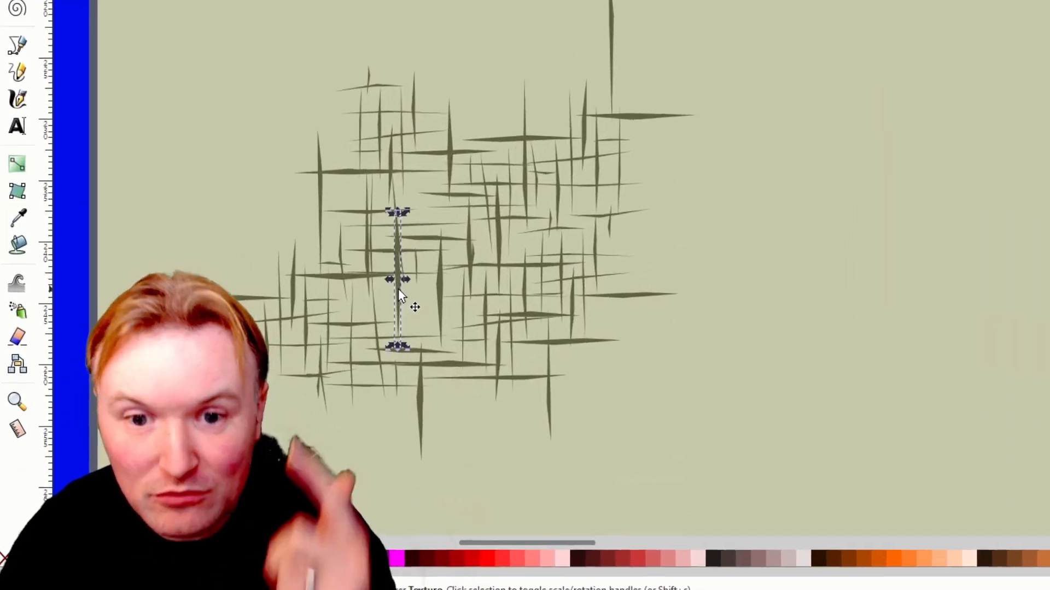
mouse_move(620, 37)
left_mouse_down()
mouse_move(408, 261)
mouse_move(333, 272)
mouse_move(304, 206)
mouse_move(305, 173)
mouse_move(352, 241)
mouse_move(391, 363)
mouse_move(371, 390)
left_mouse_up()
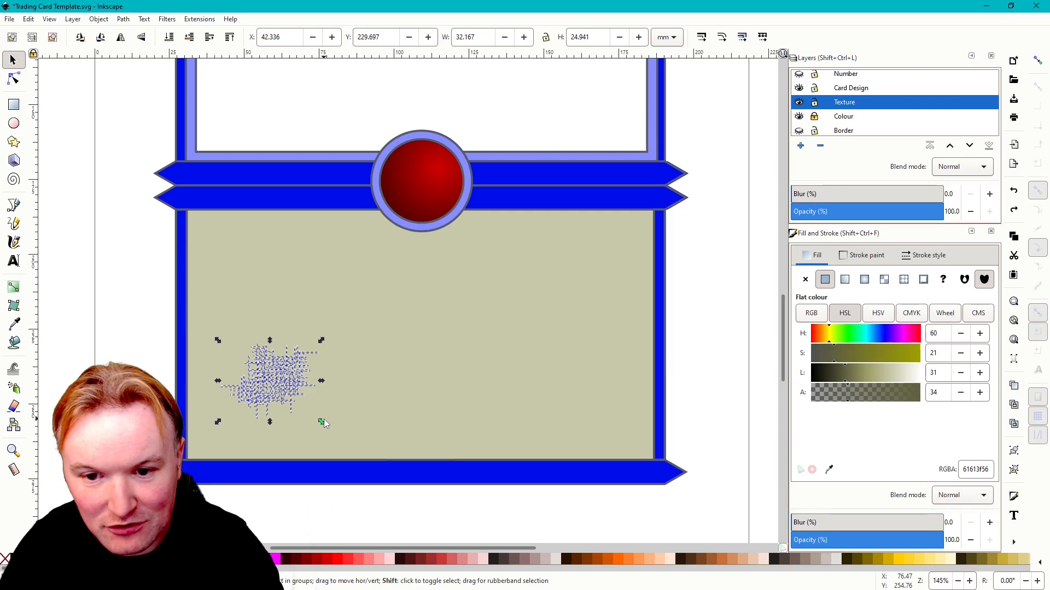
- Enlarge the crosshatched patch to about 58 by 45 mm and spread copies of it across the whole text panel
left_click_drag(322, 421, 363, 460)
left_click_drag(322, 403, 327, 381)
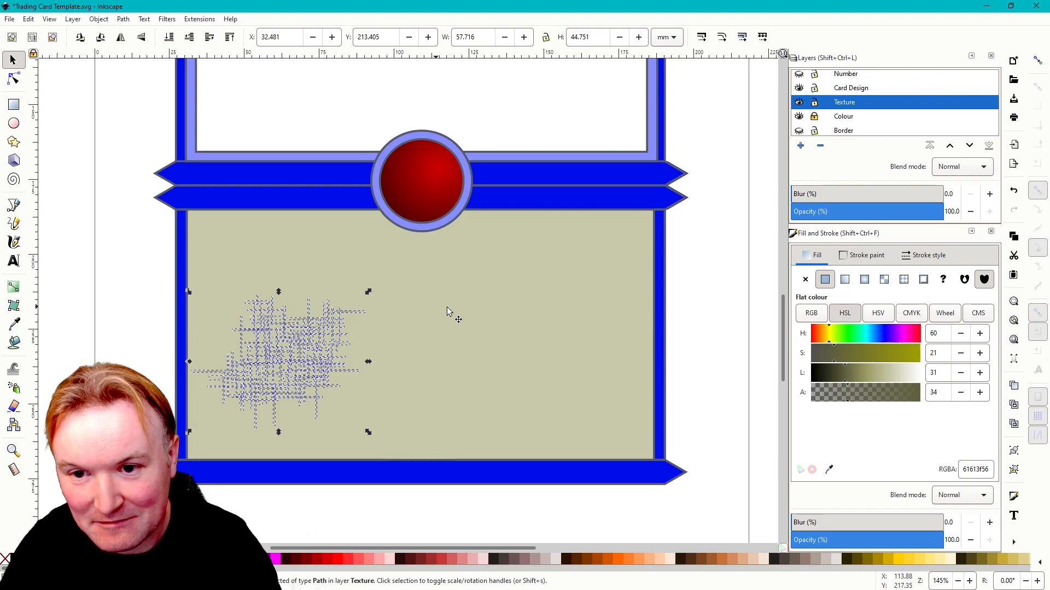
key("ctrl+v")
key("ctrl+v")
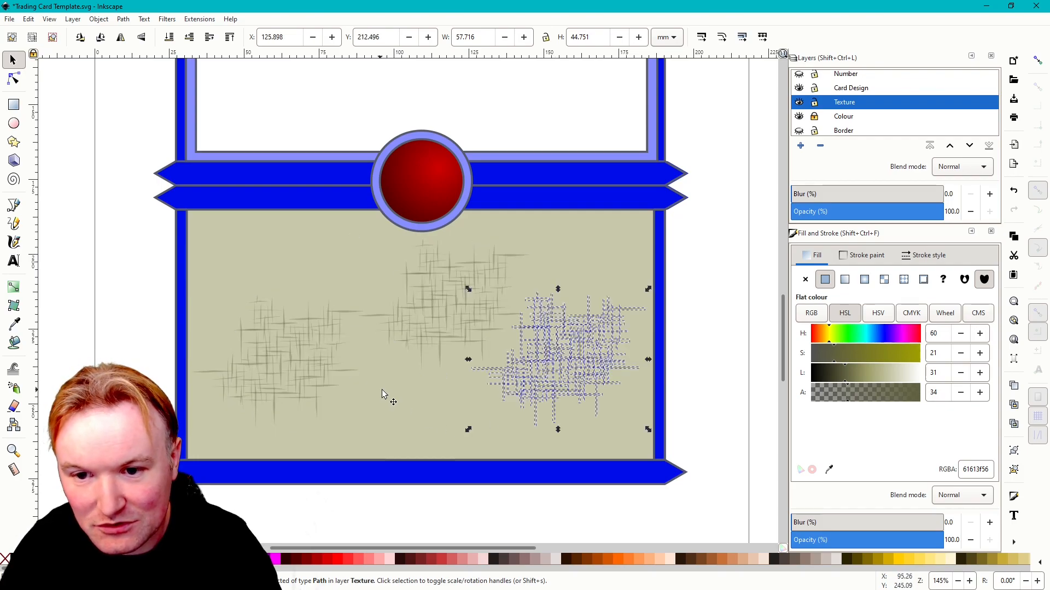
key("ctrl+v")
left_click_drag(473, 319, 431, 445)
left_click_drag(404, 407, 327, 278)
key("ctrl+d")
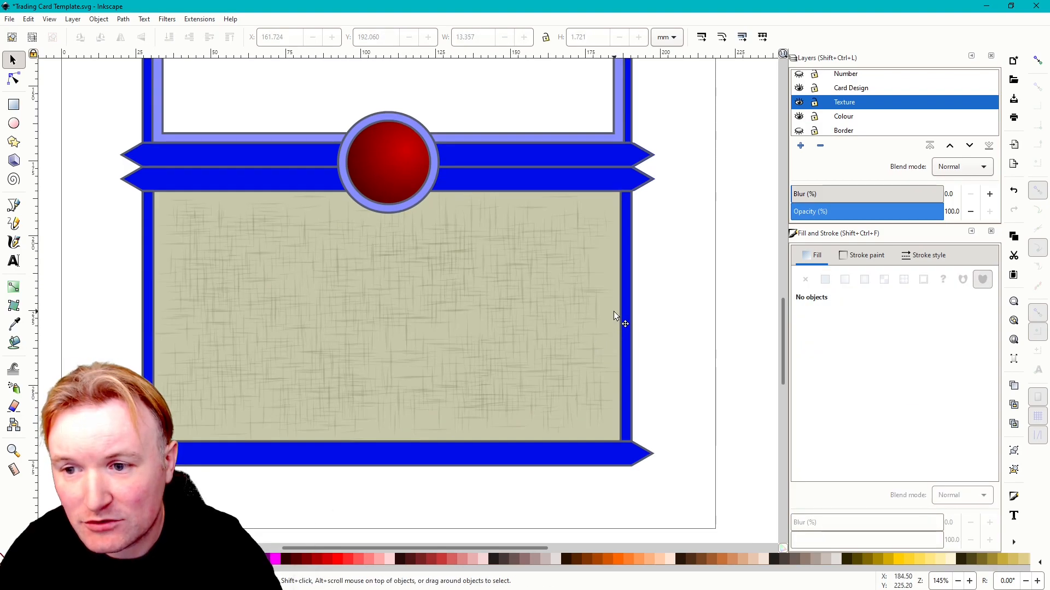
- Give the text panel a linear gradient whose end stop has hue 60, saturation 21, lightness 62 and alpha 100
left_click(614, 311)
left_click(845, 280)
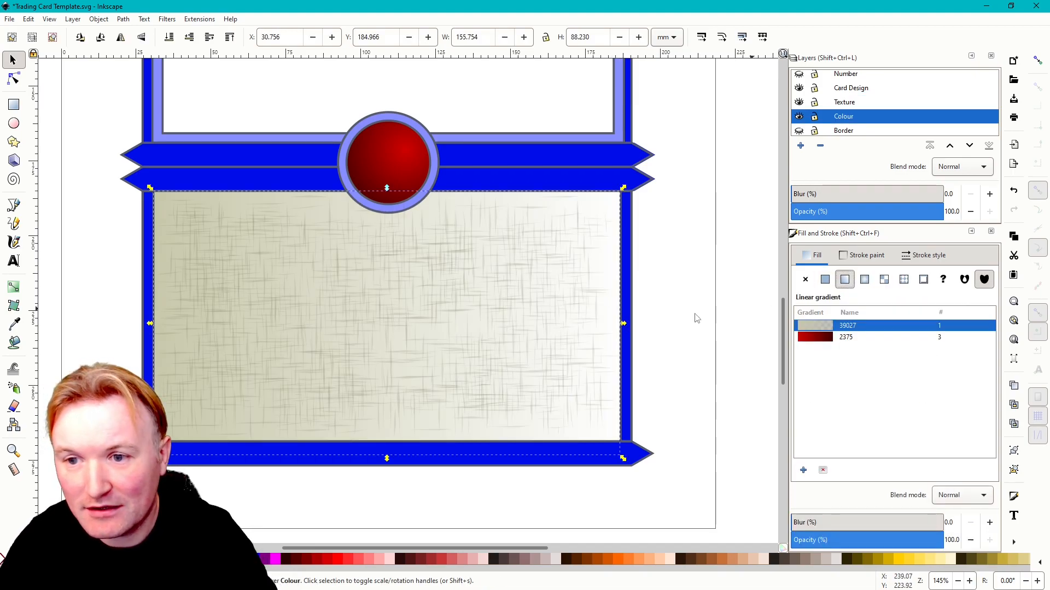
key("n")
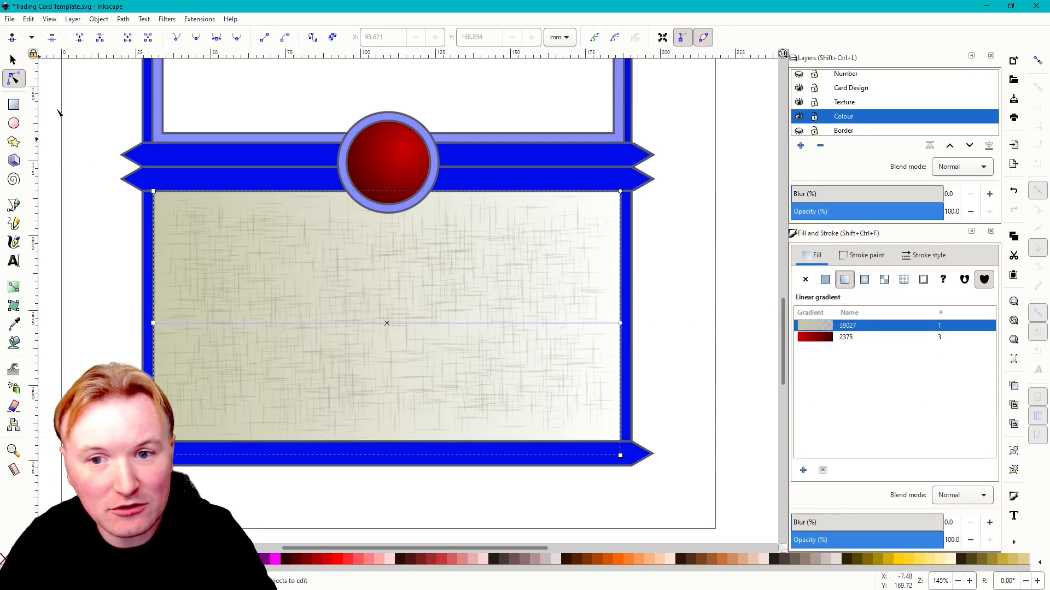
left_click(620, 324)
left_click_drag(861, 392, 948, 398)
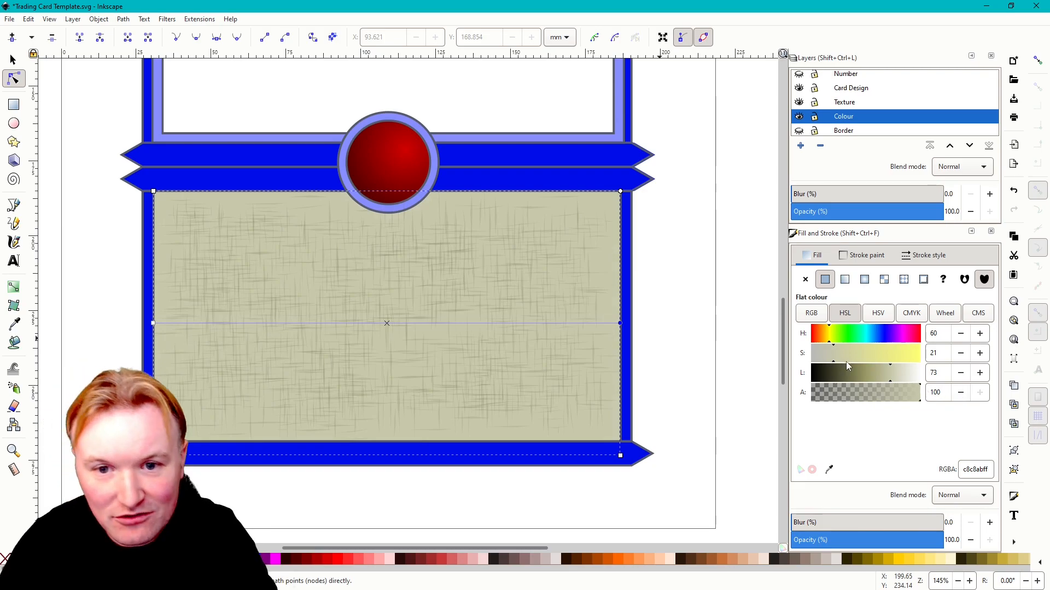
left_click_drag(884, 375, 878, 375)
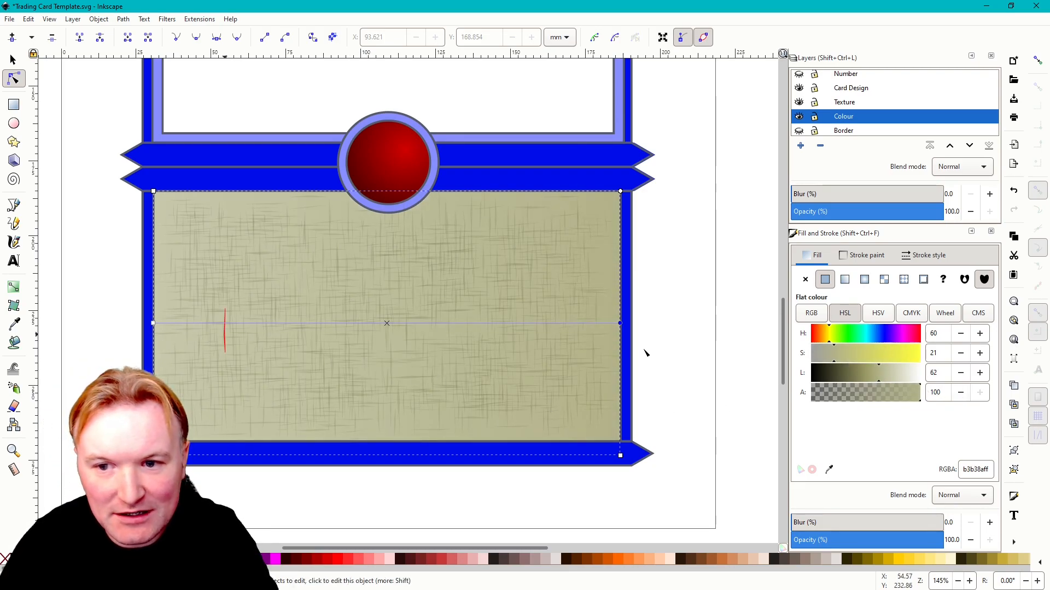
- Run the panel's gradient diagonally, with the light stop near the upper-right corner and the darker stop at the lower left
left_click_drag(620, 323, 619, 430)
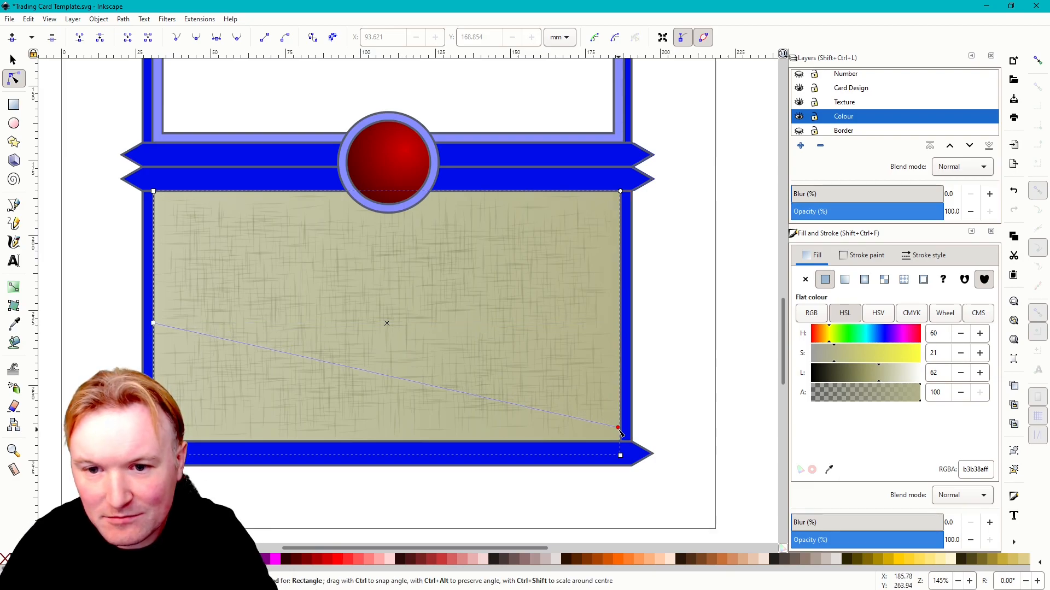
left_click_drag(158, 326, 382, 197)
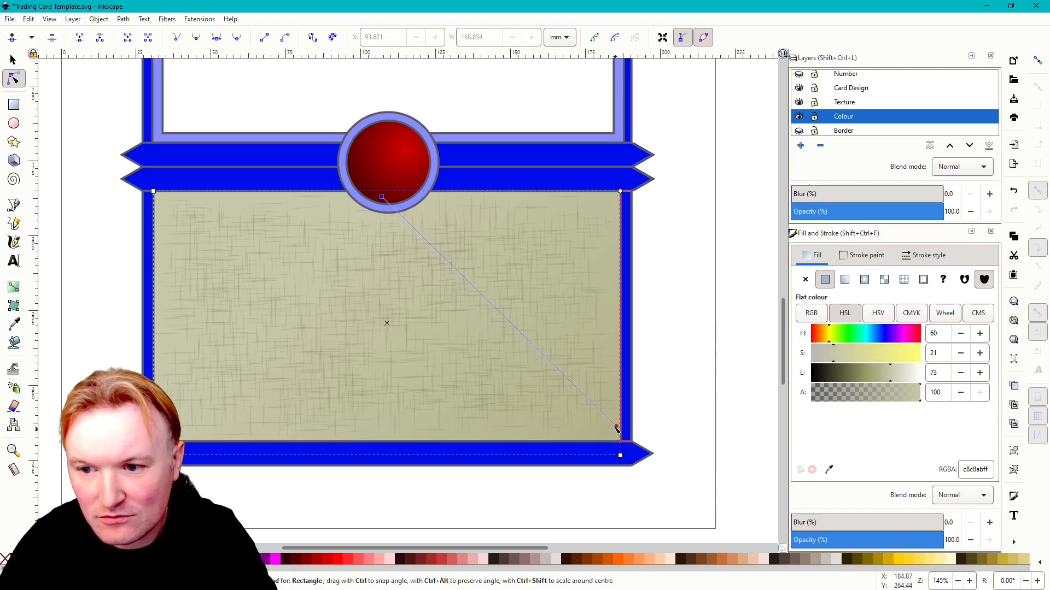
left_click_drag(617, 427, 153, 429)
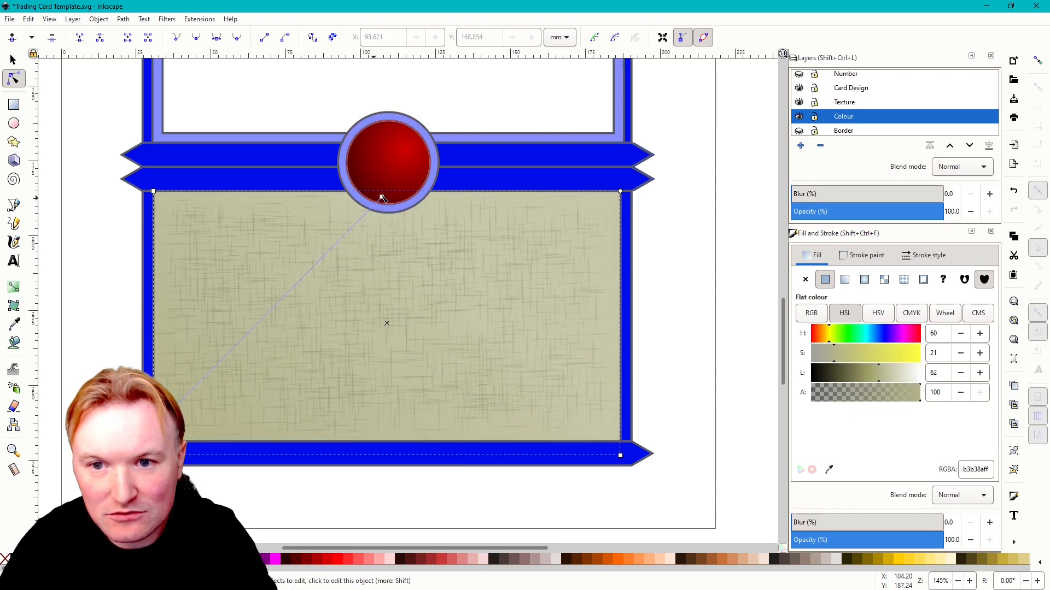
left_click_drag(384, 199, 586, 201)
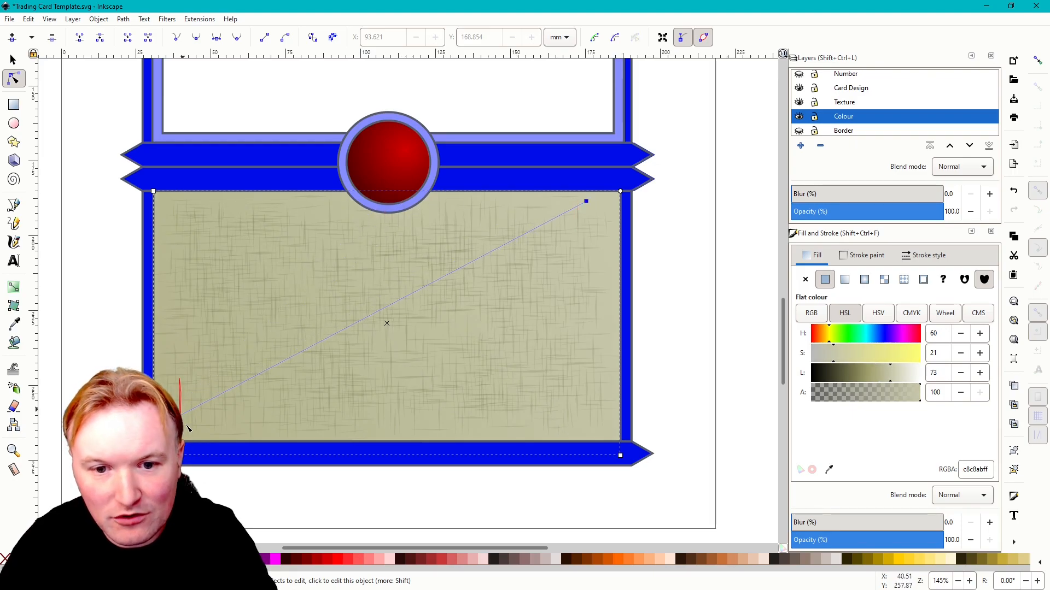
key("Escape")
key("5")
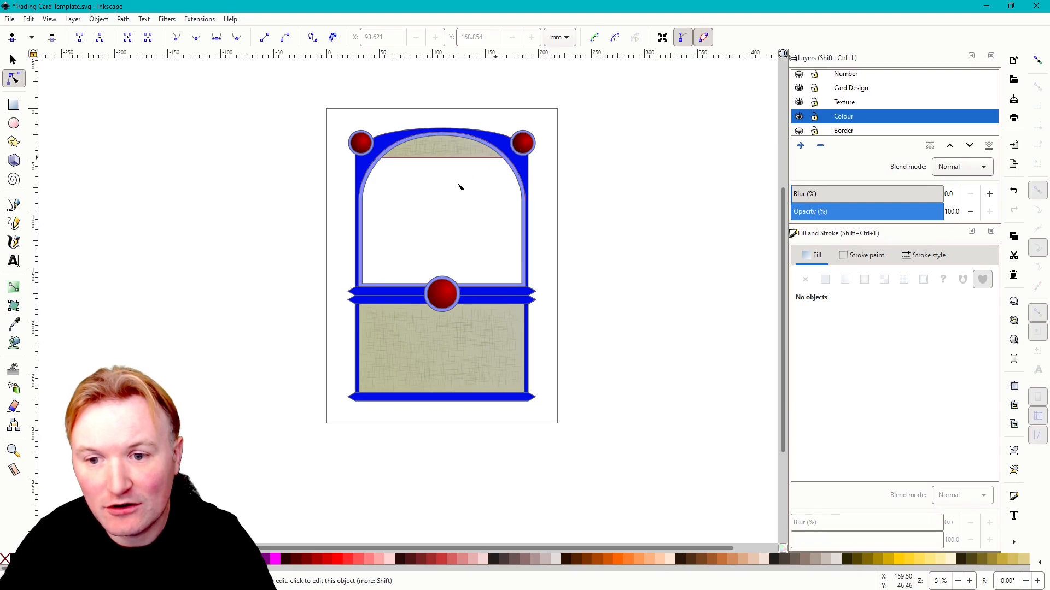
- Make the Texture layer active and toggle its visibility to check the texture on the card
left_click(13, 60)
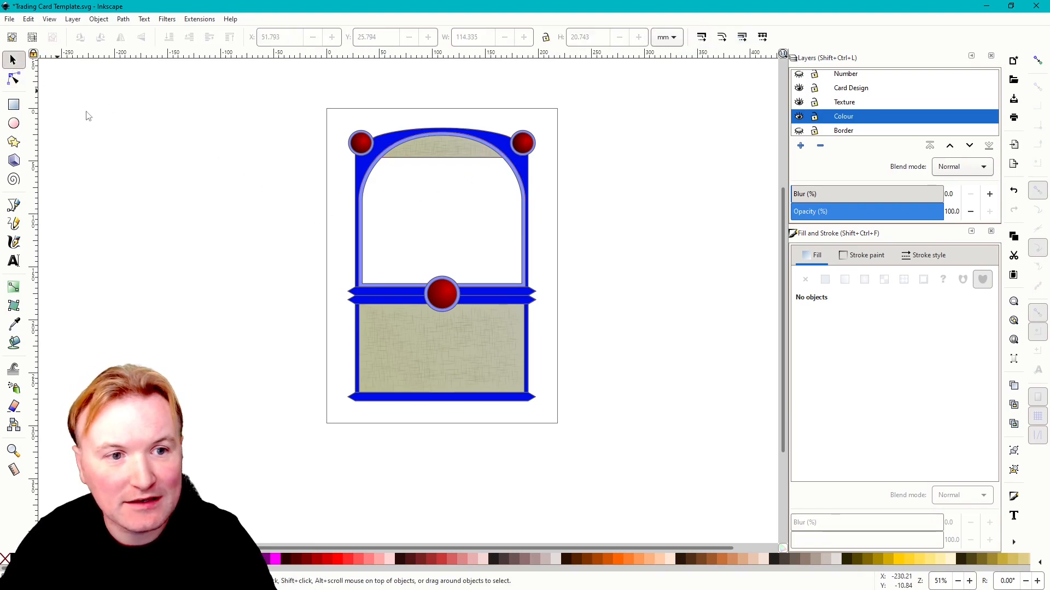
scroll(488, 238, "up", 1, "ctrl")
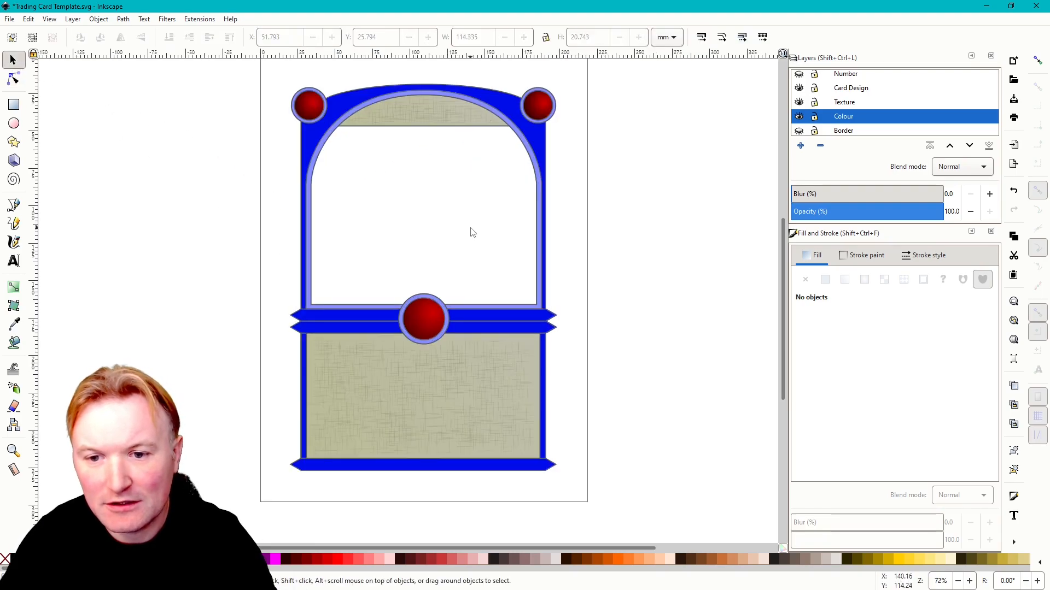
left_click(861, 107)
left_click(799, 103)
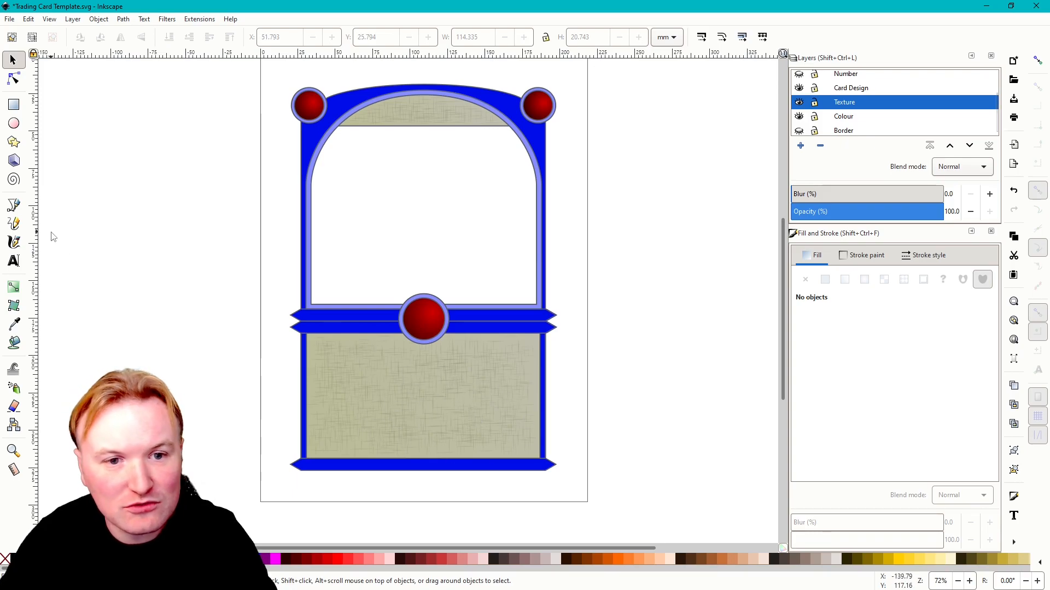
- Add the text "Effect Text Here" in the middle of the lower panel and darken its fill to black
left_click(14, 262)
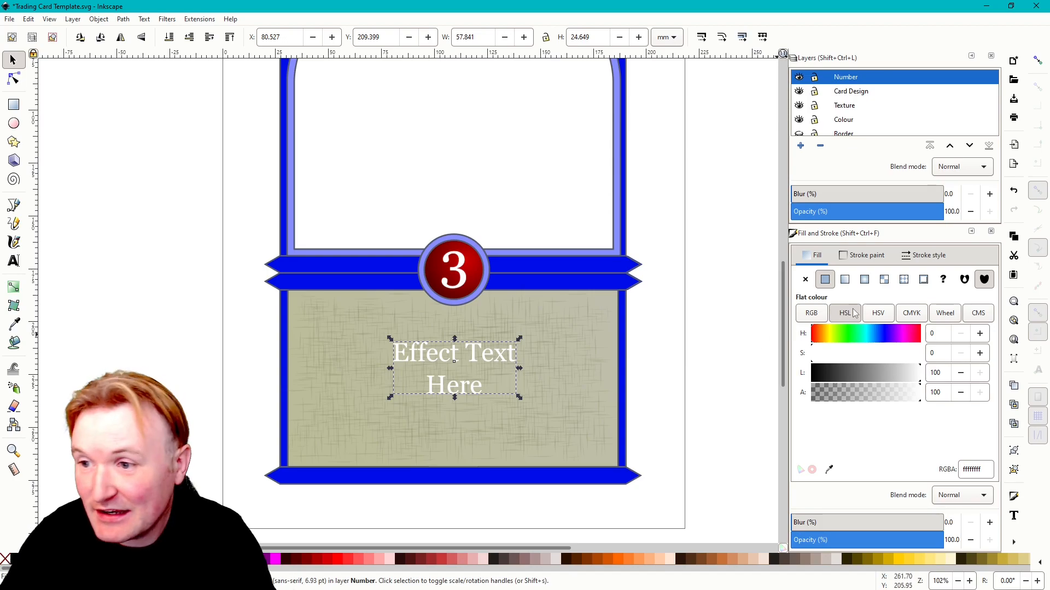
left_click_drag(875, 373, 787, 370)
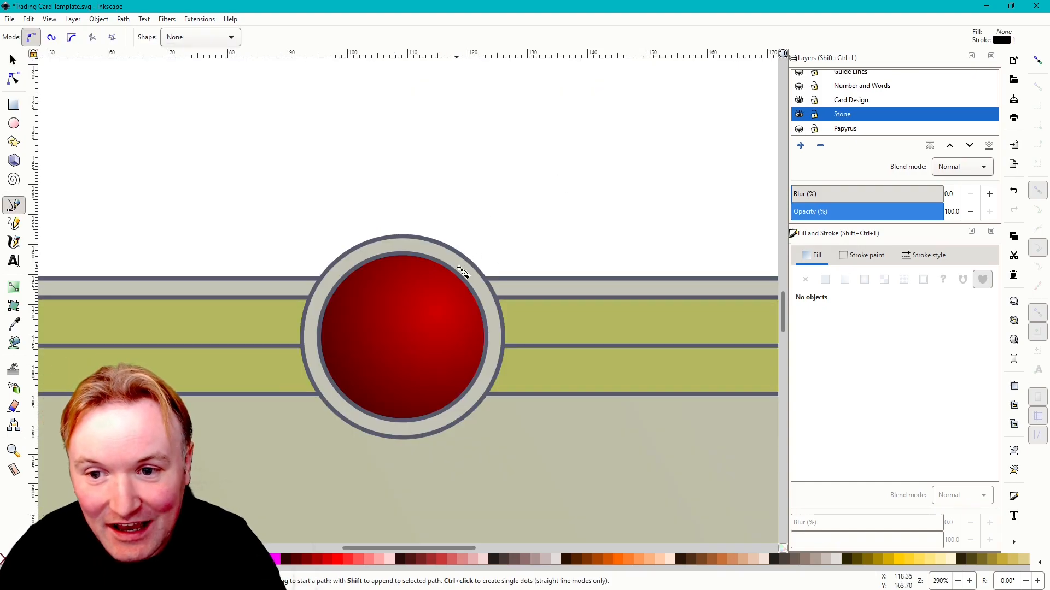
- Convert the outer ring outline around the central red circle in the Card Design layer to an editable path
key("plus")
key("n")
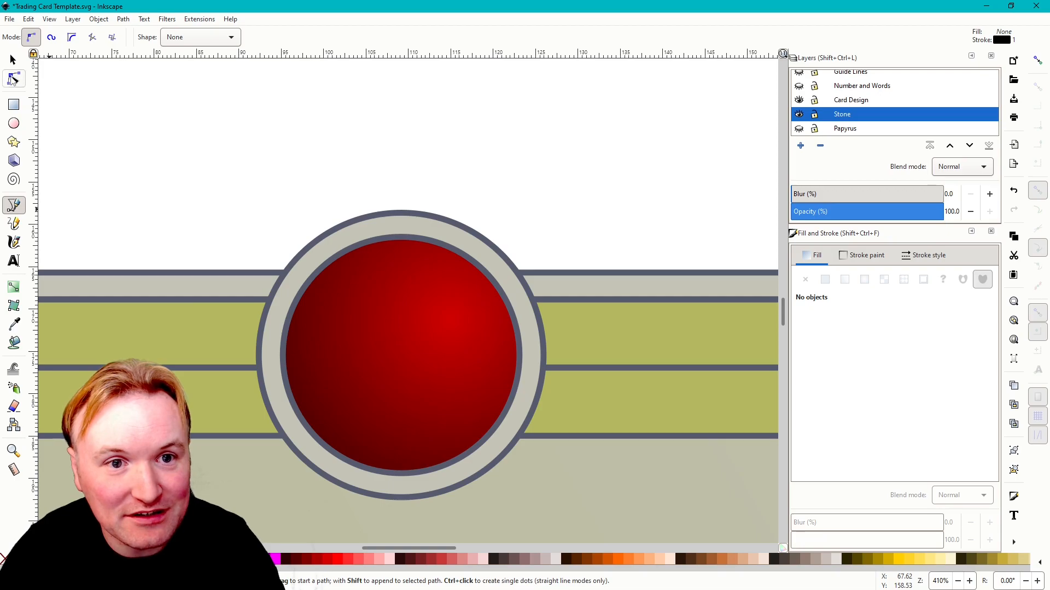
left_click(505, 256)
scroll(503, 216, "up", 2, "ctrl")
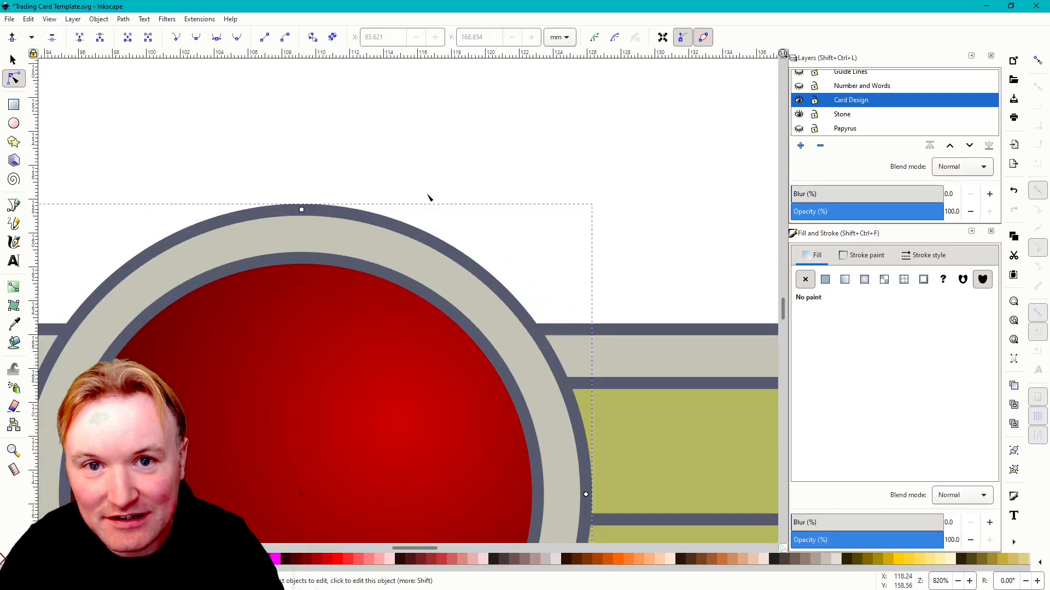
left_click(168, 19)
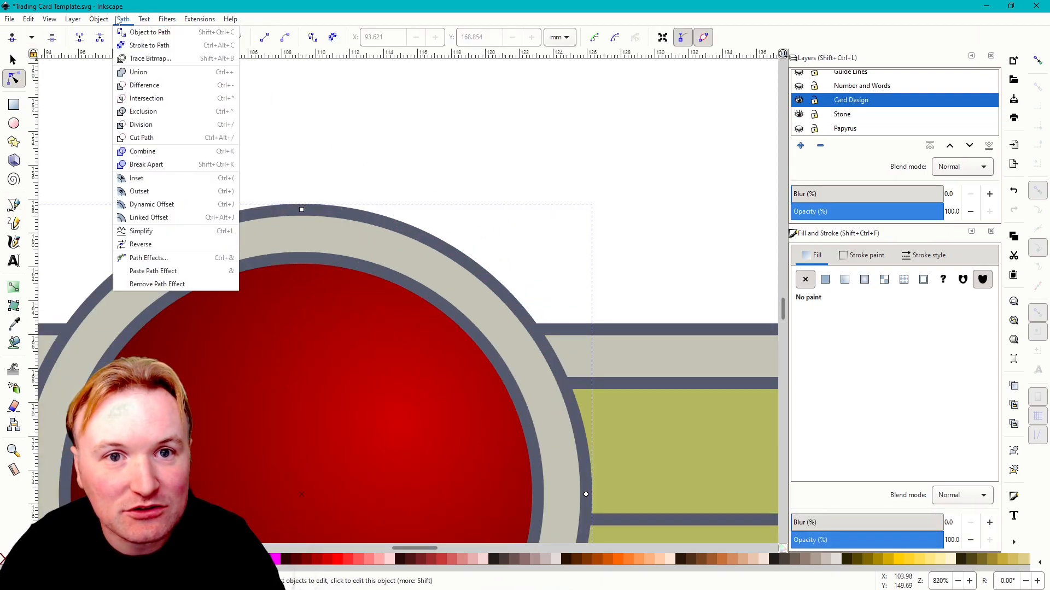
left_click(141, 32)
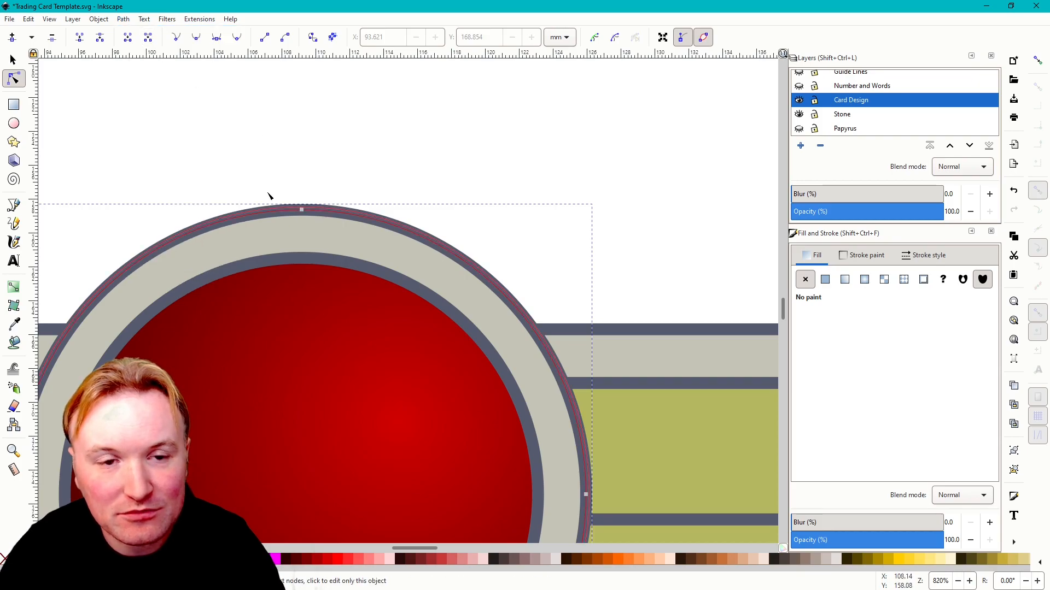
left_click(125, 20)
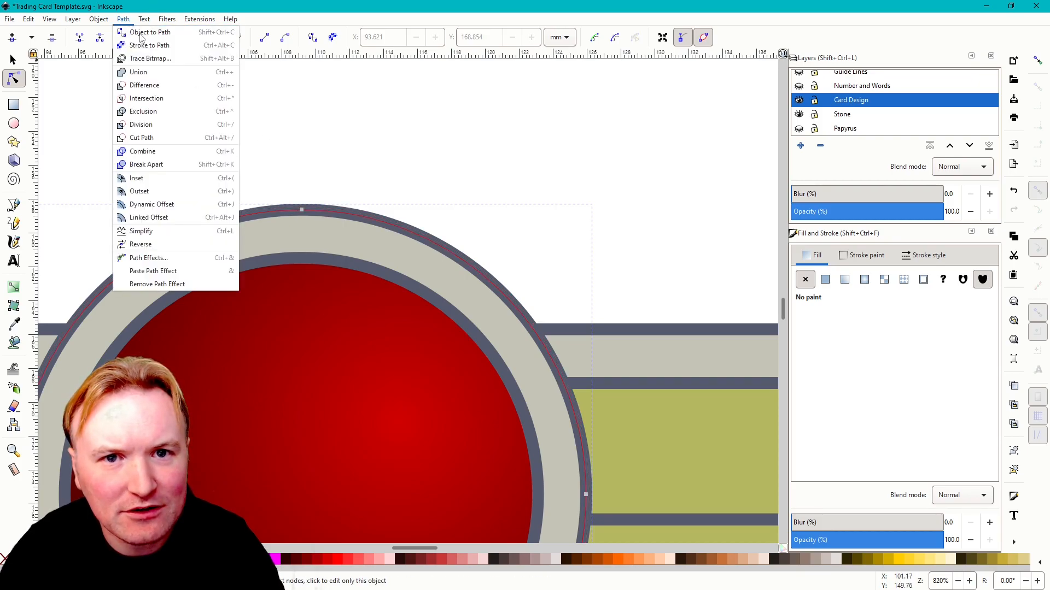
left_click(402, 193)
- Insert three nodes on the ring outline's upper-right arc and pull the outline inward between them to form a chip
double_click(426, 239)
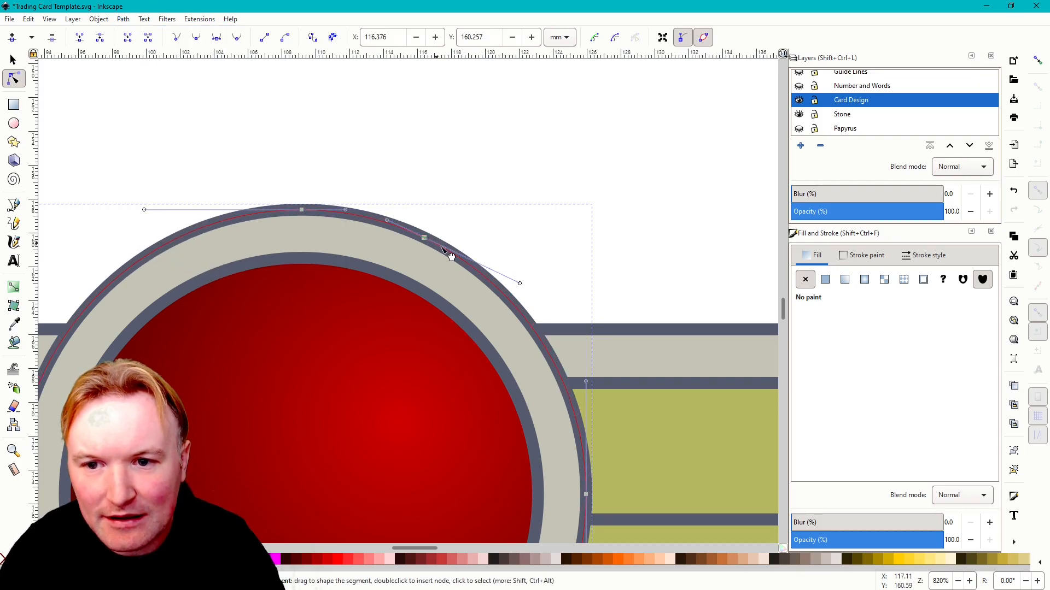
double_click(471, 265)
double_click(493, 284)
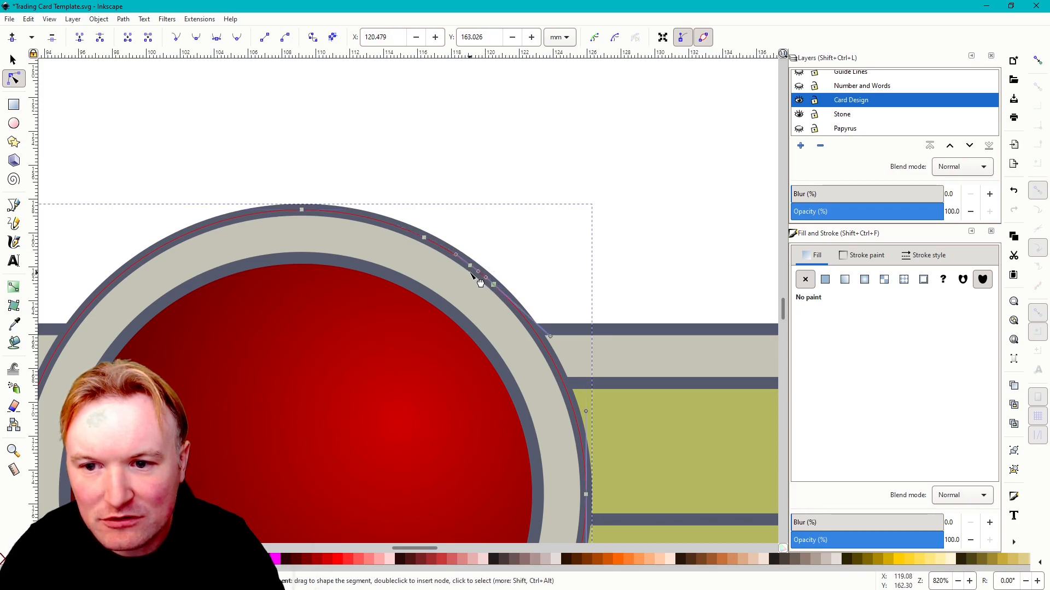
scroll(468, 270, "up", 1)
left_click_drag(469, 270, 446, 264)
left_click(469, 300)
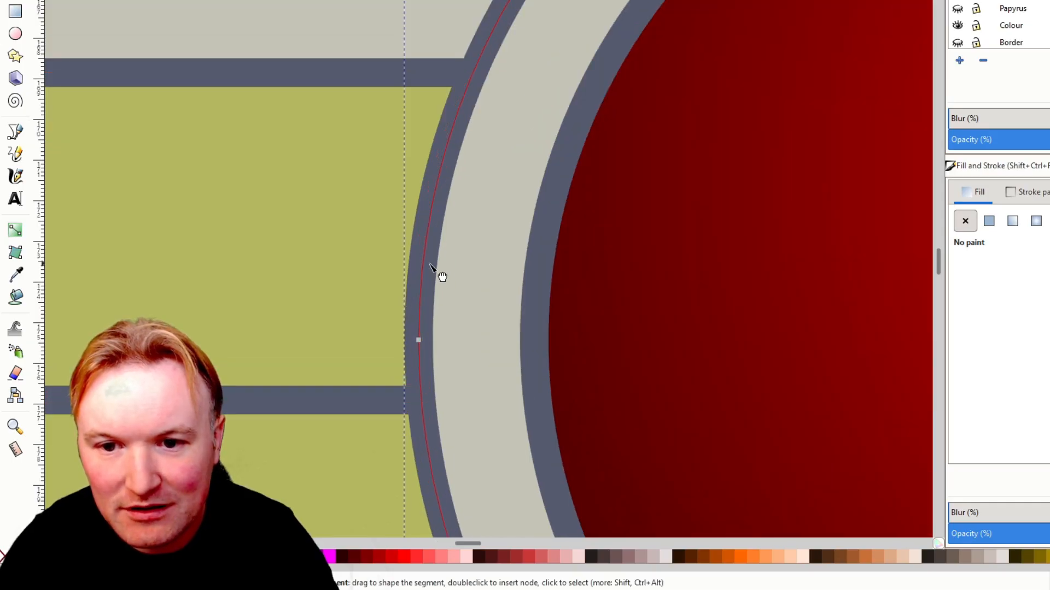
- Insert nodes on the ring outline's left arc and pull one inward to form a chip, undoing the last handle adjustment
double_click(434, 214)
left_click_drag(424, 262, 482, 285)
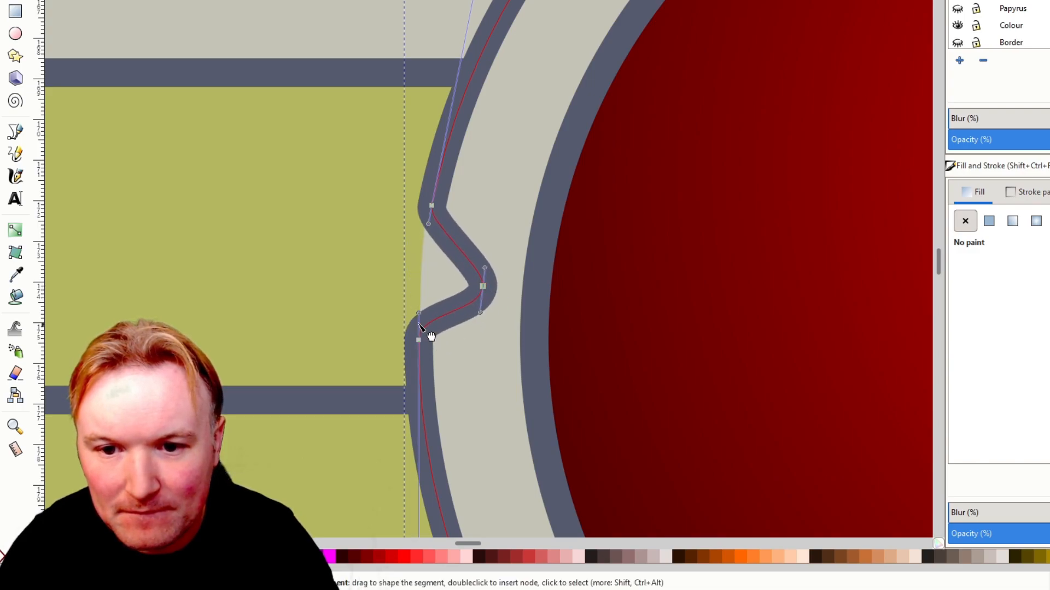
left_click_drag(418, 313, 411, 267)
key("ctrl+z")
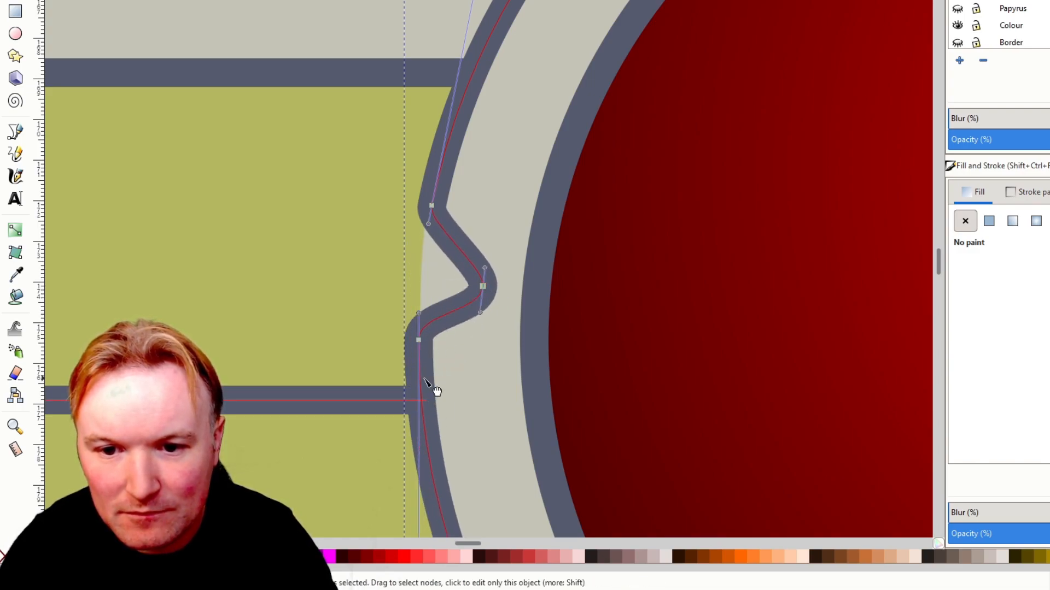
- Insert nodes just below the chip on the ring outline's left arc and pull the outline inward between them to form a second chip
double_click(424, 417)
left_click_drag(420, 377, 451, 374)
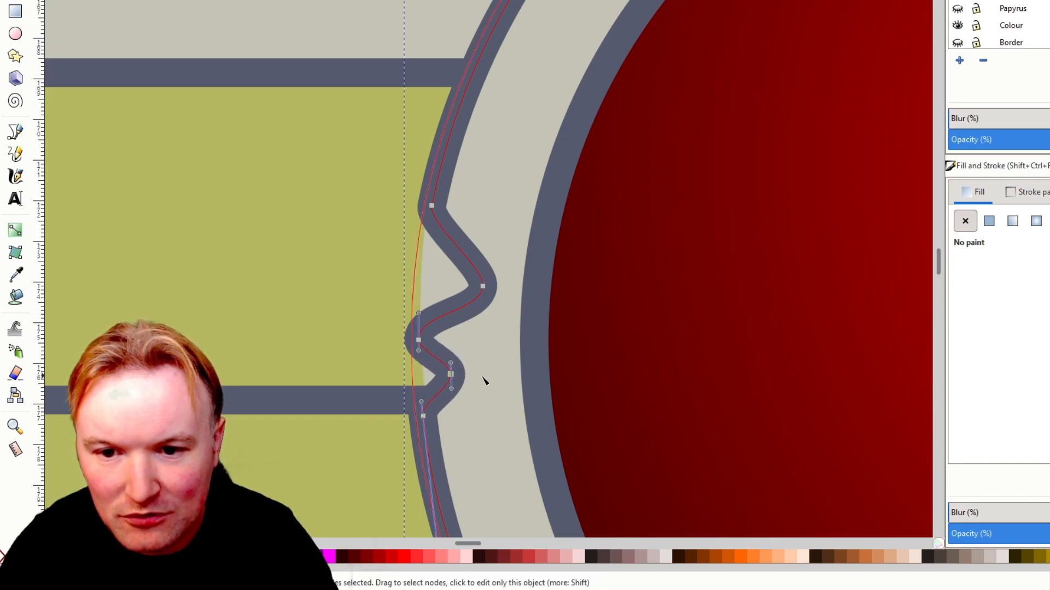
left_click(488, 421)
scroll(457, 428, "up", 1)
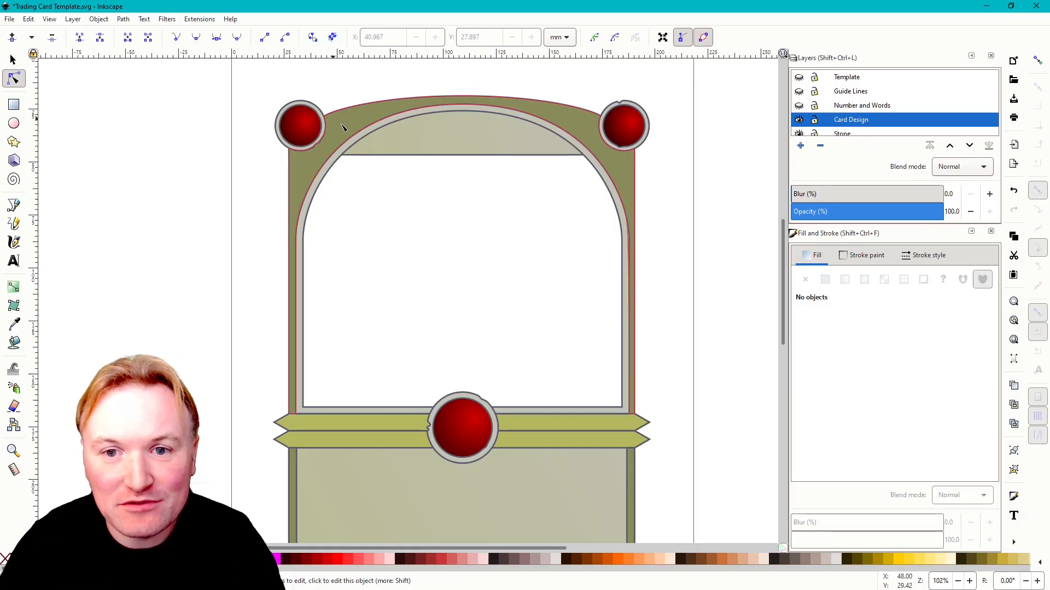
- Examine the chipped outlines of all three circle rings and compare the card design with the Guide Lines layer, hiding that layer again
scroll(335, 121, "up", 3)
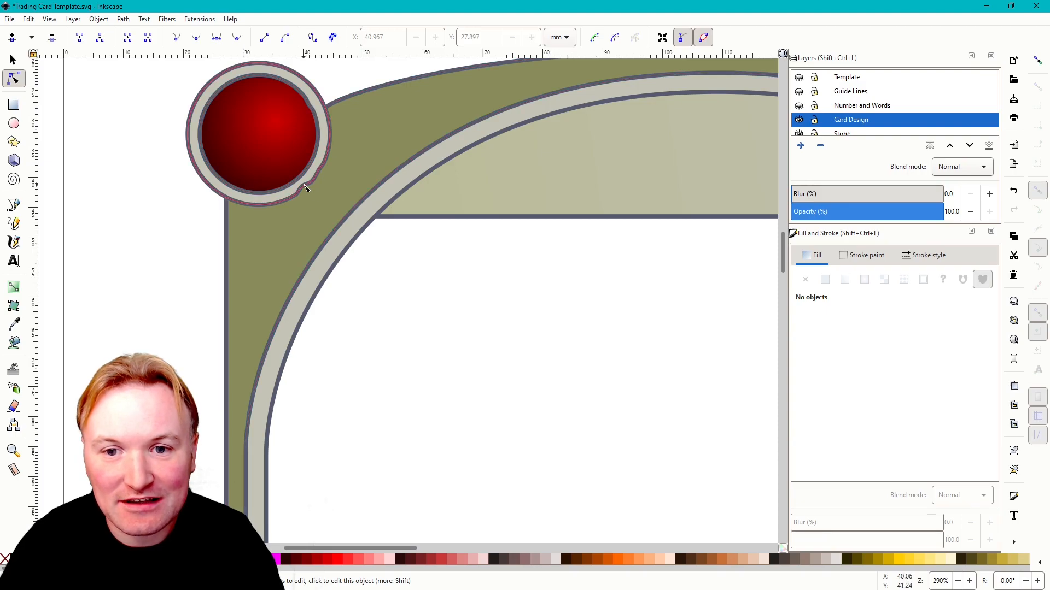
scroll(223, 196, "down", 3)
scroll(558, 186, "up", 3)
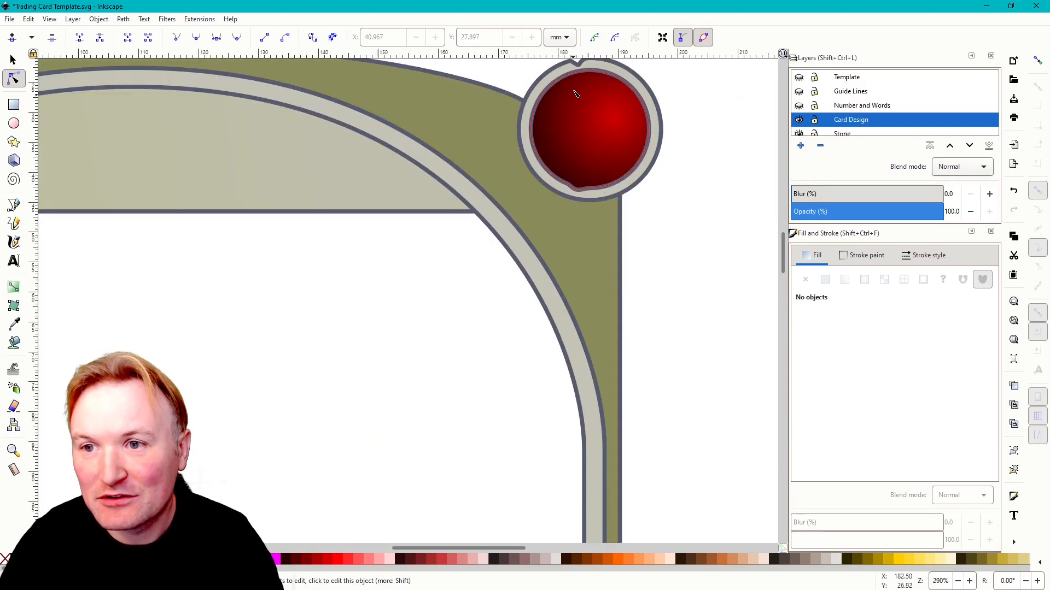
scroll(575, 98, "down", 3)
scroll(360, 364, "up", 4)
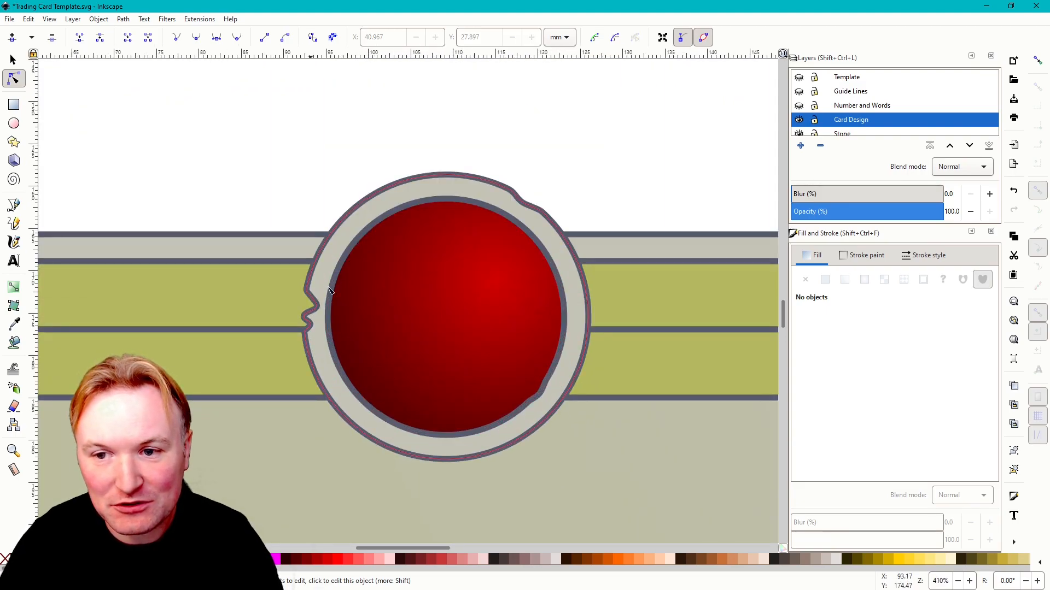
scroll(430, 401, "down", 6)
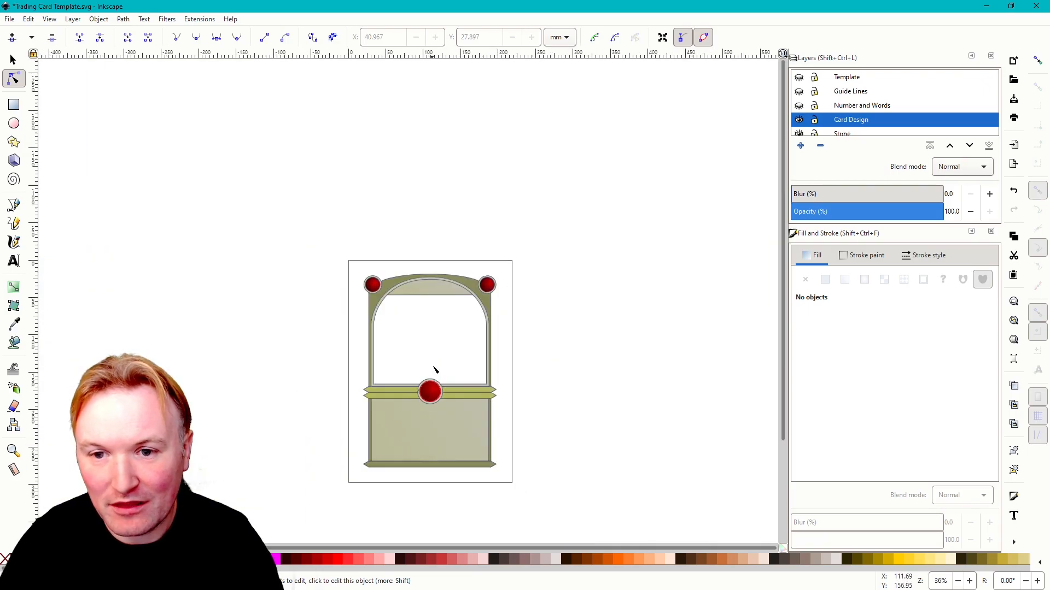
scroll(432, 320, "up", 3)
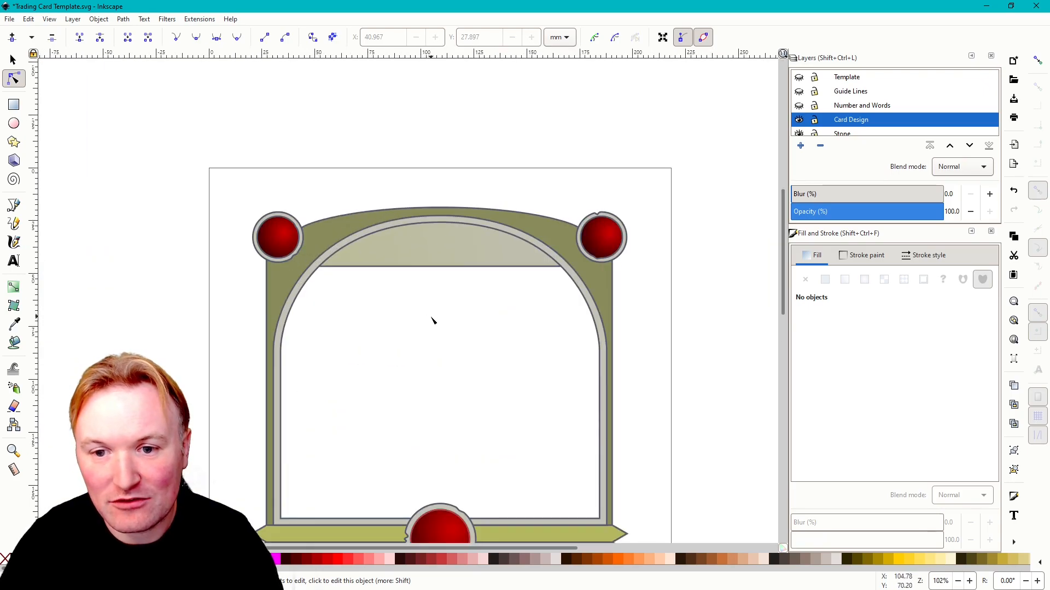
left_click(799, 92)
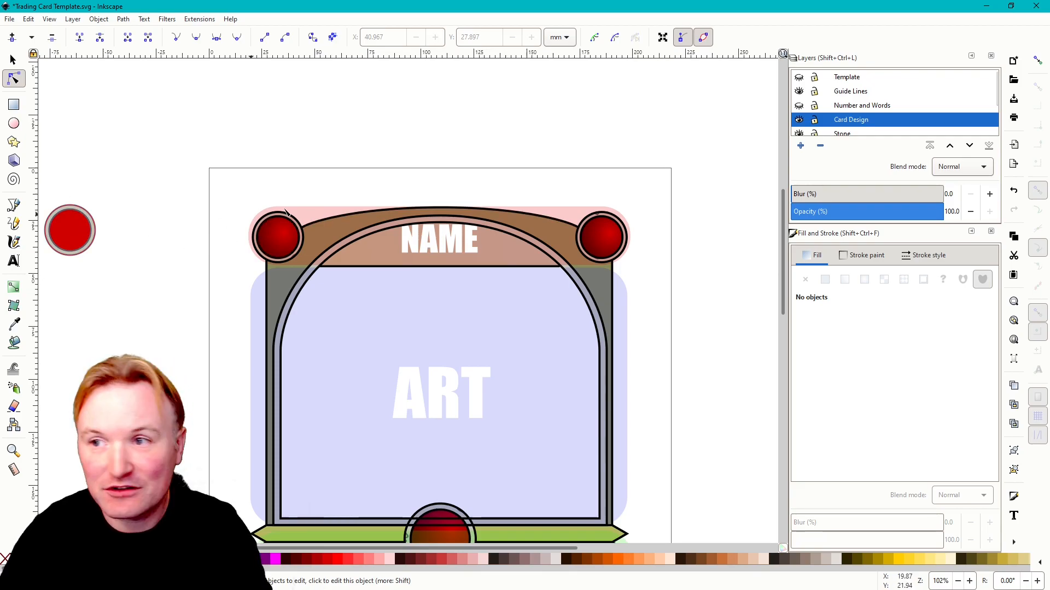
left_click(799, 92)
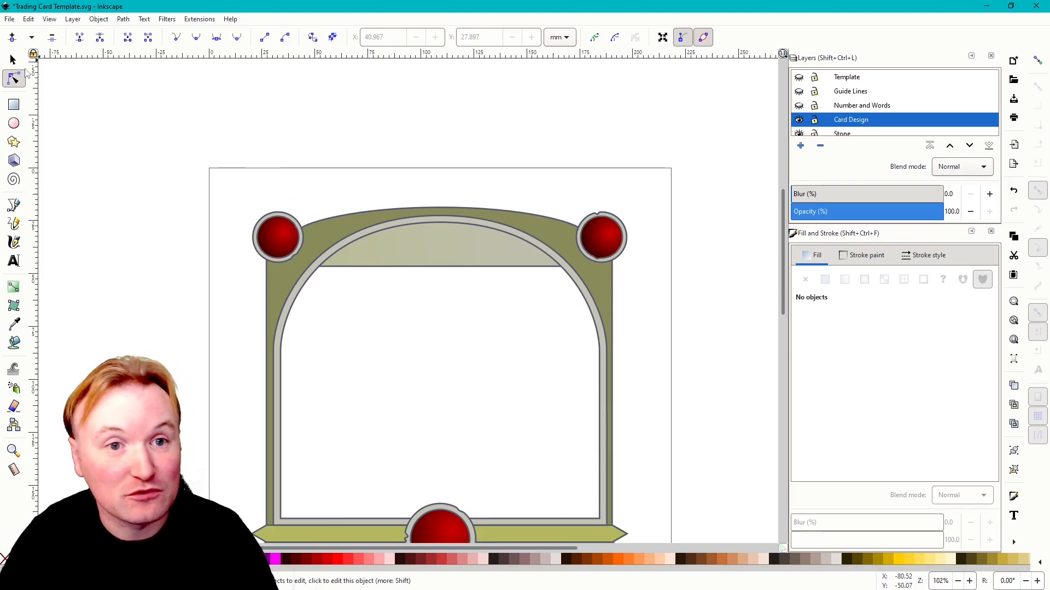
- Draw a wavy closed crack about 14 mm long on the upper-right arch in the Stone layer, with fill 525237 and no stroke
key("b")
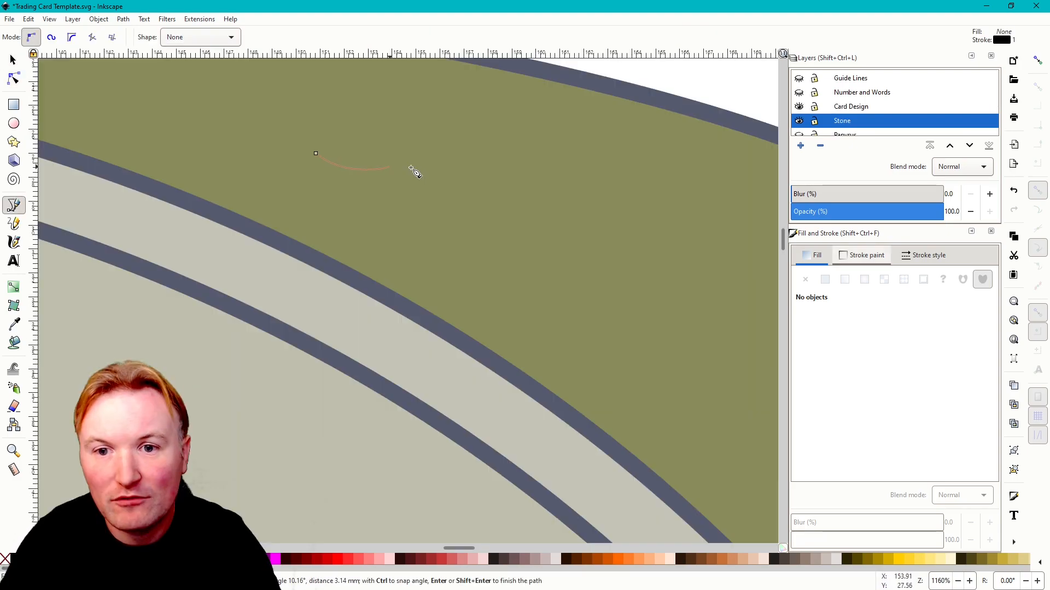
left_click(315, 153)
left_click_drag(616, 196, 666, 213)
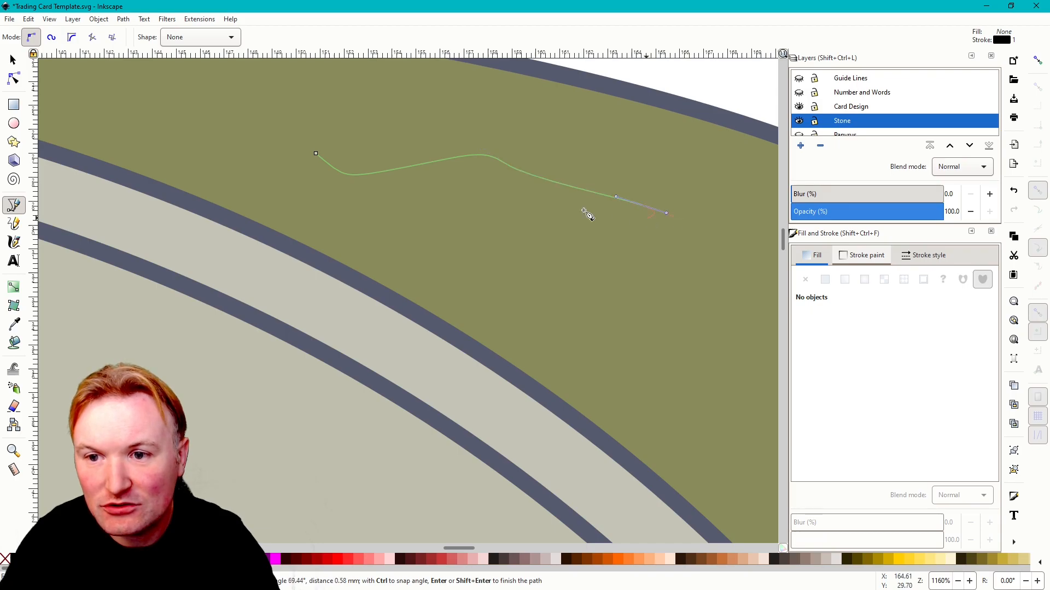
left_click_drag(489, 174, 459, 176)
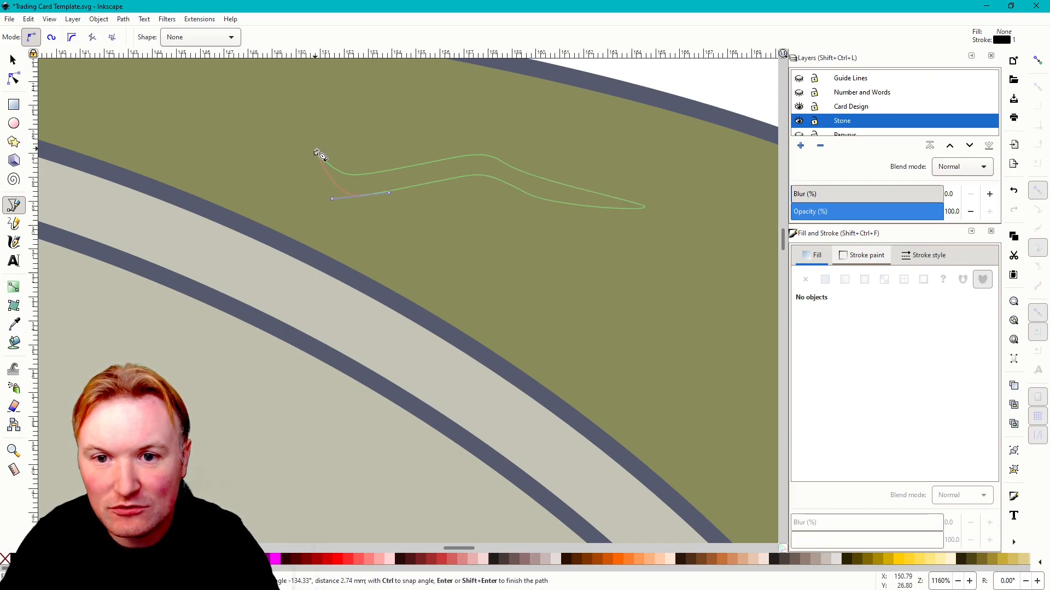
left_click(316, 154)
left_click(825, 280)
left_click(862, 256)
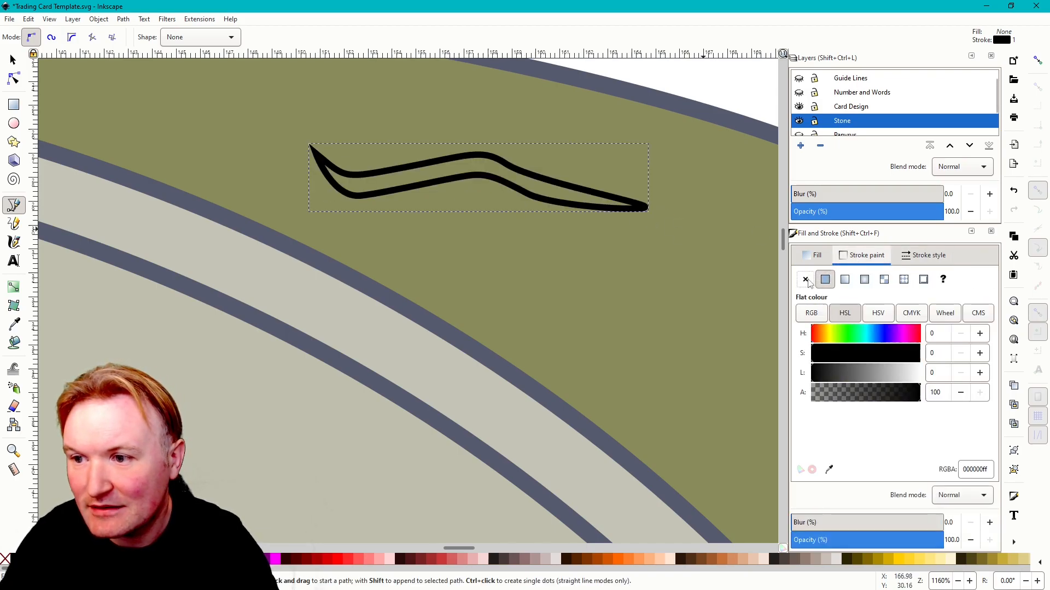
left_click(806, 279)
left_click(812, 256)
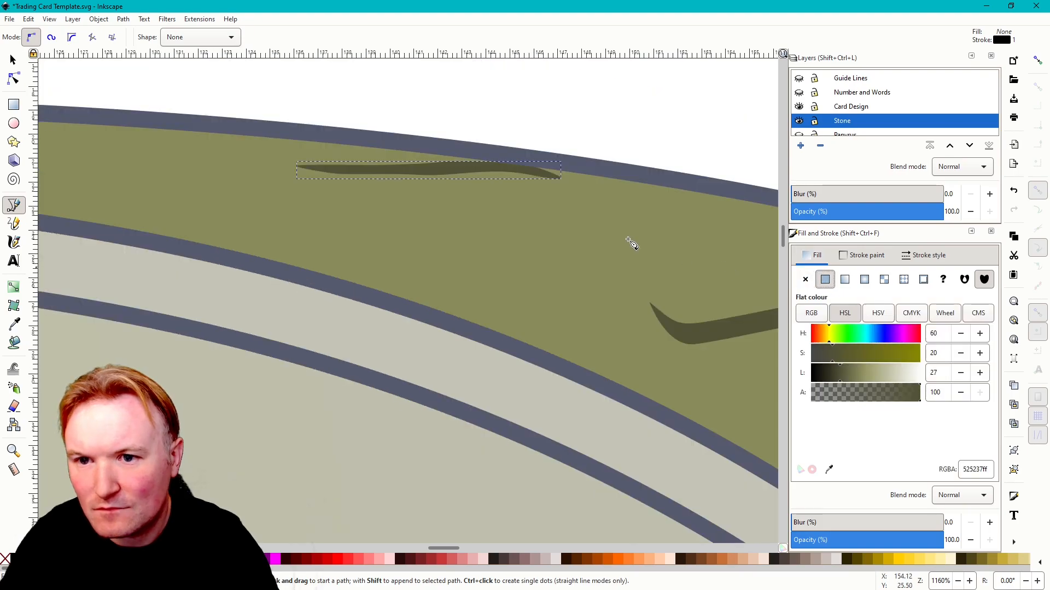
- Paste a copy of a crack and place it on the frame's right border below the corner circle
scroll(383, 158, "down", 4)
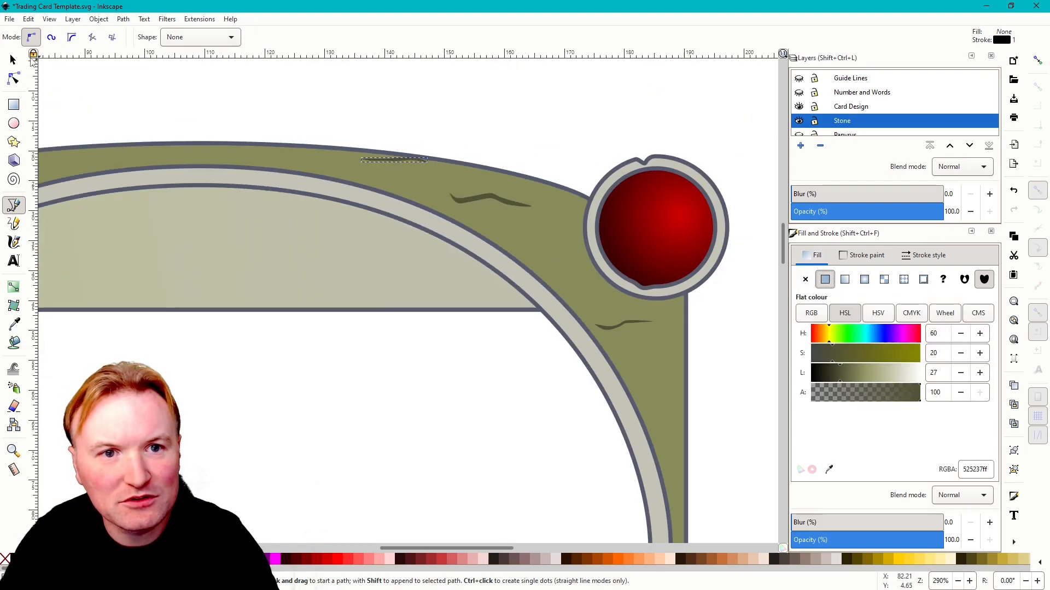
left_click(13, 59)
scroll(450, 195, "up", 1)
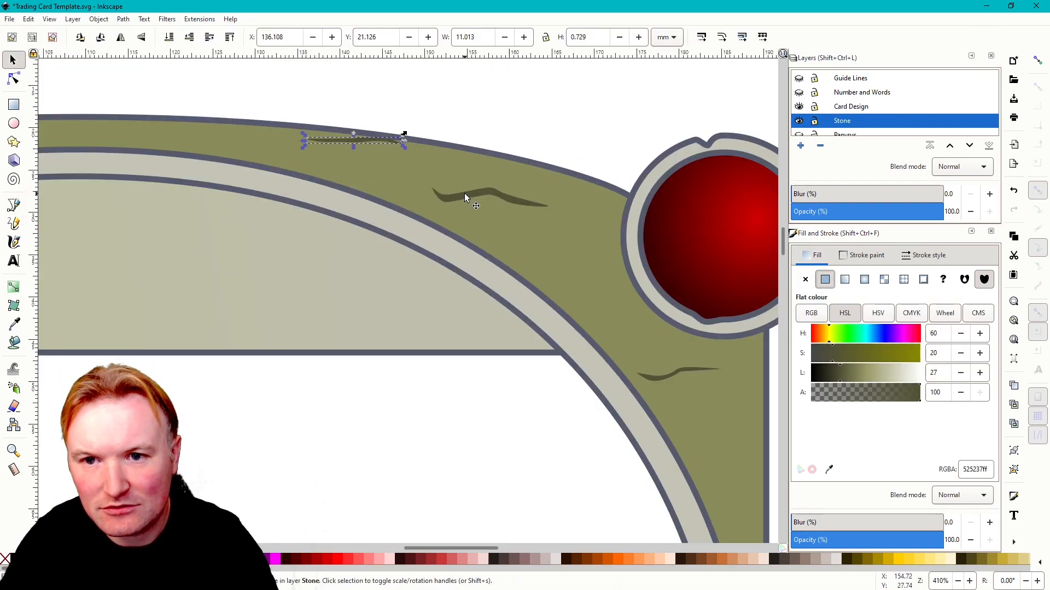
scroll(464, 193, "down", 3)
scroll(509, 276, "up", 5)
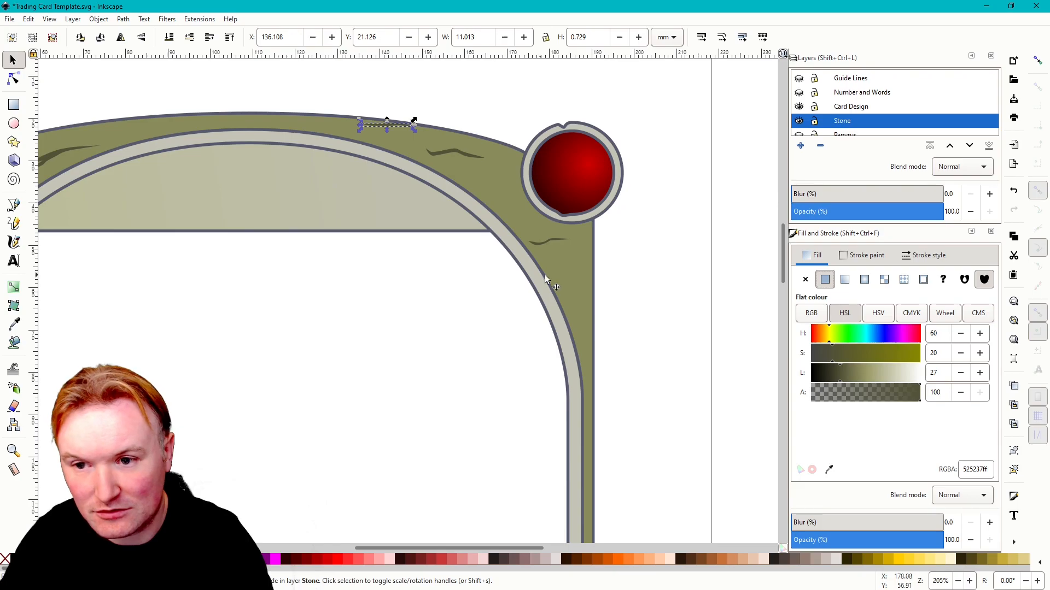
key("ctrl+v")
left_click_drag(675, 254, 625, 250)
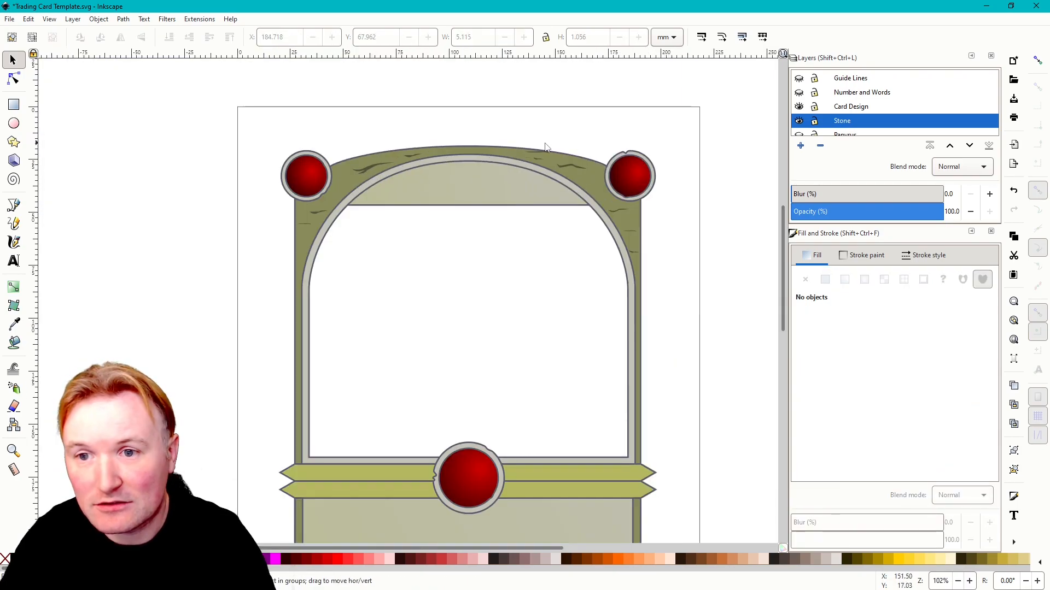
- Try the Stone layer at about 30 to 41% opacity against the whole card and return it to 100%
scroll(493, 143, "up", 2)
scroll(535, 138, "down", 3)
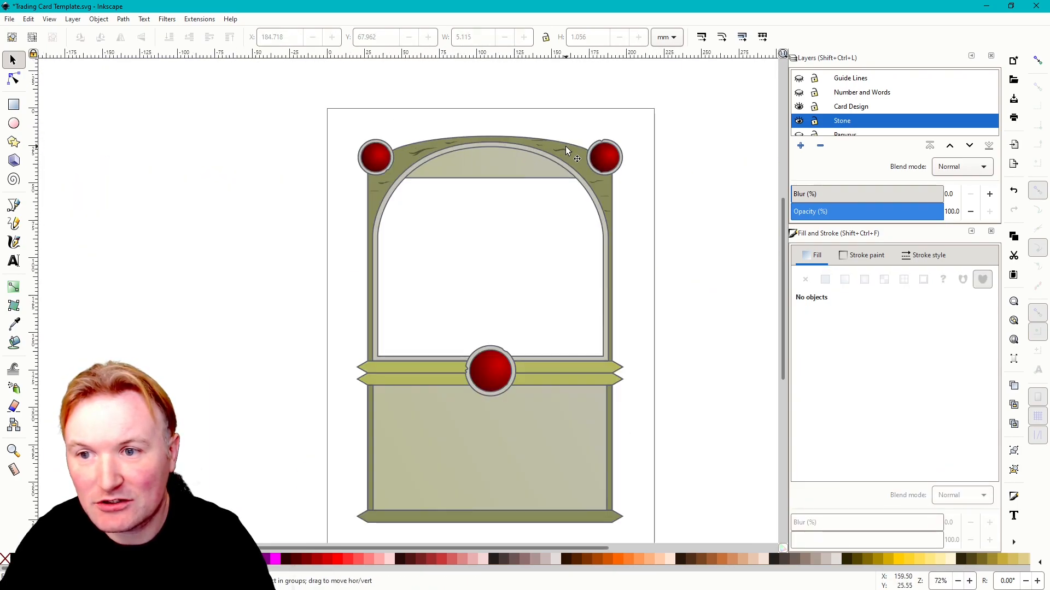
scroll(565, 146, "up", 1)
scroll(340, 160, "up", 2)
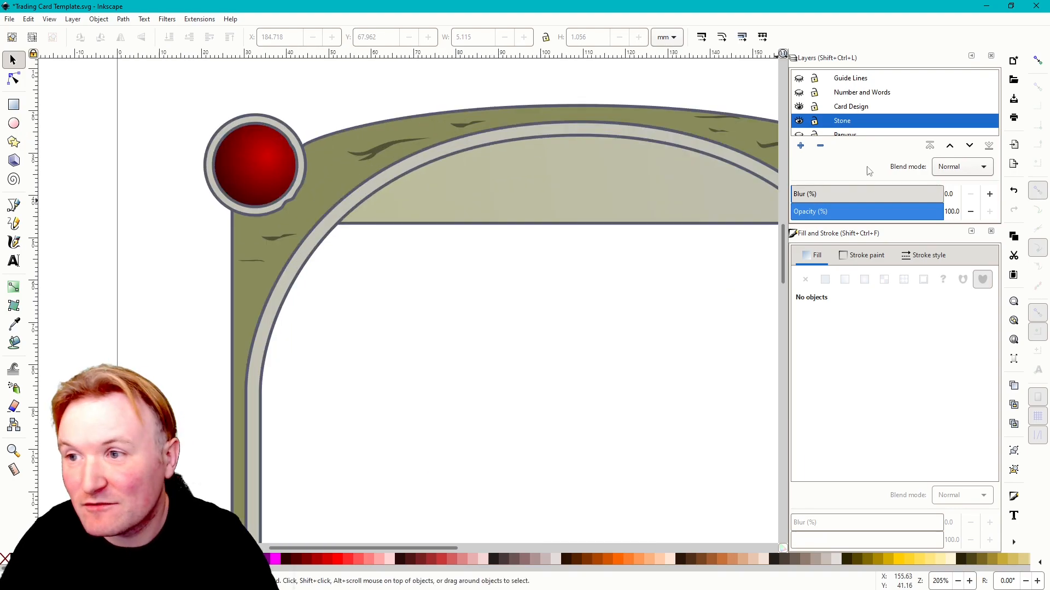
left_click_drag(869, 211, 852, 212)
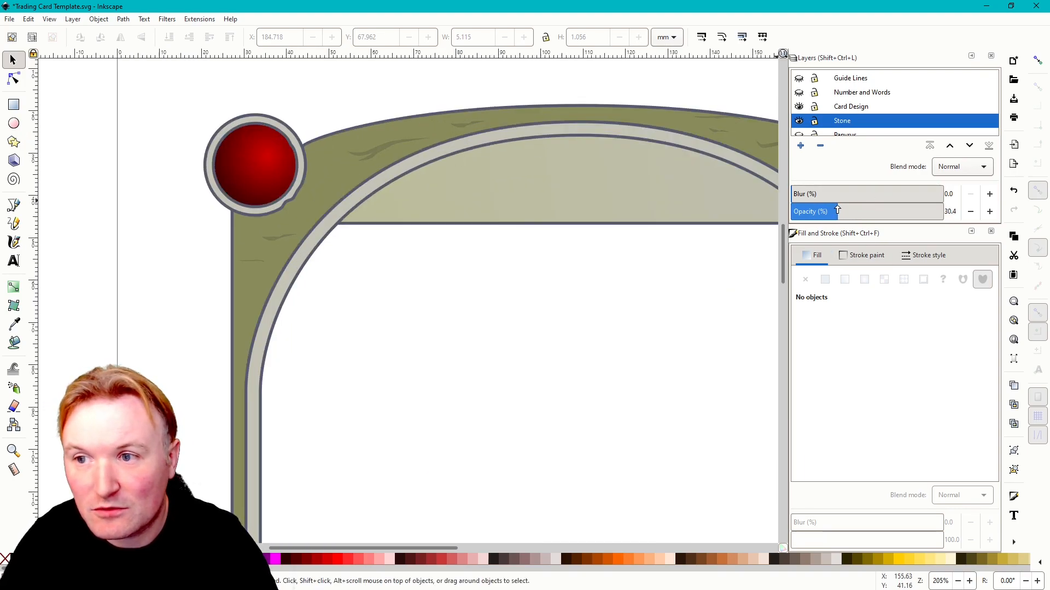
scroll(392, 146, "down", 4)
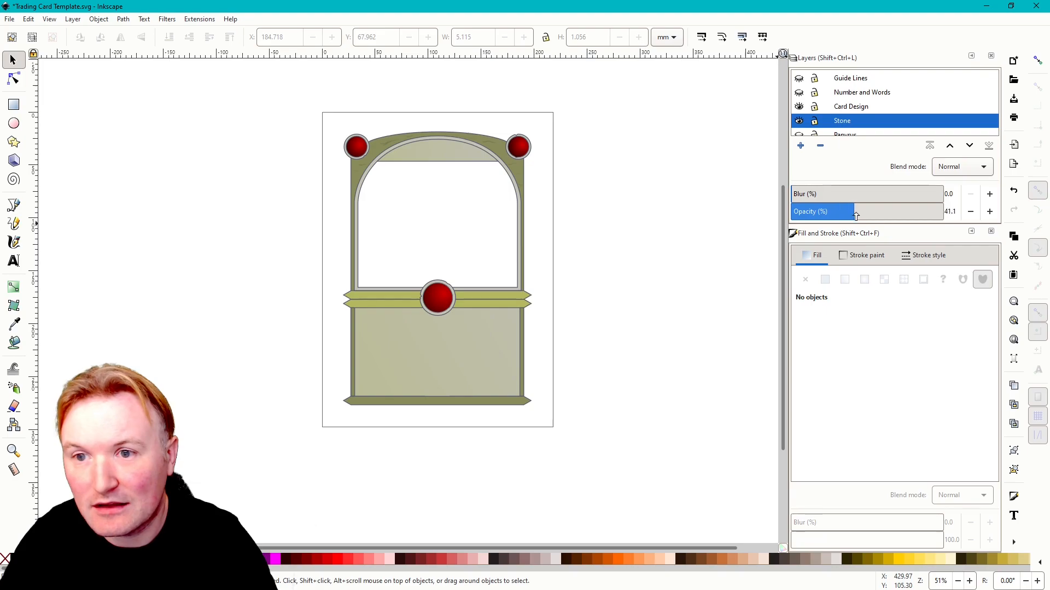
left_click_drag(854, 216, 946, 212)
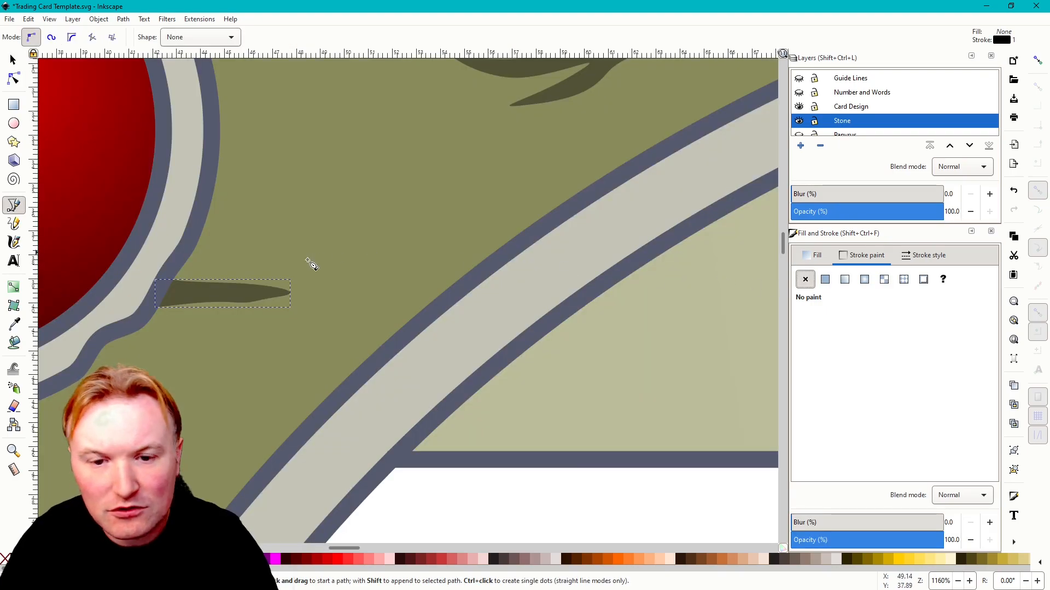
- Draw a crack about 10 mm long extending from the upper-left arch's light border into the frame, with fill 525237 and no stroke
scroll(258, 290, "down", 1)
scroll(268, 271, "up", 1)
scroll(268, 271, "down", 4)
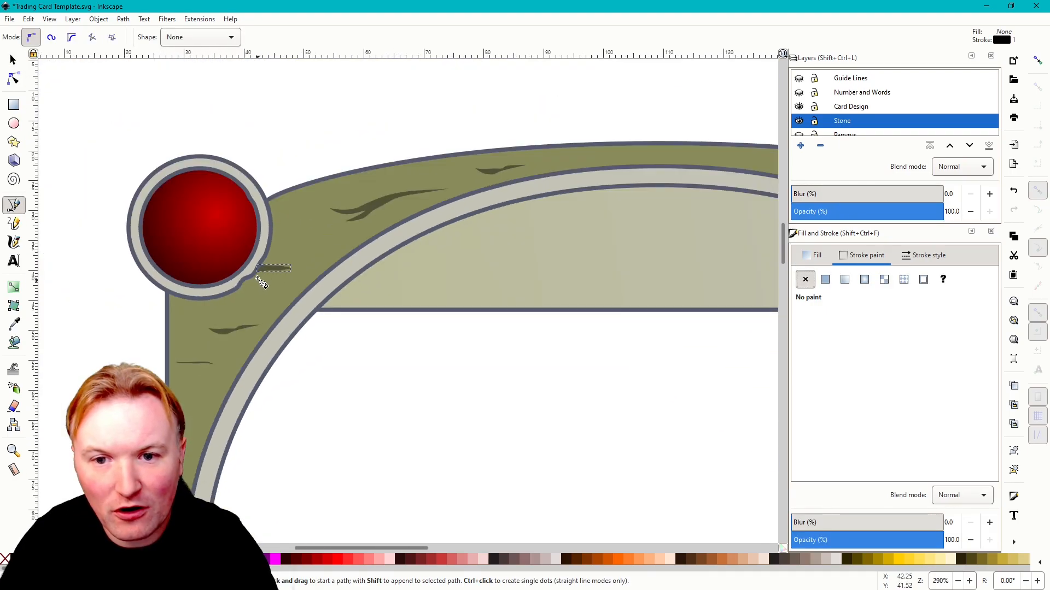
scroll(328, 199, "up", 4)
left_click(451, 322)
left_click_drag(322, 323, 281, 326)
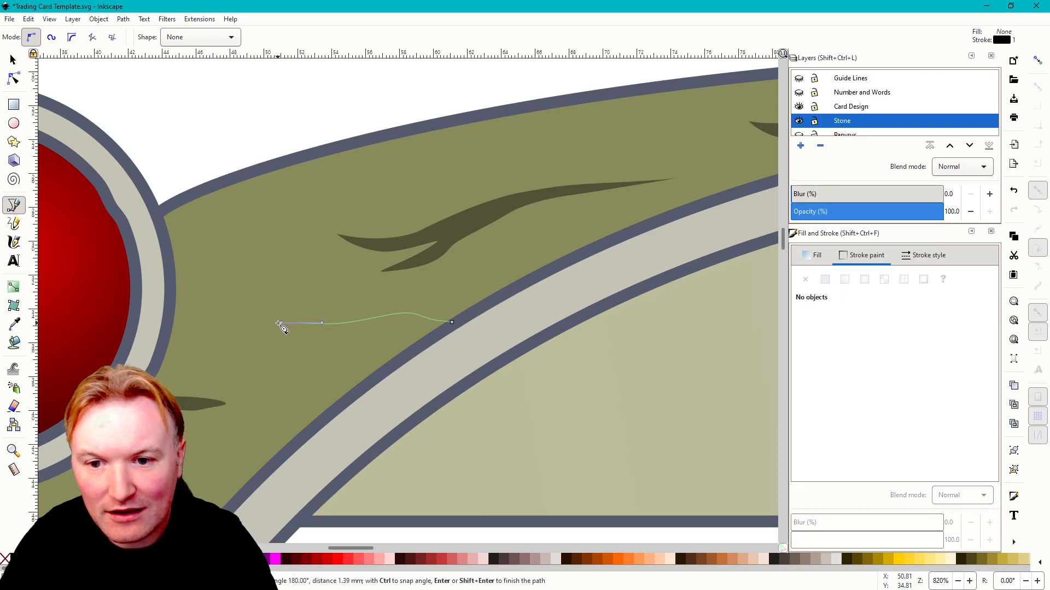
left_click_drag(345, 331, 387, 332)
left_click_drag(452, 323, 506, 301)
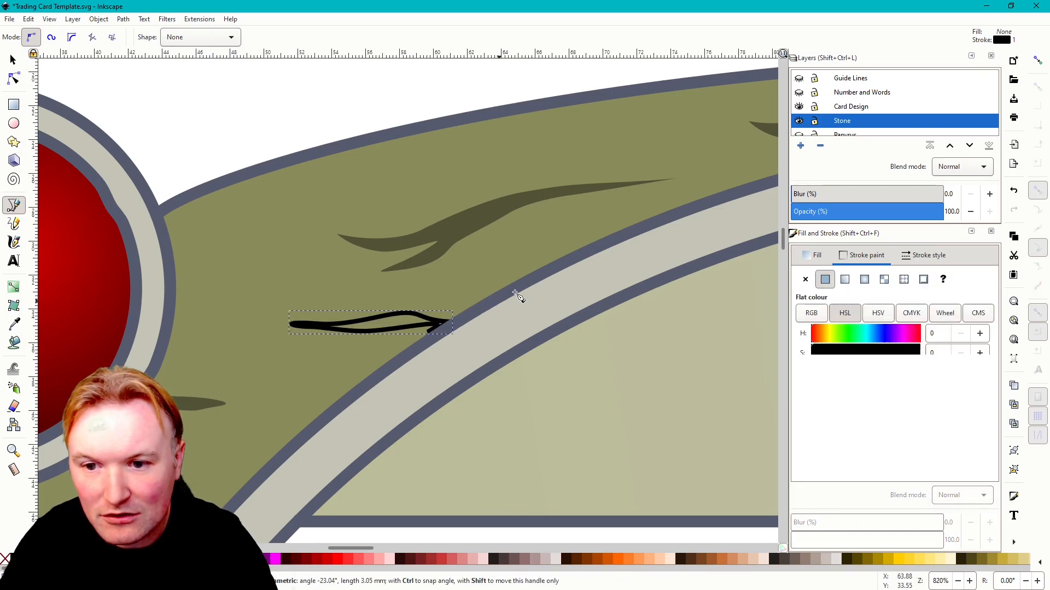
left_click(806, 277)
left_click(826, 281)
- Start a crack shape on the outer edge of the frame's narrow right column
scroll(391, 227, "down", 6)
scroll(437, 263, "up", 3)
scroll(378, 290, "up", 5)
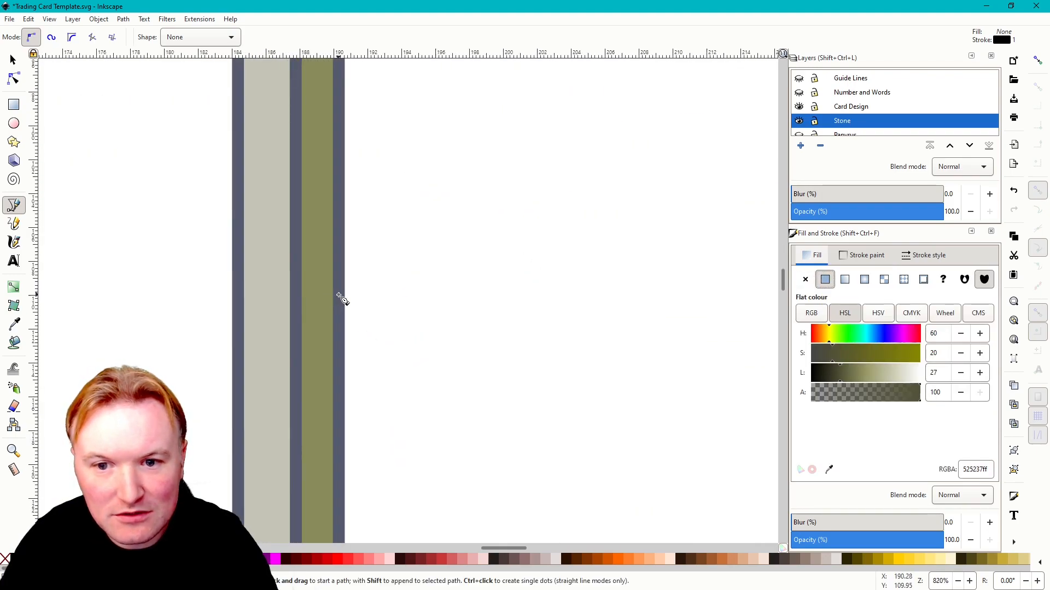
left_click(339, 294)
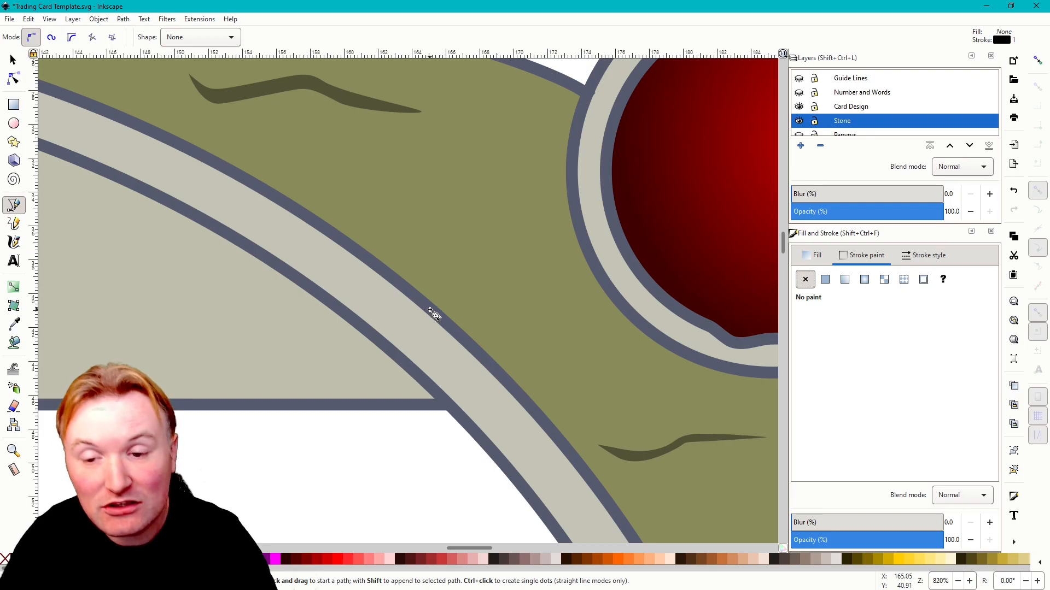
- Draw a thin crack about 9 mm long extending from the upper-right arch's light border, with fill 525237 and no stroke
left_click(432, 310)
left_click(525, 322)
left_click(465, 322)
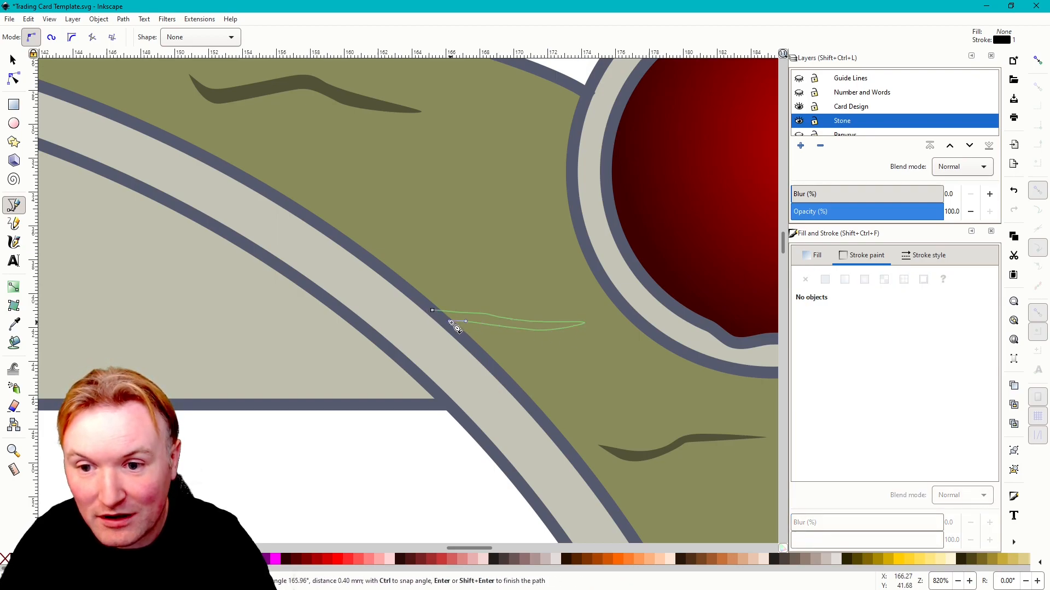
left_click(432, 312)
left_click(805, 280)
left_click(825, 280)
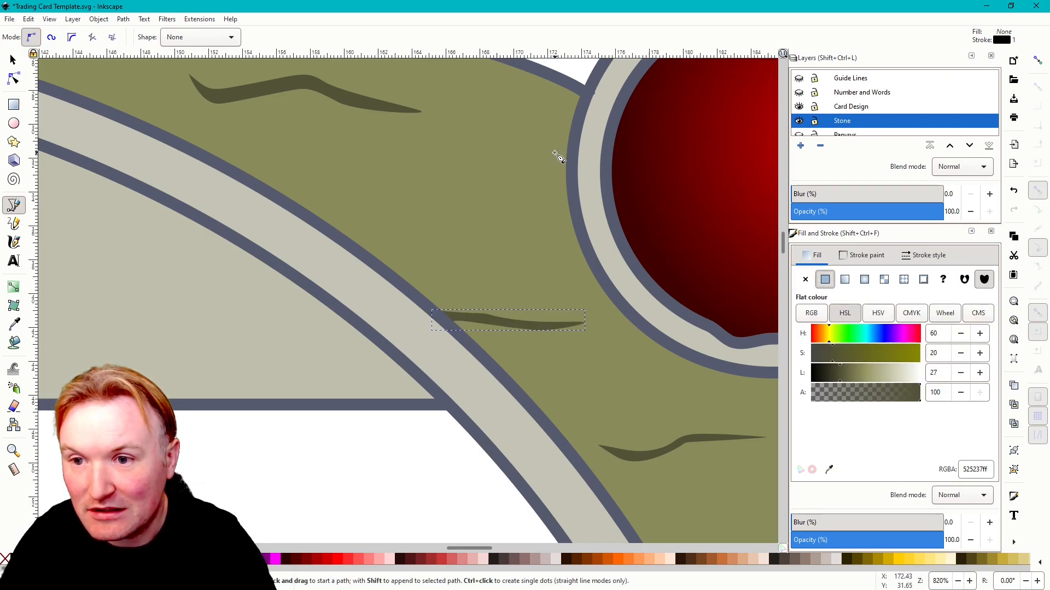
- Draw a tapered crack about 7 mm long extending from the upper-right circle's left edge, with a flat fill and no stroke
scroll(557, 155, "up", 2)
left_click(580, 196)
left_click(498, 205)
left_click(451, 201)
left_click_drag(361, 196, 327, 200)
left_click_drag(578, 230, 586, 238)
left_click(580, 198)
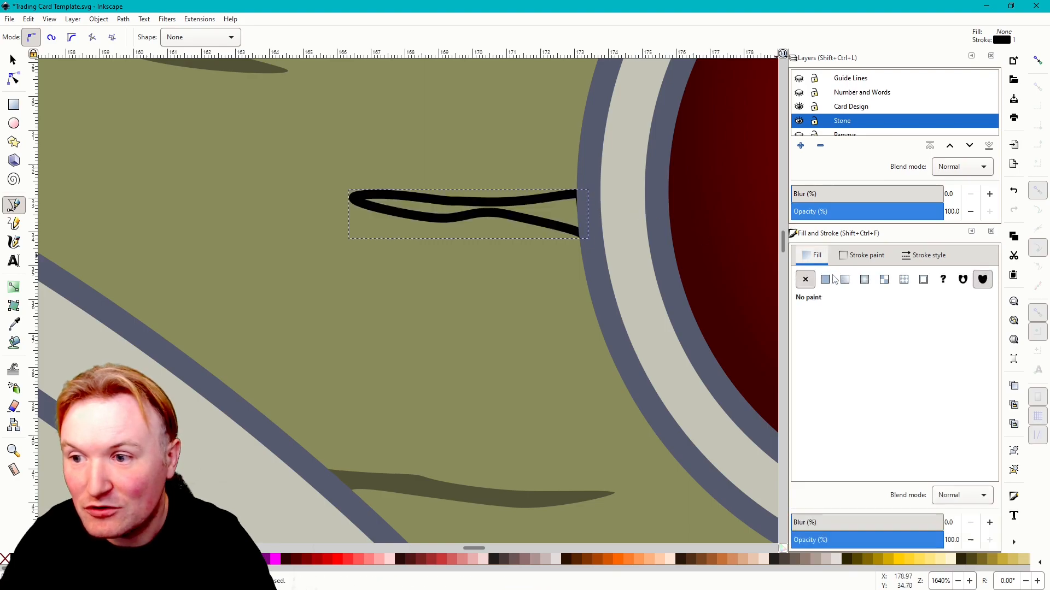
left_click(825, 279)
left_click(861, 255)
left_click(804, 279)
- Draw a small angular crack on the upper-left arch between the corner circle and the long forked crack
scroll(443, 220, "down", 8)
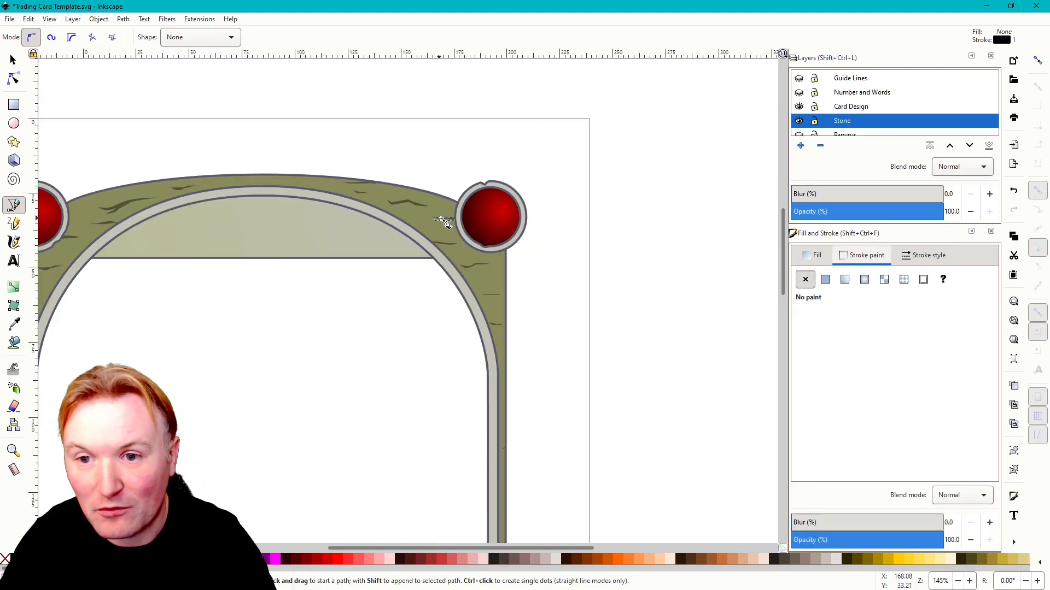
scroll(238, 195, "up", 2)
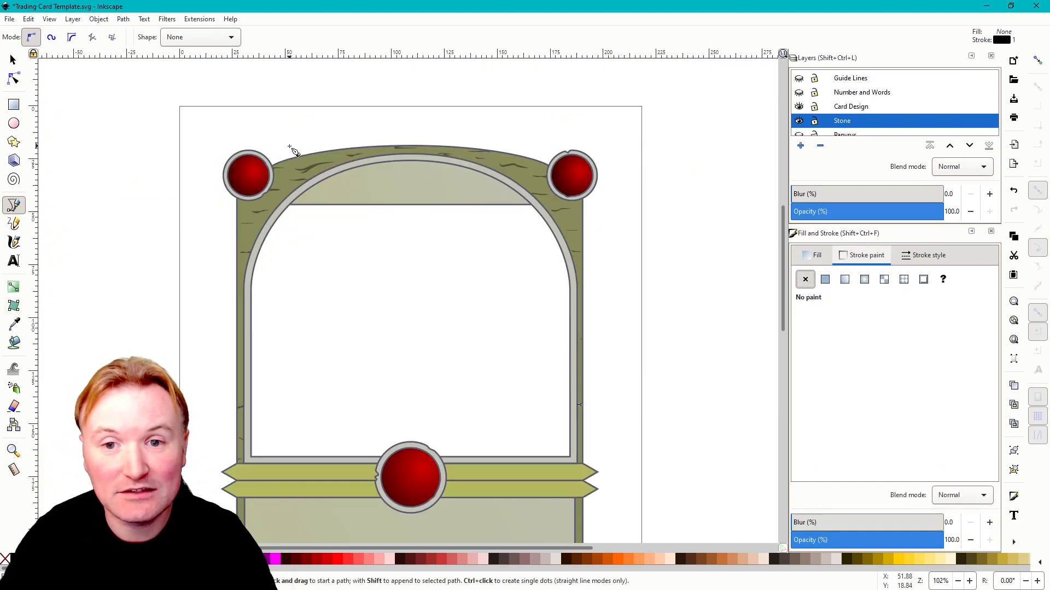
scroll(291, 149, "up", 9)
left_click(292, 294)
left_click_drag(342, 294, 339, 324)
scroll(325, 241, "down", 6)
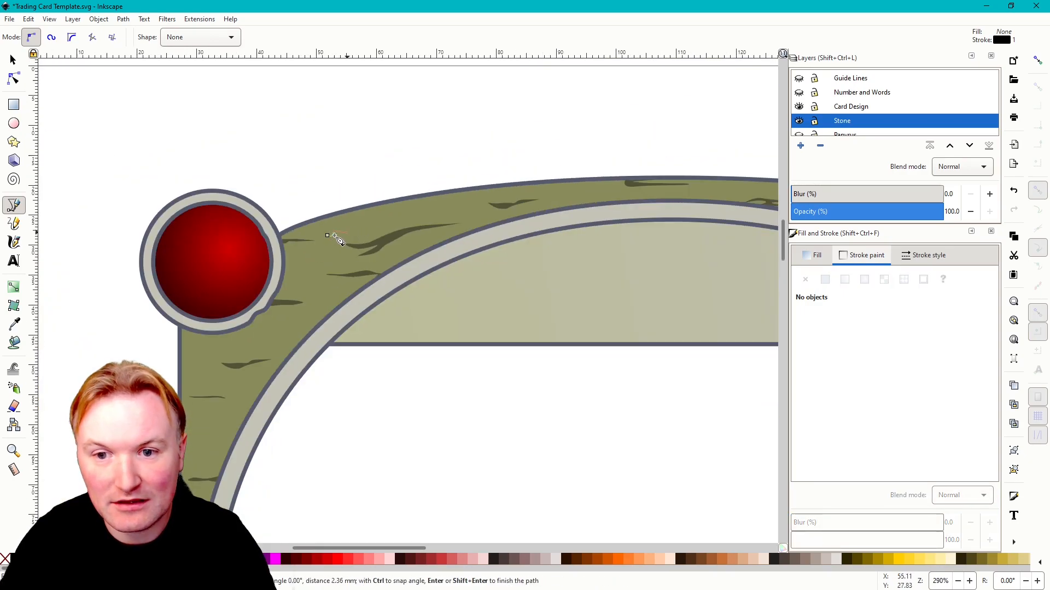
scroll(332, 239, "up", 4)
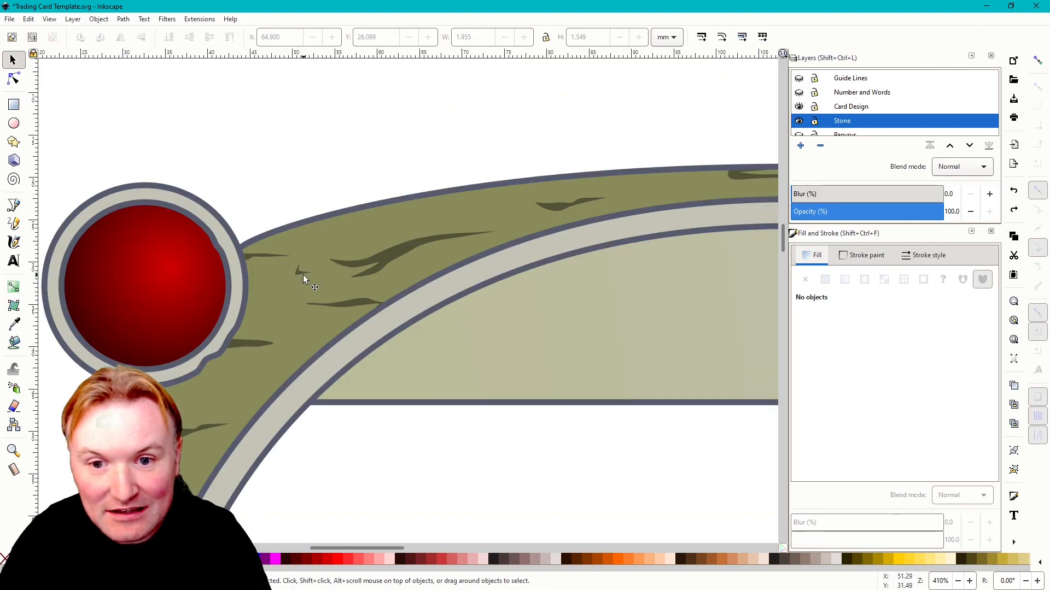
- Copy the small angular crack and paste a duplicate on the upper-left arch above the long forked crack
left_click(302, 275)
scroll(309, 284, "up", 2)
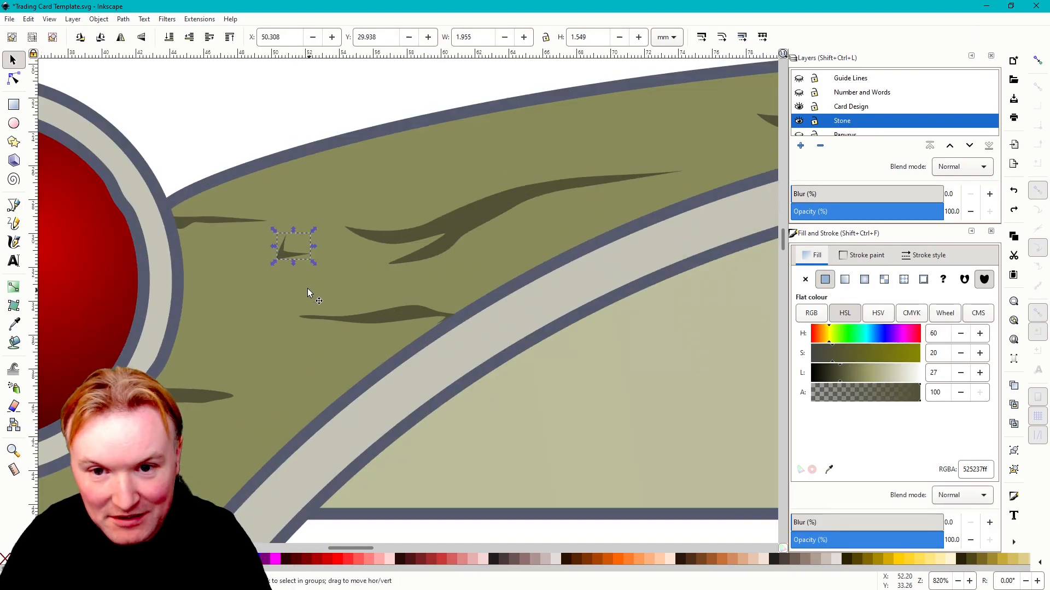
key("ctrl+c")
scroll(314, 206, "down", 1)
scroll(454, 156, "up", 1)
key("ctrl+v")
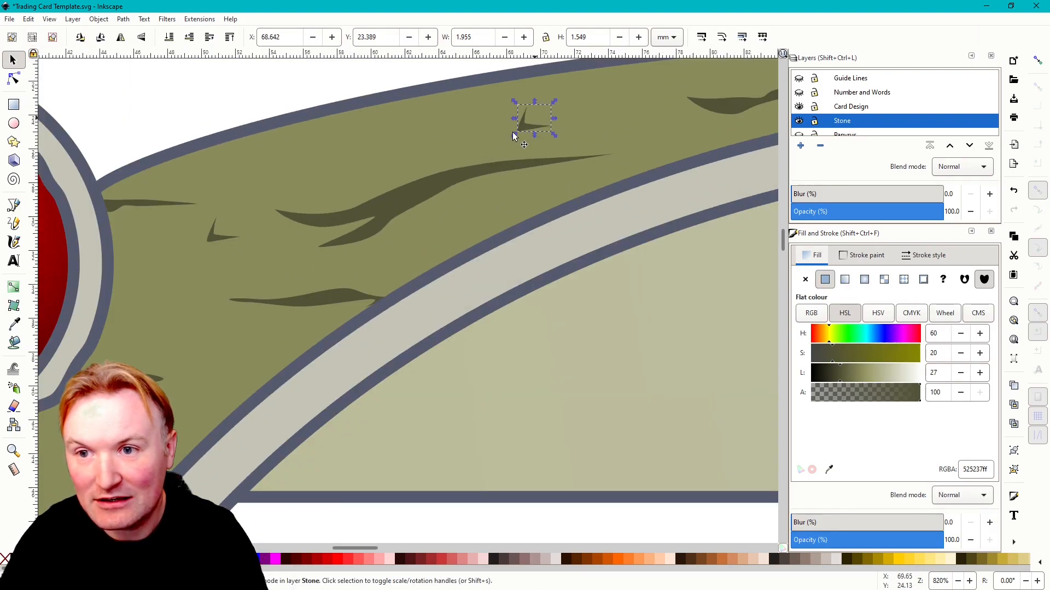
scroll(437, 164, "down", 6)
- Paste more copies of the angular crack down the left side, scaling the narrow left column's copy to about 0.63 × 0.50 mm
scroll(555, 184, "up", 3)
key("ctrl+v")
scroll(579, 194, "down", 5)
scroll(464, 281, "up", 7)
key("ctrl+v")
scroll(374, 344, "up", 2)
left_click_drag(359, 293, 344, 257)
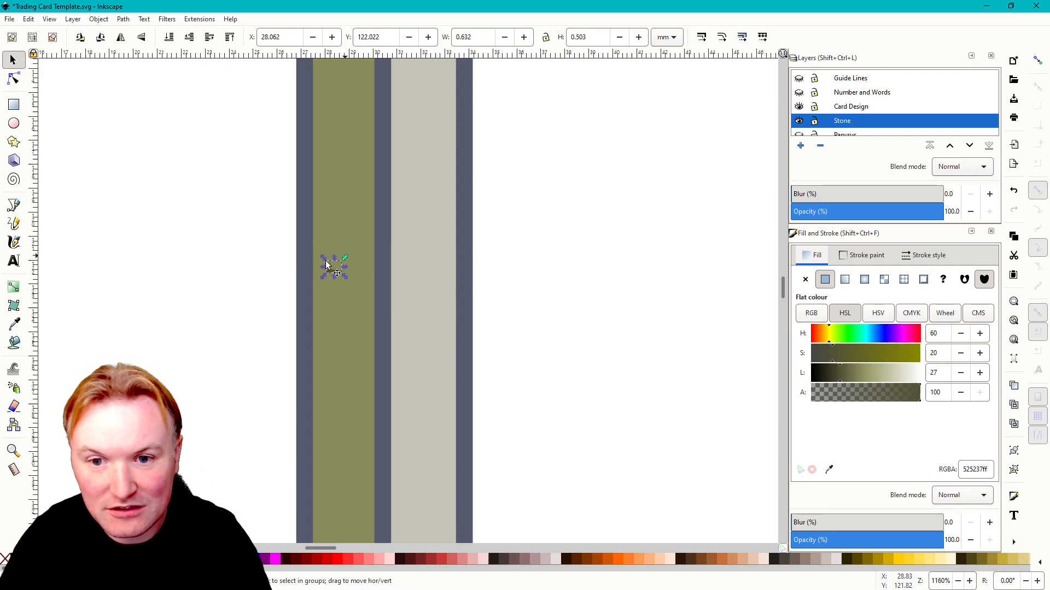
- Paste copies of the tiny angular crack in the narrow right column and on the upper-right arch
scroll(336, 263, "down", 6)
scroll(481, 227, "up", 4)
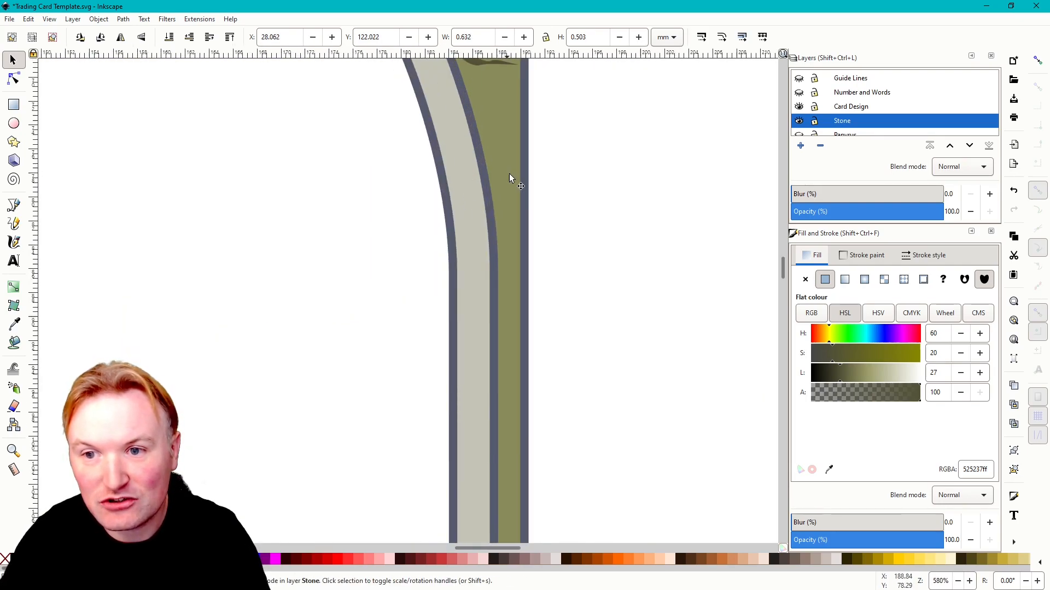
scroll(500, 146, "down", 4)
scroll(500, 383, "up", 4)
key("ctrl+v")
scroll(503, 402, "down", 8)
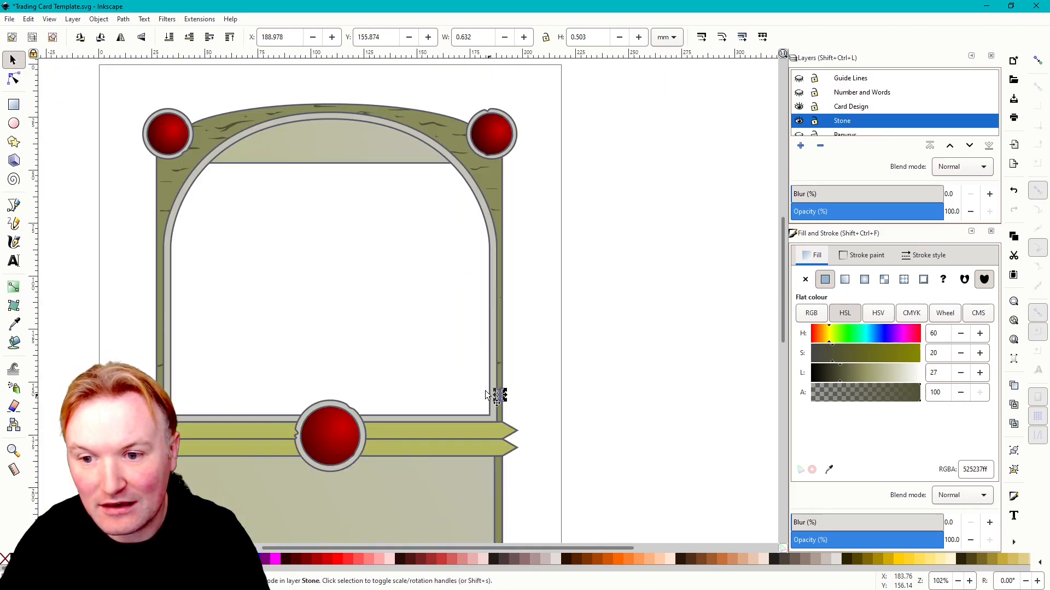
scroll(456, 271, "up", 8)
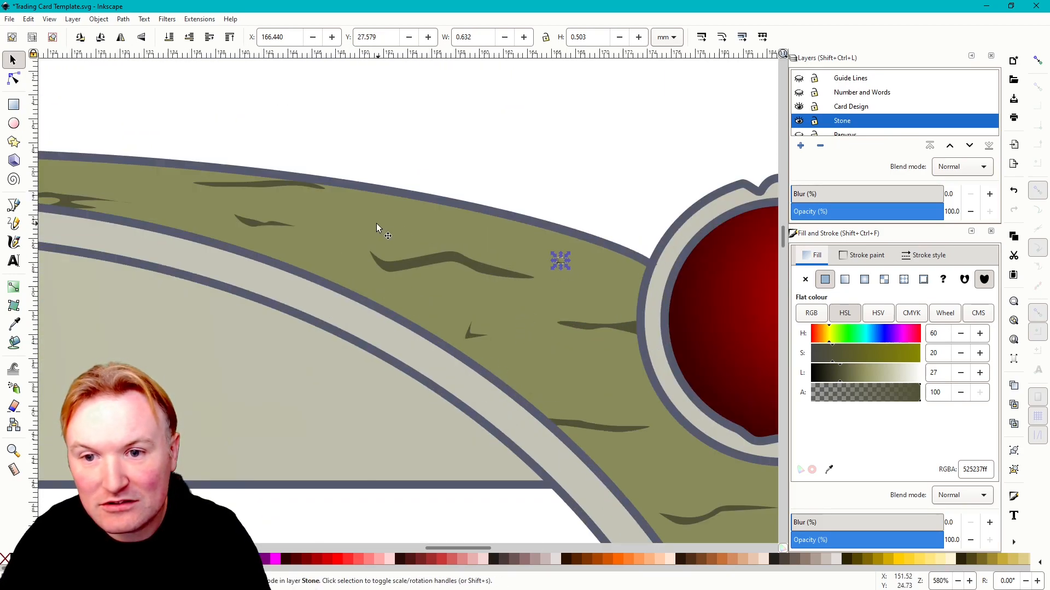
- Place a tiny crack above the wavy crack on the upper-right arch and rotate it to about 0.64 × 0.62 mm
scroll(481, 263, "up", 3)
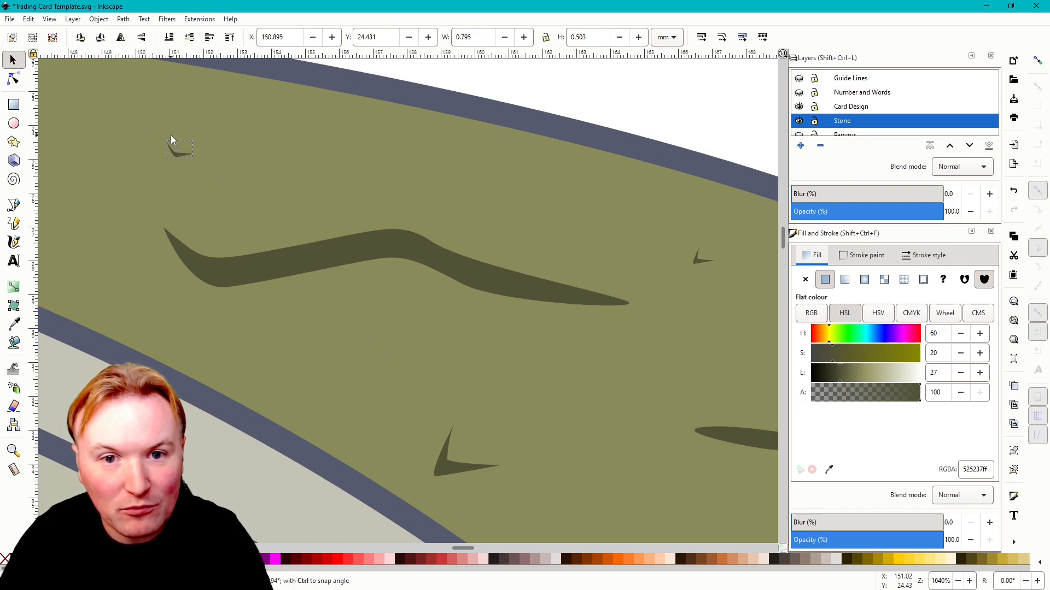
left_click(191, 153)
left_click_drag(199, 136, 203, 140)
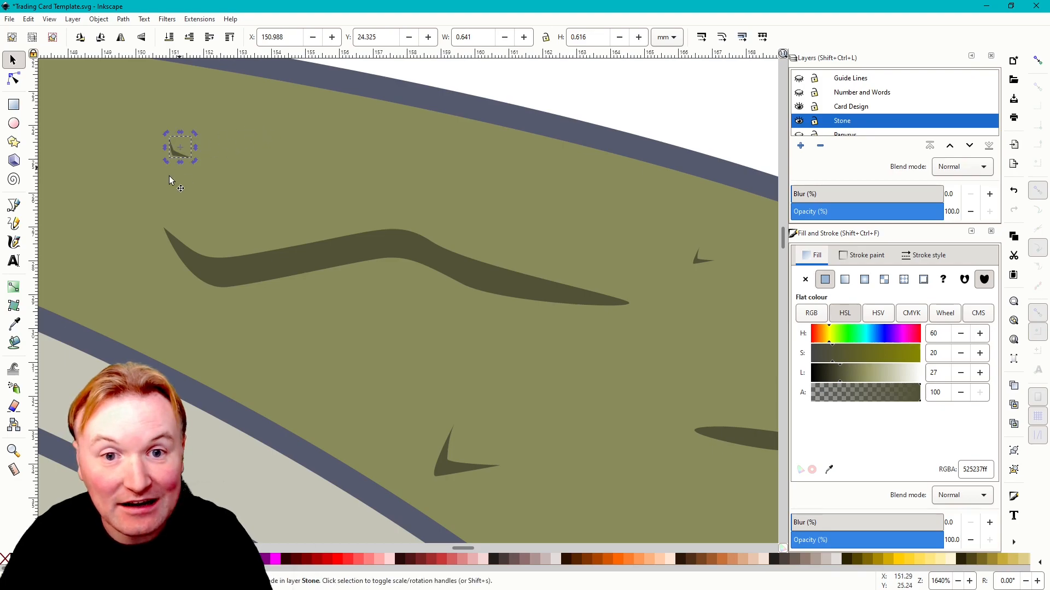
scroll(449, 362, "down", 6)
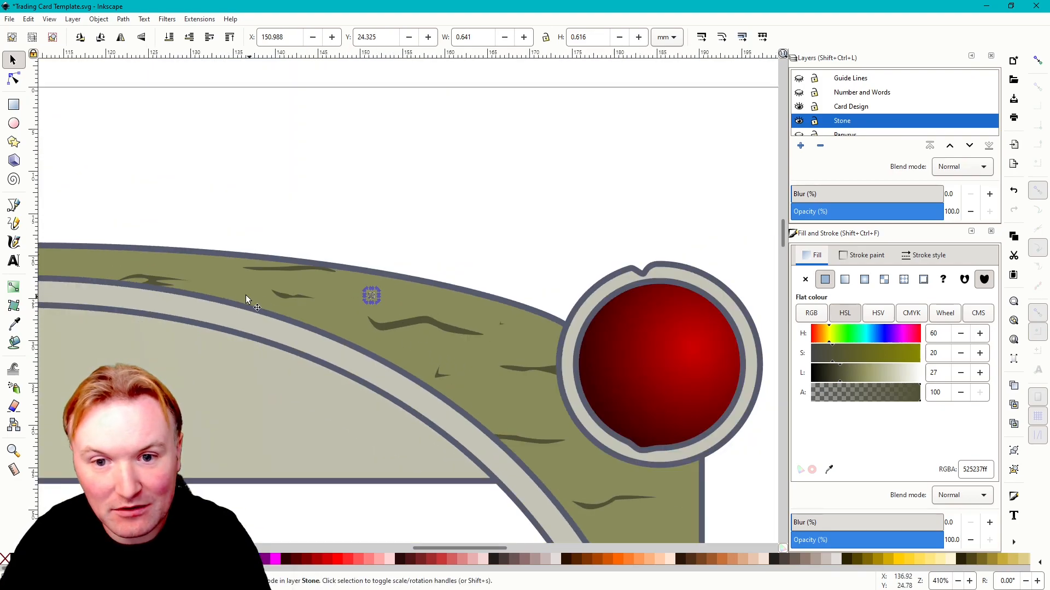
- Draw a tiny curved crack with the Pen tool on the upper part of the left column and give it a flat fill
scroll(234, 269, "up", 3)
scroll(467, 237, "down", 5)
key("b")
scroll(235, 137, "up", 10)
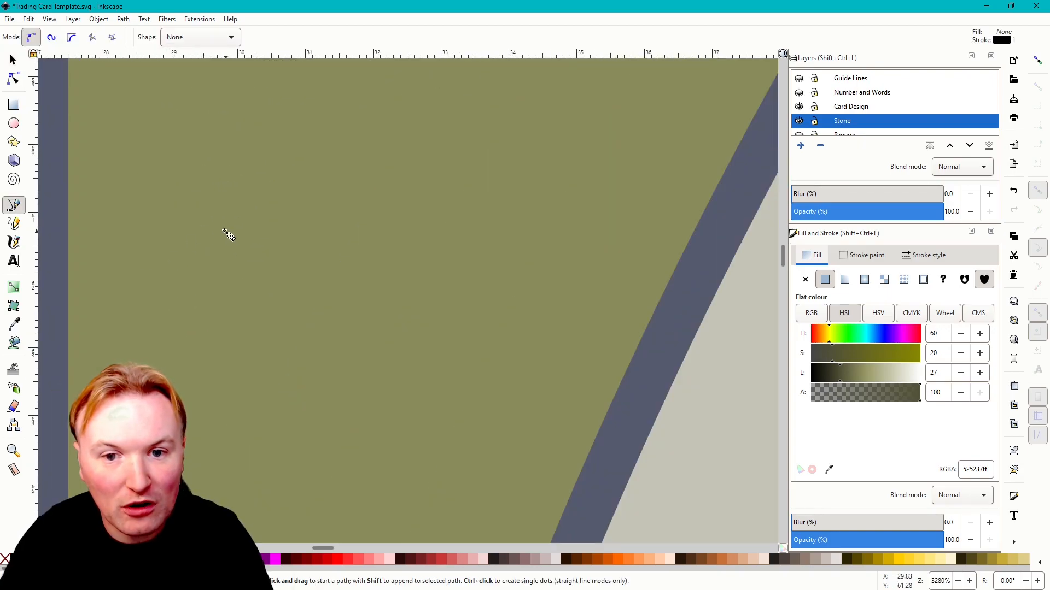
left_click_drag(224, 230, 252, 164)
left_click(261, 265)
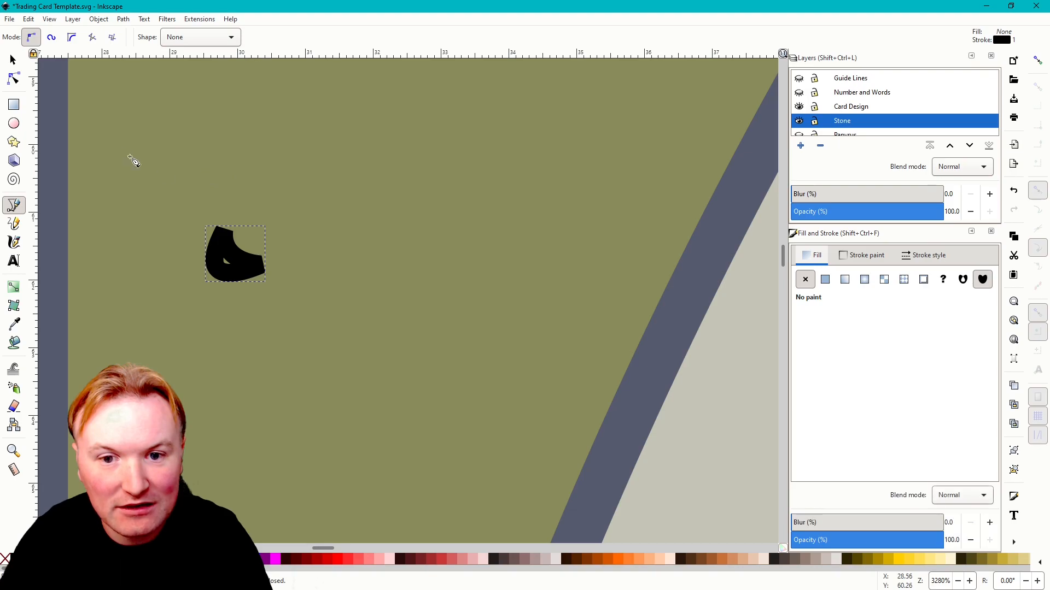
left_click(826, 280)
- Scatter copies of the tiny curved crack, without a stroke, over the upper-left arch and column
scroll(358, 279, "down", 7)
scroll(319, 277, "down", 2)
scroll(400, 208, "up", 2)
key("ctrl+x")
key("ctrl+v")
scroll(349, 257, "down", 1)
scroll(408, 202, "up", 2)
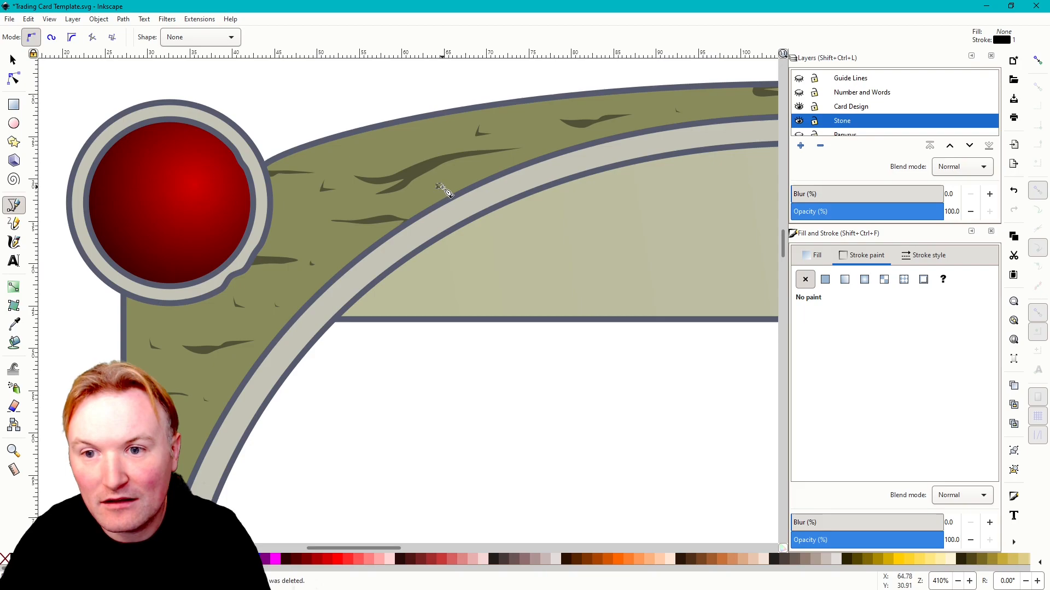
- Scatter copies of the tiny curved crack over the upper-right stone and down the right column
scroll(446, 191, "down", 3)
scroll(481, 277, "up", 4)
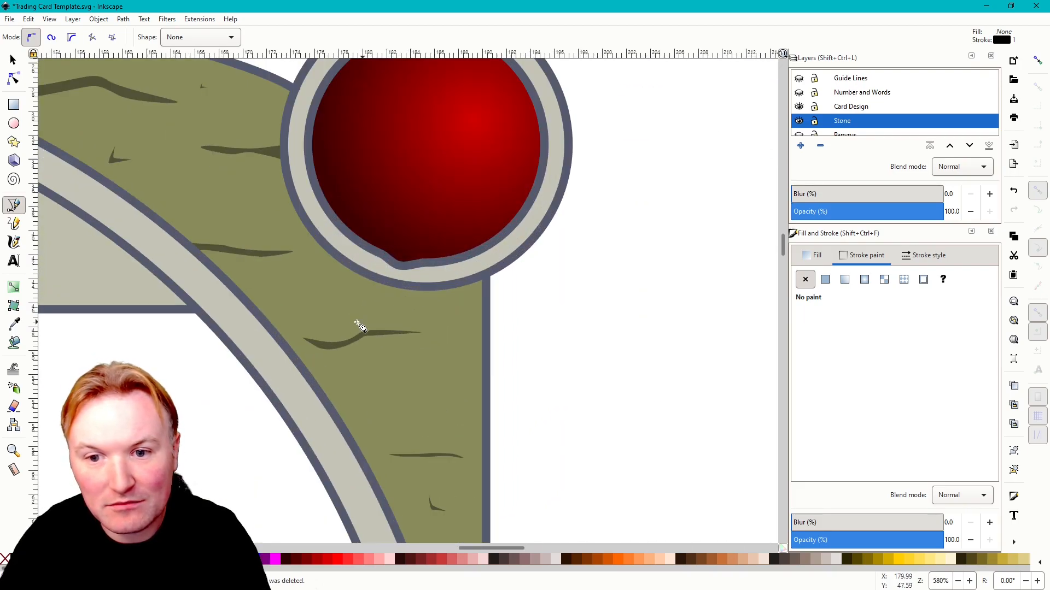
scroll(459, 321, "down", 2)
scroll(497, 284, "up", 1)
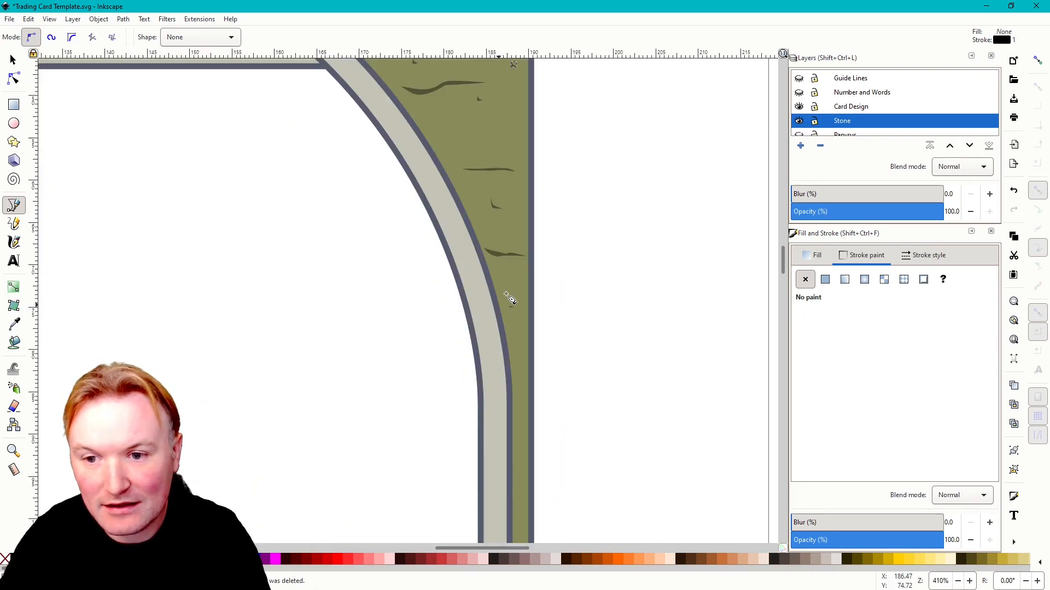
key("ctrl+z")
- Start a shadow outline on the Stone Shadow layer, running from the base of the left column up toward the arch
scroll(339, 358, "down", 6)
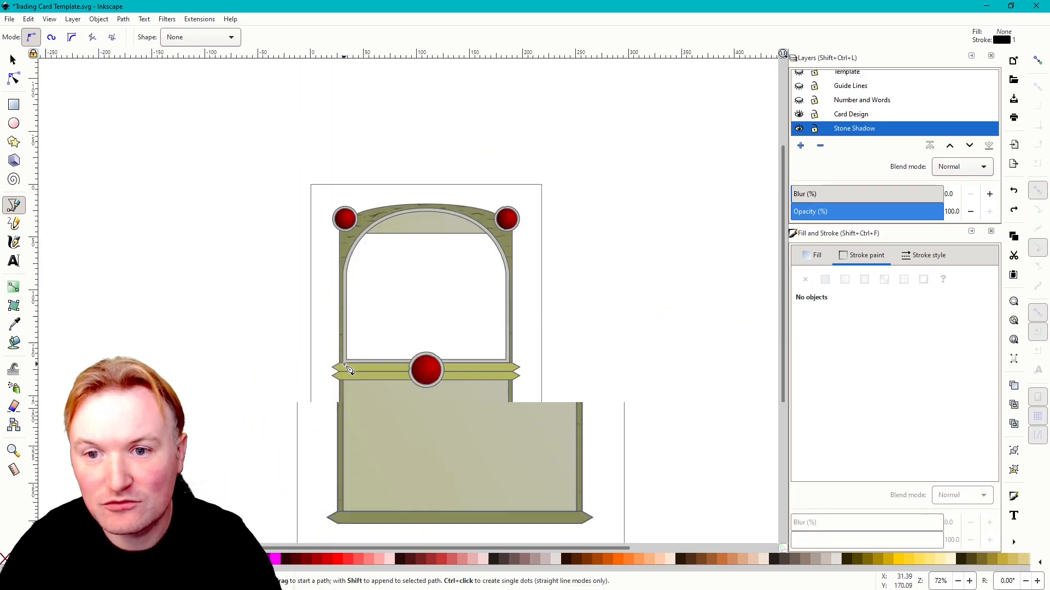
scroll(339, 358, "up", 7)
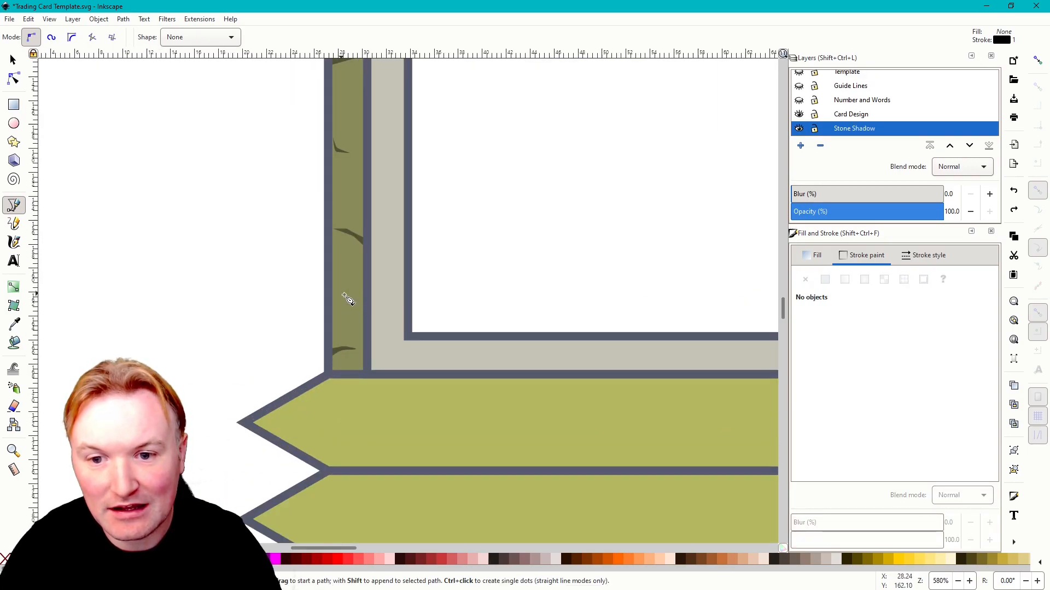
scroll(411, 286, "up", 2)
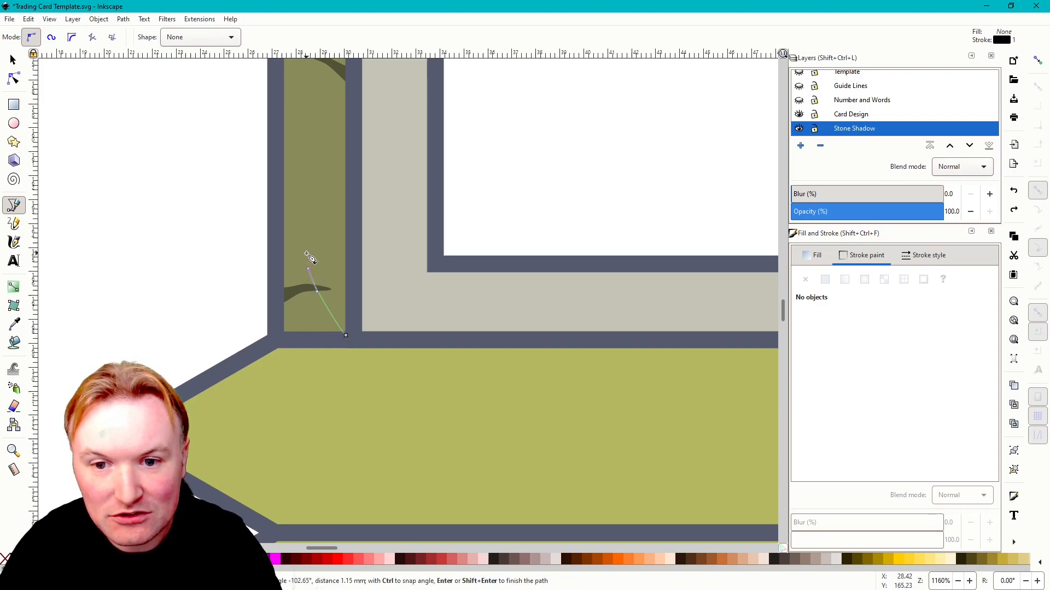
scroll(309, 258, "down", 7)
scroll(292, 327, "up", 5)
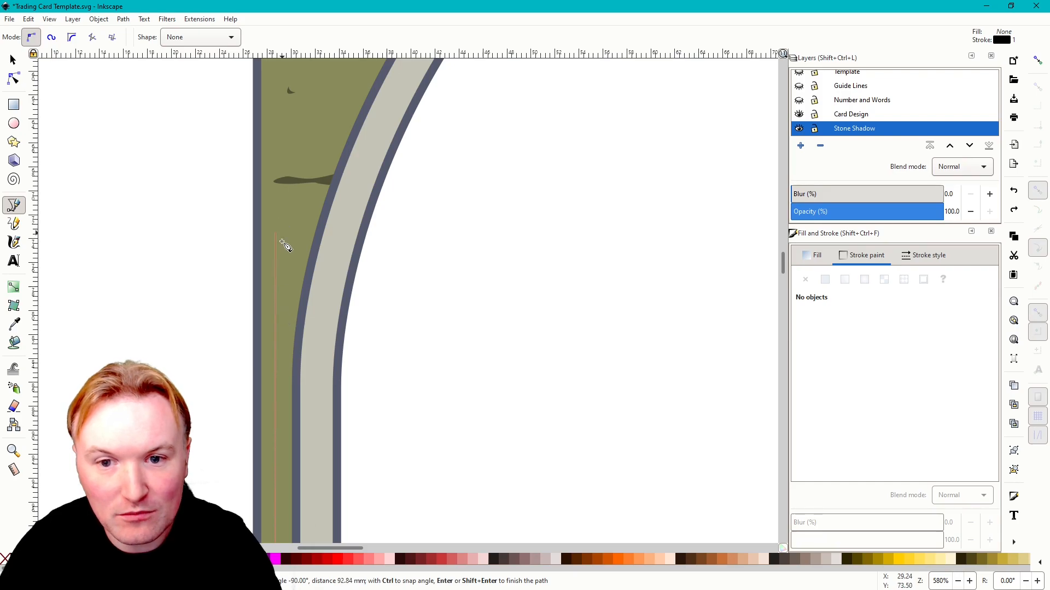
- Continue the shadow outline as a wavy edge through the widening left column to just below the upper-left circle
left_click_drag(277, 241, 314, 242)
scroll(285, 239, "down", 3)
scroll(279, 323, "up", 3)
scroll(297, 286, "up", 1)
mouse_move(303, 189)
left_mouse_down()
mouse_move(305, 165)
mouse_move(284, 198)
left_mouse_up()
scroll(301, 284, "down", 3)
scroll(353, 191, "up", 2)
scroll(285, 203, "down", 3)
scroll(284, 210, "up", 3)
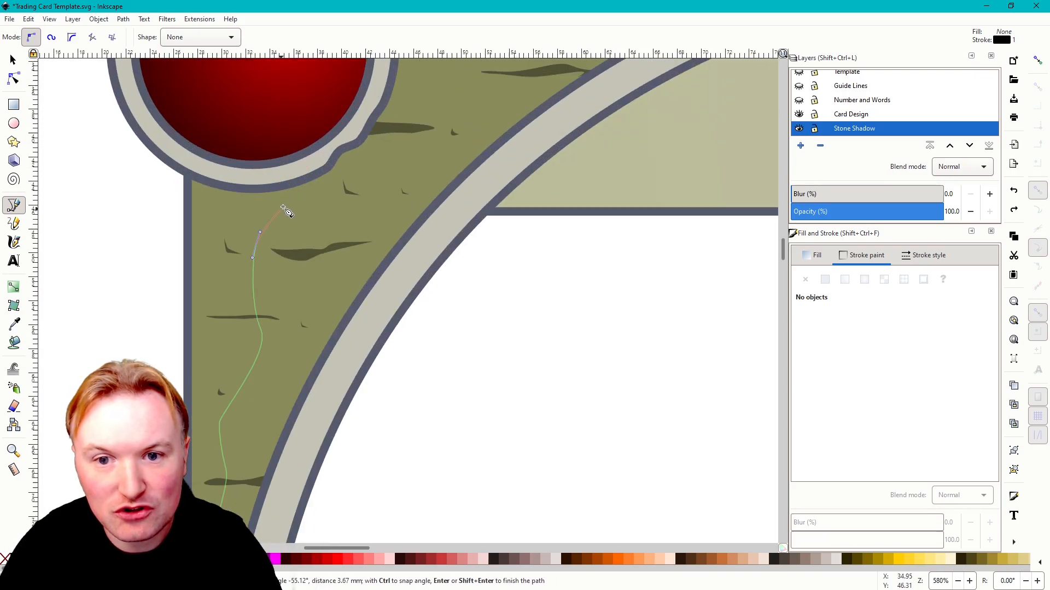
- Carry the shadow outline past the circle's chipped edge, close it around the circle and column, and fill it with 31314b
scroll(330, 189, "up", 2)
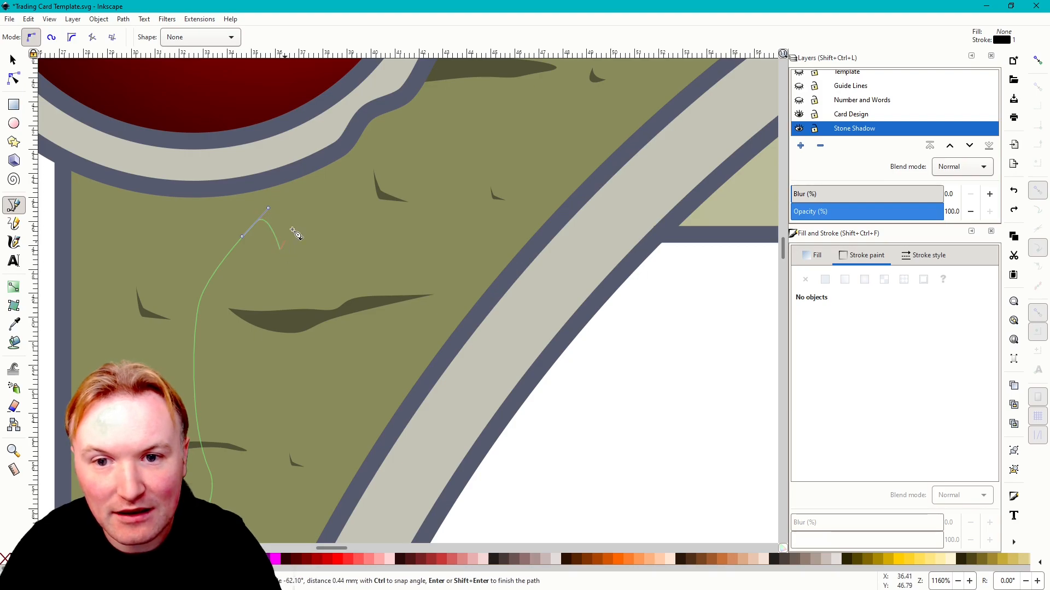
left_click_drag(389, 113, 400, 103)
scroll(387, 187, "down", 3)
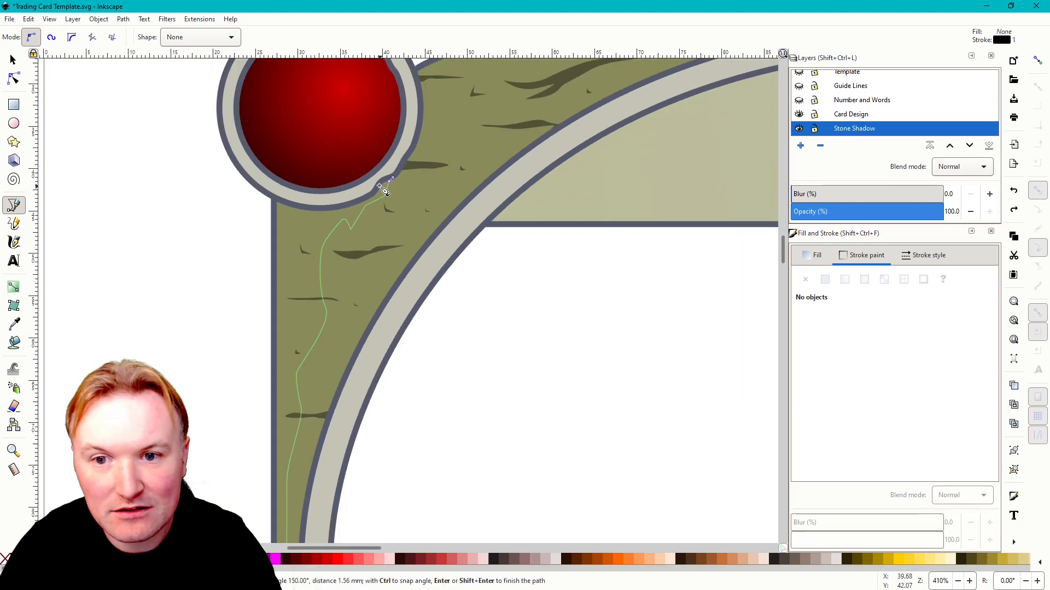
scroll(384, 188, "up", 3)
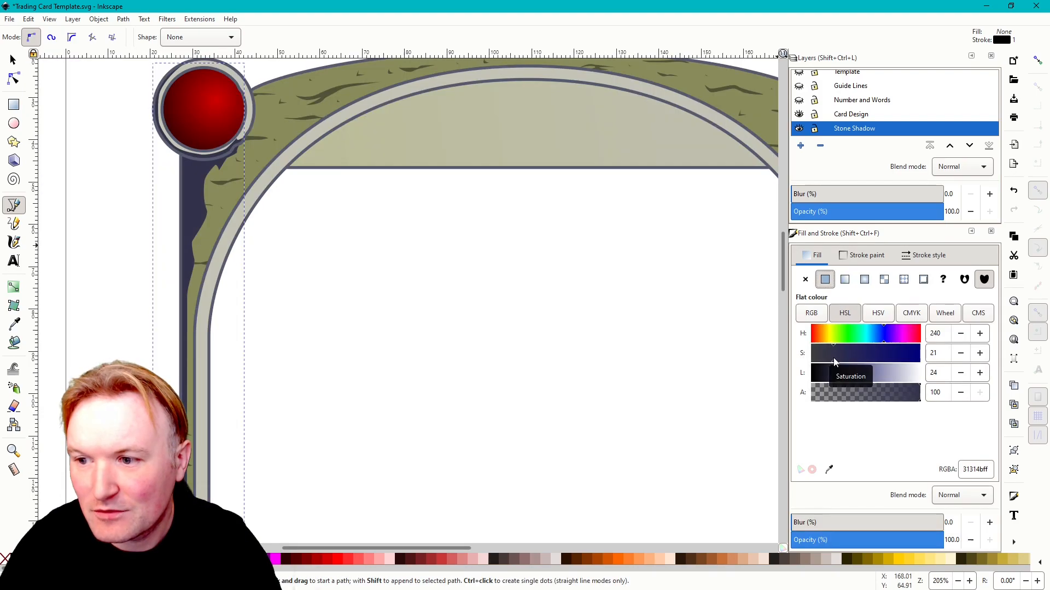
- Set the left column shadow's fill to 3c3c57 and its opacity to 23.6%
left_click(843, 373)
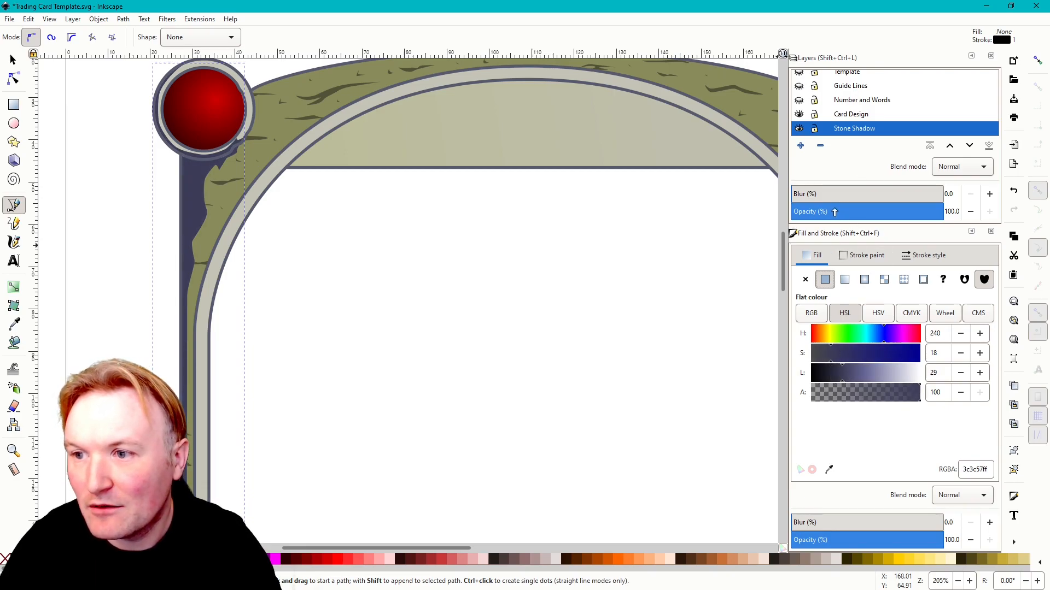
left_click_drag(834, 212, 825, 212)
scroll(336, 230, "down", 2)
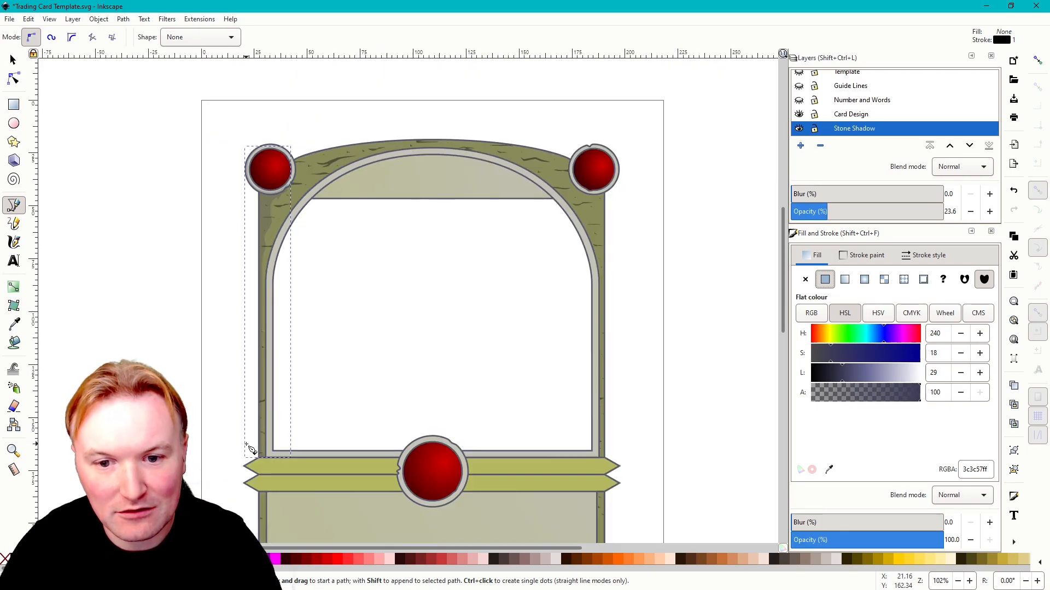
scroll(250, 448, "up", 2)
scroll(284, 164, "down", 2)
scroll(306, 227, "up", 2)
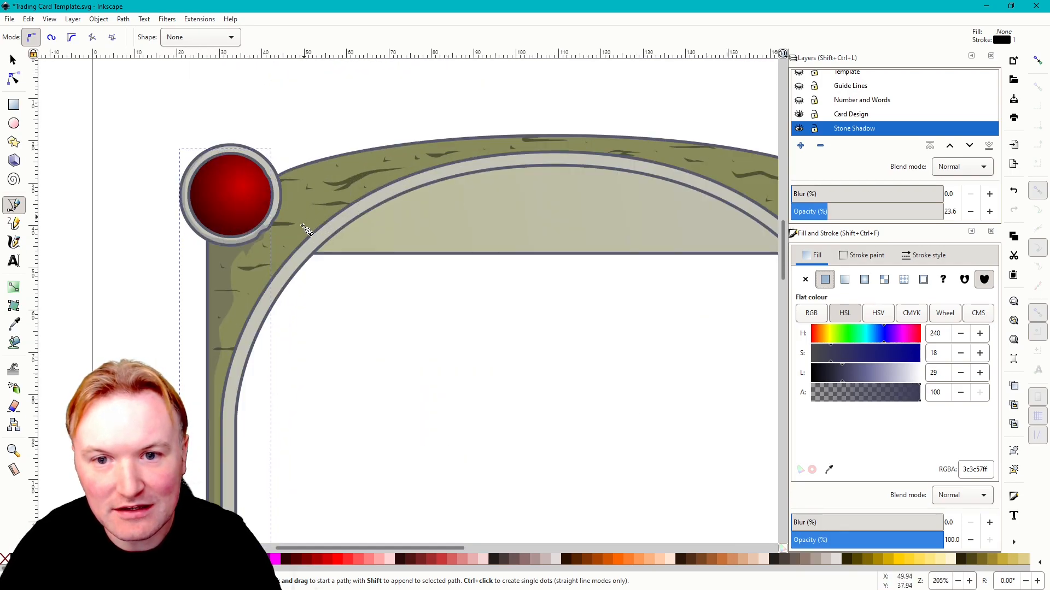
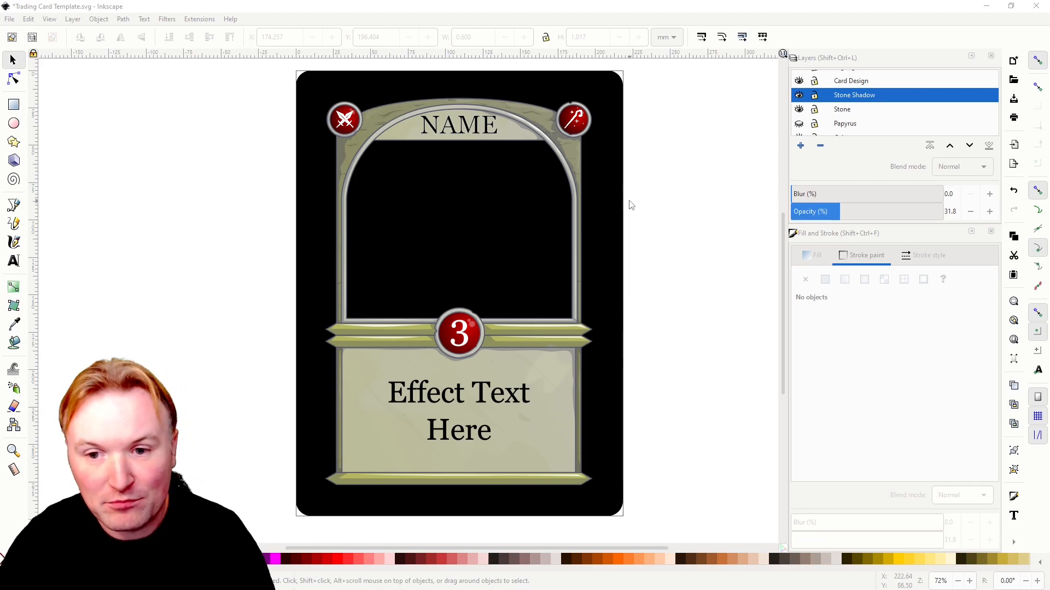
- Hide the Border layer and move the orange bird-and-feathers picture behind the card frame so it fills the arched window
scroll(656, 239, "down", 1)
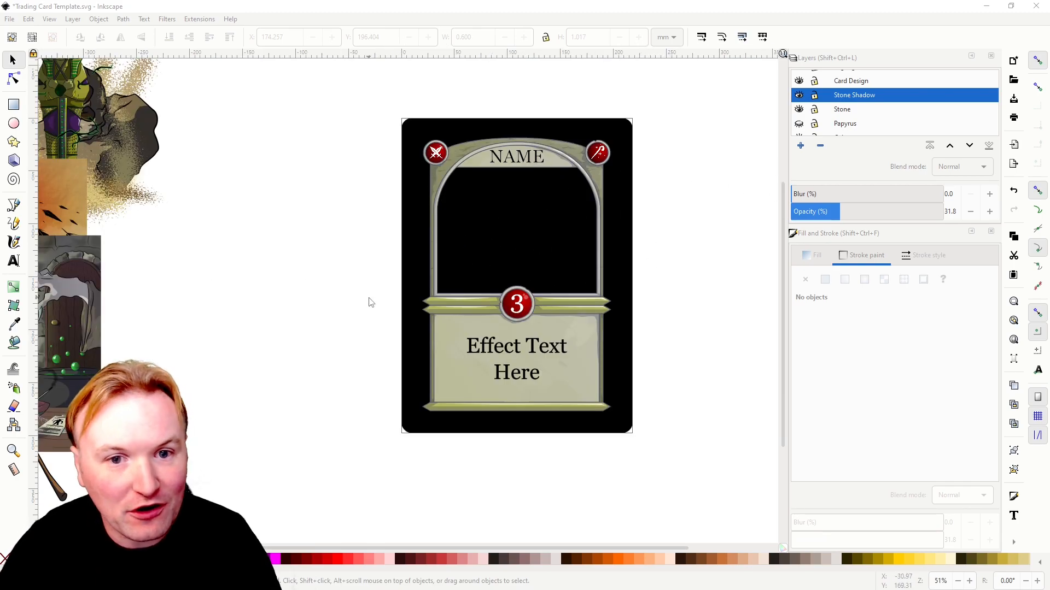
scroll(370, 302, "down", 1)
scroll(231, 231, "up", 1)
scroll(897, 102, "down", 3)
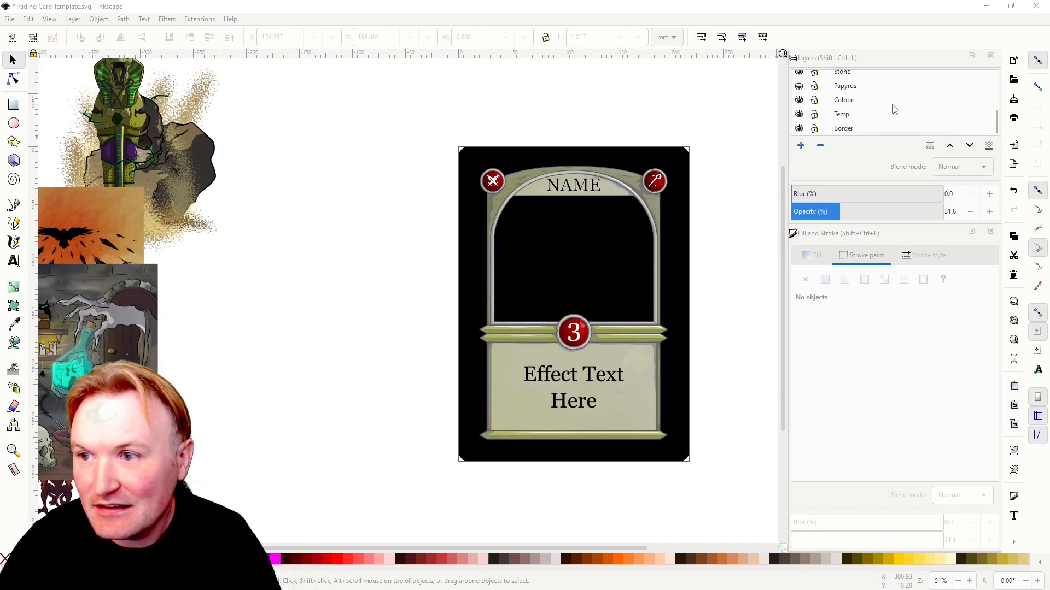
left_click(799, 128)
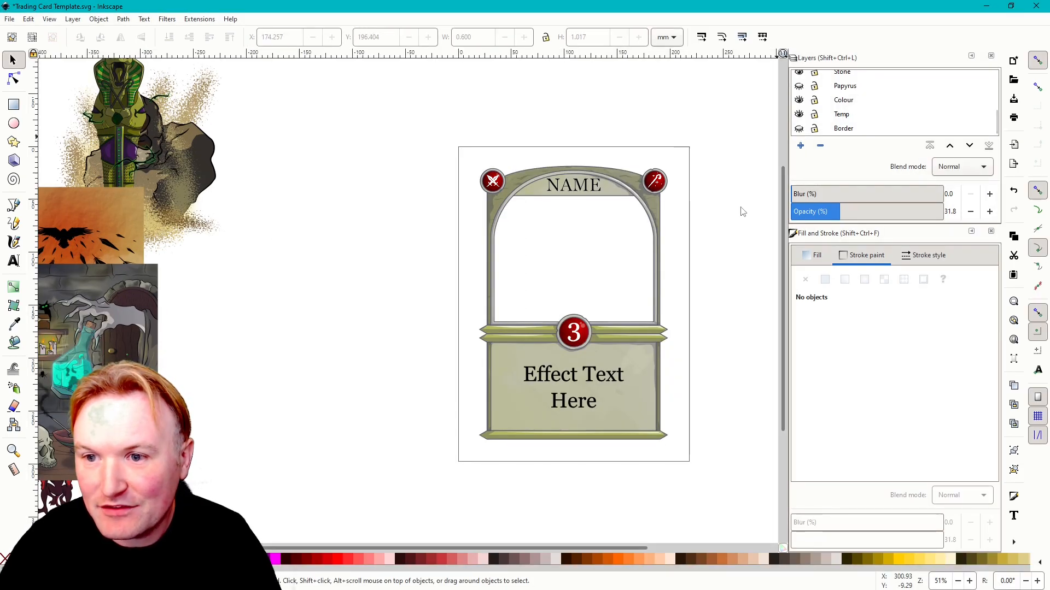
scroll(85, 330, "down", 1)
left_click_drag(117, 351, 95, 468)
left_click_drag(112, 306, 472, 293)
scroll(454, 249, "up", 3)
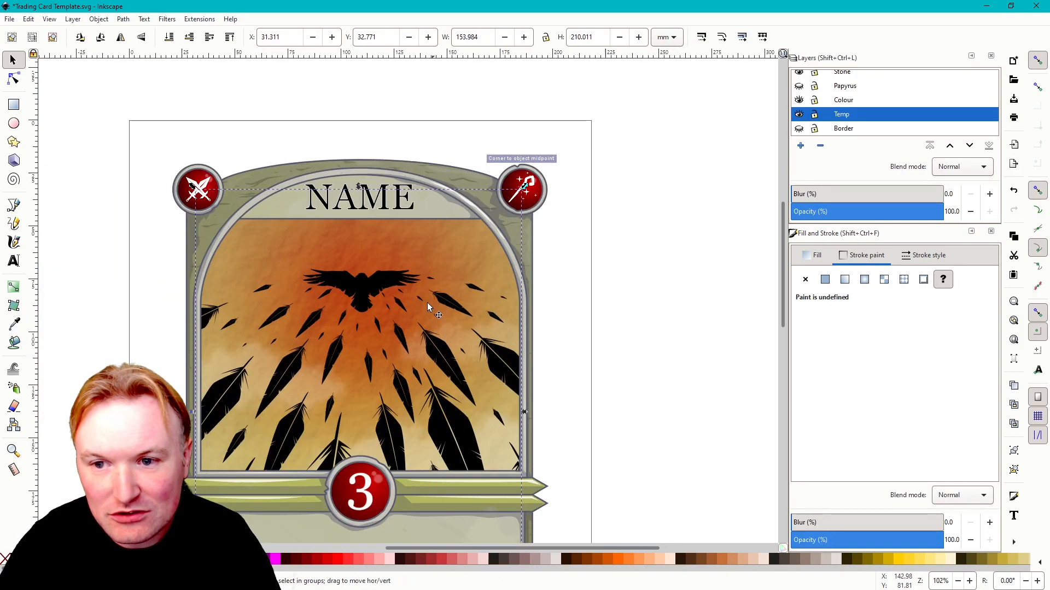
scroll(543, 281, "down", 4)
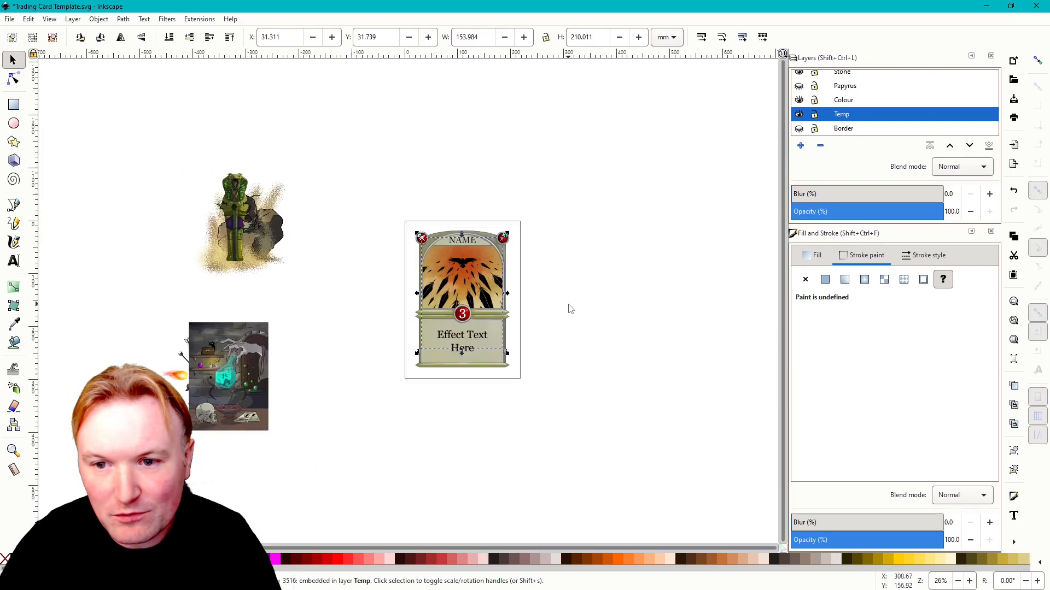
- Show the Border layer and shrink the black card border to 195.570 × 279.355 mm, inside the page edge
left_click(524, 305)
scroll(524, 305, "up", 2)
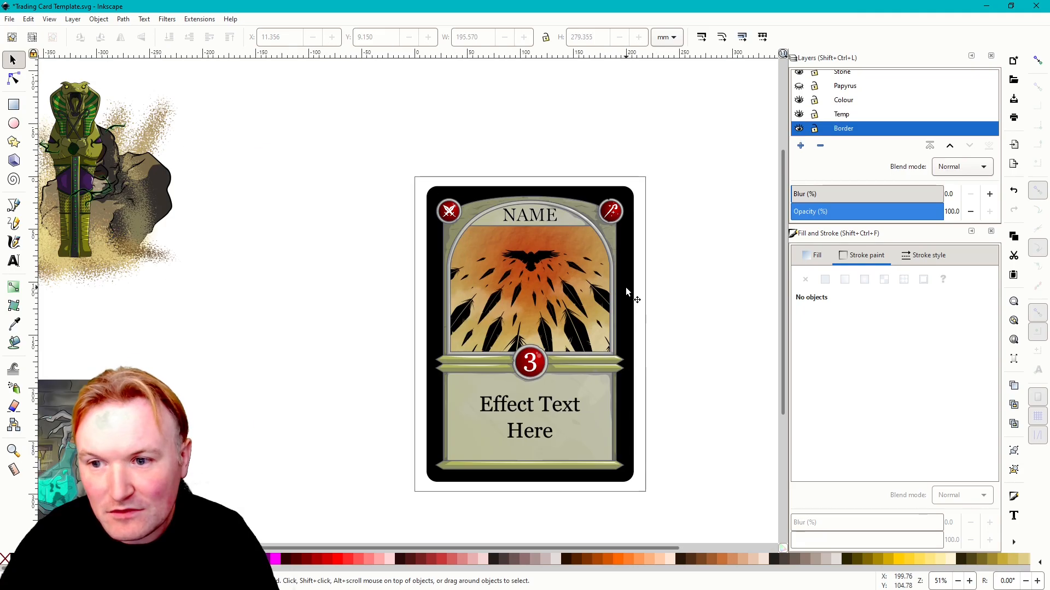
left_click(630, 306)
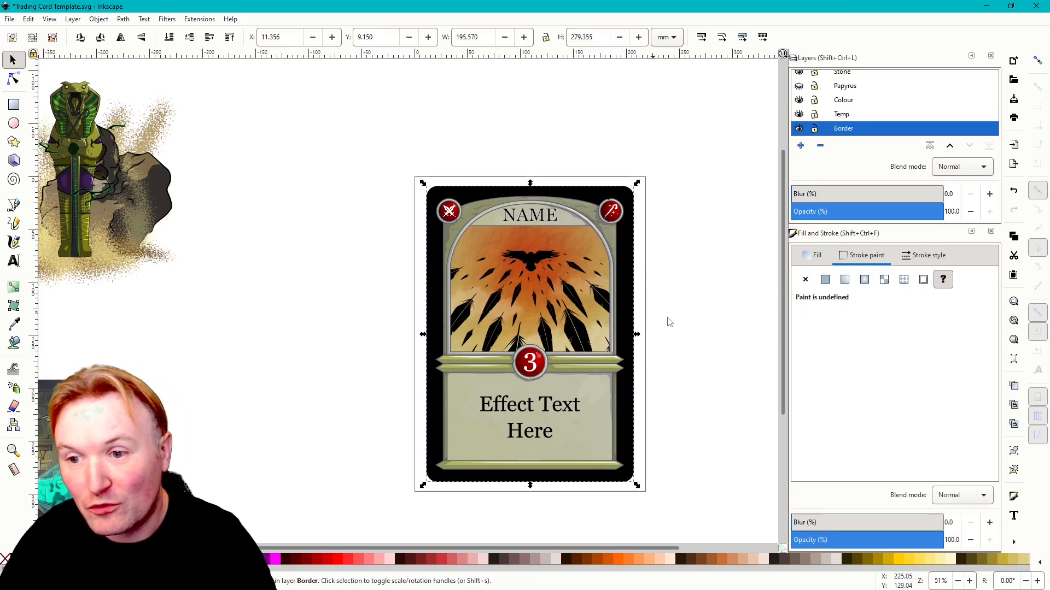
- Fill the card border with the frame's olive green sampled from the card, and darken it to lightness 27
left_click(815, 256)
left_click_drag(820, 373, 861, 374)
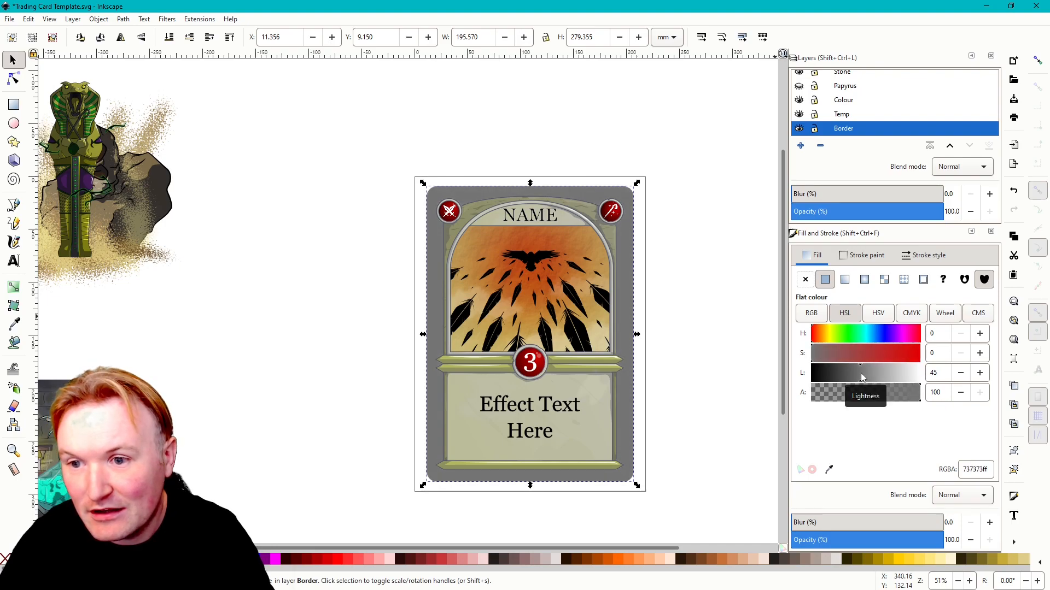
left_click(828, 469)
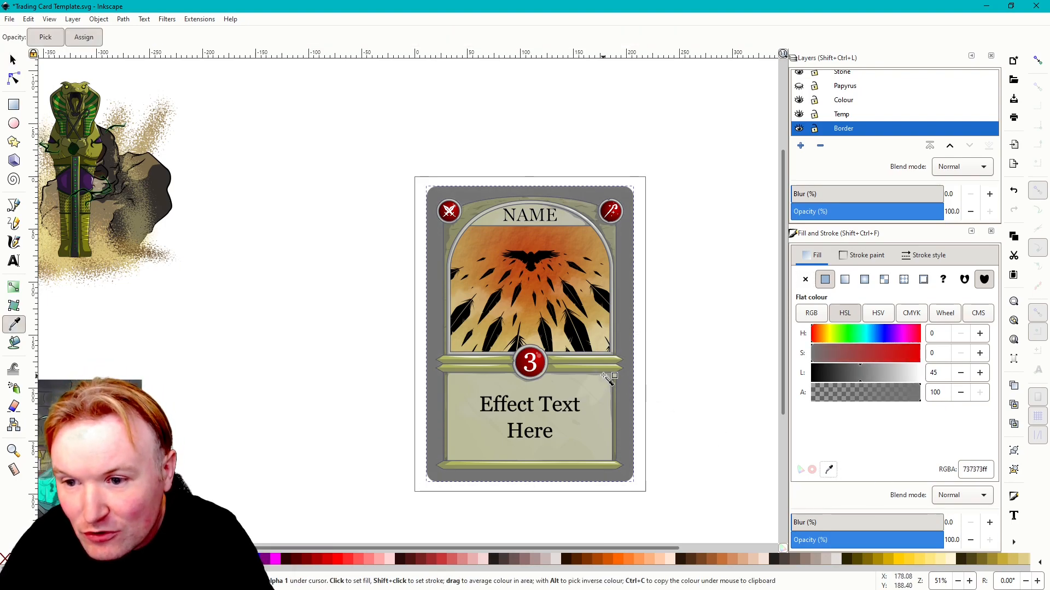
left_click(552, 374)
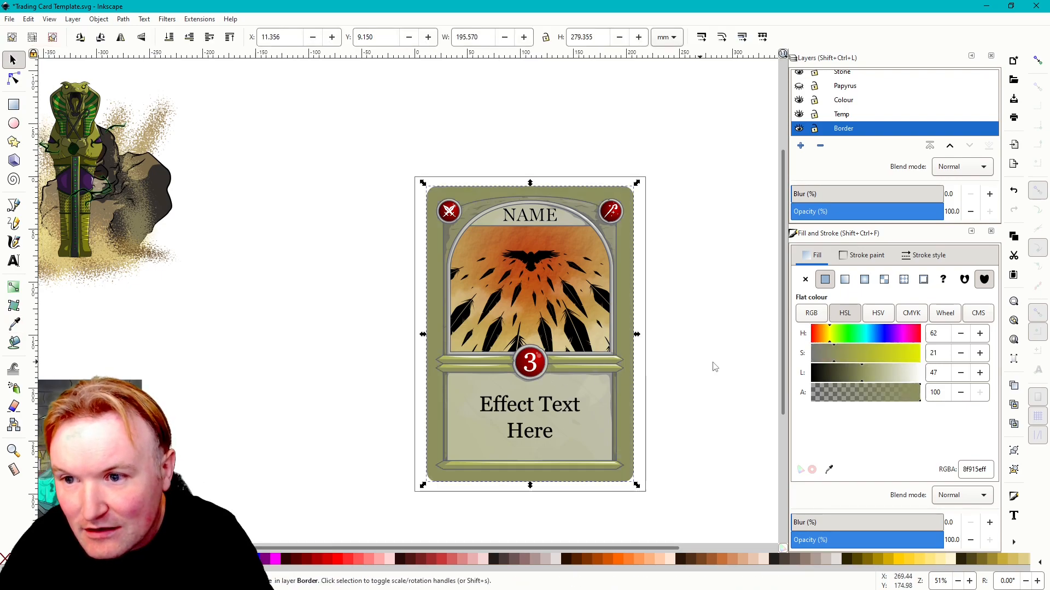
left_click_drag(864, 376, 841, 373)
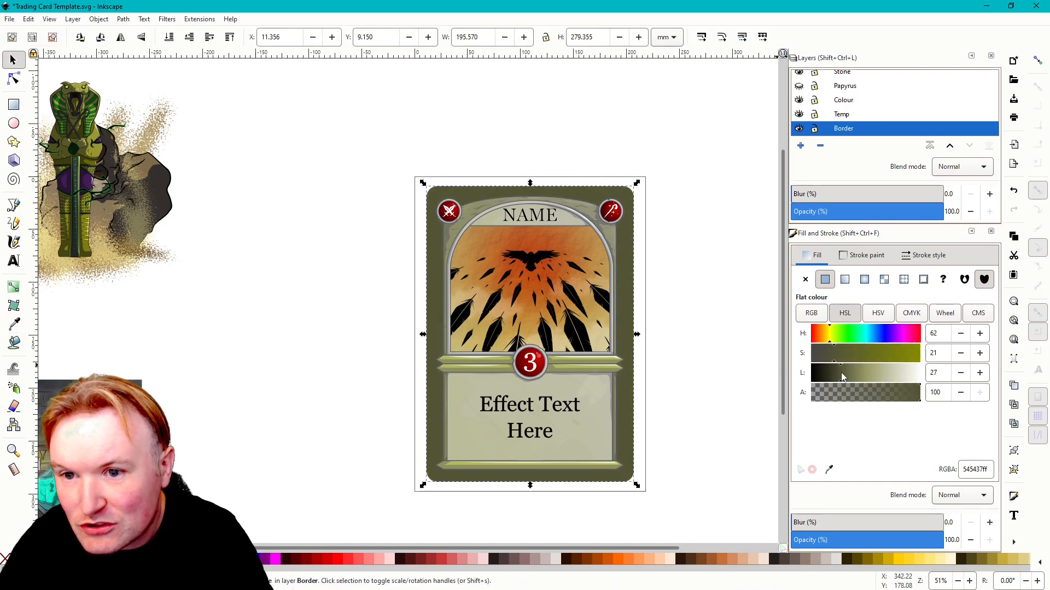
left_click(705, 286)
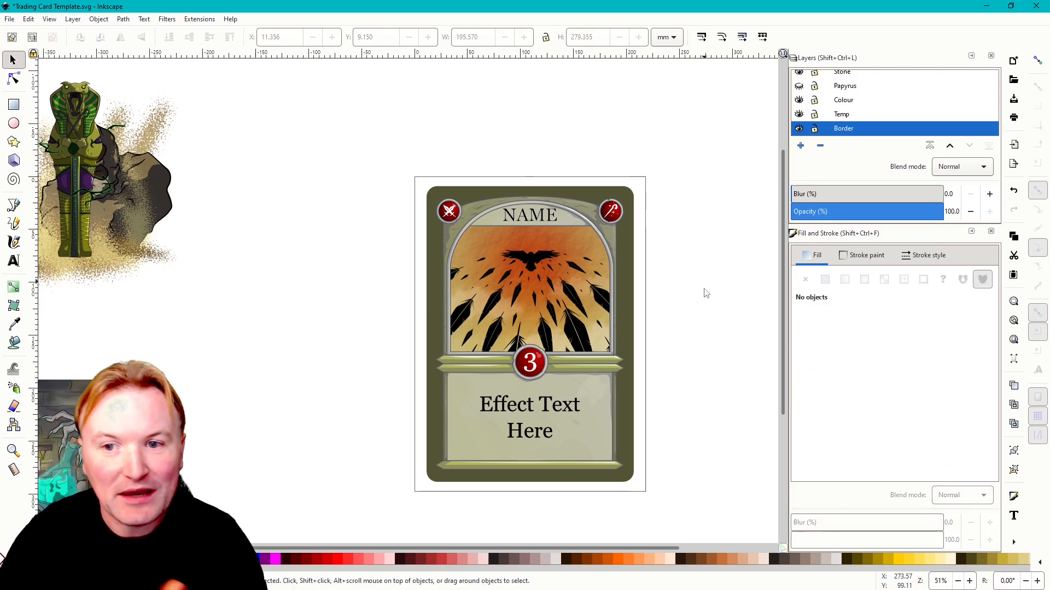
- Set the card border's fill lightness to 0 for solid black
left_click(628, 277)
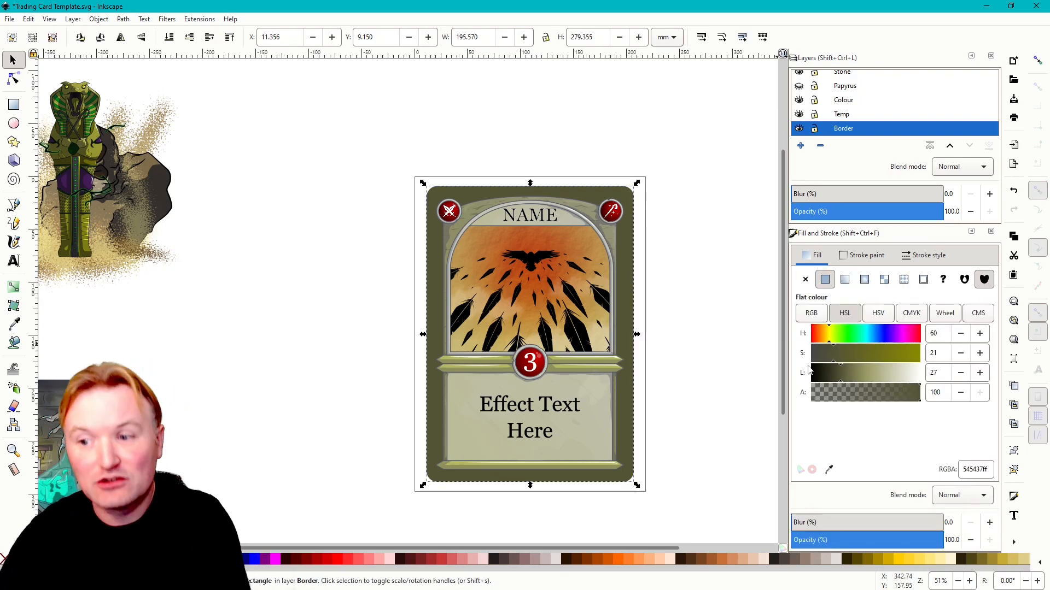
left_click_drag(845, 370, 810, 371)
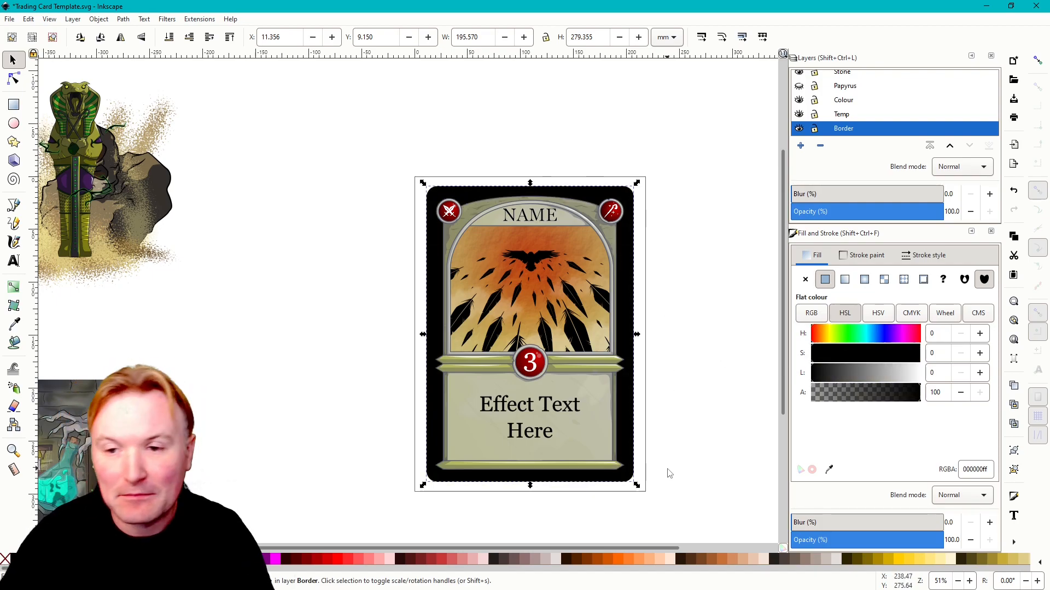
- Move the orange feather picture off the card and place the red creature artwork with fireball and lightning in the arched window
left_click_drag(405, 290, 77, 238)
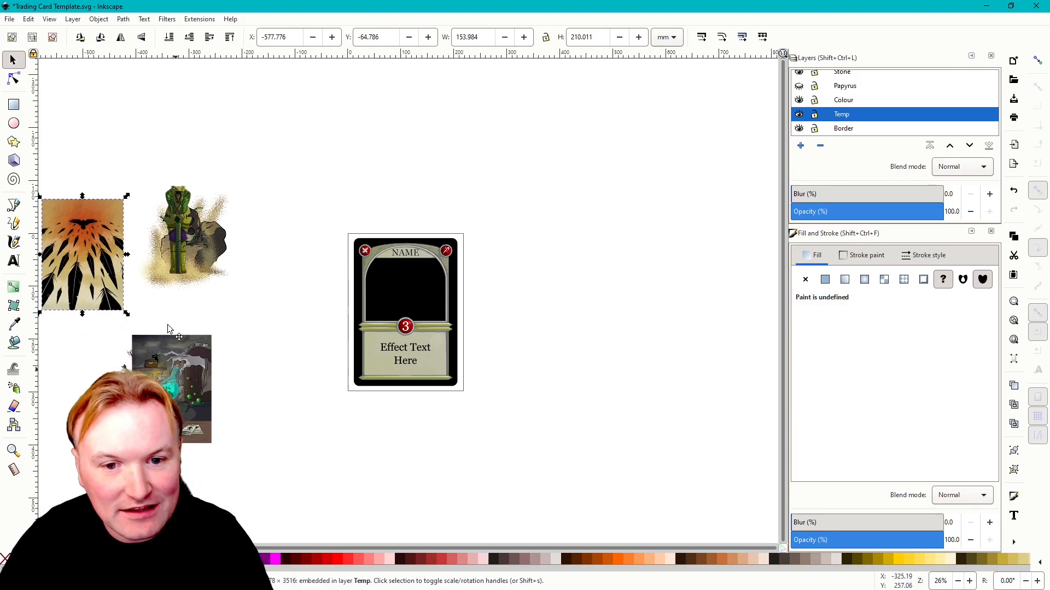
left_click_drag(174, 360, 170, 281)
left_click_drag(155, 394, 405, 267)
left_click_drag(407, 317, 408, 301)
scroll(397, 312, "up", 1)
scroll(442, 251, "down", 2)
key("Escape")
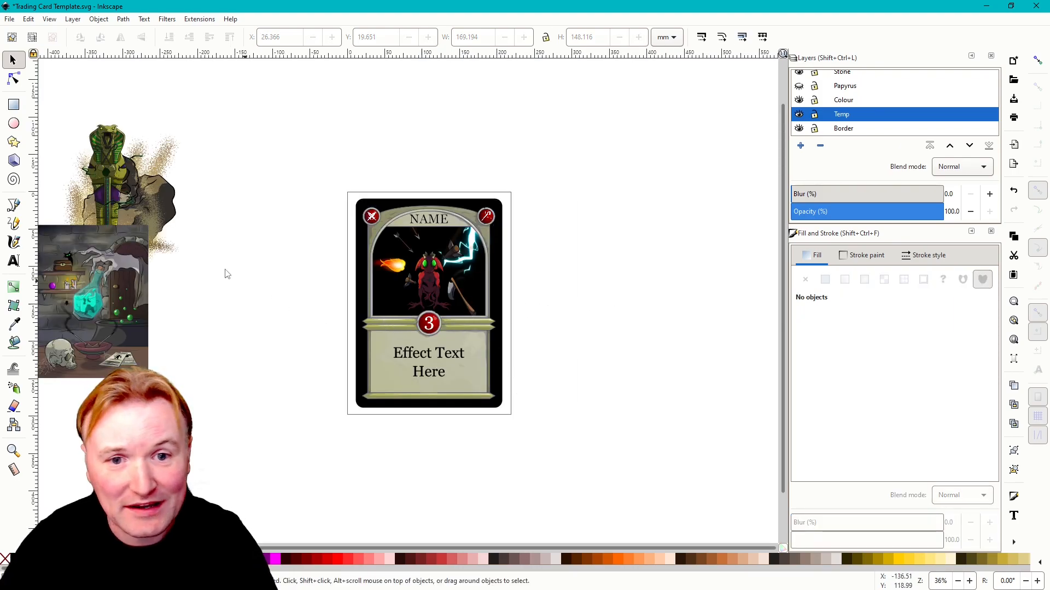
- Move the red creature artwork off the card and fit the potion-and-skeletal-hand picture in the arched window
left_click_drag(126, 299, 299, 339)
left_click_drag(430, 287, 150, 300)
left_click_drag(270, 340, 439, 298)
left_click_drag(159, 296, 300, 282)
left_click_drag(425, 281, 156, 292)
left_click_drag(300, 281, 207, 220)
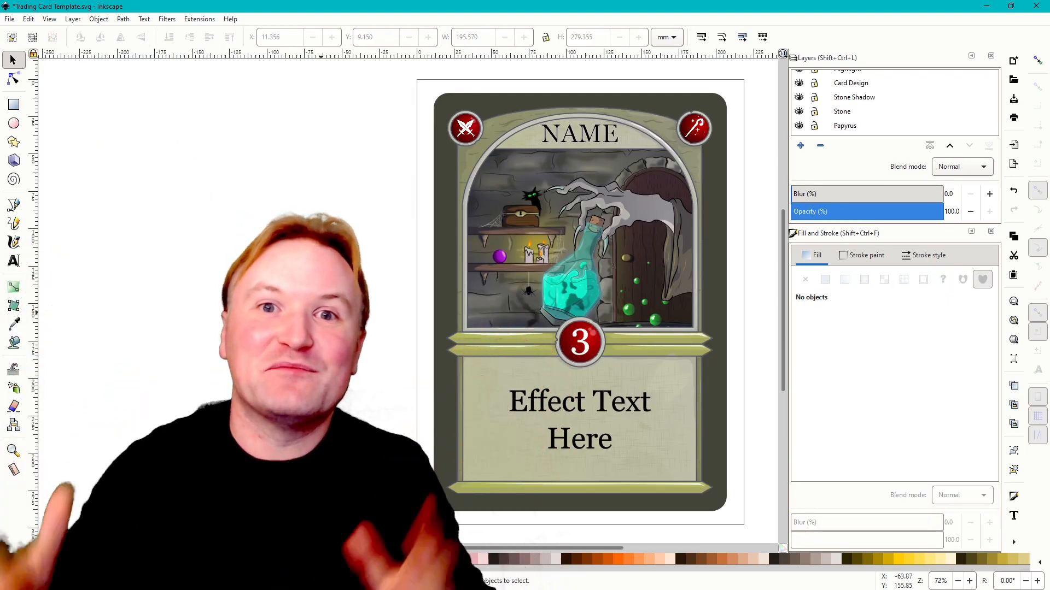